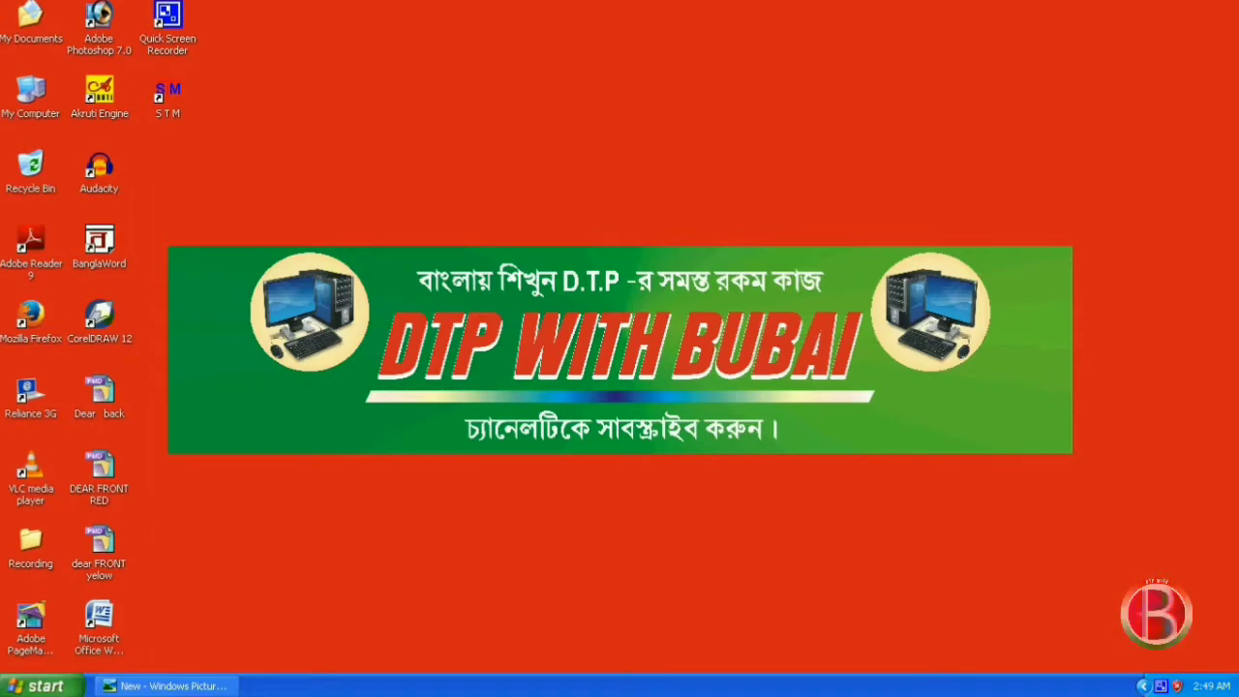
Launch CorelDRAW 12, dismiss the file opening dialog and create a new blank drawing.
double_click(99, 314)
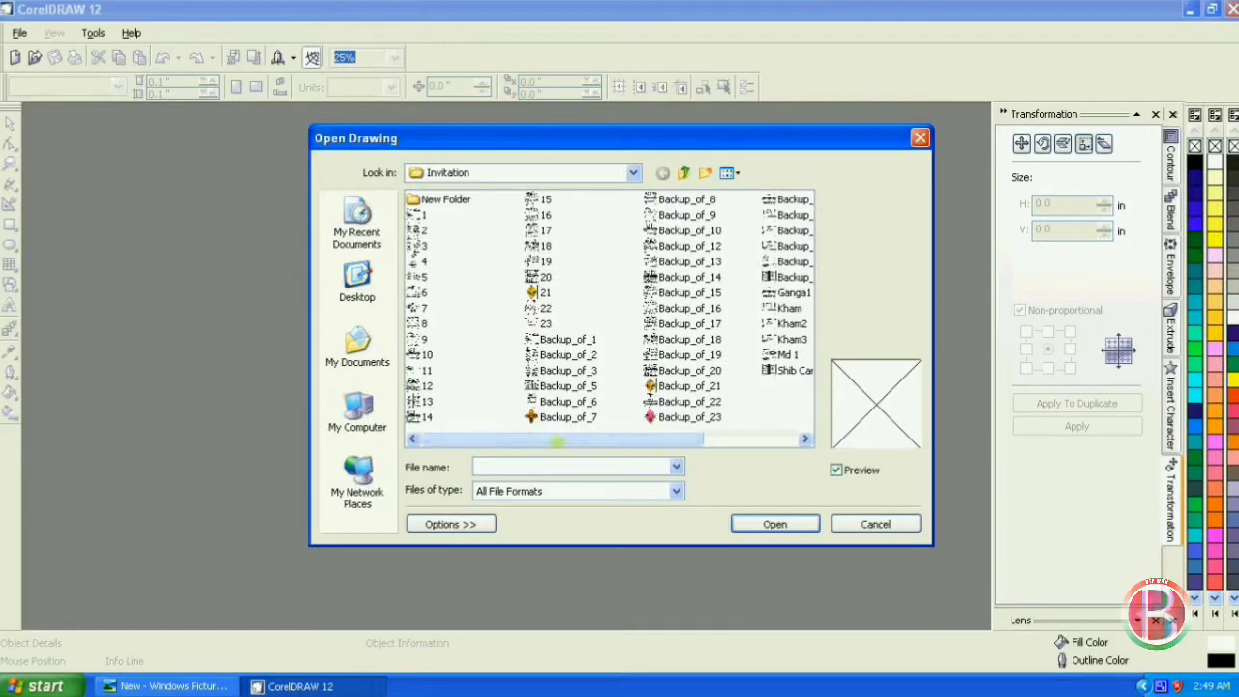
click(887, 523)
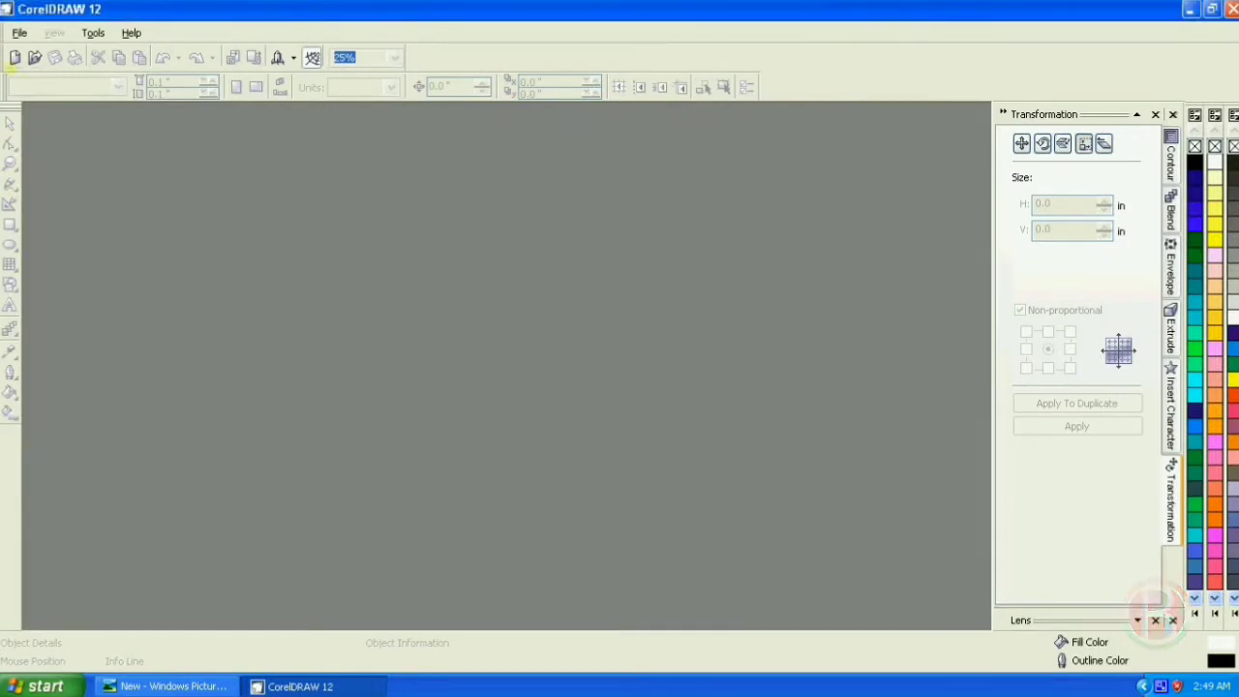
click(14, 57)
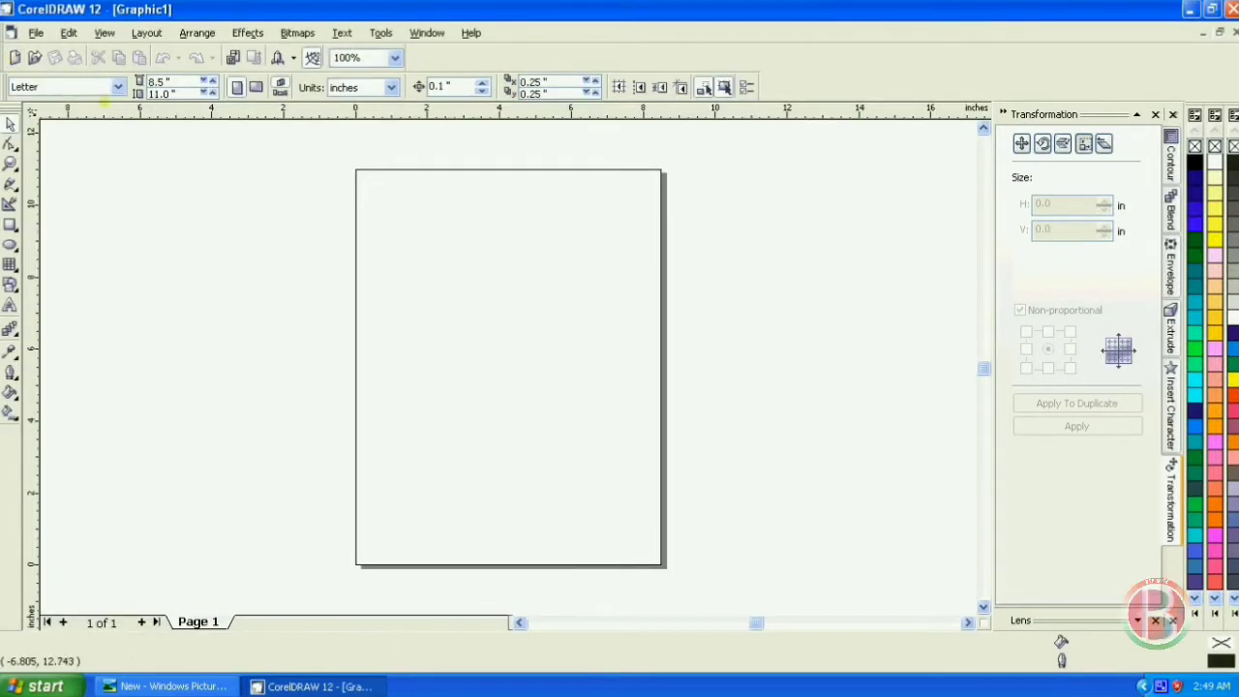
Set the page to A4 in landscape orientation with inches as the units.
click(105, 86)
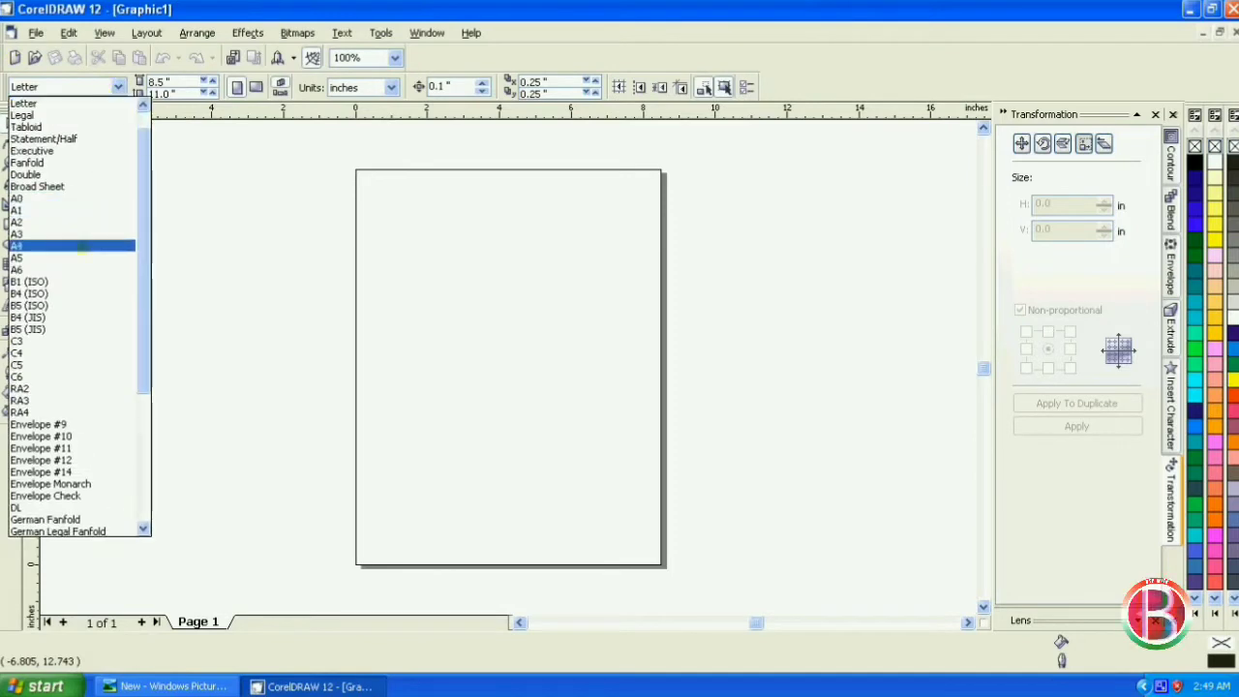
click(144, 226)
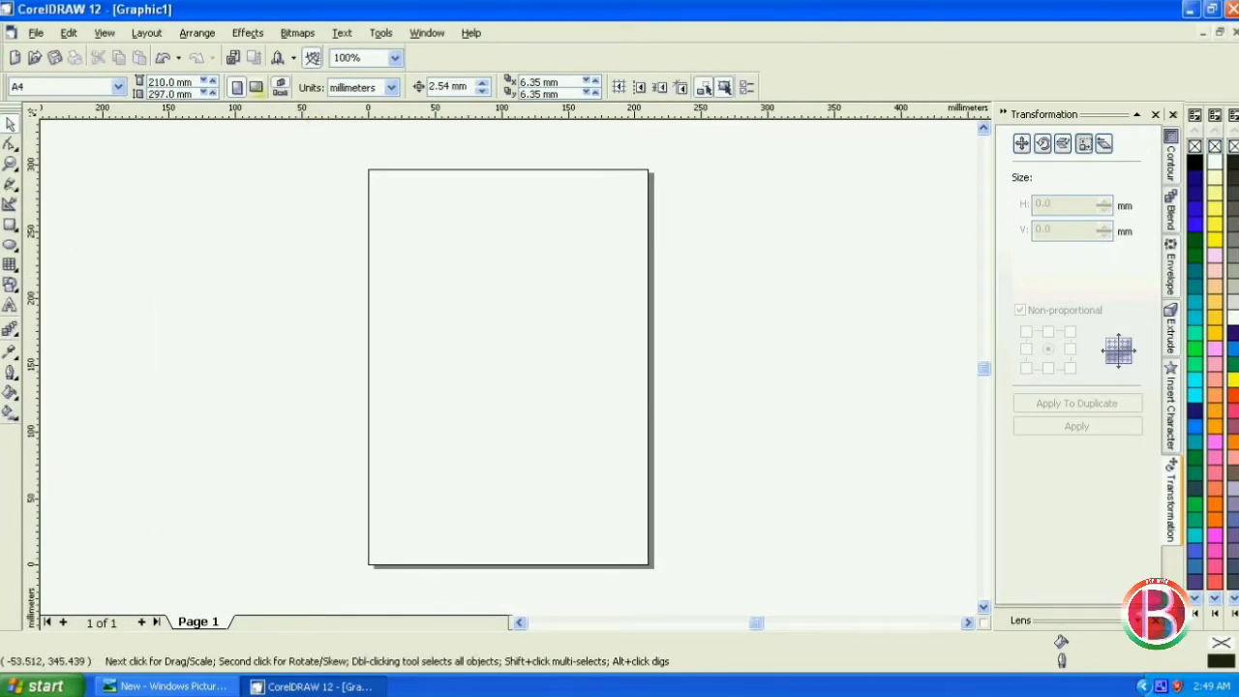
click(256, 86)
click(391, 87)
click(364, 116)
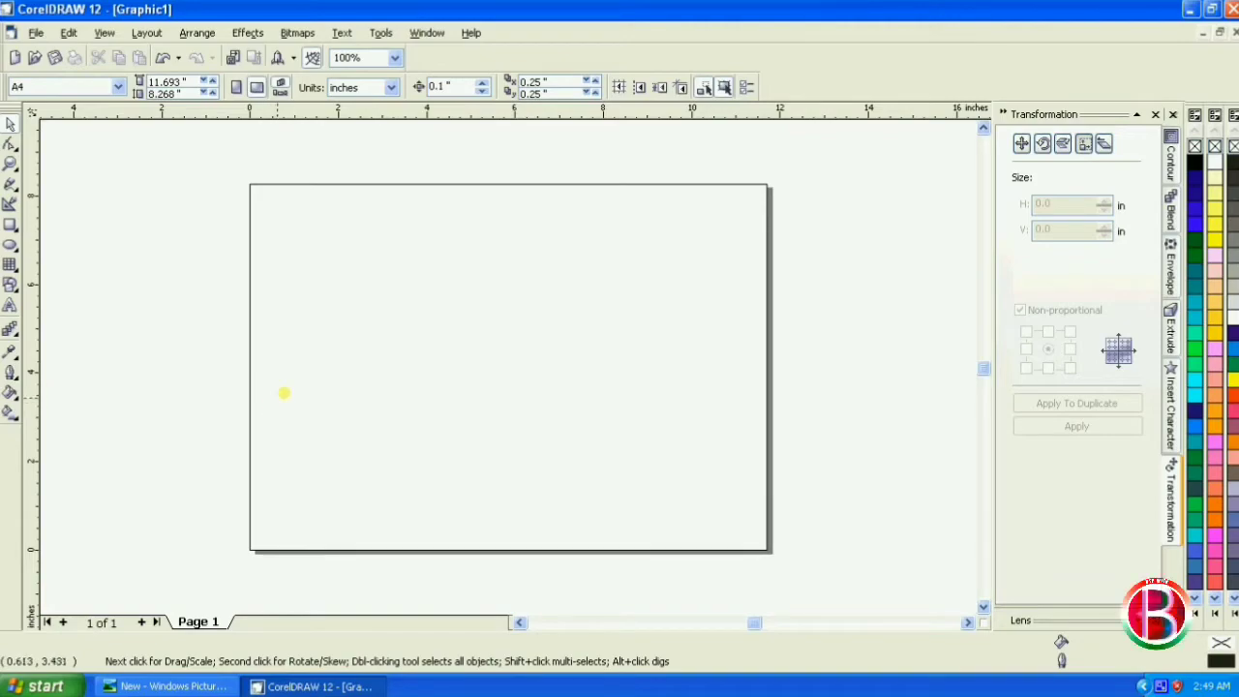
Switch to Windows Picture and Fax Viewer to examine the reference invitation card, and close the viewer.
click(1190, 9)
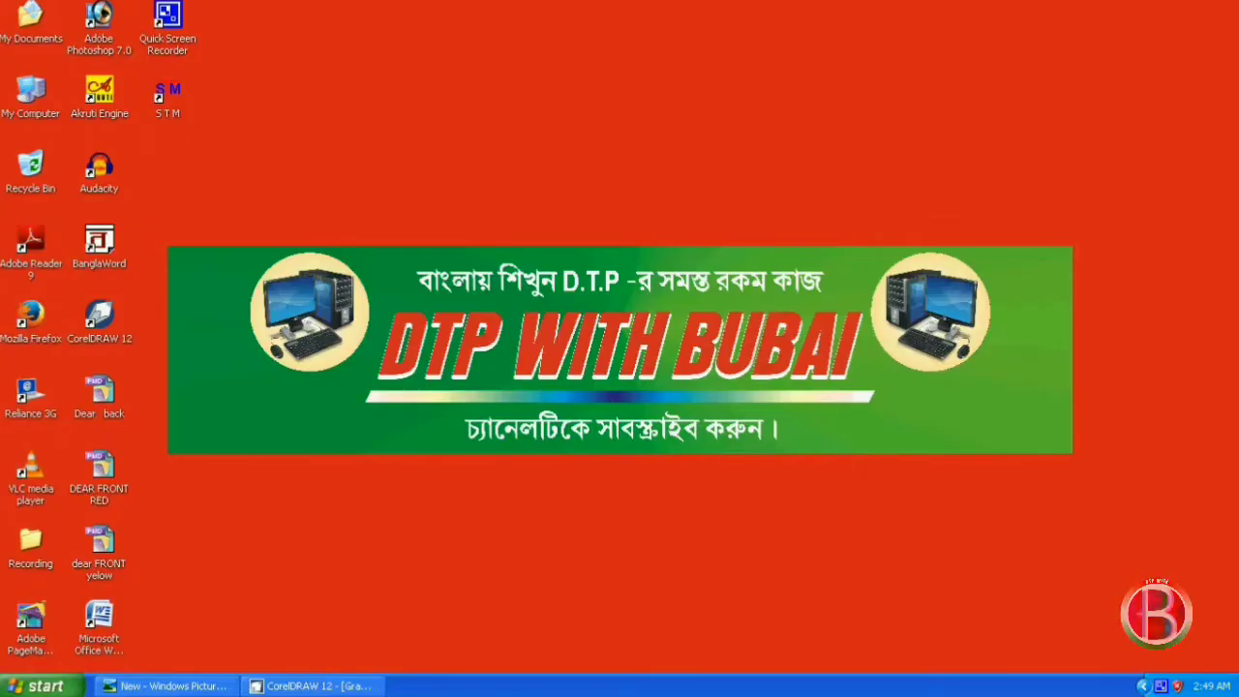
click(165, 685)
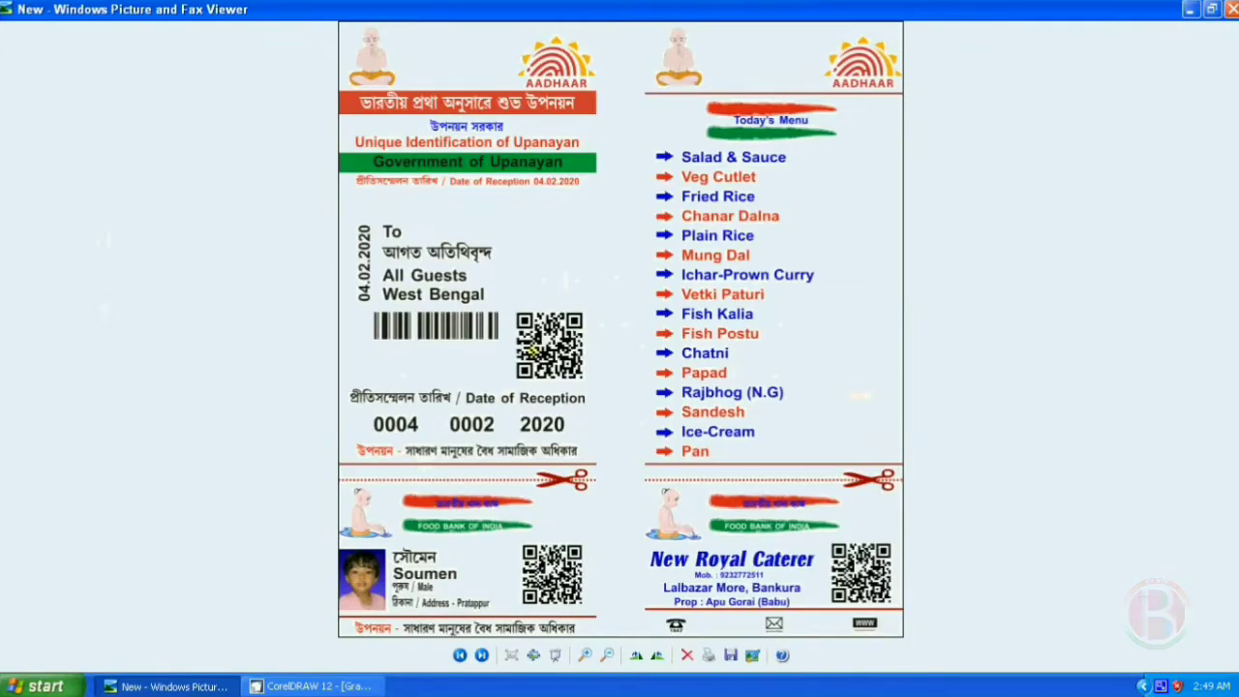
click(1229, 9)
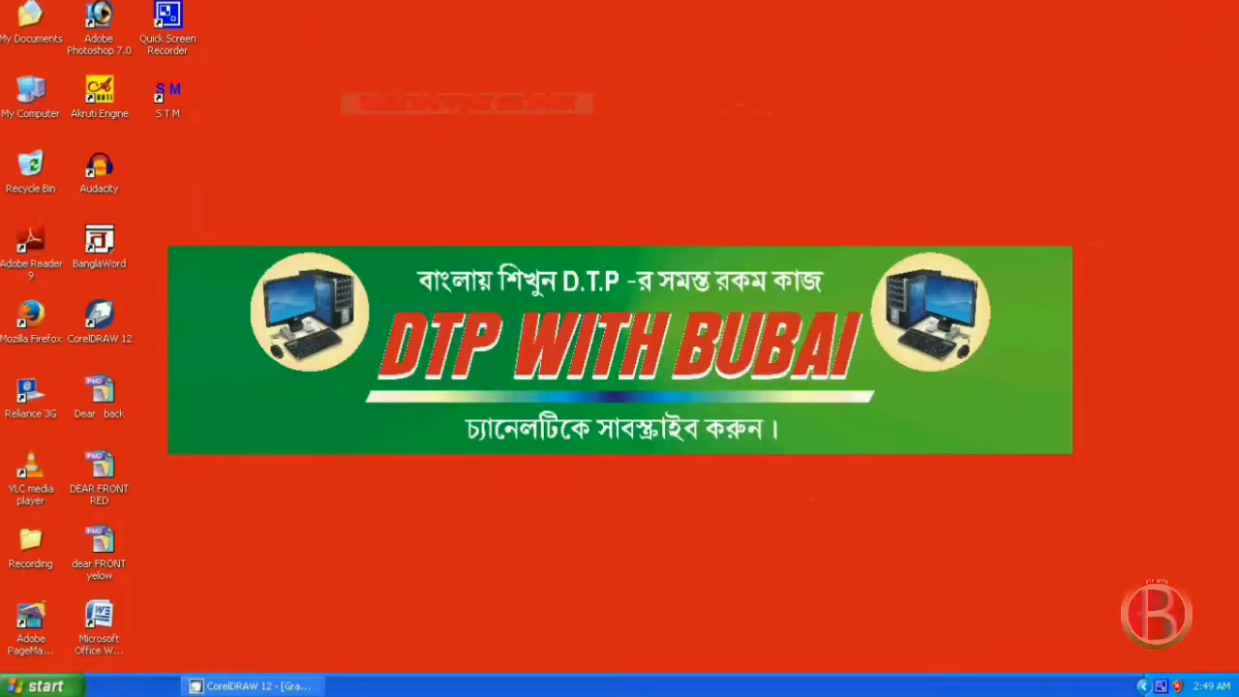
Browse to E:\My Personal\Channel in My Computer and place the New card picture in the CorelDRAW drawing.
double_click(39, 117)
click(618, 254)
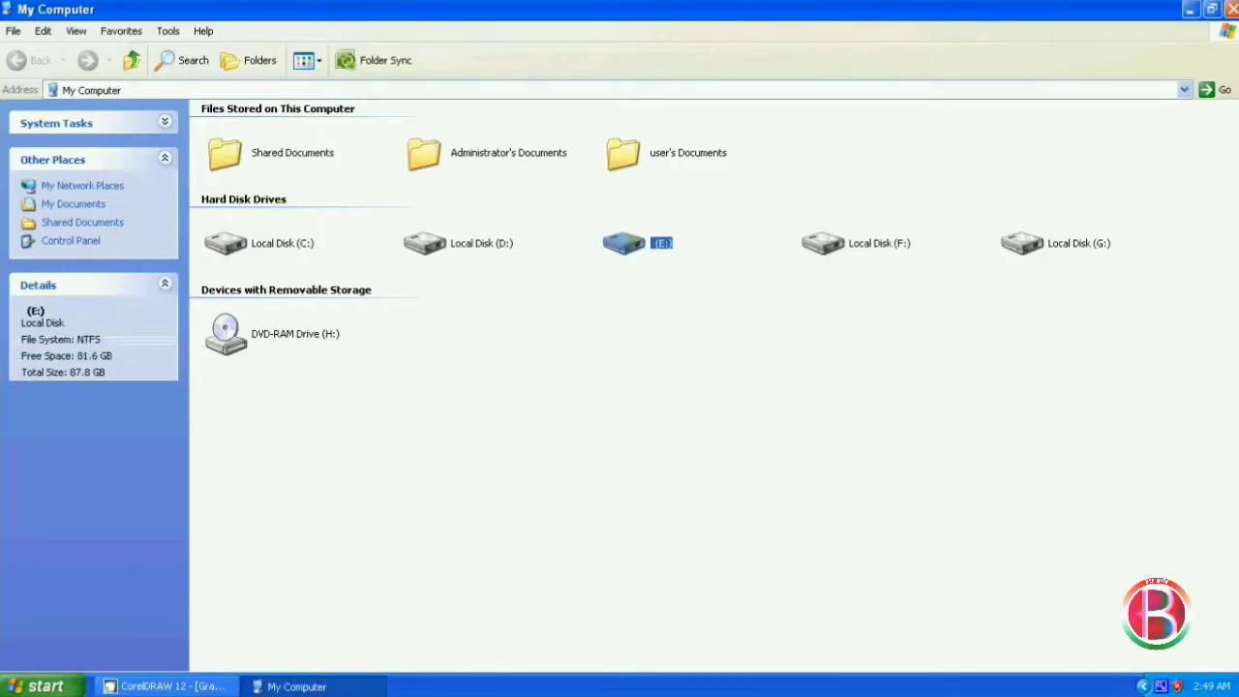
double_click(620, 247)
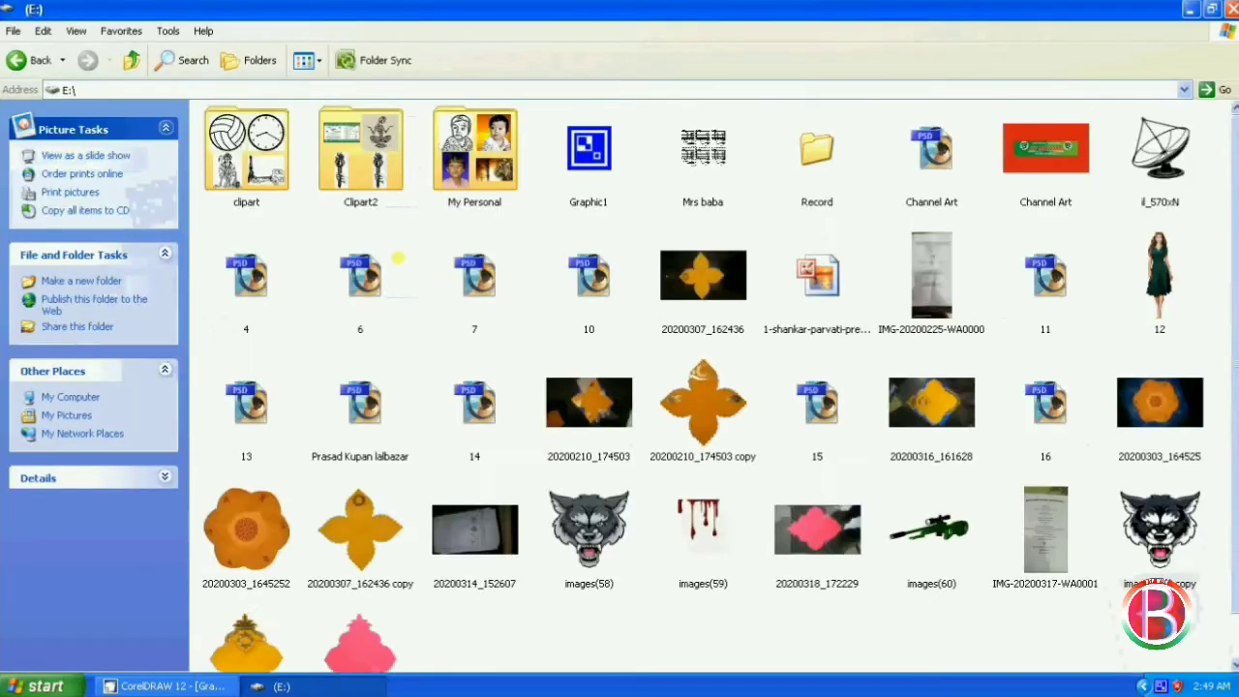
double_click(475, 146)
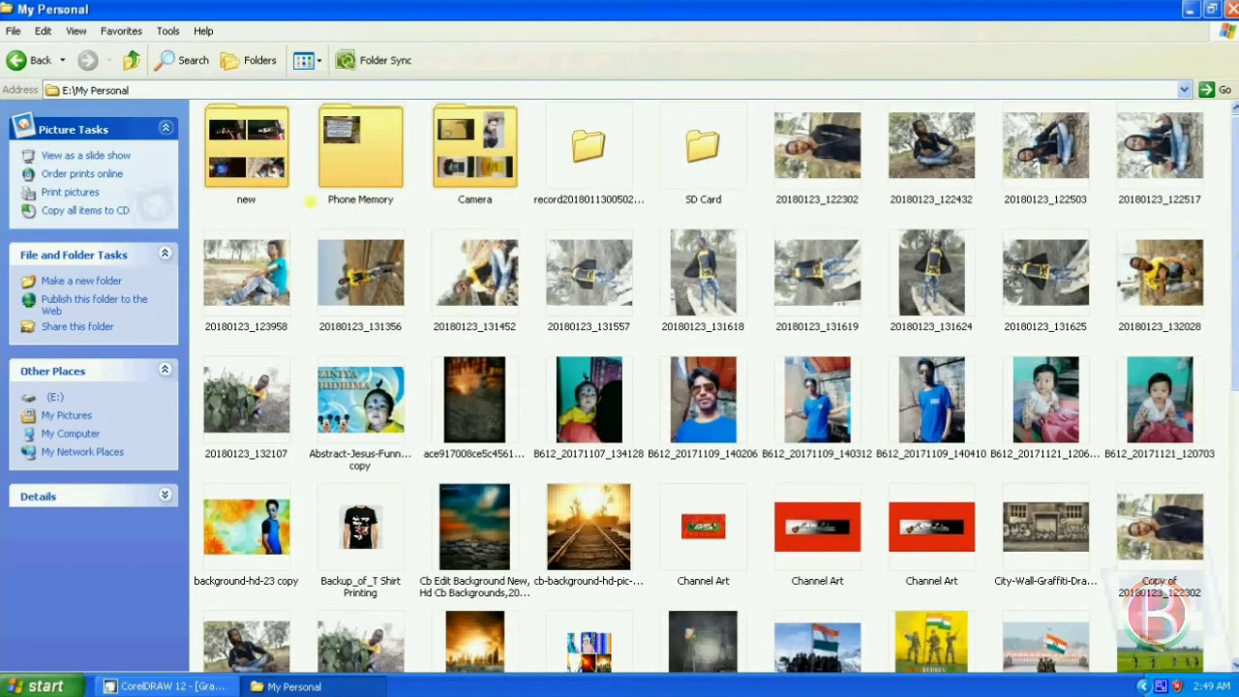
scroll(310, 387, down, 10)
click(247, 608)
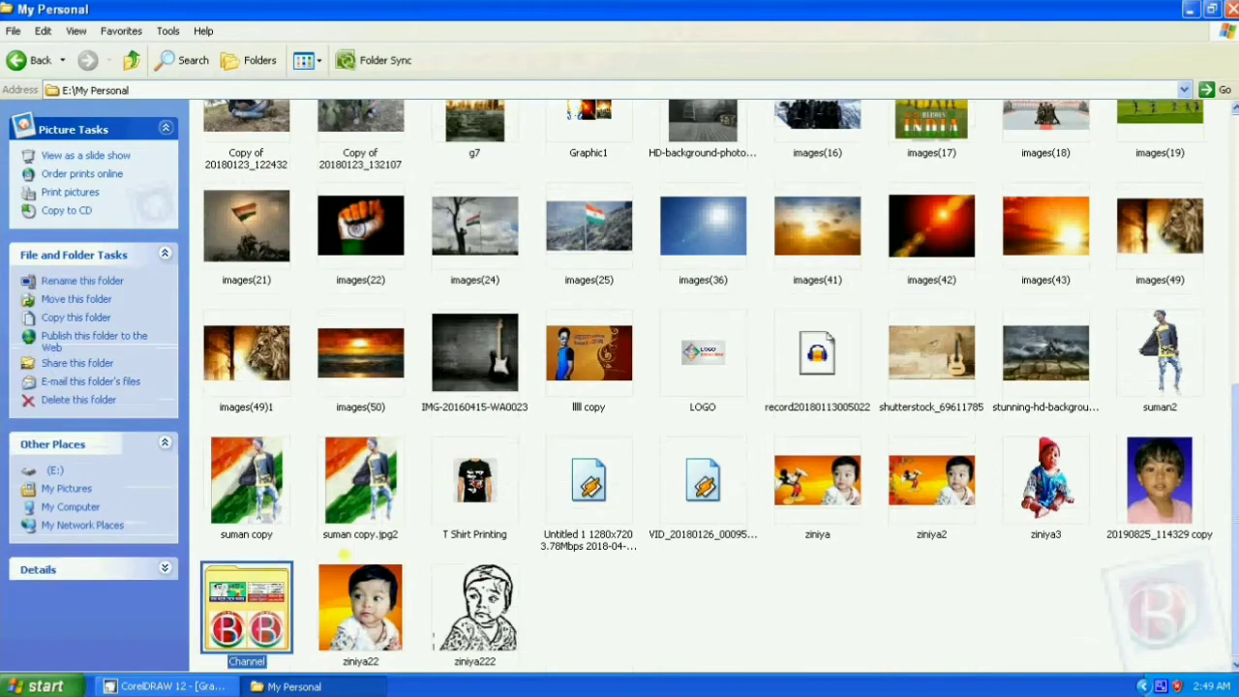
double_click(247, 608)
click(474, 276)
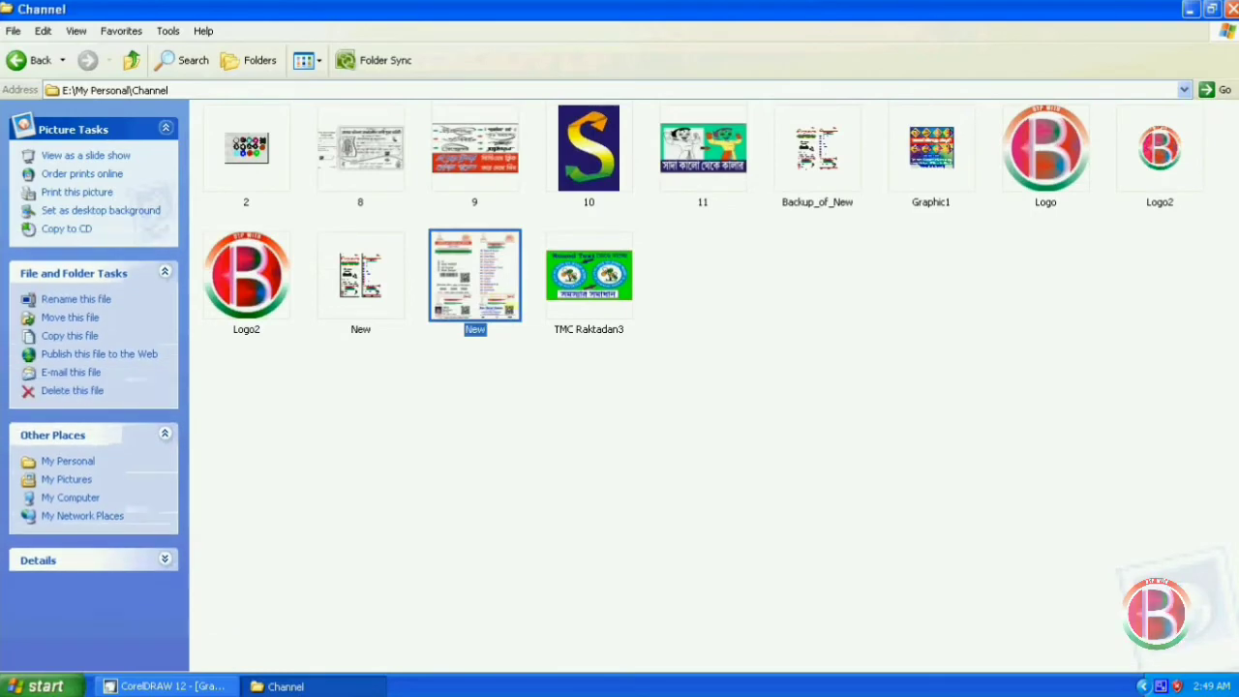
drag(513, 311, 627, 331)
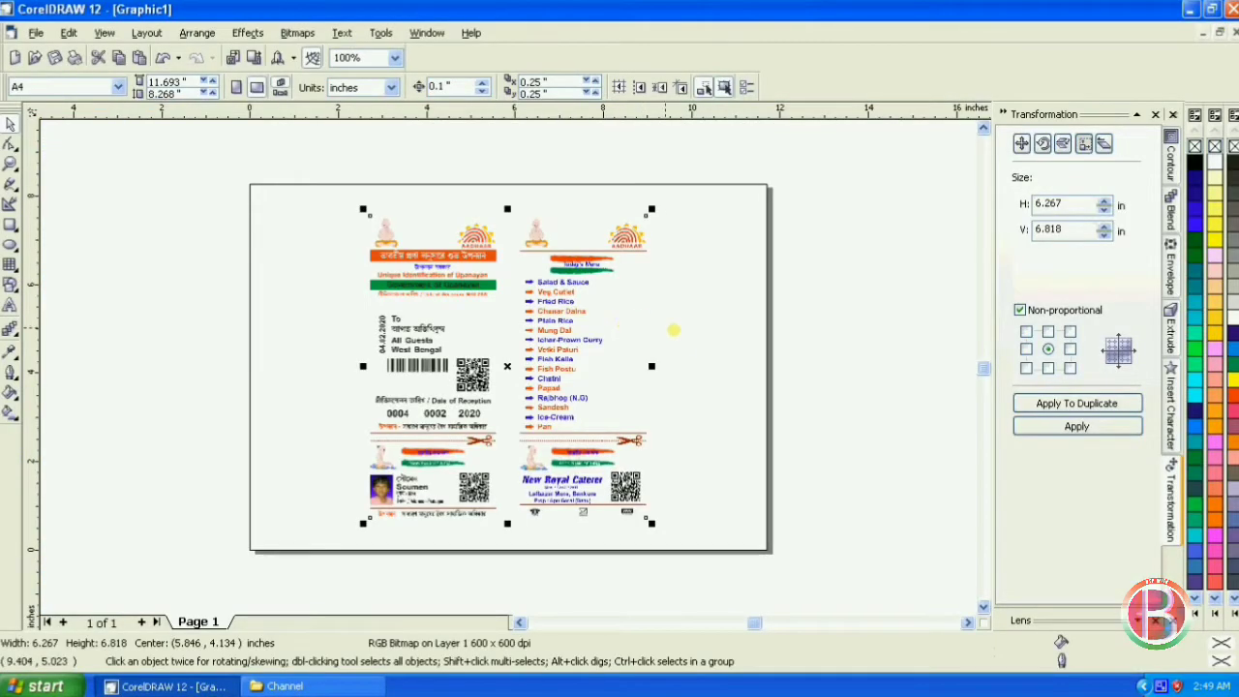
Move the reference card picture to the right so the left half of the page is free.
click(752, 294)
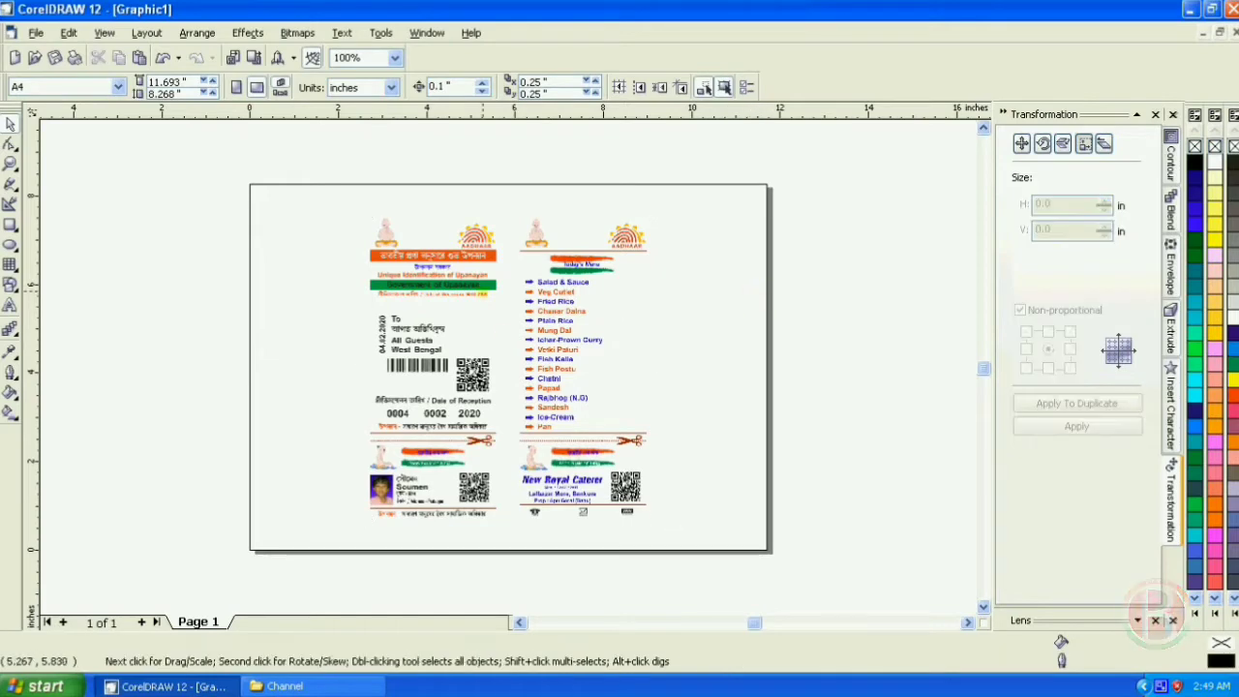
drag(481, 291, 629, 283)
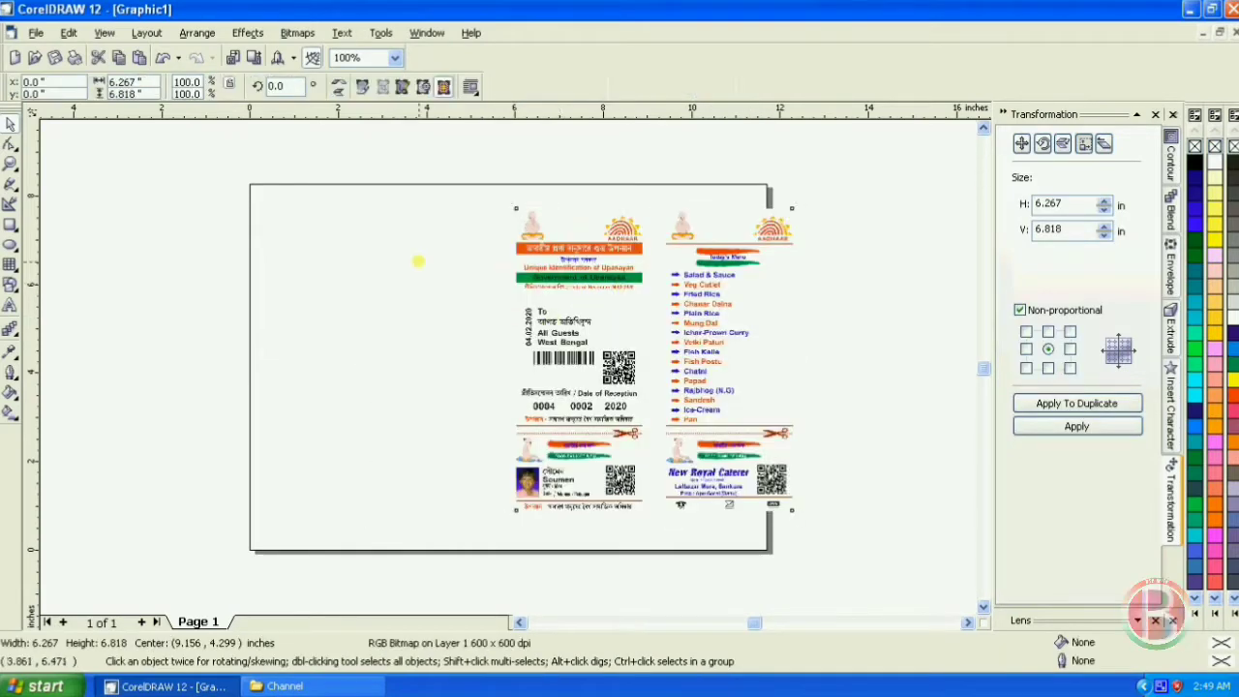
click(420, 262)
drag(548, 245, 589, 246)
click(464, 249)
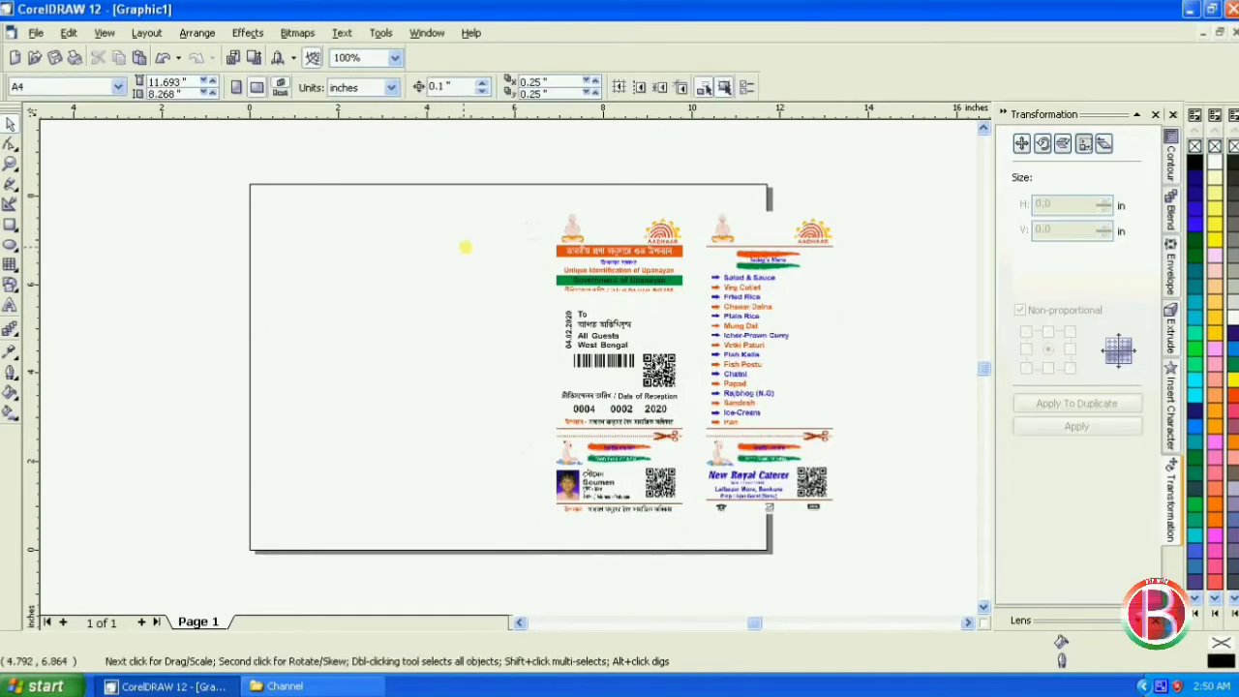
Draw a tall card outline rectangle about 2.71 by 6.97 inches on the left half of the page.
click(10, 224)
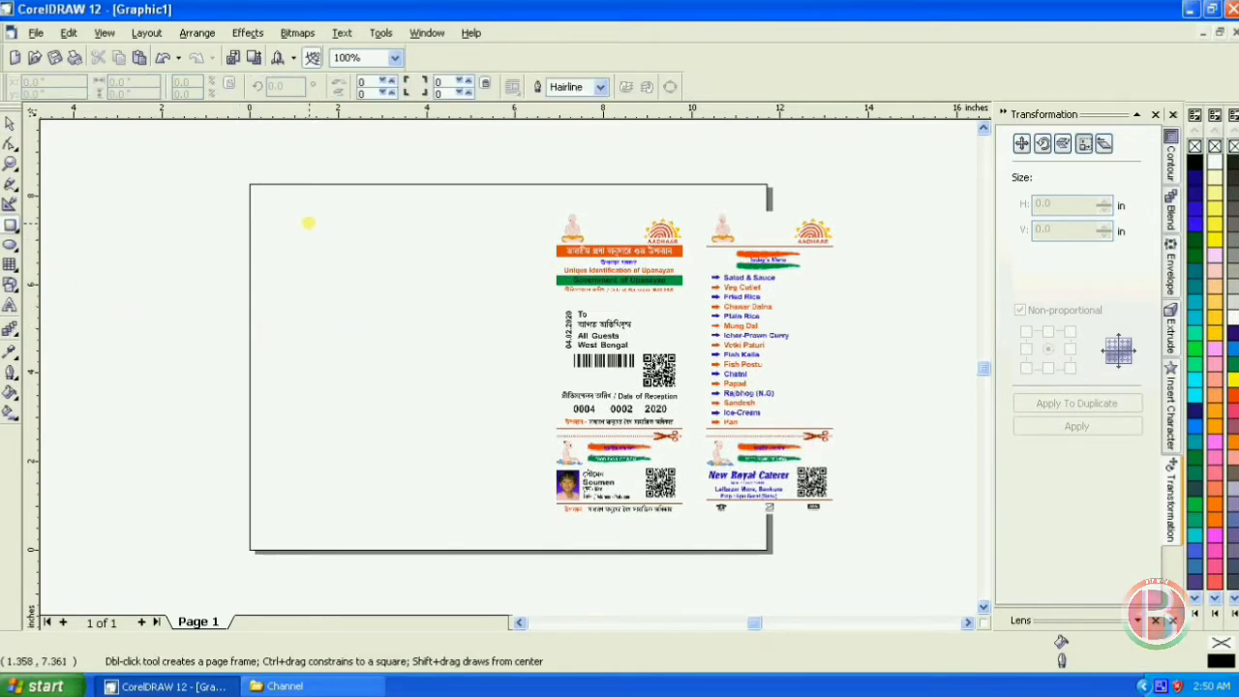
drag(308, 223, 428, 515)
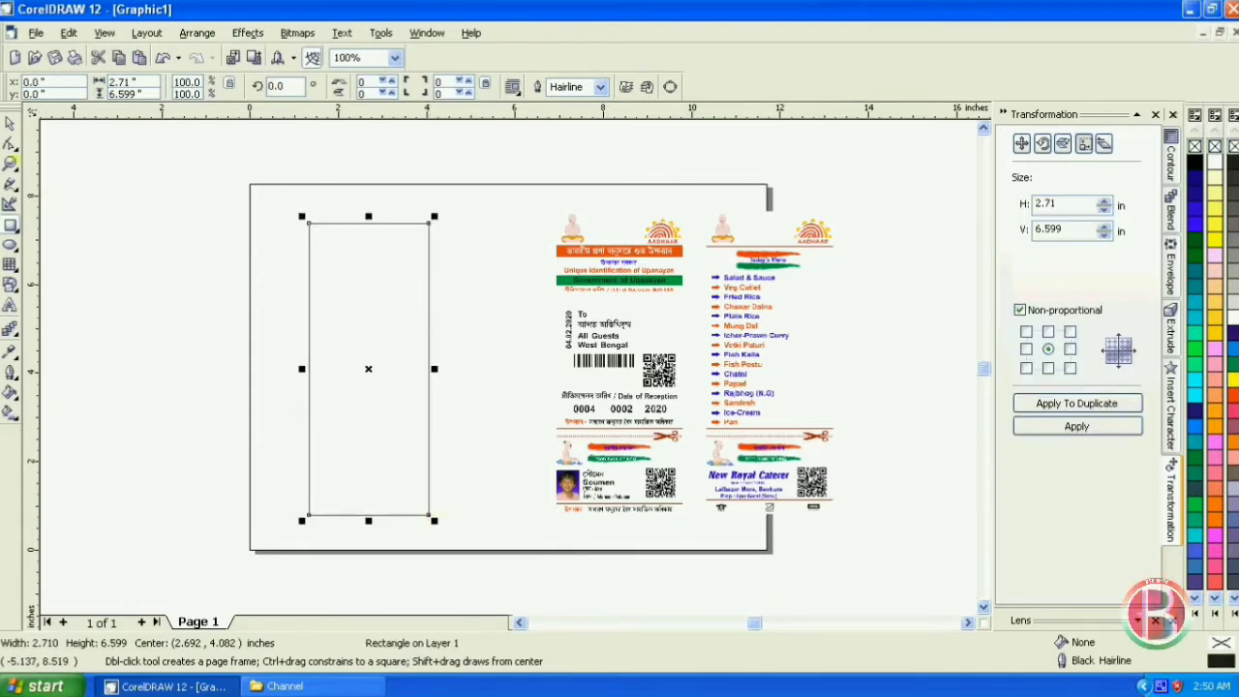
key(space)
drag(368, 217, 368, 207)
drag(367, 522, 368, 530)
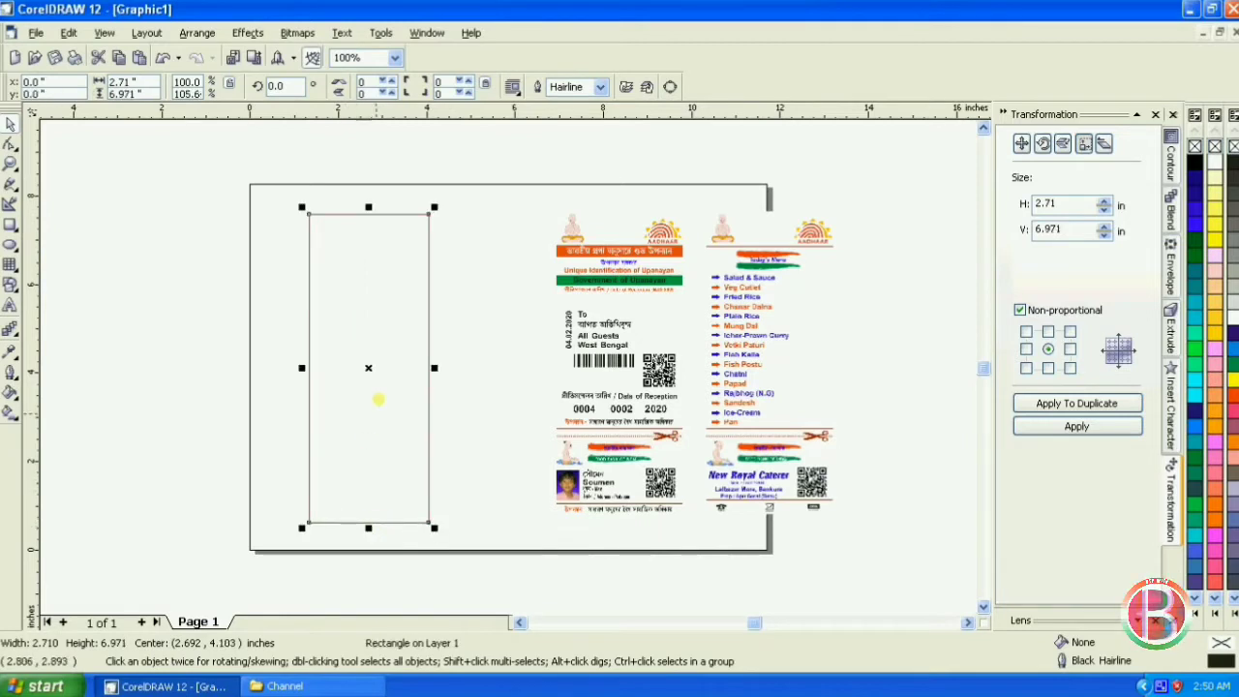
drag(369, 372, 368, 369)
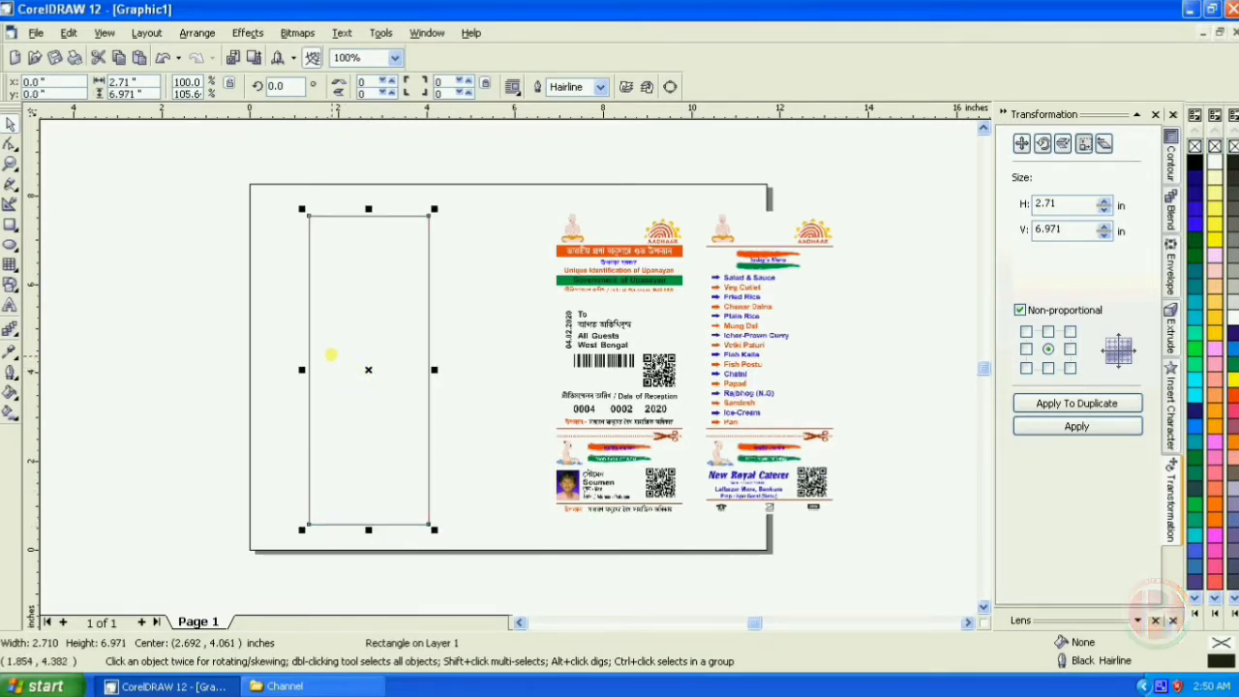
Place a horizontal and a vertical guideline along the top and left edges of the card outline.
click(10, 163)
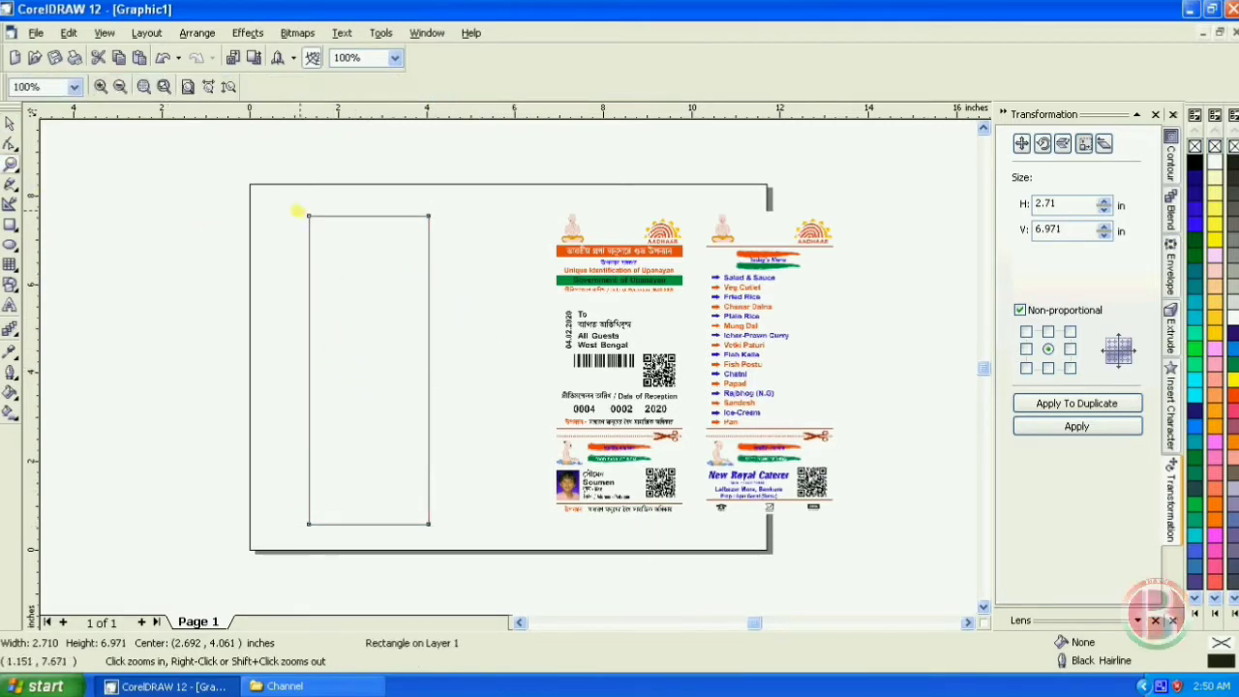
drag(295, 206, 306, 257)
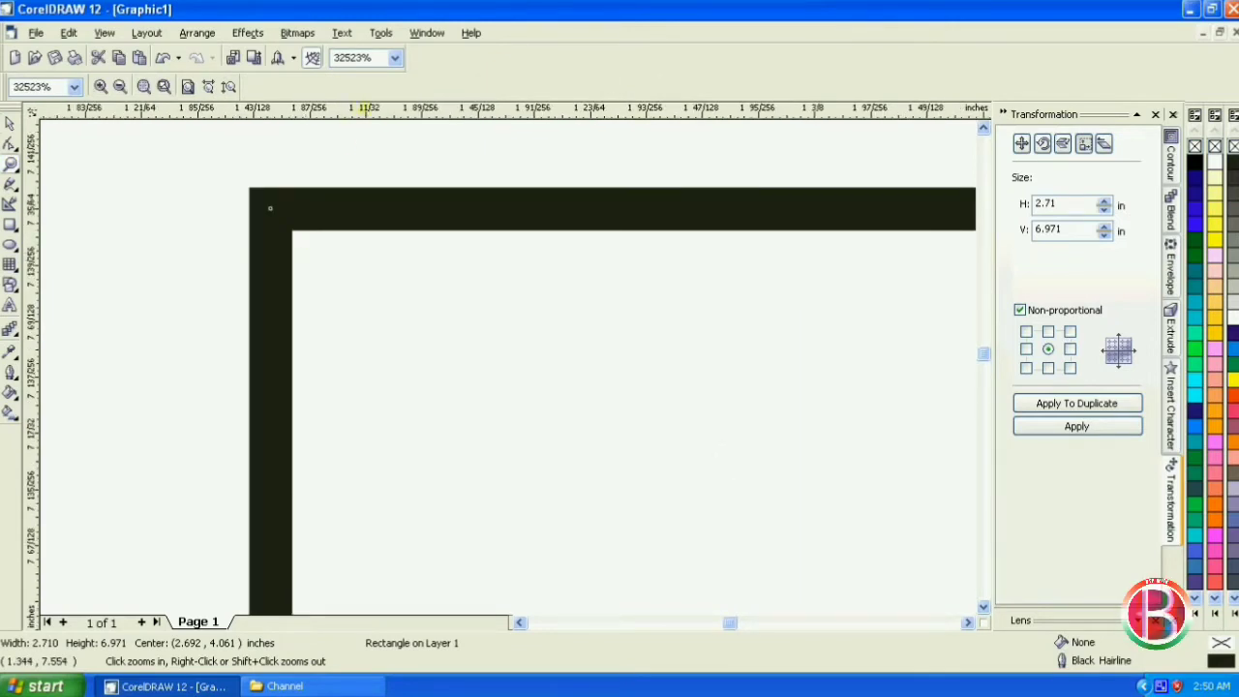
drag(368, 110, 268, 207)
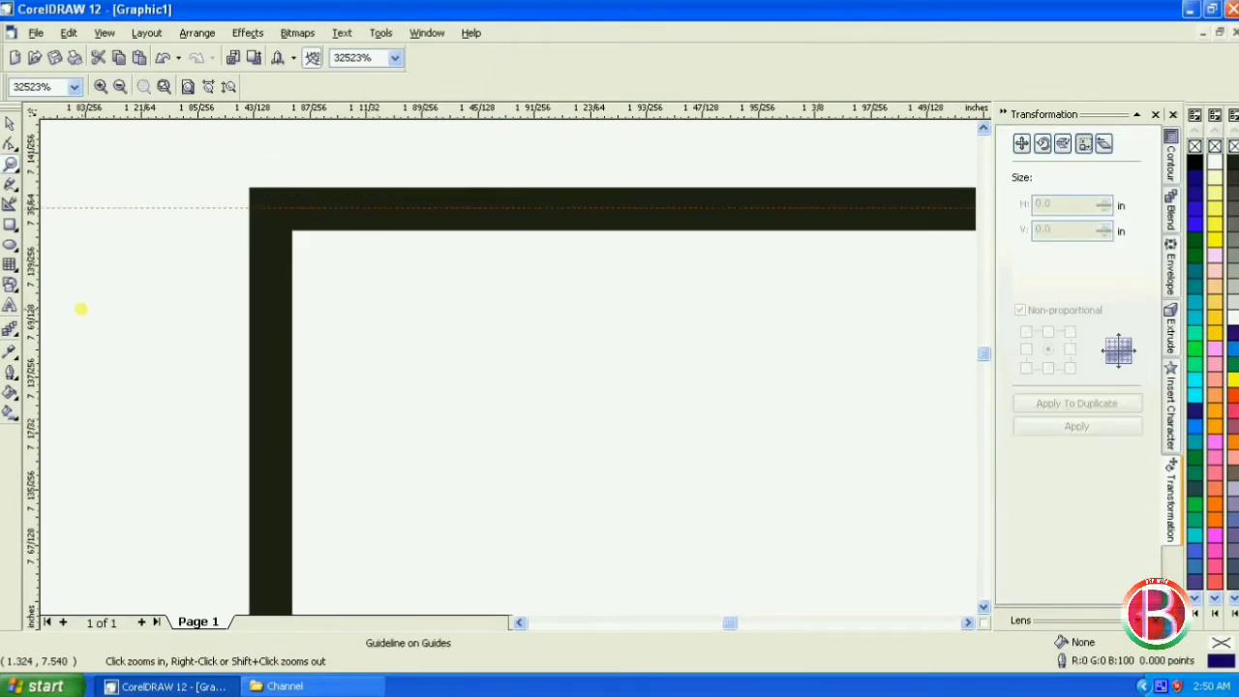
drag(33, 277, 270, 354)
right_click(272, 354)
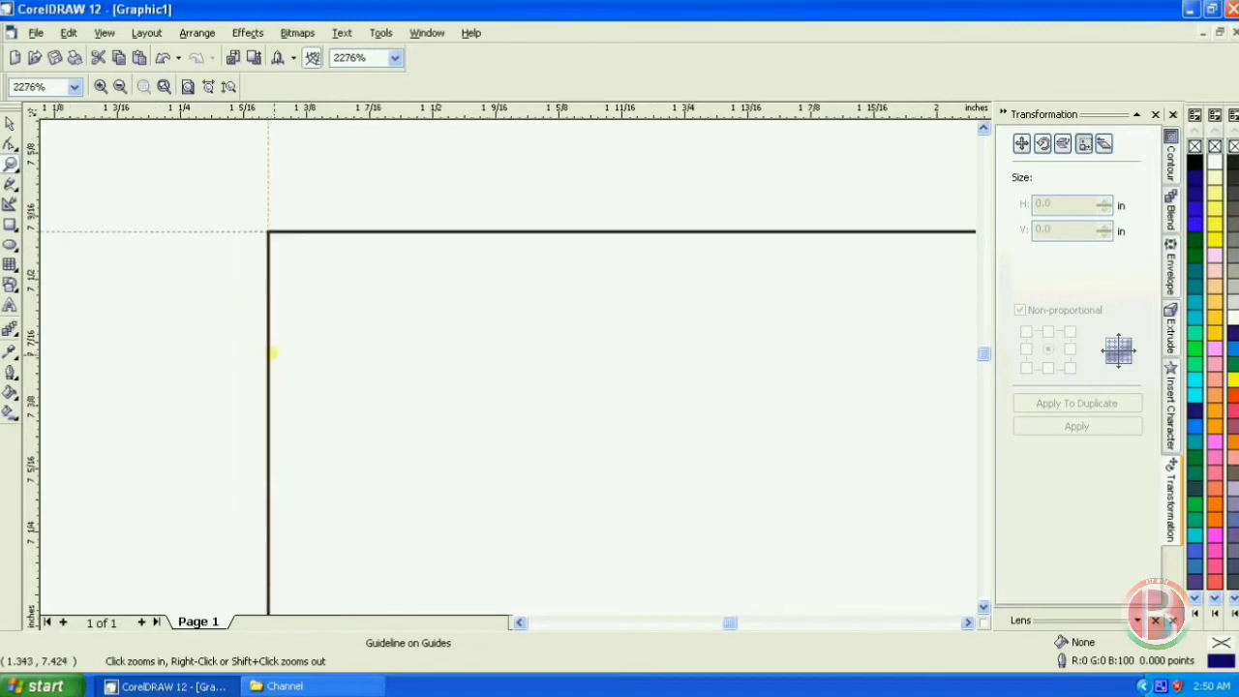
right_click(272, 351)
Place a horizontal and a vertical guideline along the bottom and right edges of the card outline.
drag(416, 504, 428, 521)
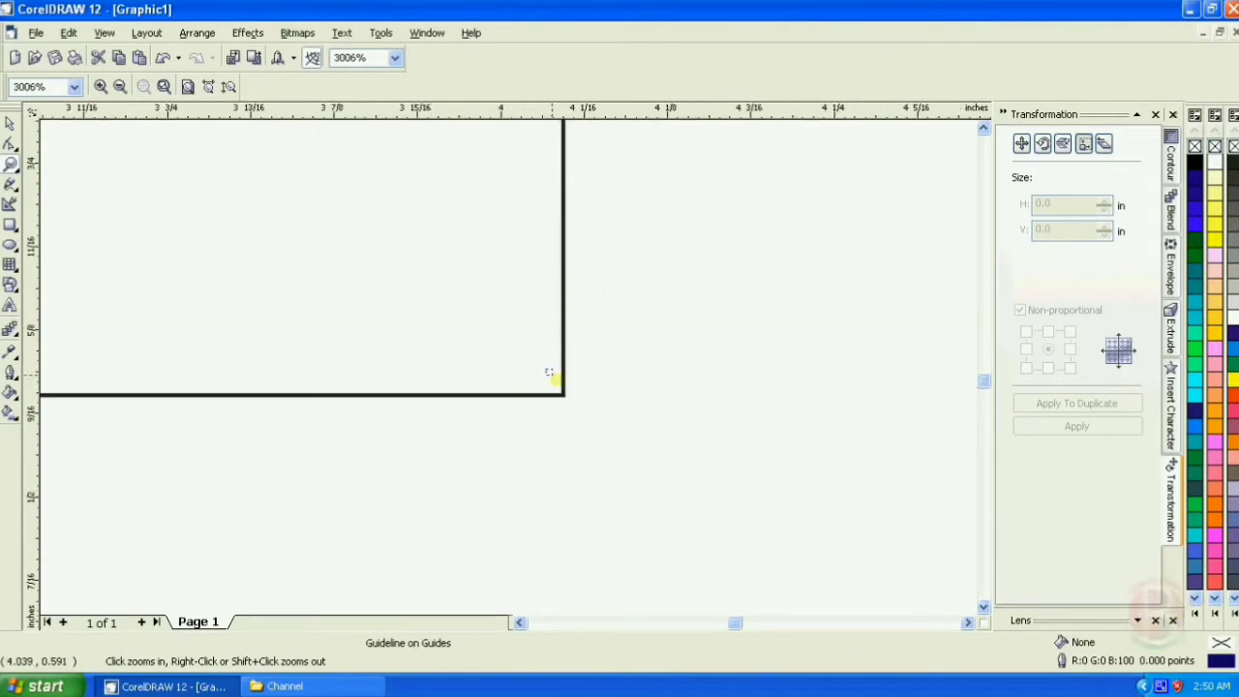
drag(553, 375, 590, 411)
drag(474, 108, 474, 430)
drag(29, 272, 451, 341)
right_click(451, 340)
right_click(465, 353)
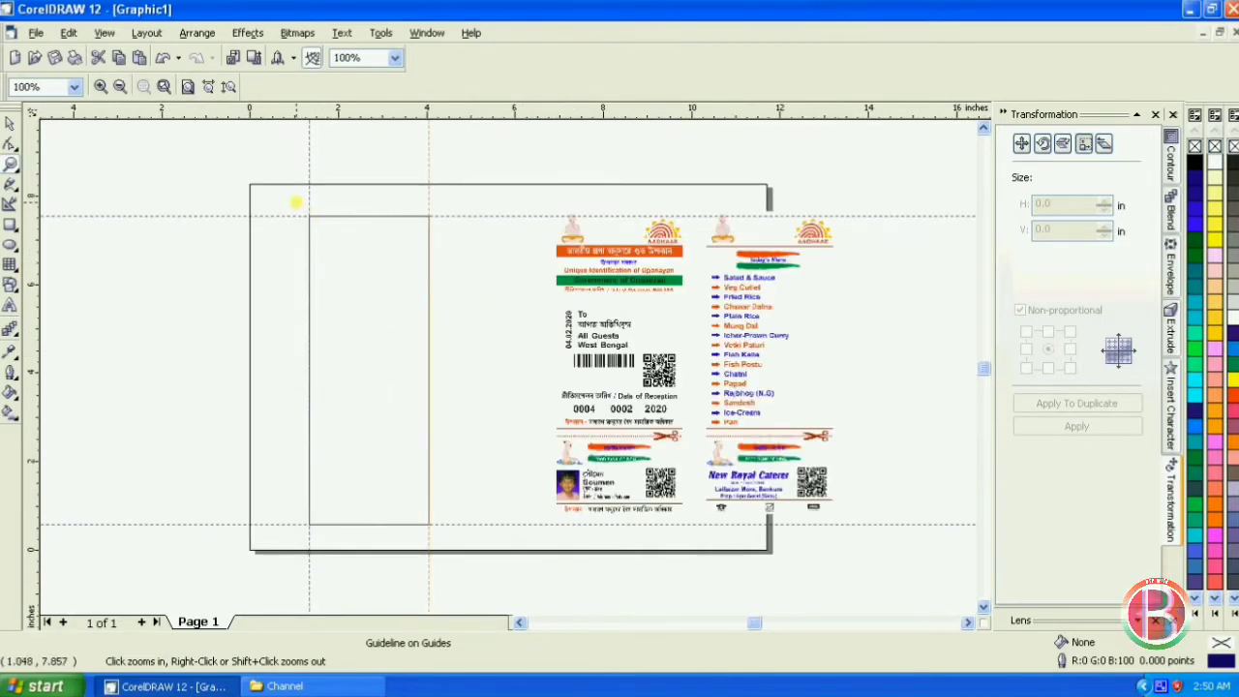
Draw a header band rectangle about 2.72 by 0.51 inches across the card outline near its top.
drag(297, 201, 465, 546)
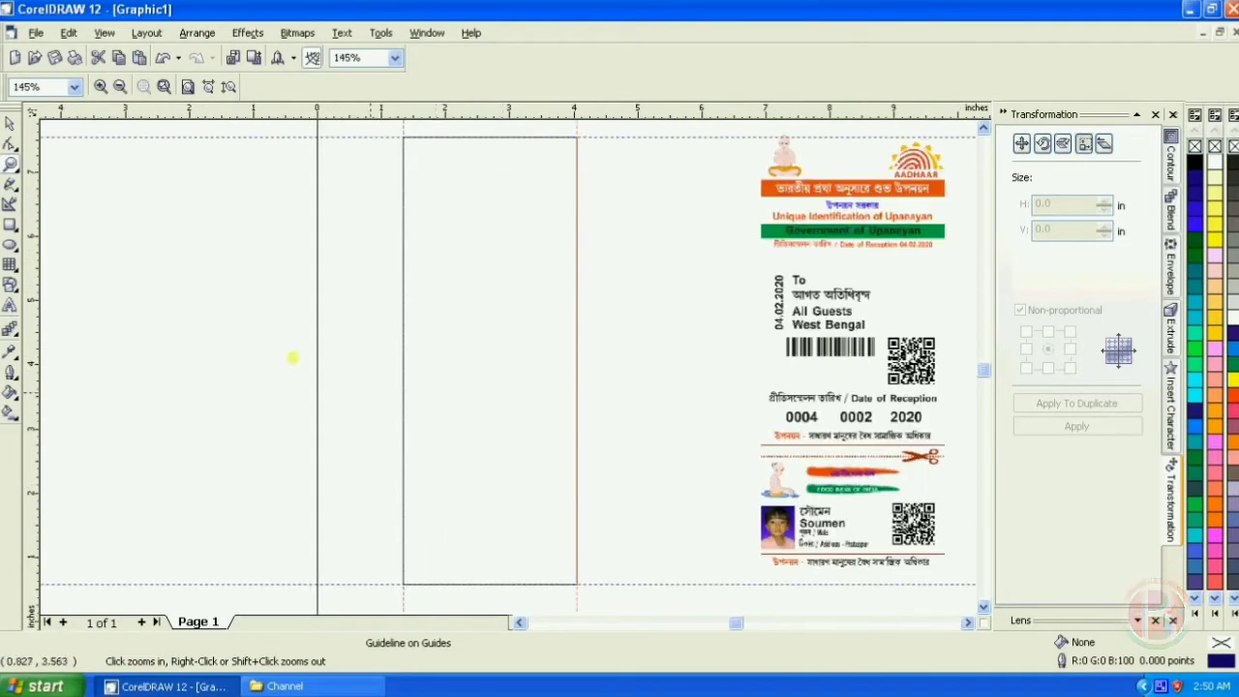
click(9, 124)
click(120, 206)
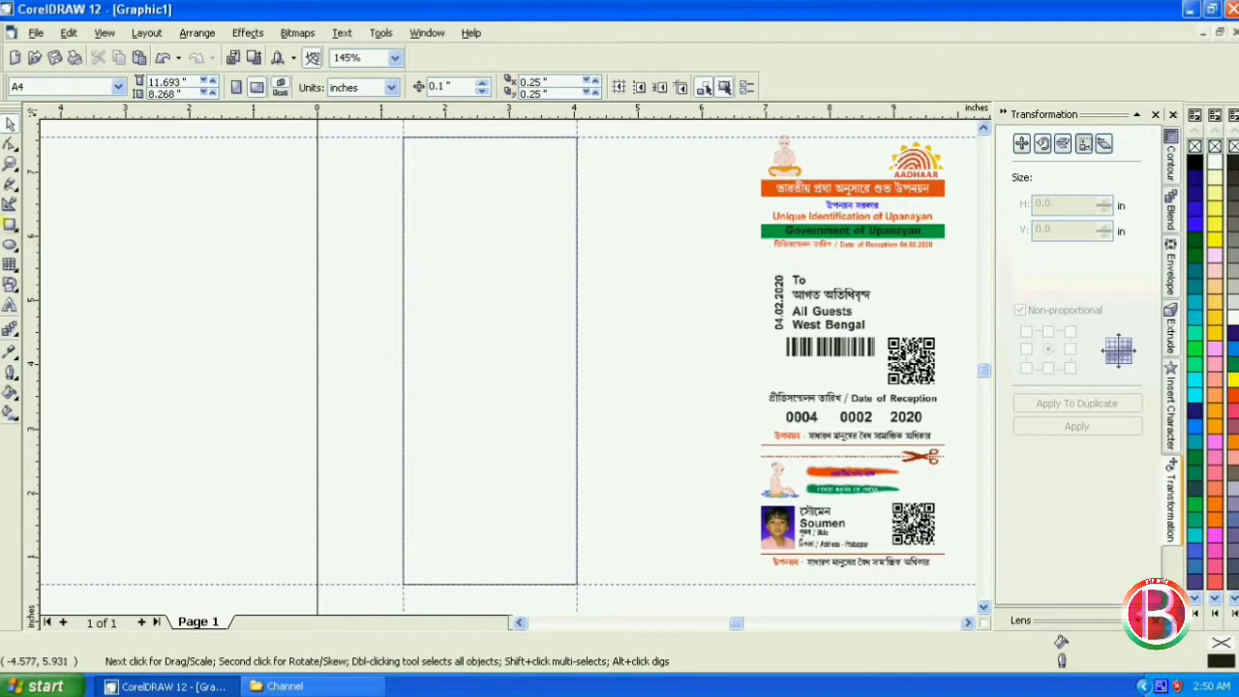
click(10, 225)
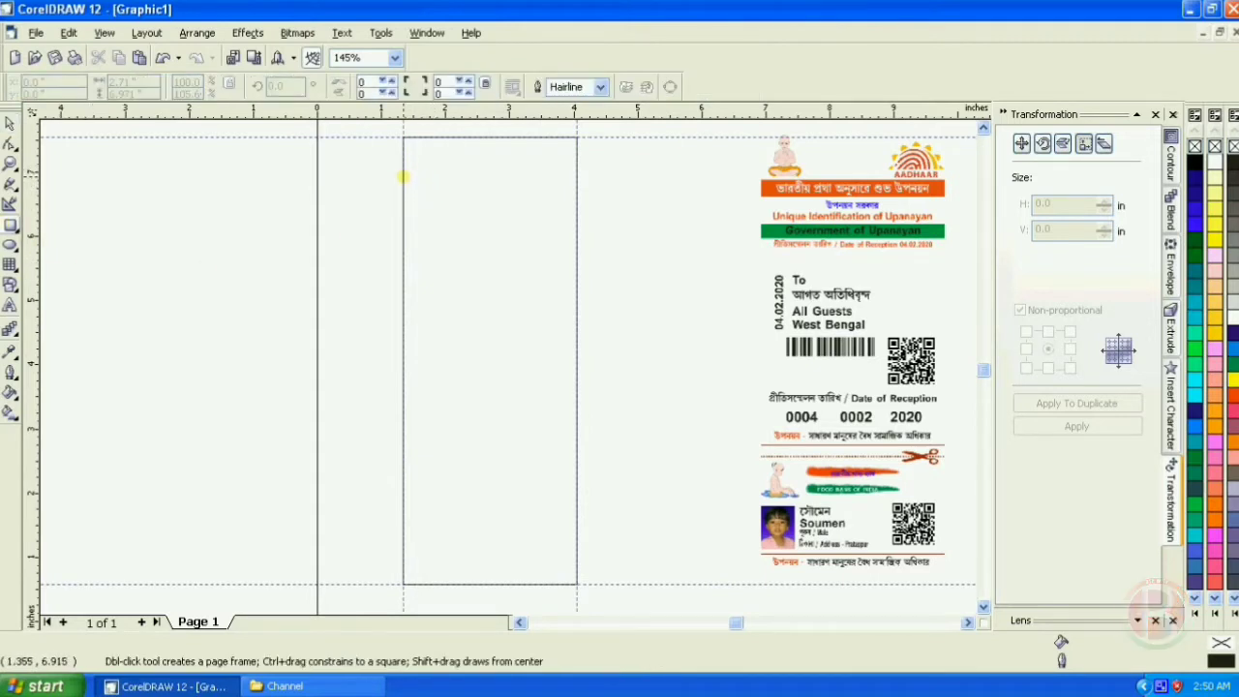
drag(403, 176, 577, 207)
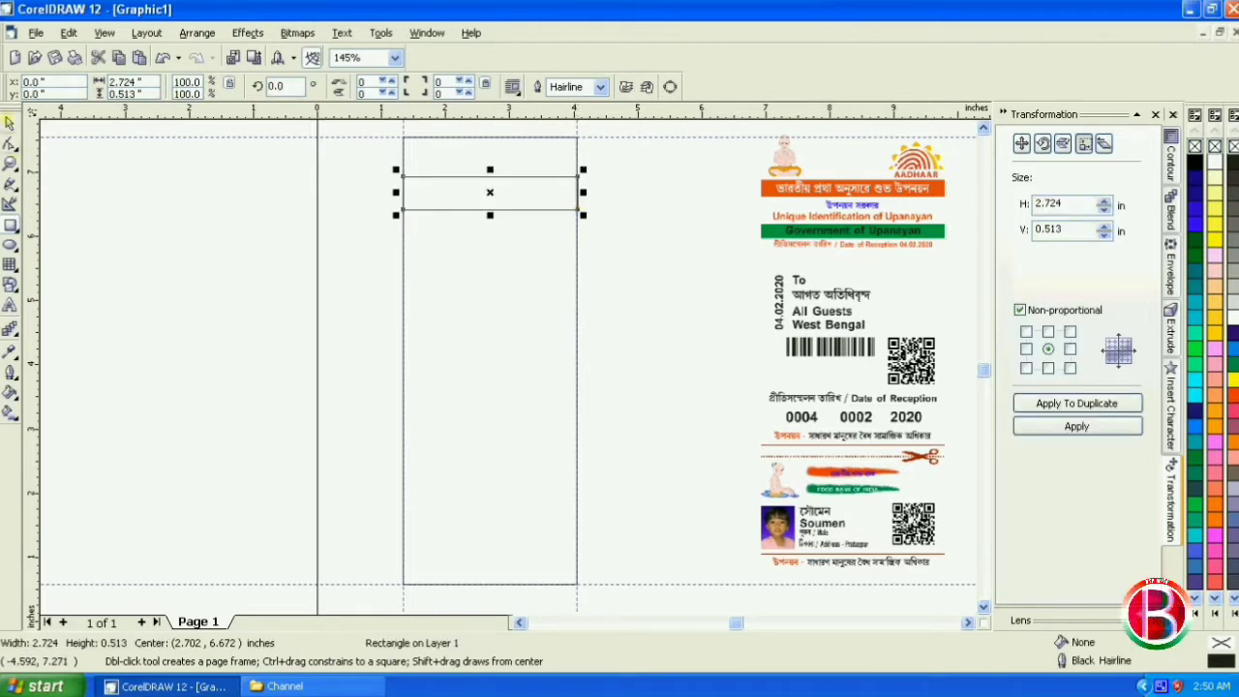
key(space)
Turn on Snap To Guidelines for the drawing.
scroll(577, 193, up, 2)
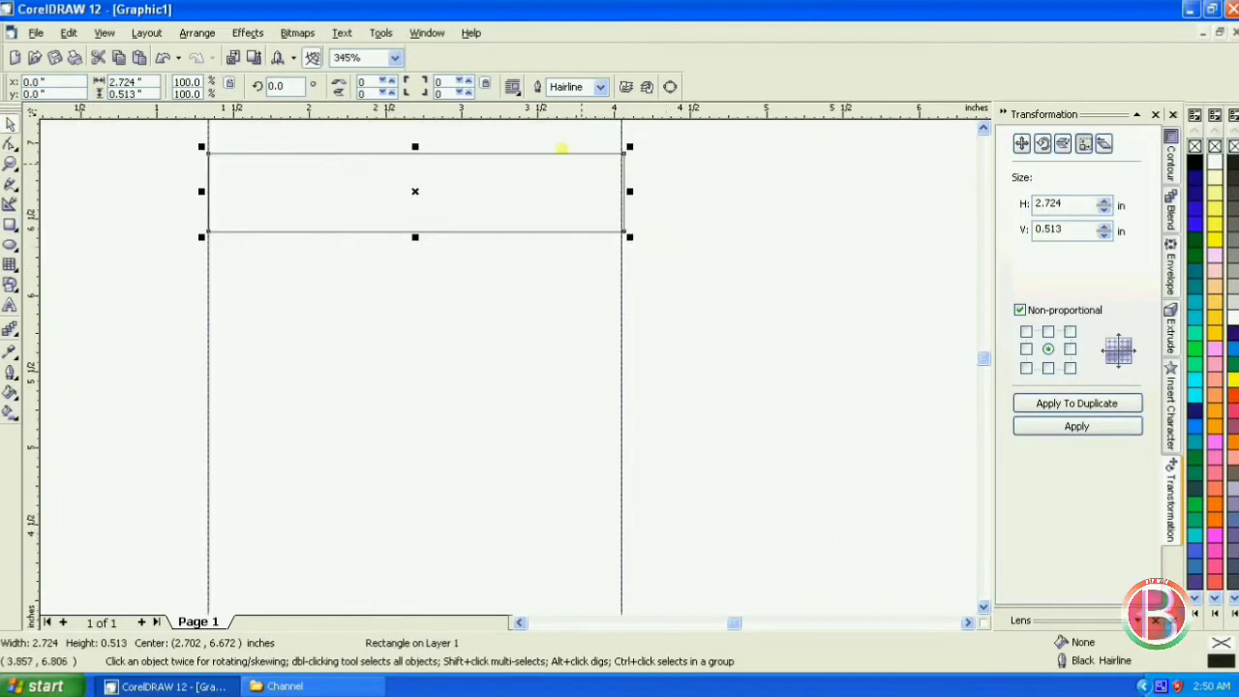
scroll(551, 150, up, 2)
scroll(797, 208, down, 2)
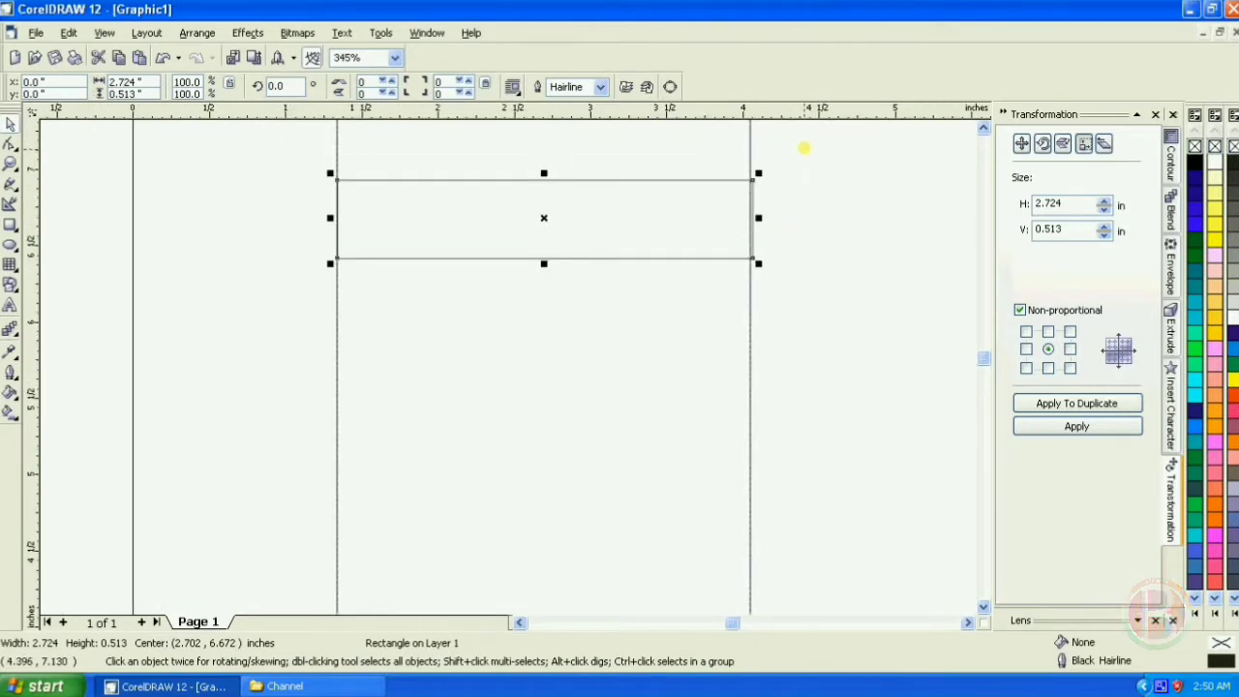
scroll(795, 149, up, 1)
click(103, 33)
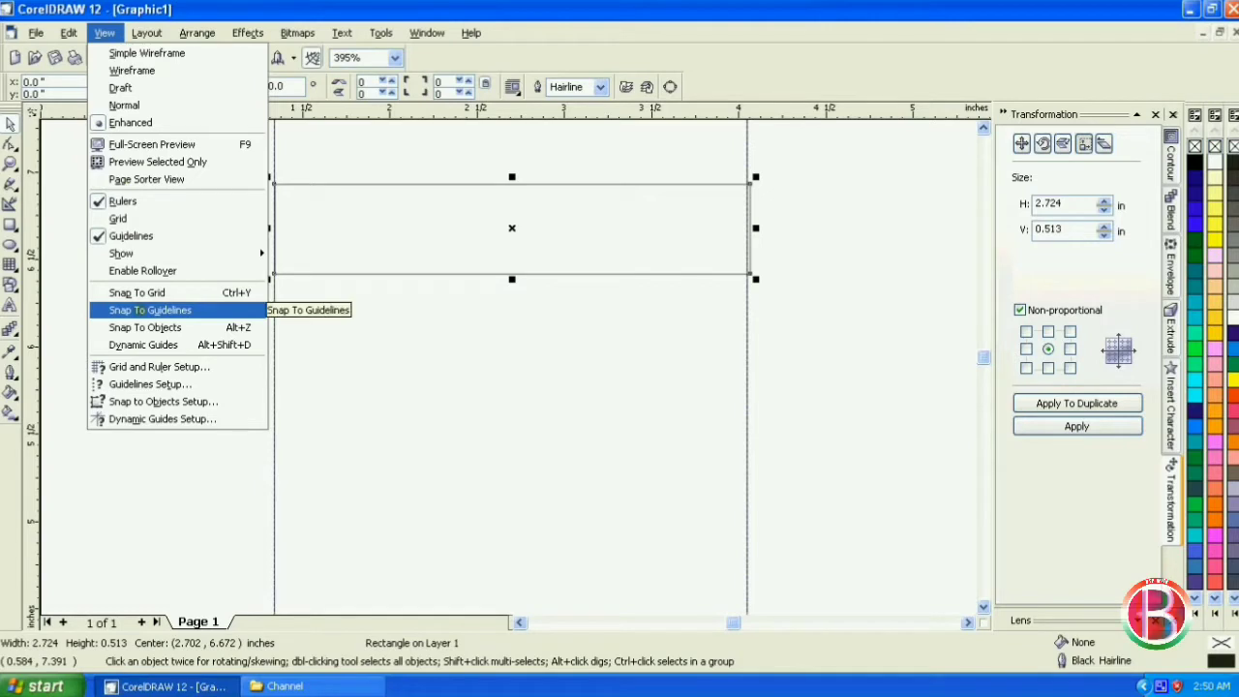
click(143, 324)
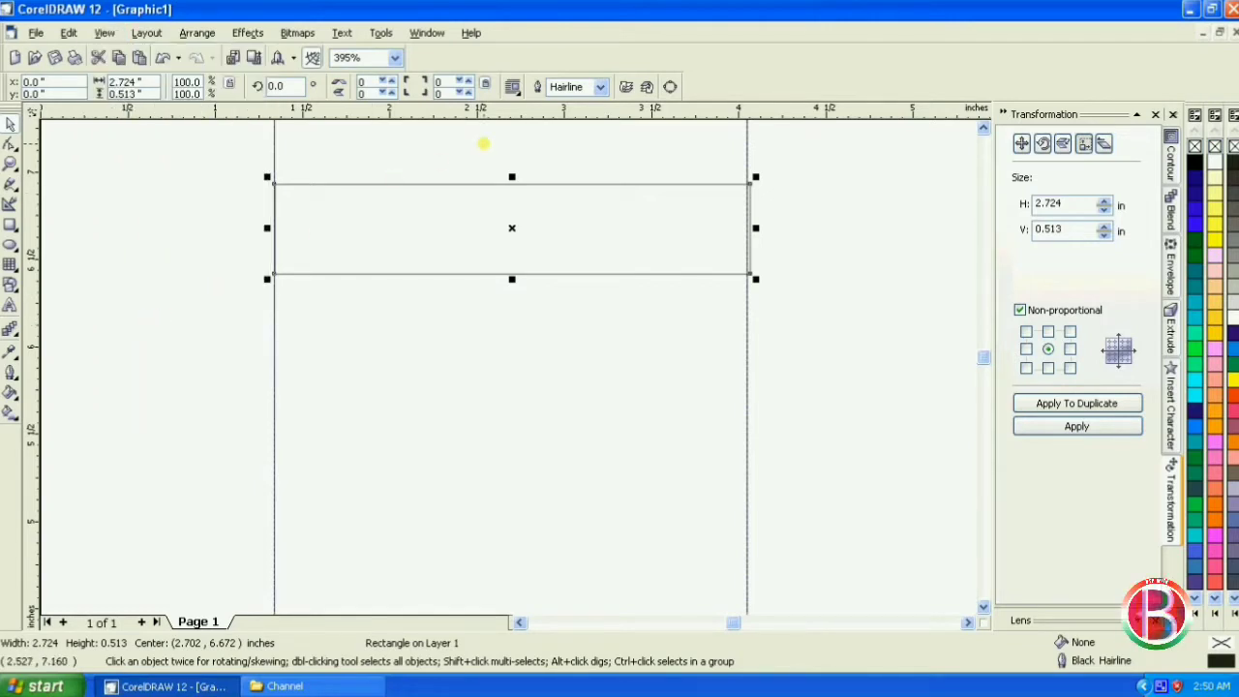
Fit the header band's left and right edges exactly to the card's two vertical guidelines, making it 2.71 inches wide.
scroll(483, 143, up, 1)
scroll(497, 144, up, 1)
scroll(519, 164, up, 1)
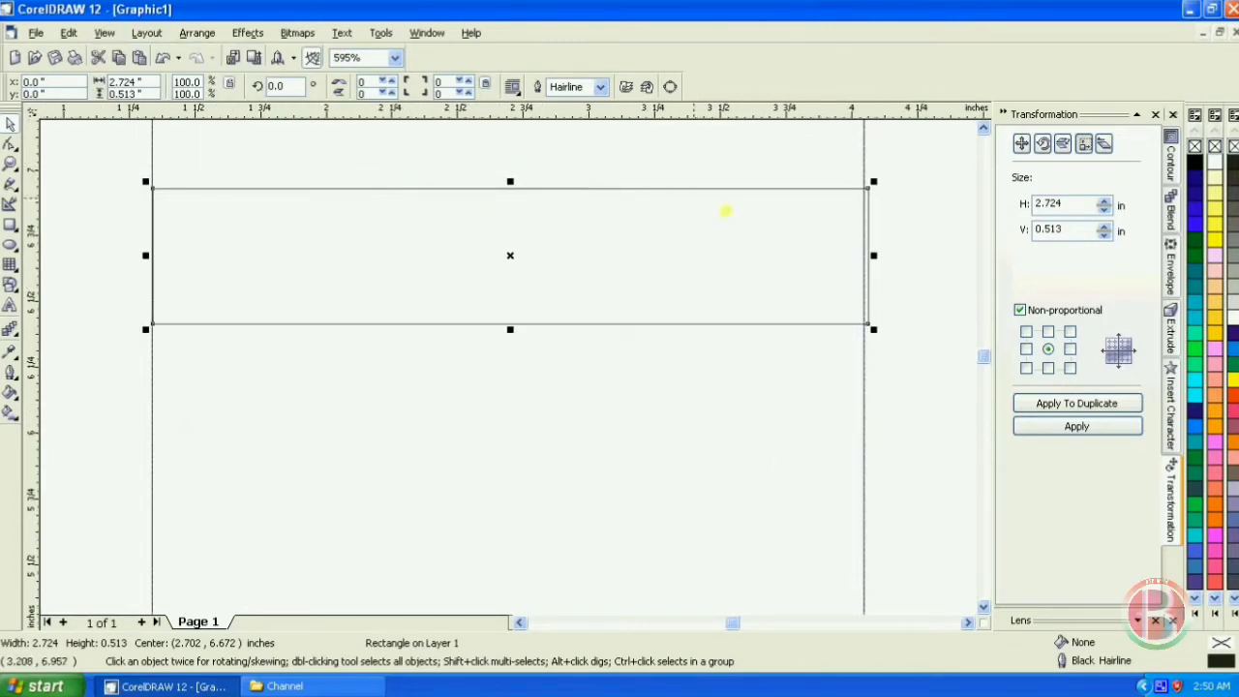
drag(872, 256, 865, 260)
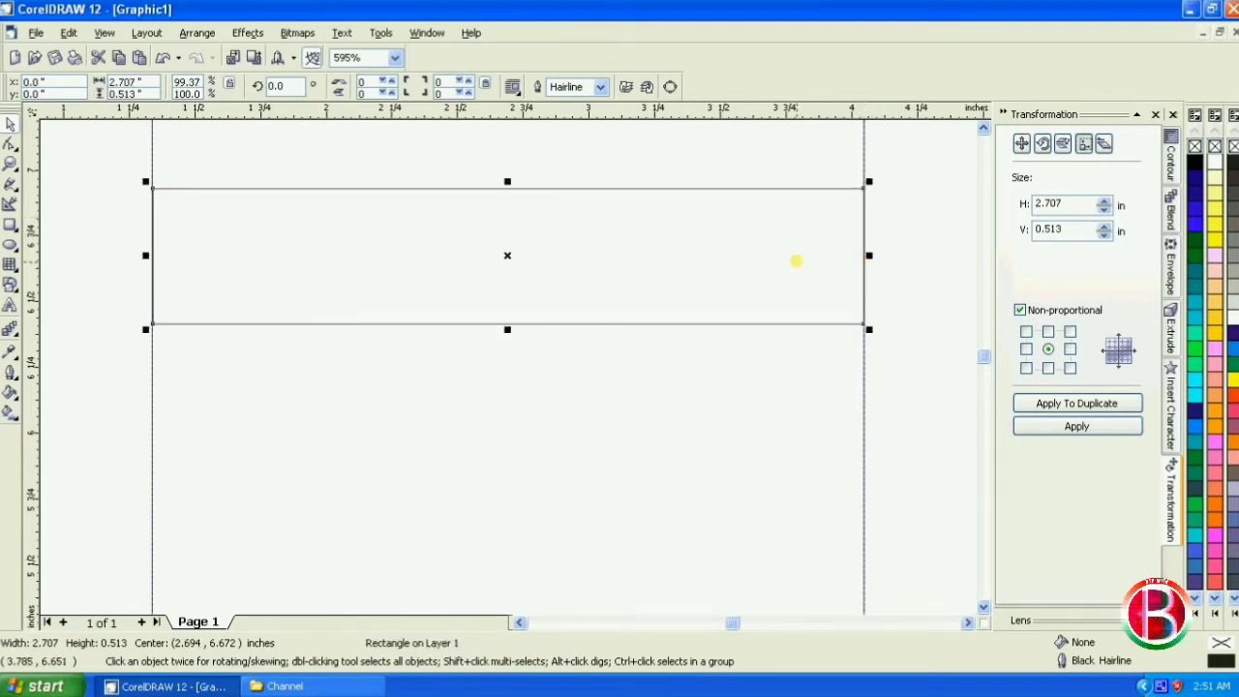
drag(145, 256, 212, 205)
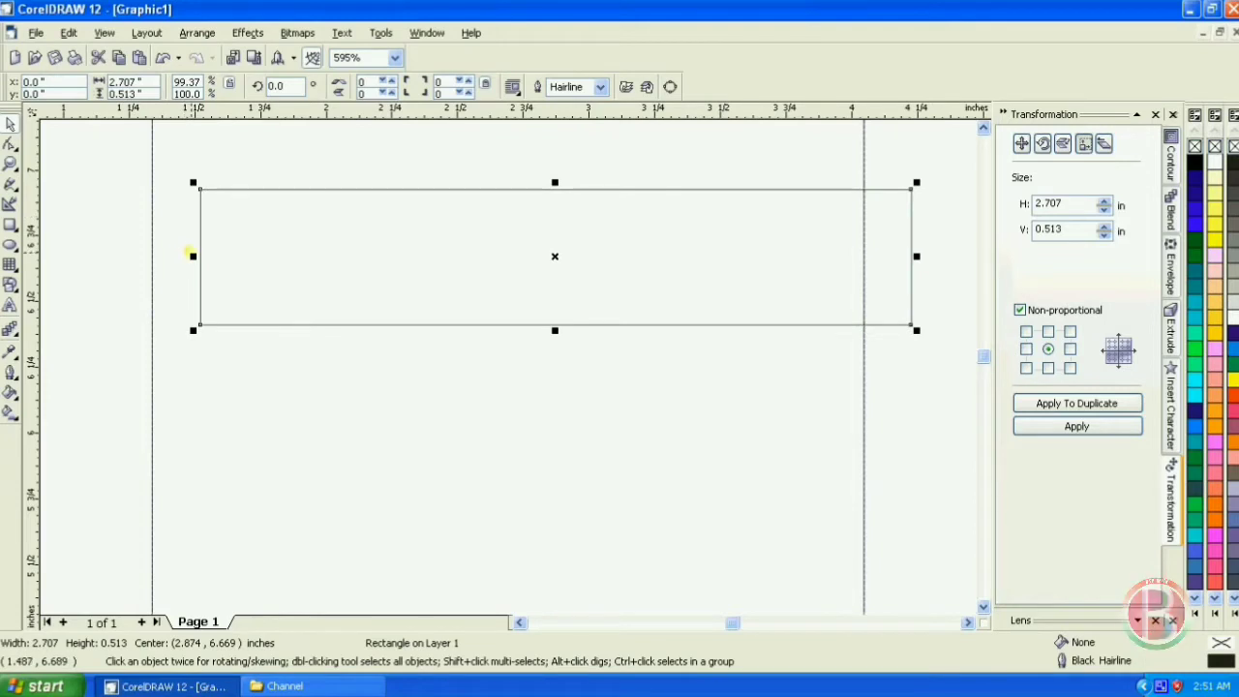
drag(189, 257, 135, 256)
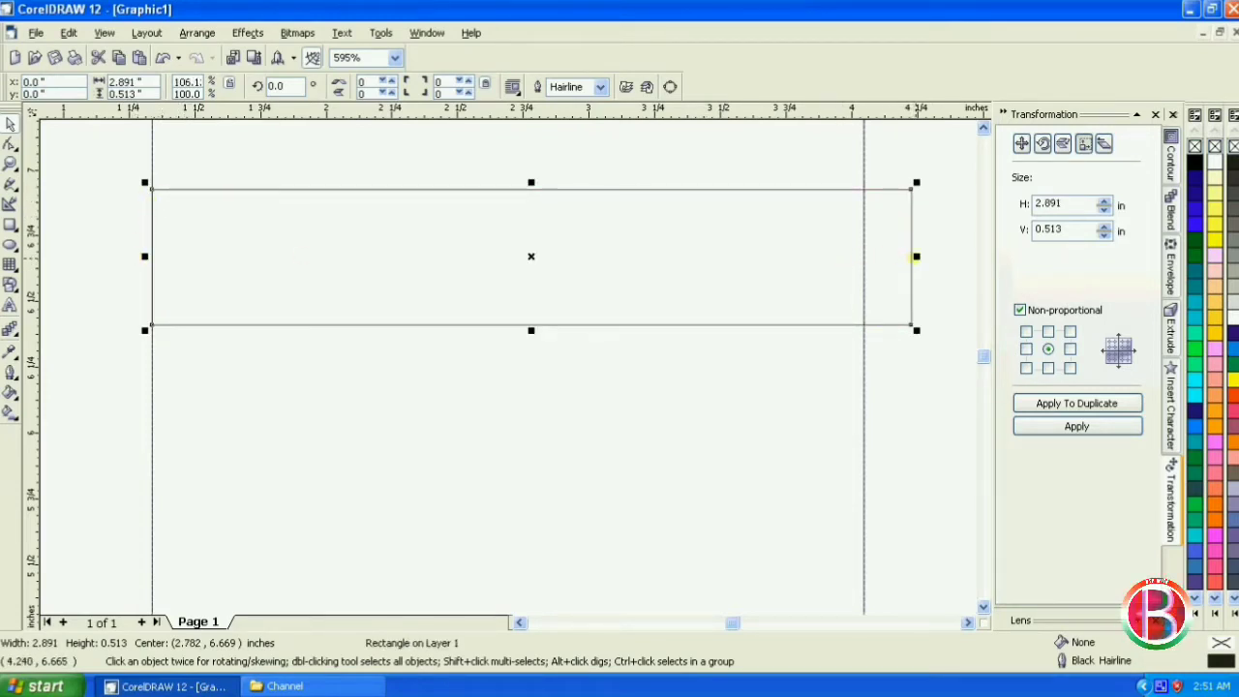
drag(915, 256, 869, 256)
click(864, 261)
click(842, 263)
click(890, 254)
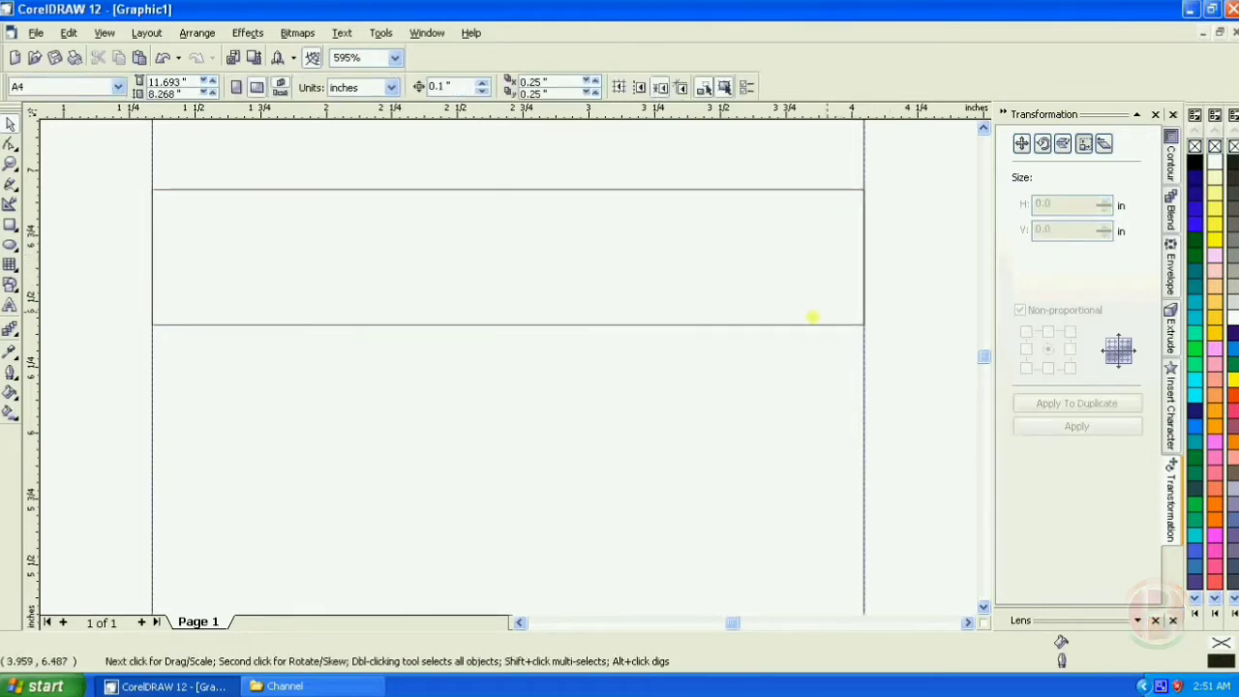
Fill the header band with red and no outline, and reduce its height from below to about 0.36 inch.
scroll(569, 321, down, 1)
scroll(557, 310, down, 1)
click(587, 339)
scroll(583, 331, up, 2)
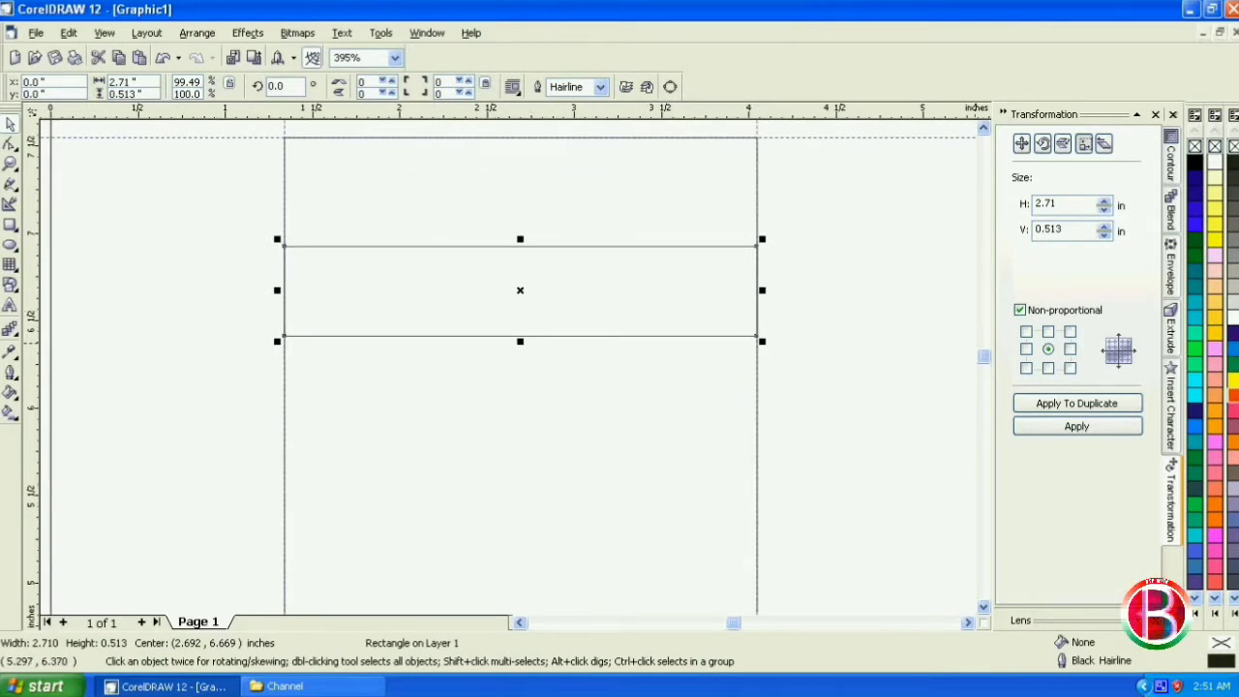
click(1232, 395)
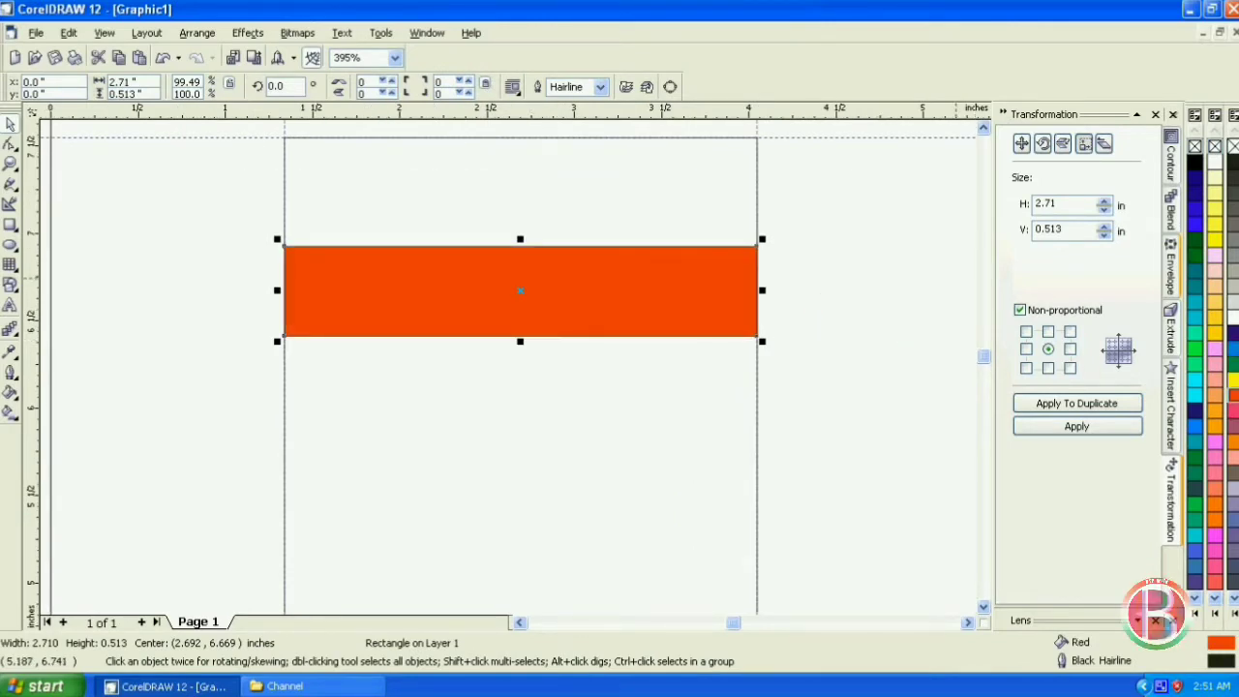
right_click(1231, 145)
click(829, 308)
scroll(429, 204, down, 2)
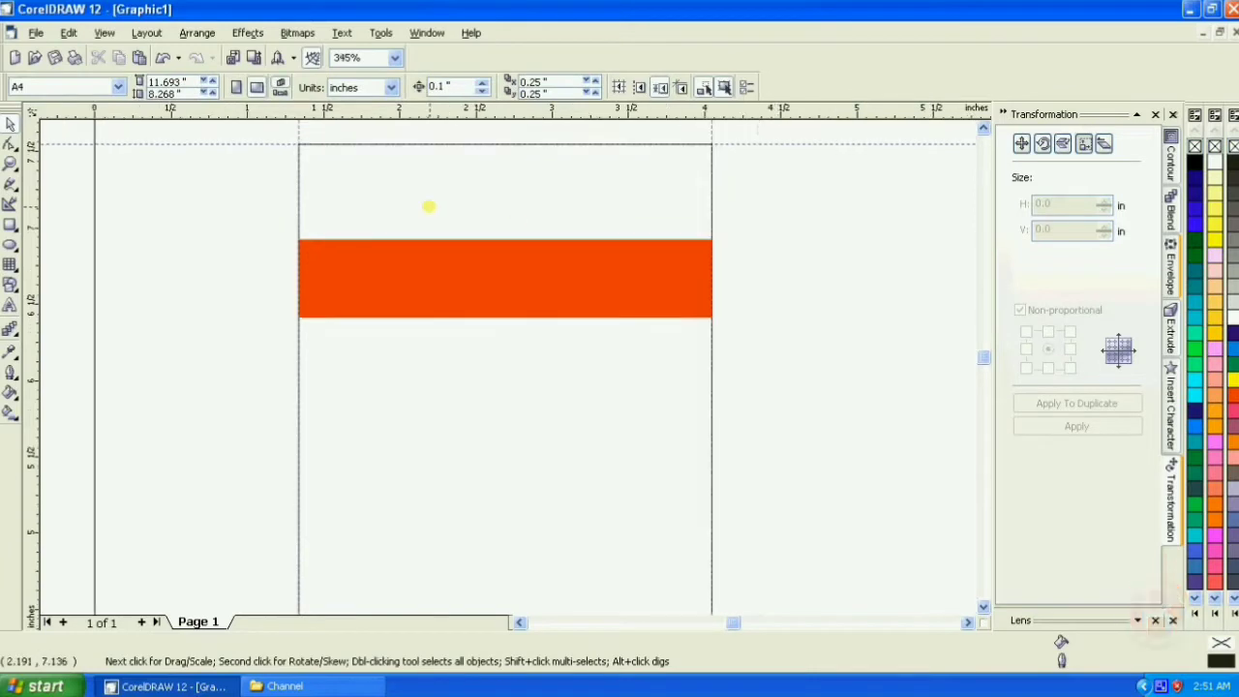
click(605, 252)
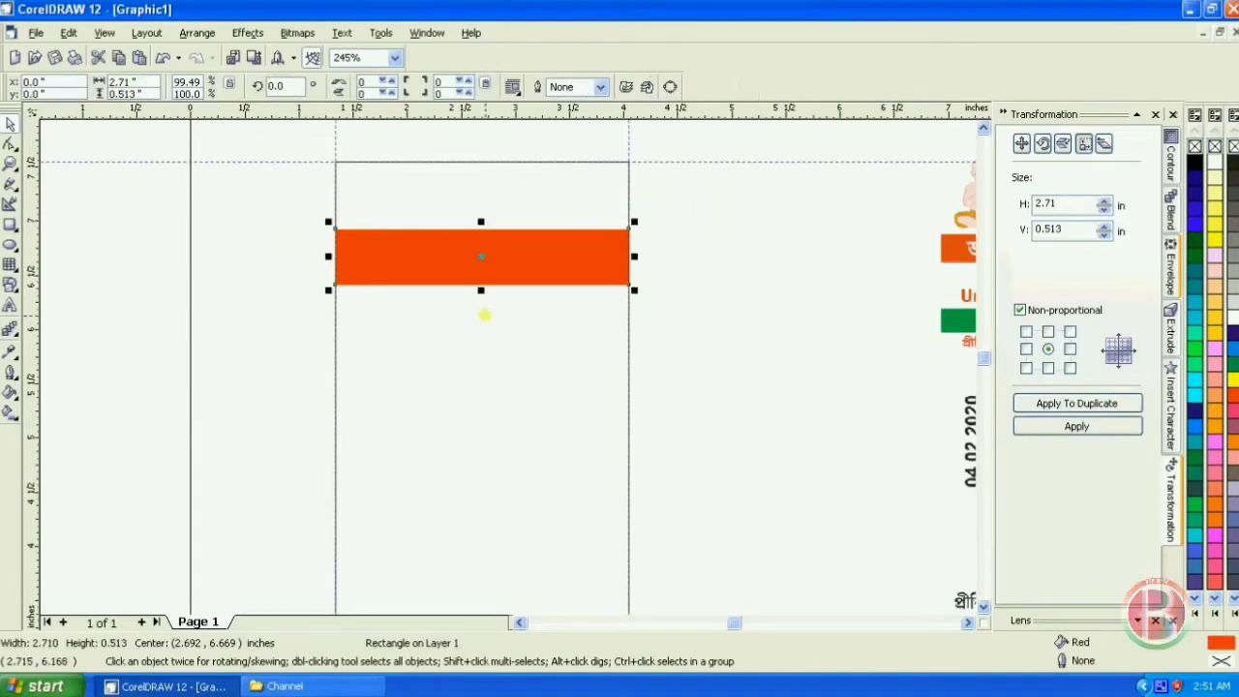
drag(480, 293, 490, 273)
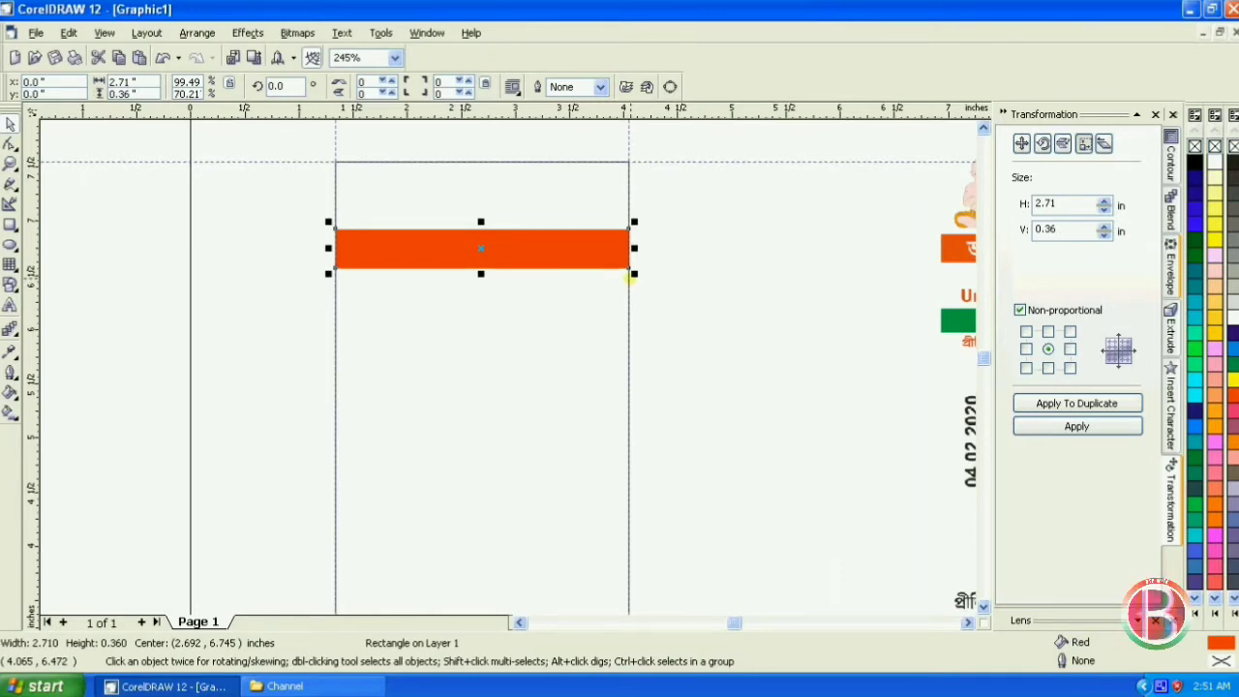
Duplicate the red band and move the copy about 0.9 inch straight down.
key(KP_Add)
key(Down)
key(Down)
key(Down)
key(Down)
key(Down)
key(Down)
key(Down)
key(Down)
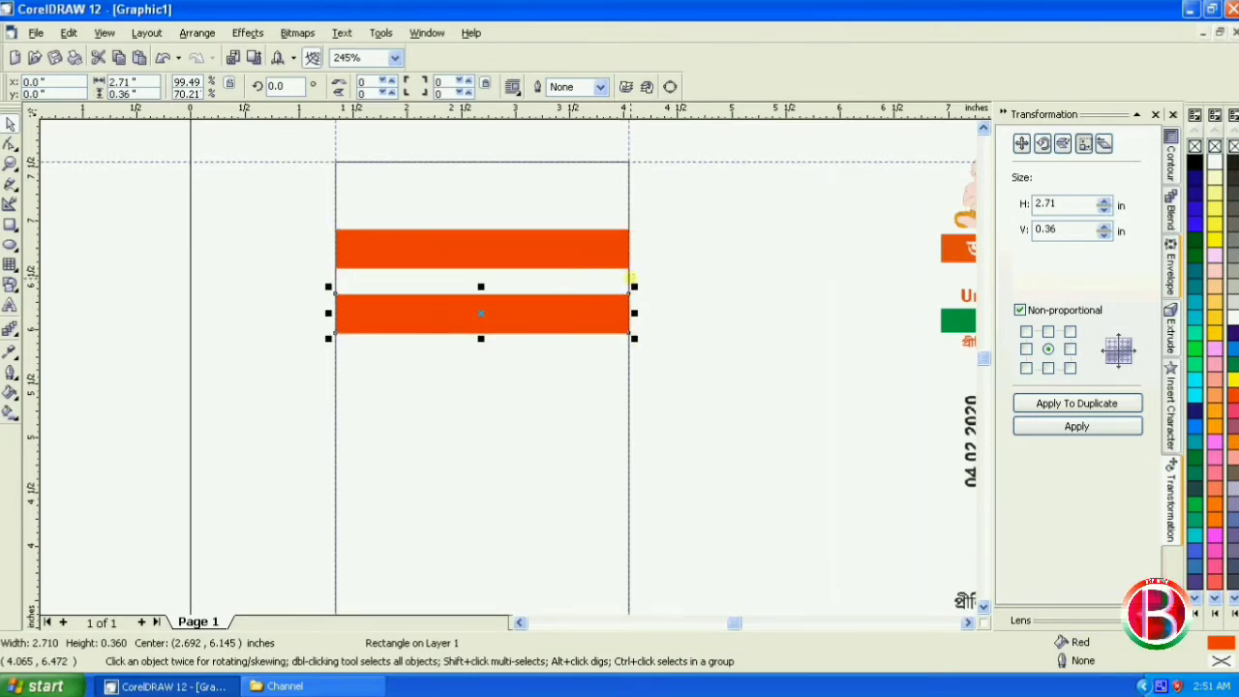
key(Down)
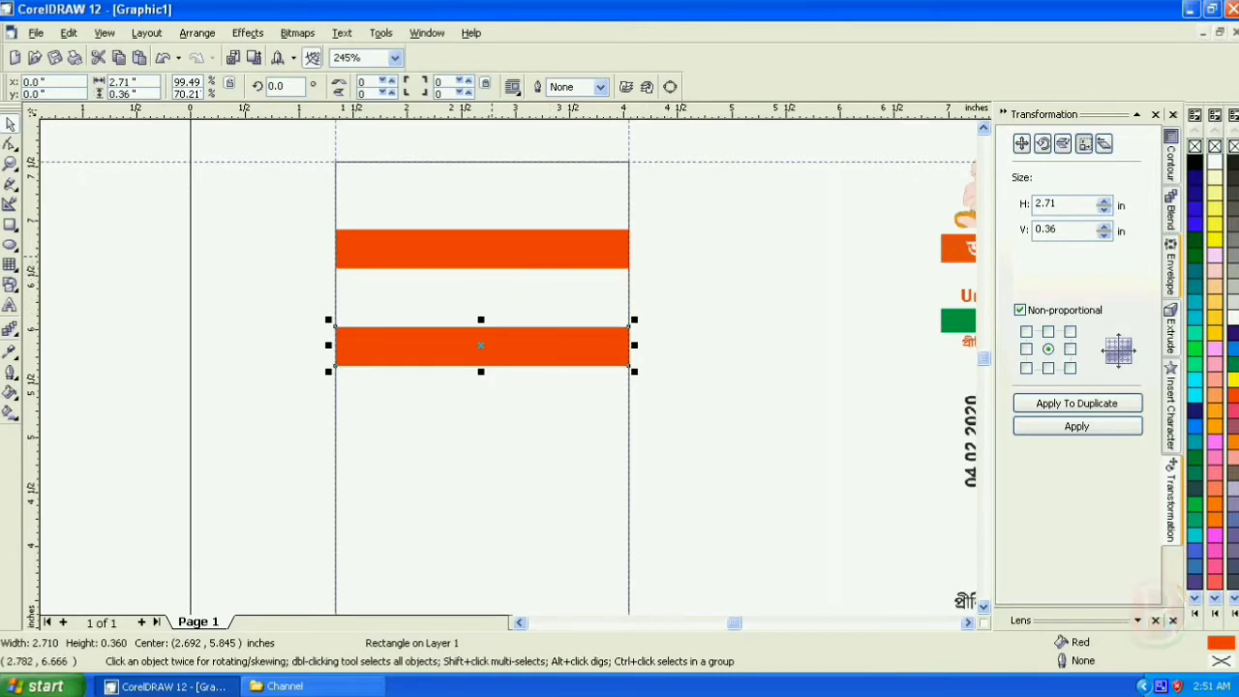
Duplicate the upper red band 0.5 inch straight down and delete the lowest band.
click(491, 258)
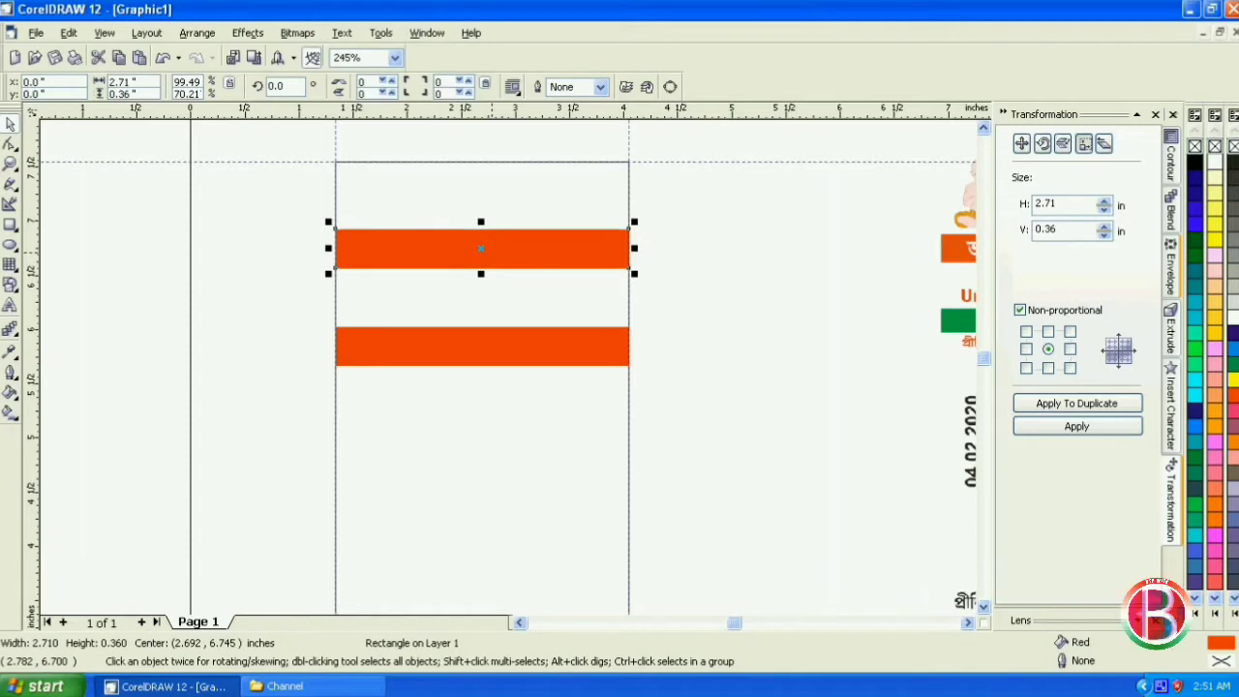
key(KP_Add)
key(Down)
key(Down)
key(Down)
key(Down)
key(Down)
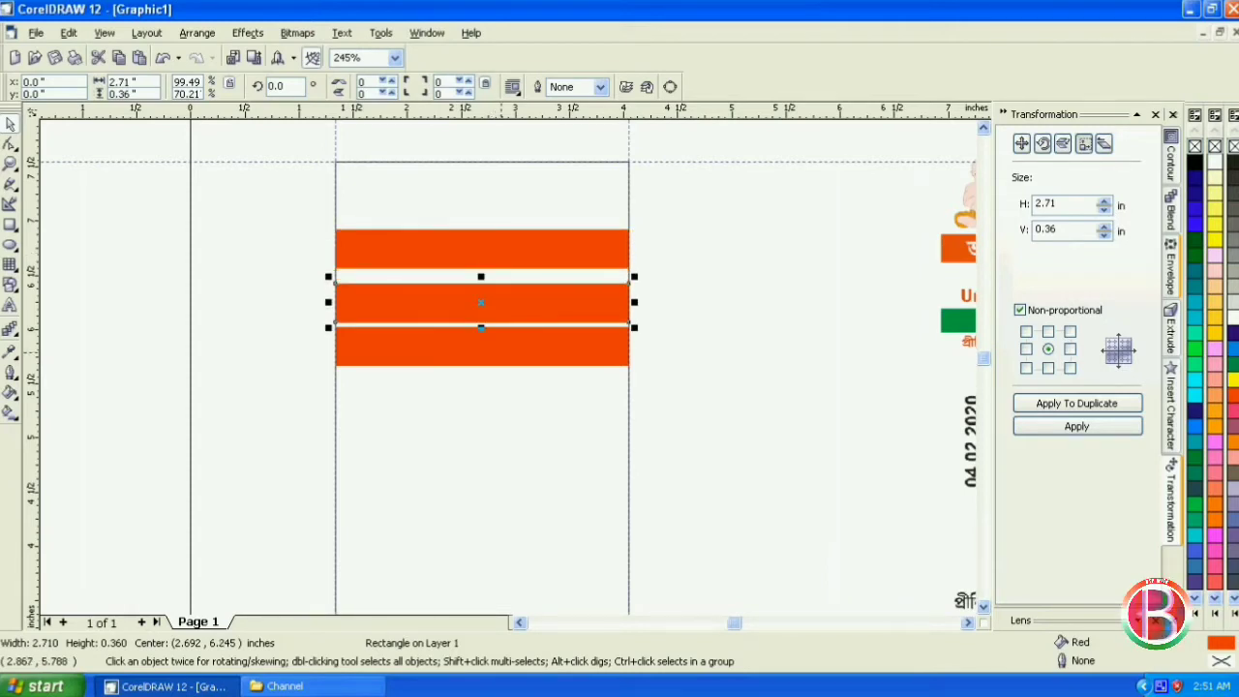
click(503, 350)
key(Delete)
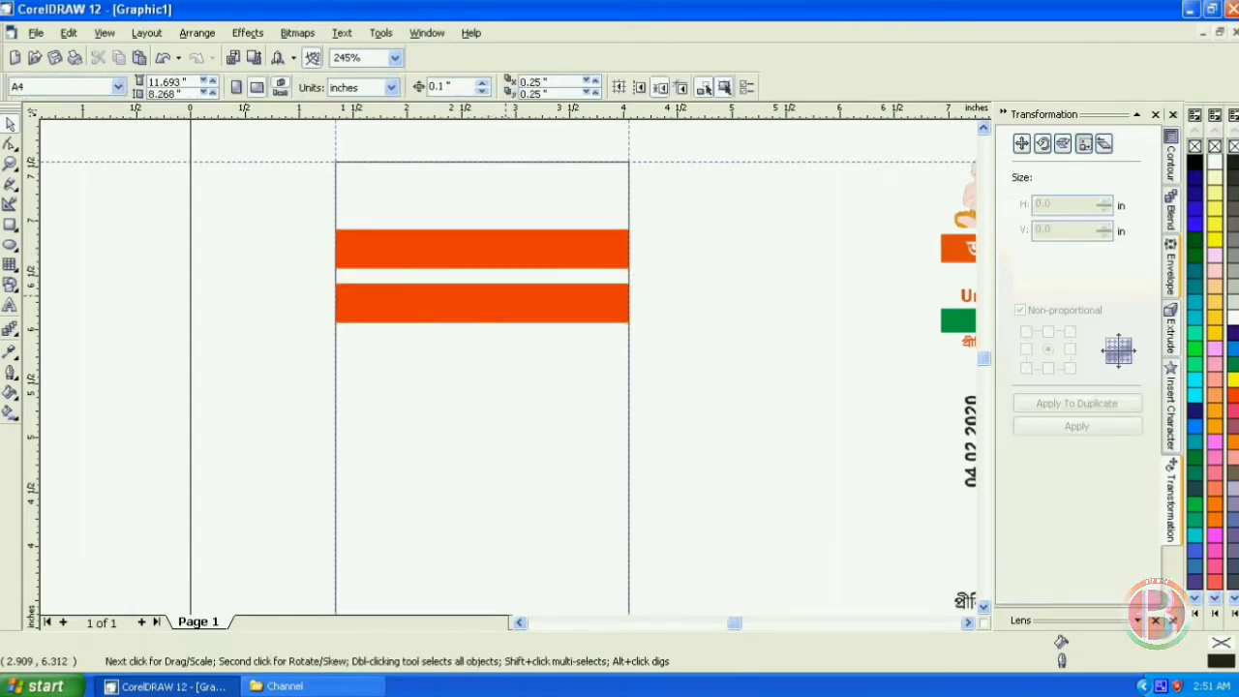
Move the lower band down another 0.3 inch and fill it with green.
click(504, 302)
key(Down)
key(Down)
key(Down)
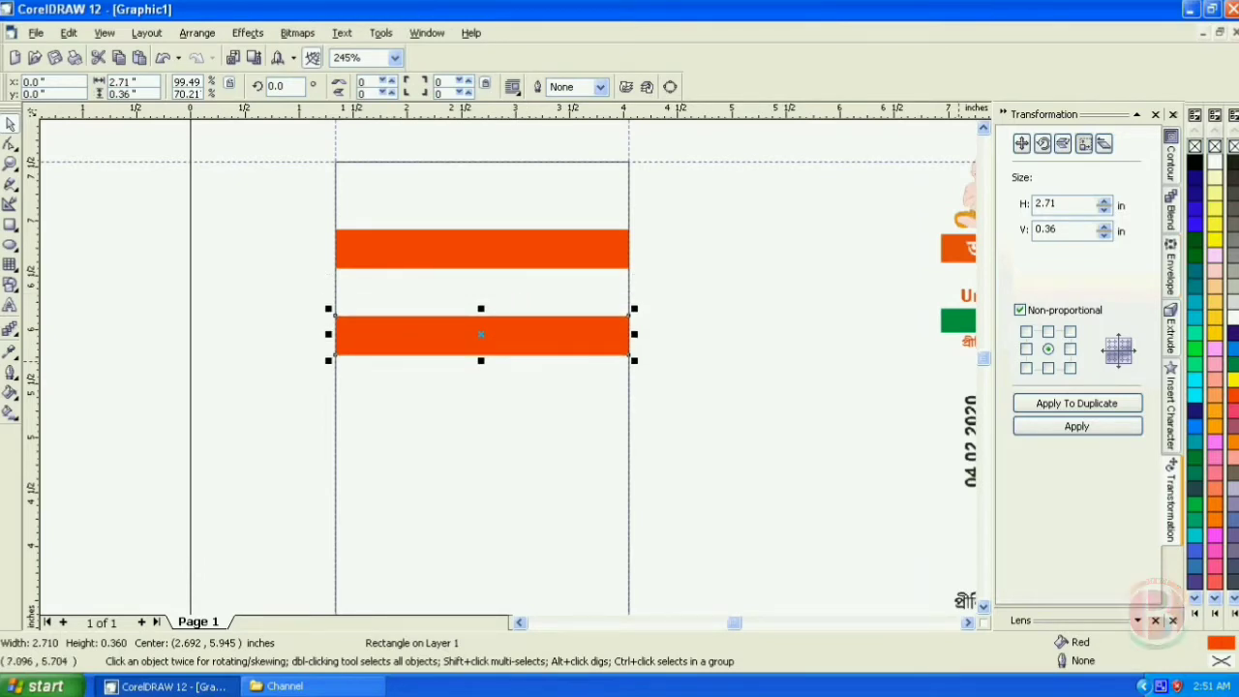
click(1232, 365)
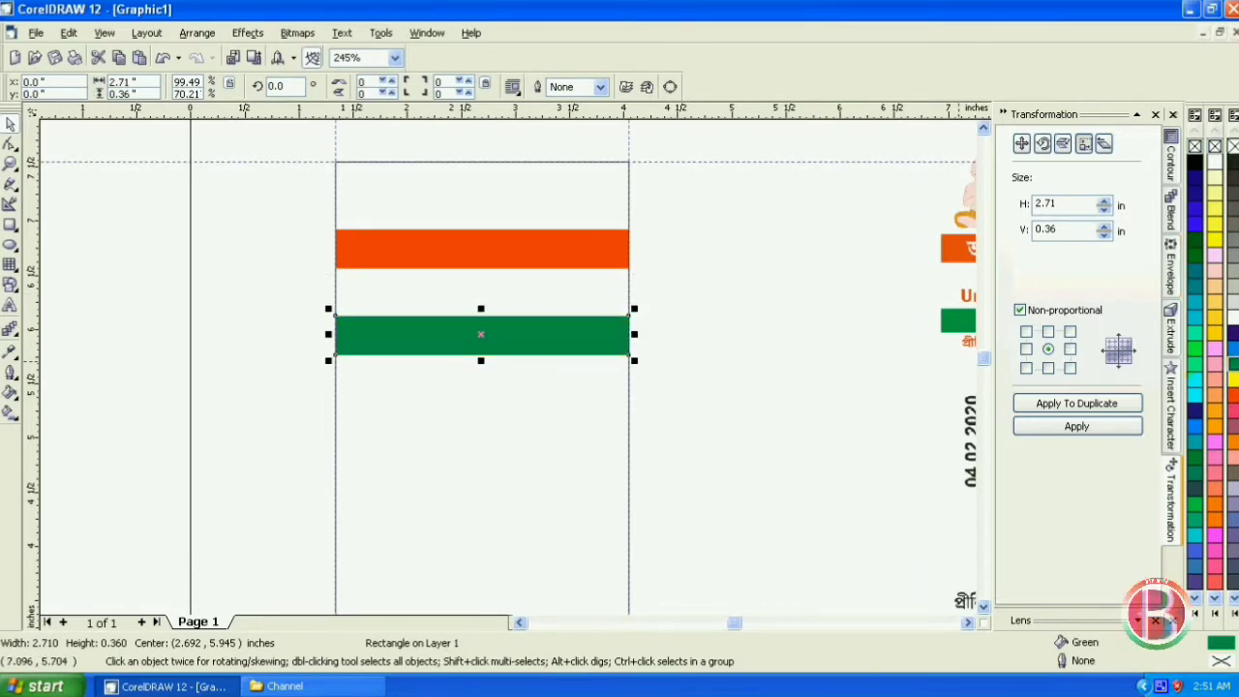
click(670, 262)
scroll(572, 226, up, 1)
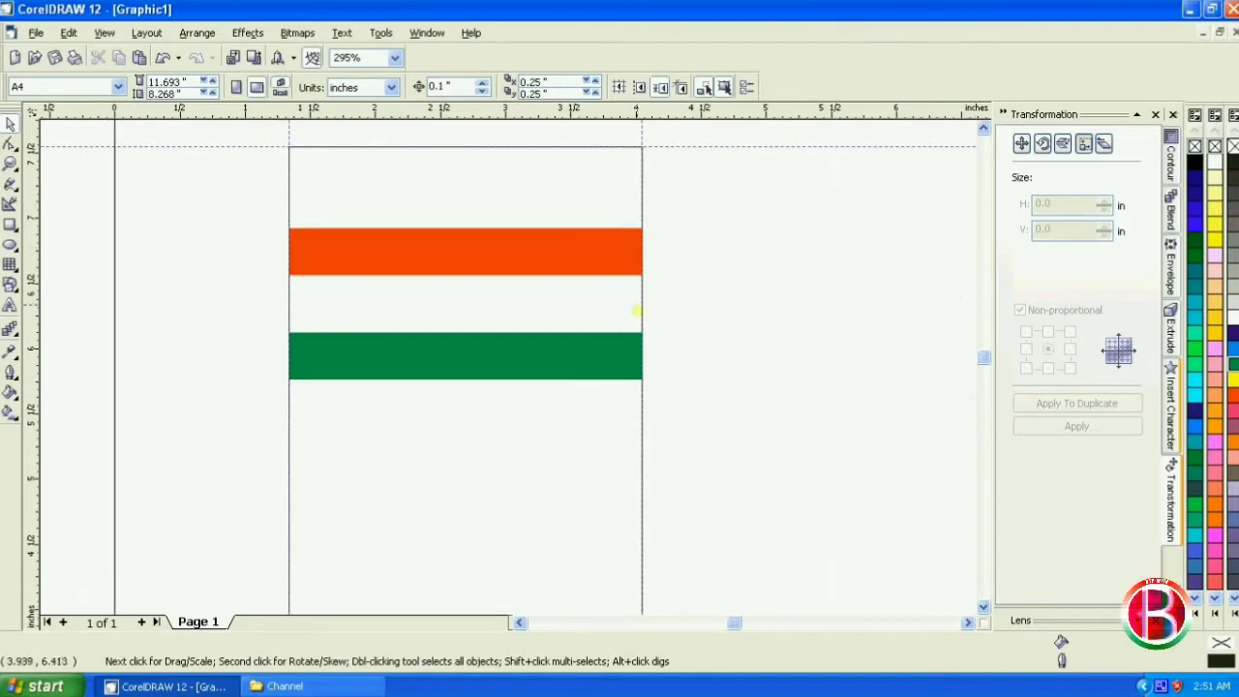
Move the green band up 0.1 inch and squeeze both bands together to a combined height of about 1 inch.
click(486, 353)
key(Up)
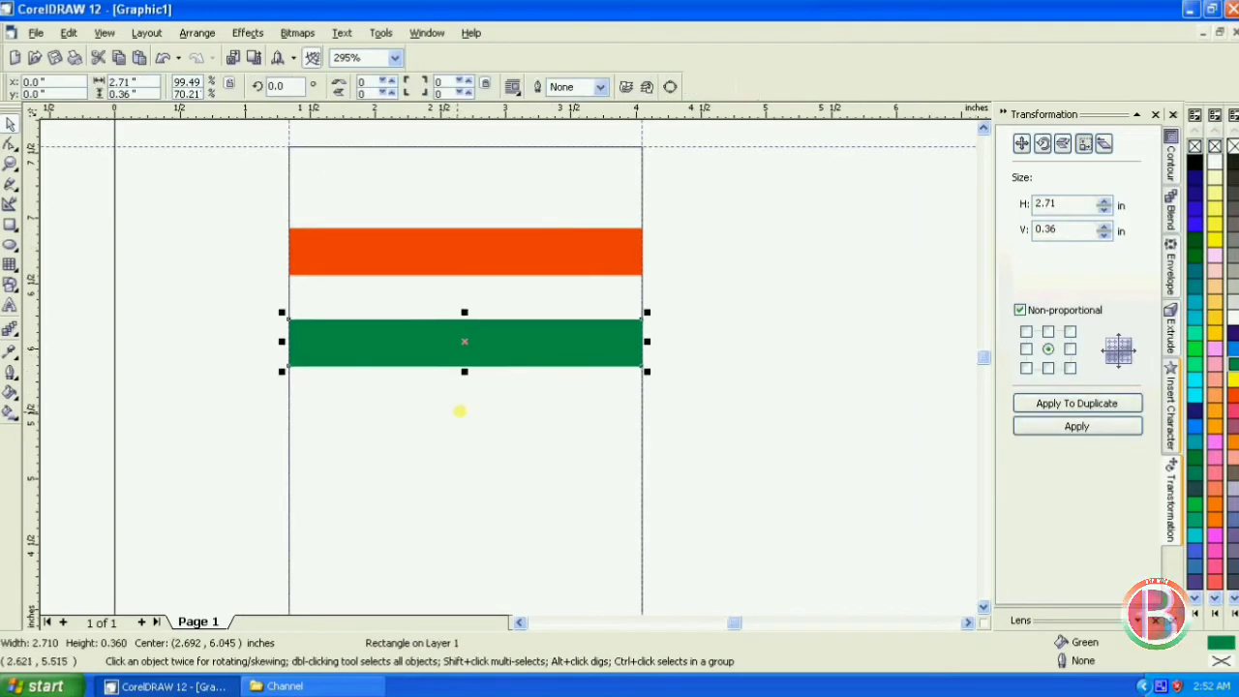
shift+click(444, 262)
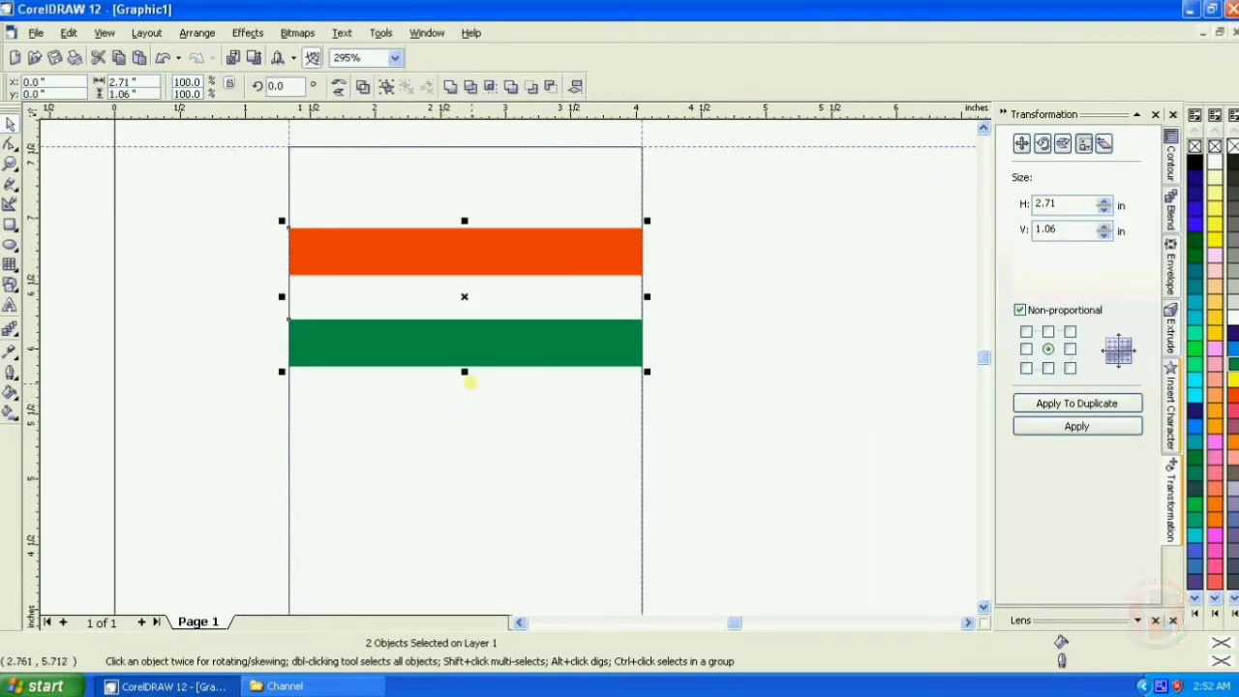
drag(465, 371, 480, 361)
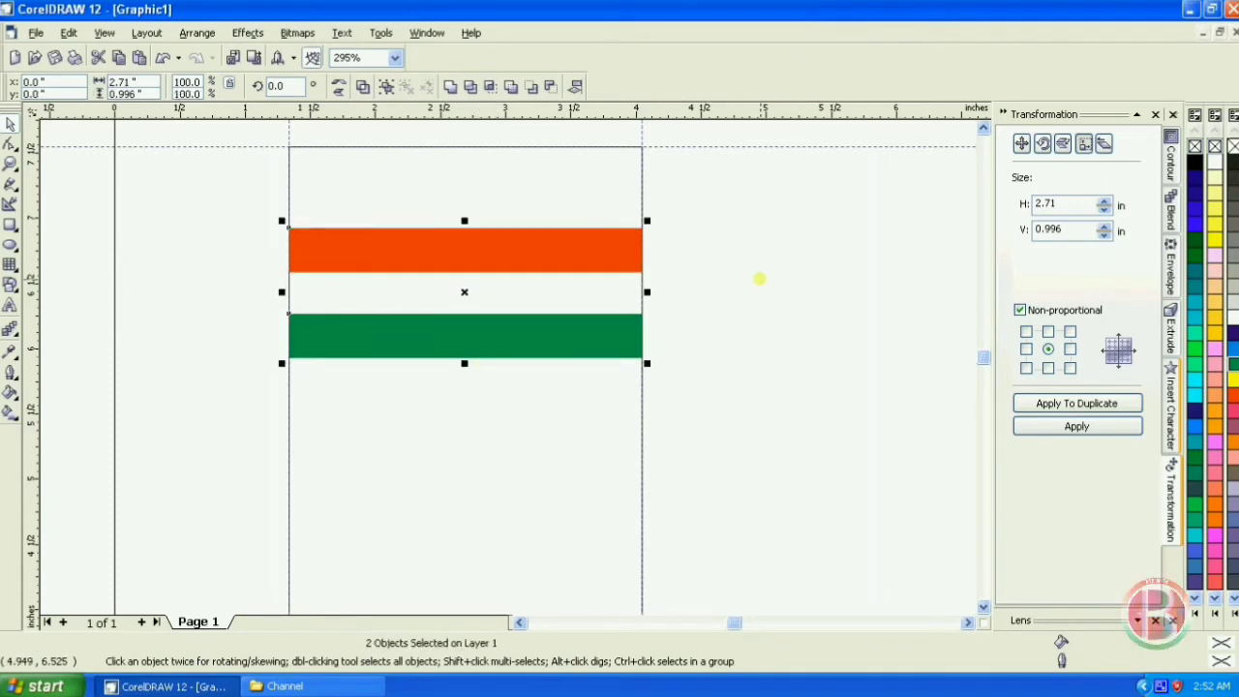
click(757, 277)
scroll(683, 322, down, 1)
scroll(567, 277, down, 1)
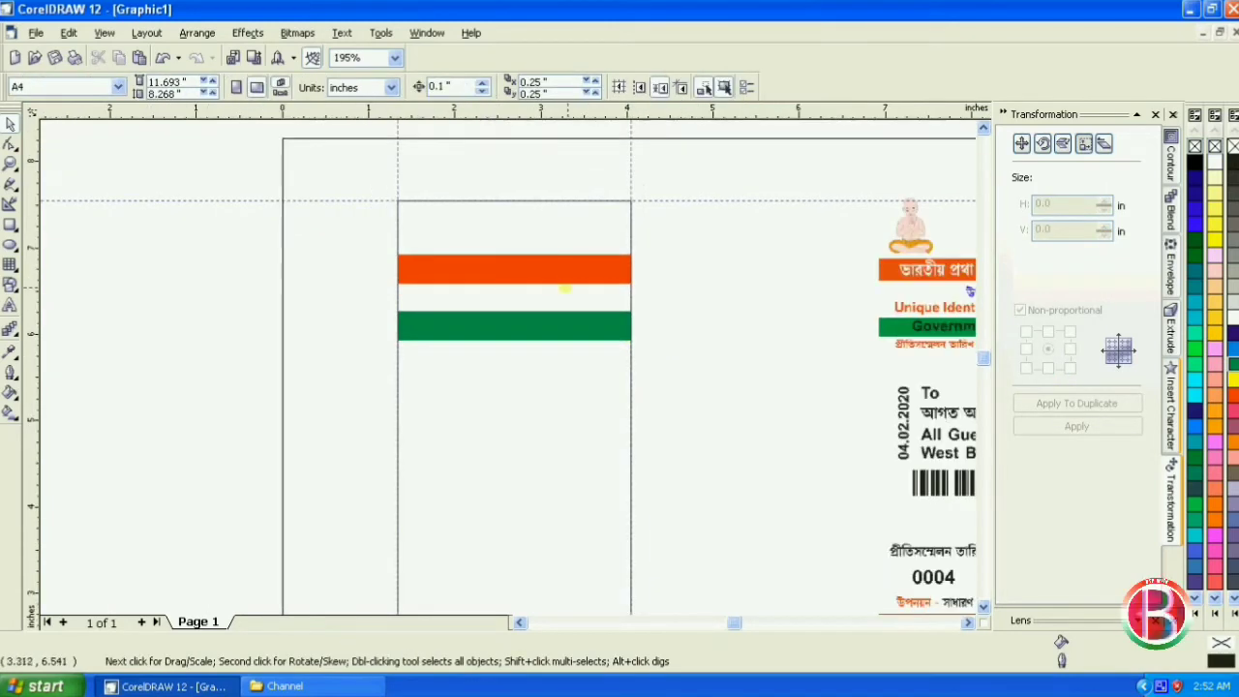
click(567, 273)
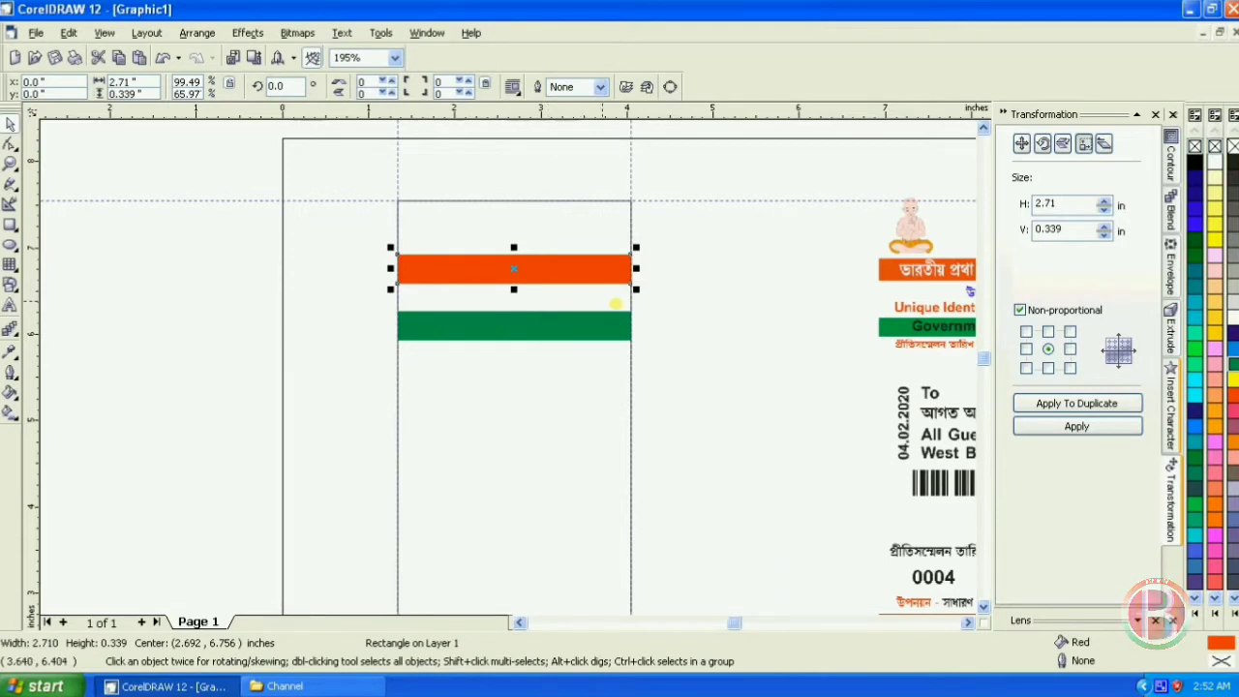
click(694, 295)
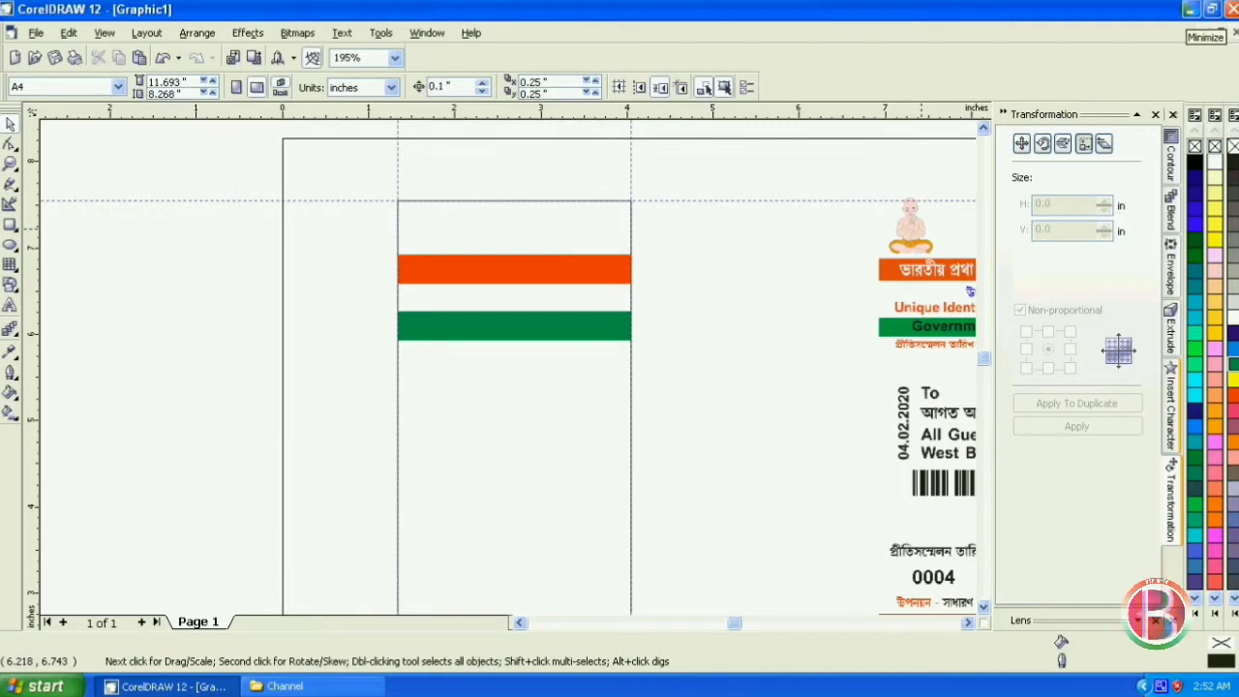
Switch from CorelDRAW to the desktop and start the Akruti Engine for Bengali typing.
click(1190, 10)
click(1190, 9)
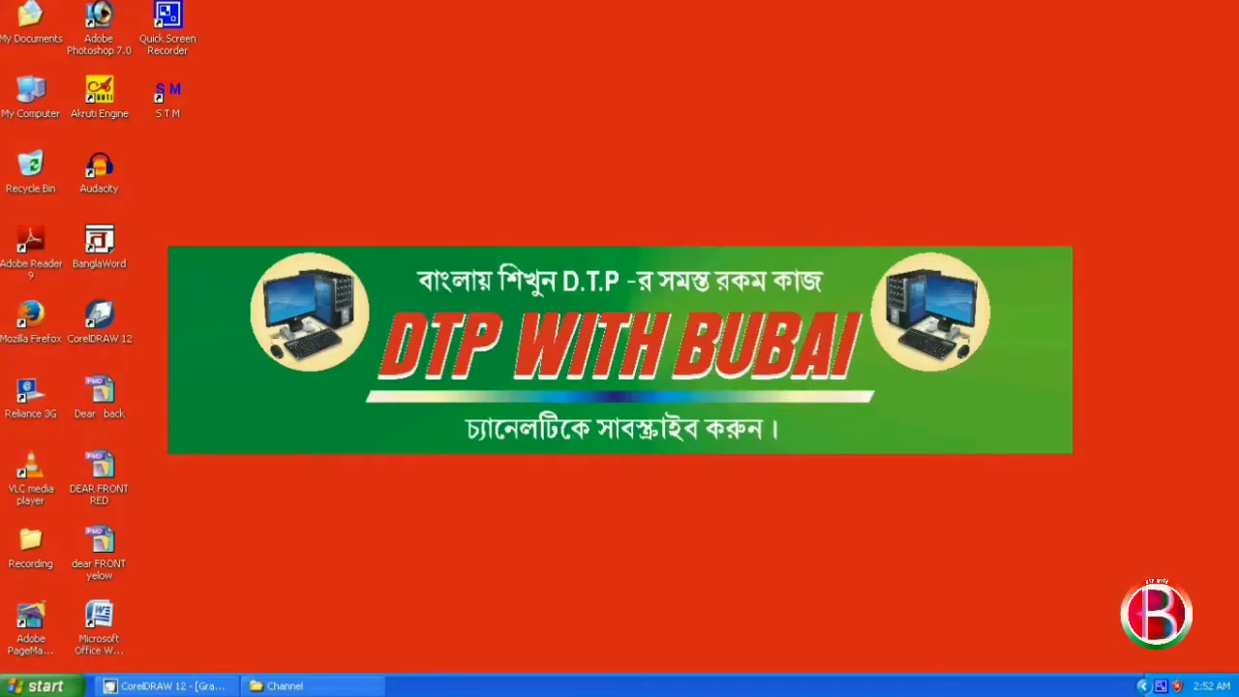
right_click(744, 236)
click(774, 257)
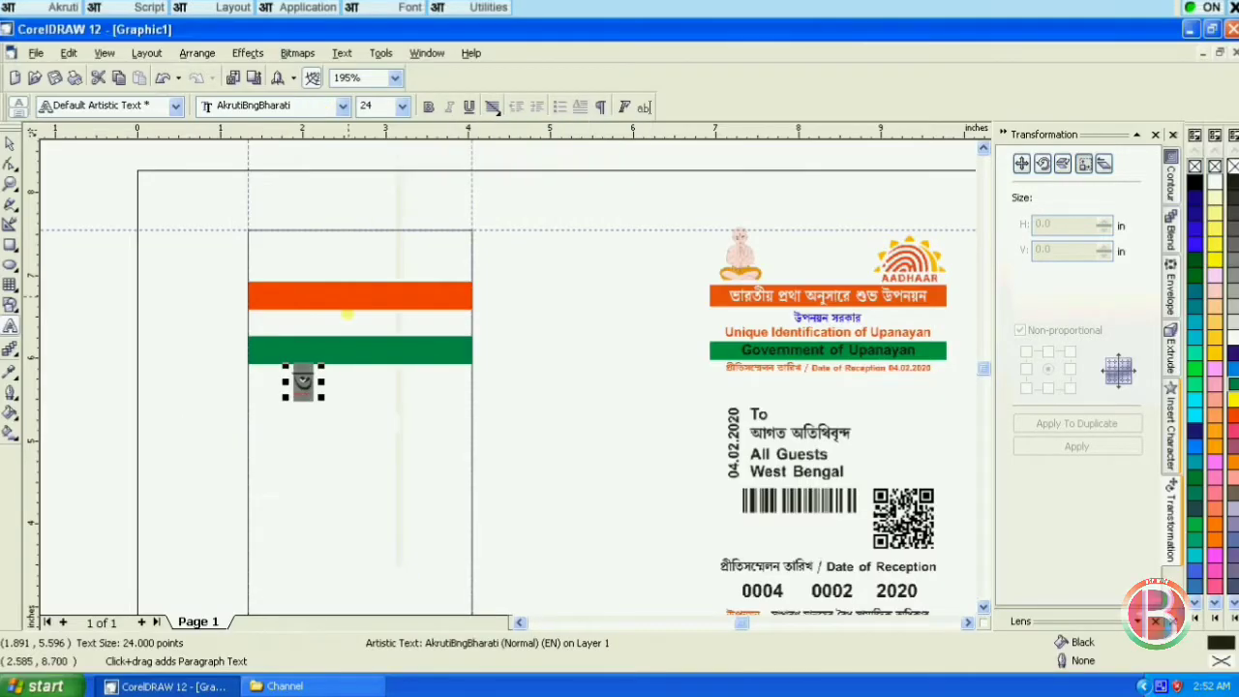
Enter the Bengali heading "ভারতীয় প্রথা অনুসারে শুভ উপনয়ন" as artistic text below the green band.
scroll(345, 313, up, 1)
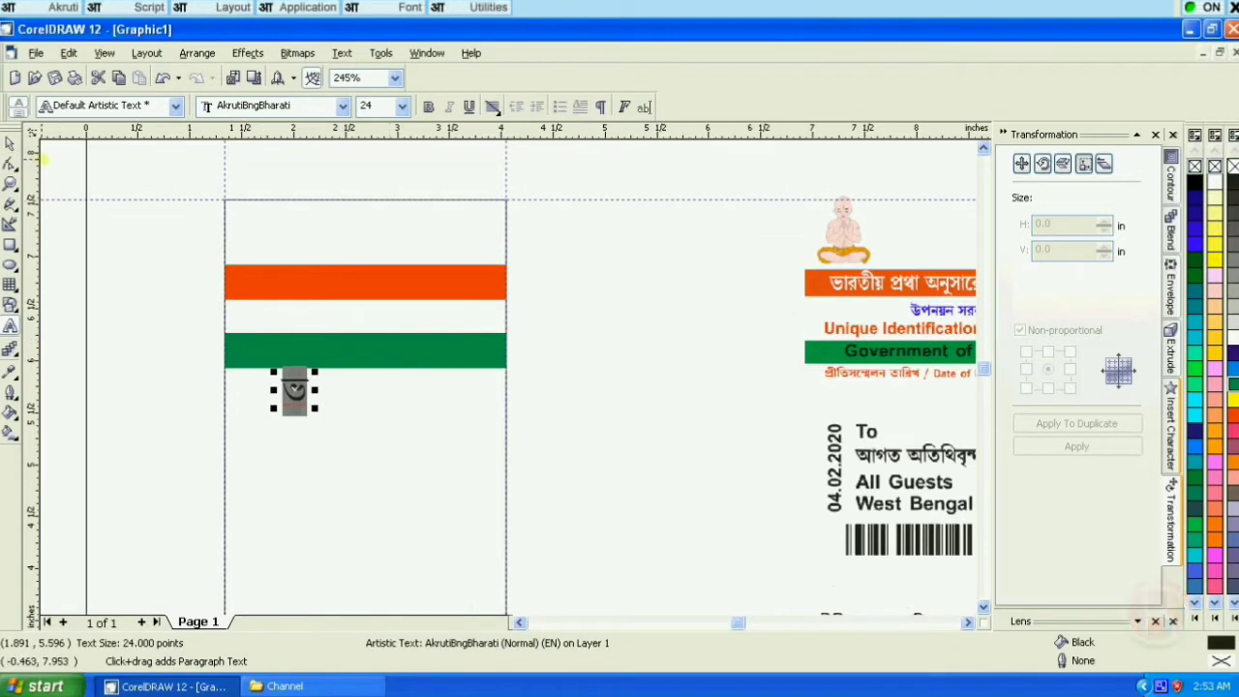
text(ভার)
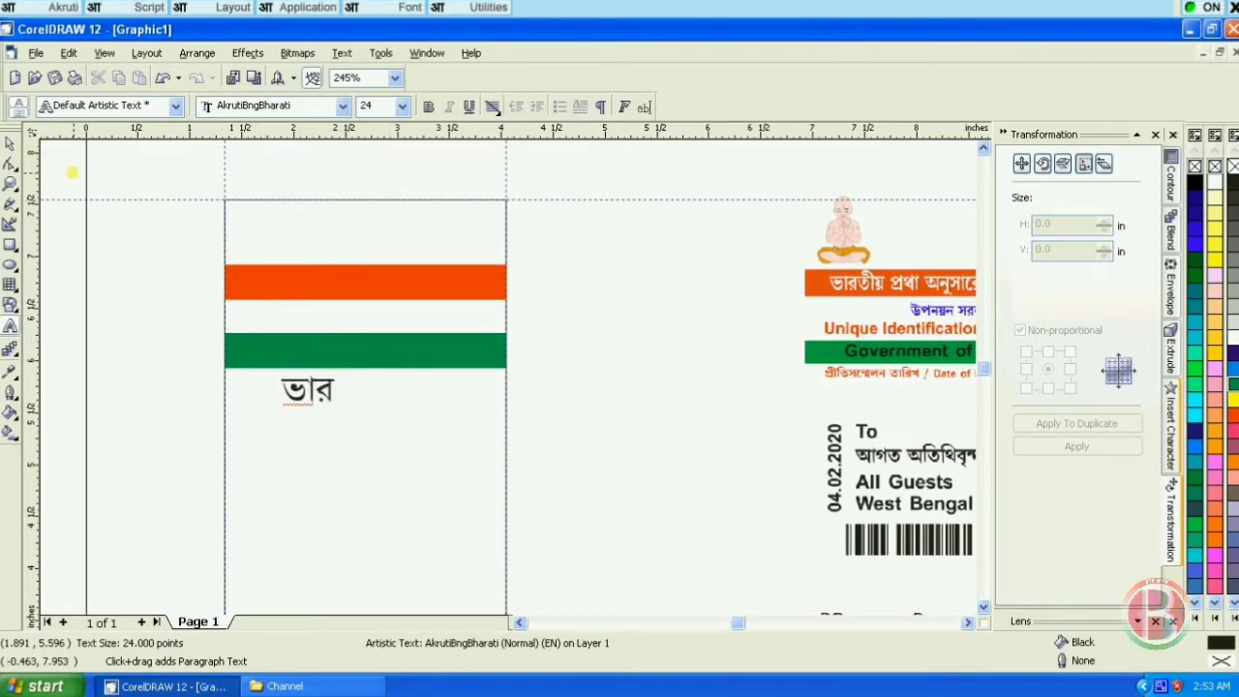
text(তীয় প্র)
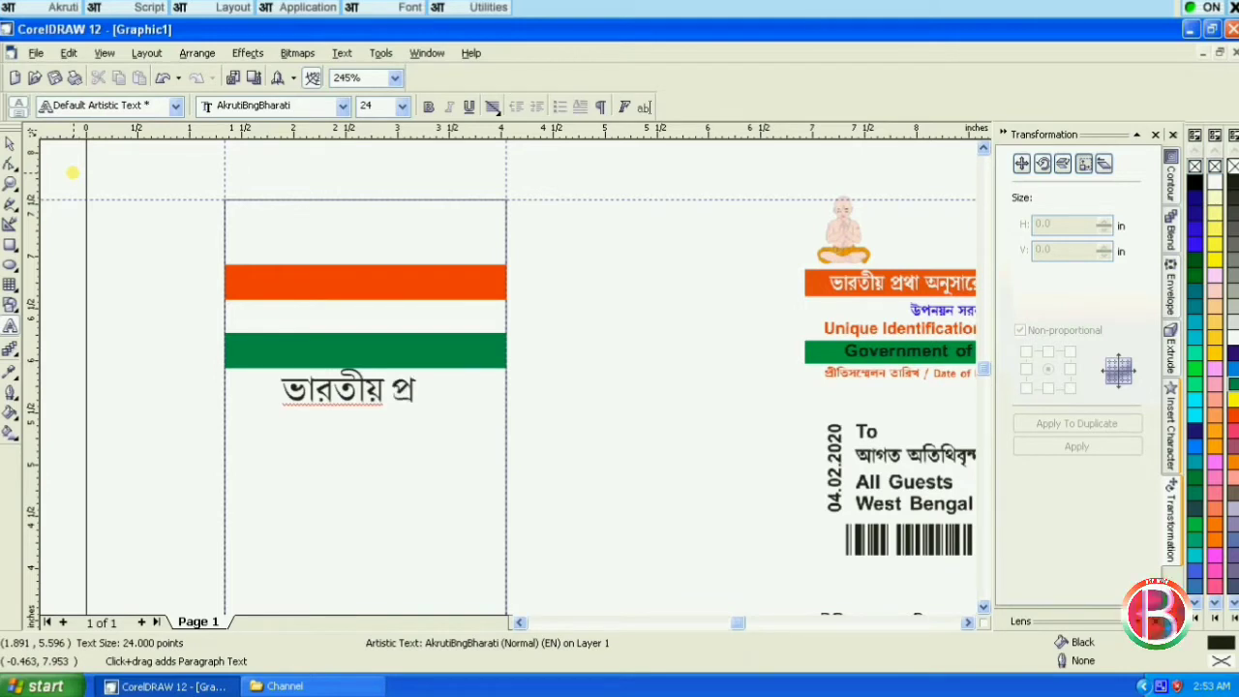
text(থা অনুসারে)
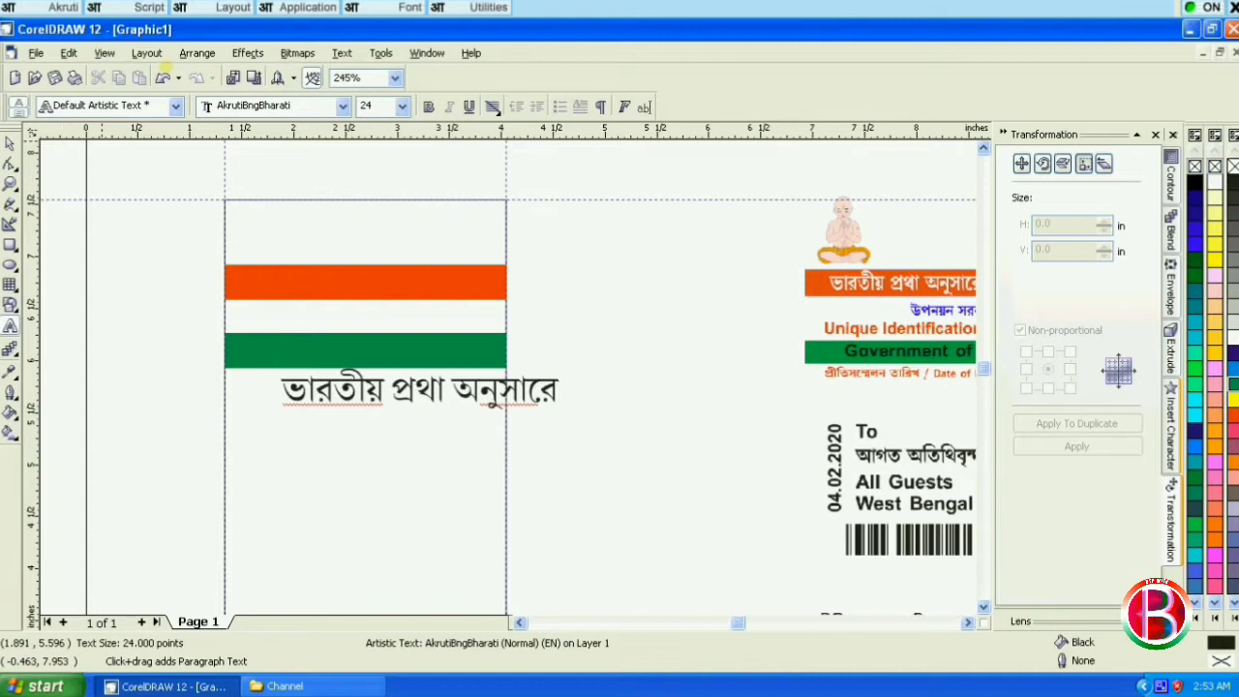
scroll(166, 68, down, 1)
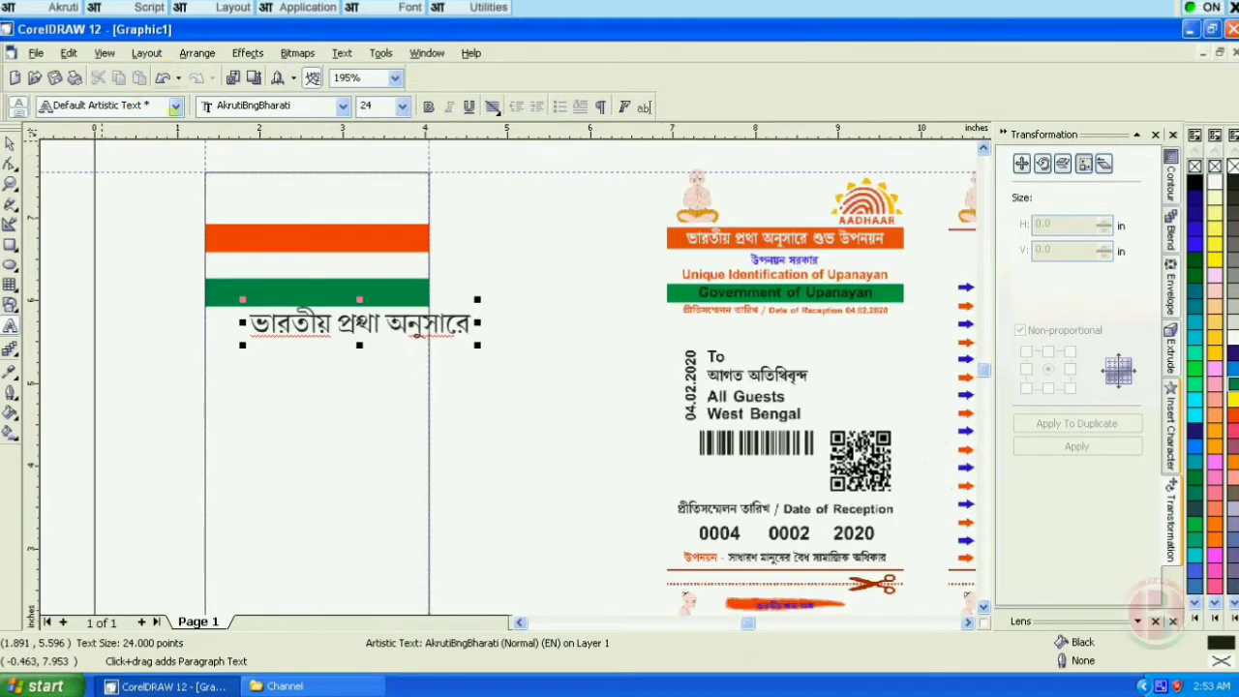
text(শুভ)
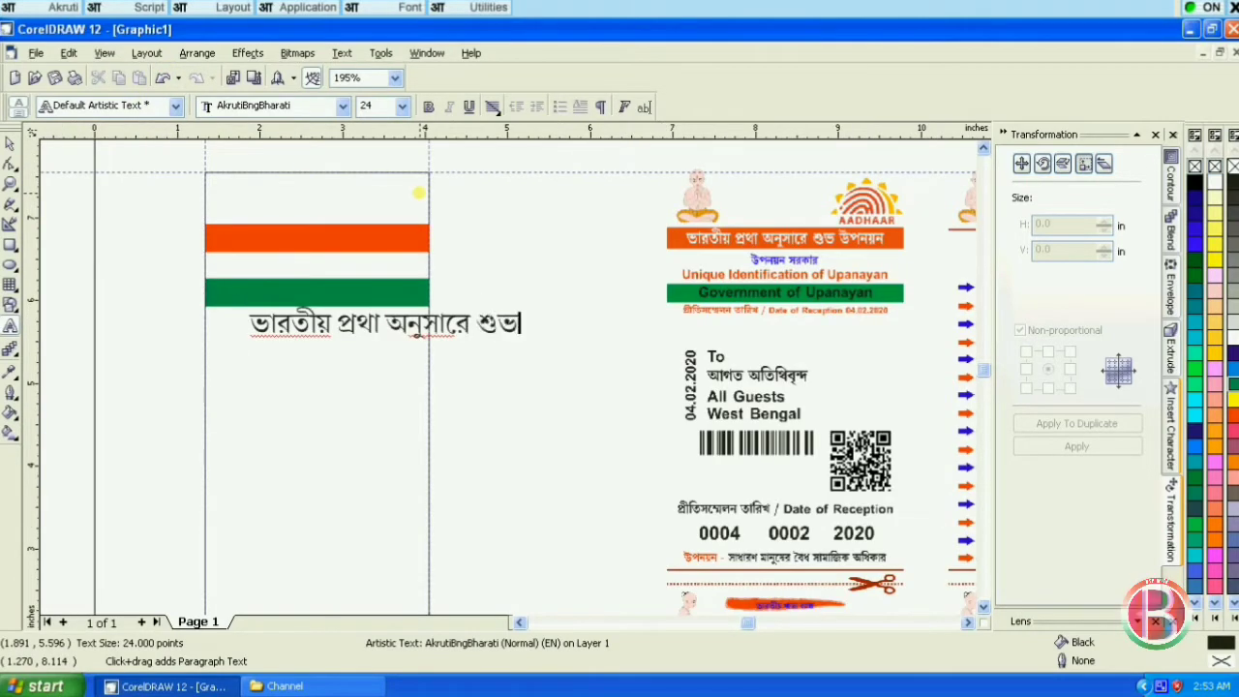
text( উপনয়ন)
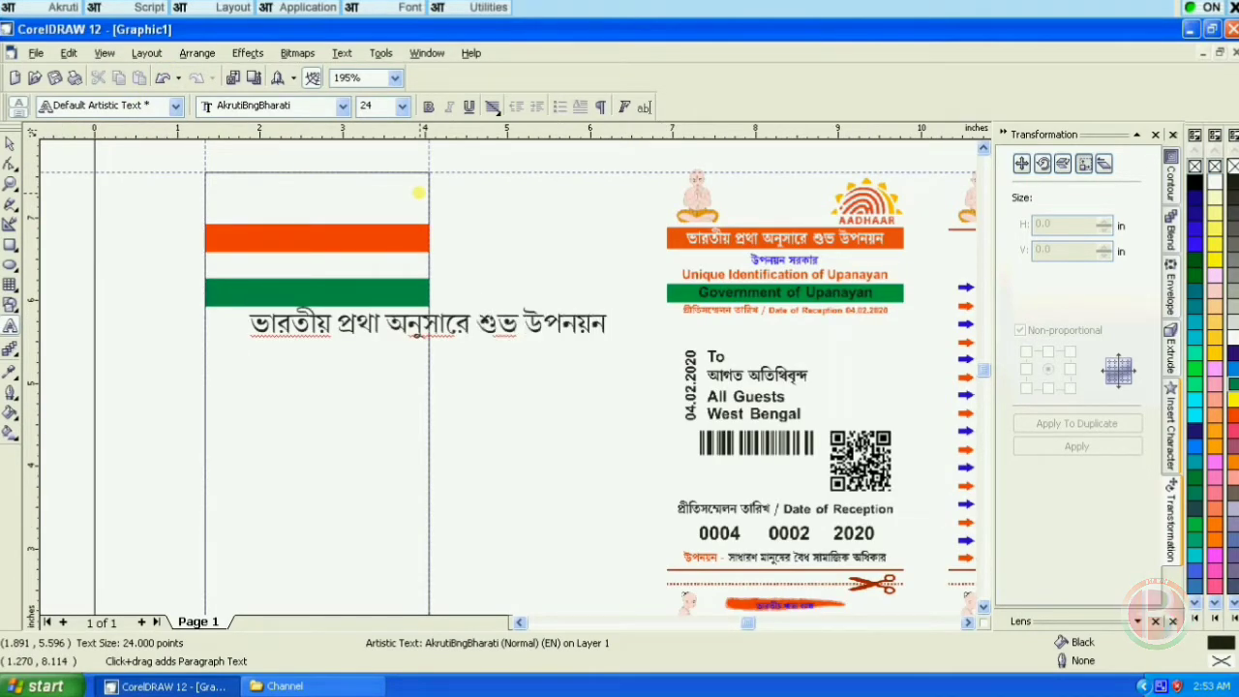
Make the Bengali heading bold and shrink it to about 15.3 pt, placing it on the red band.
key(ctrl+a)
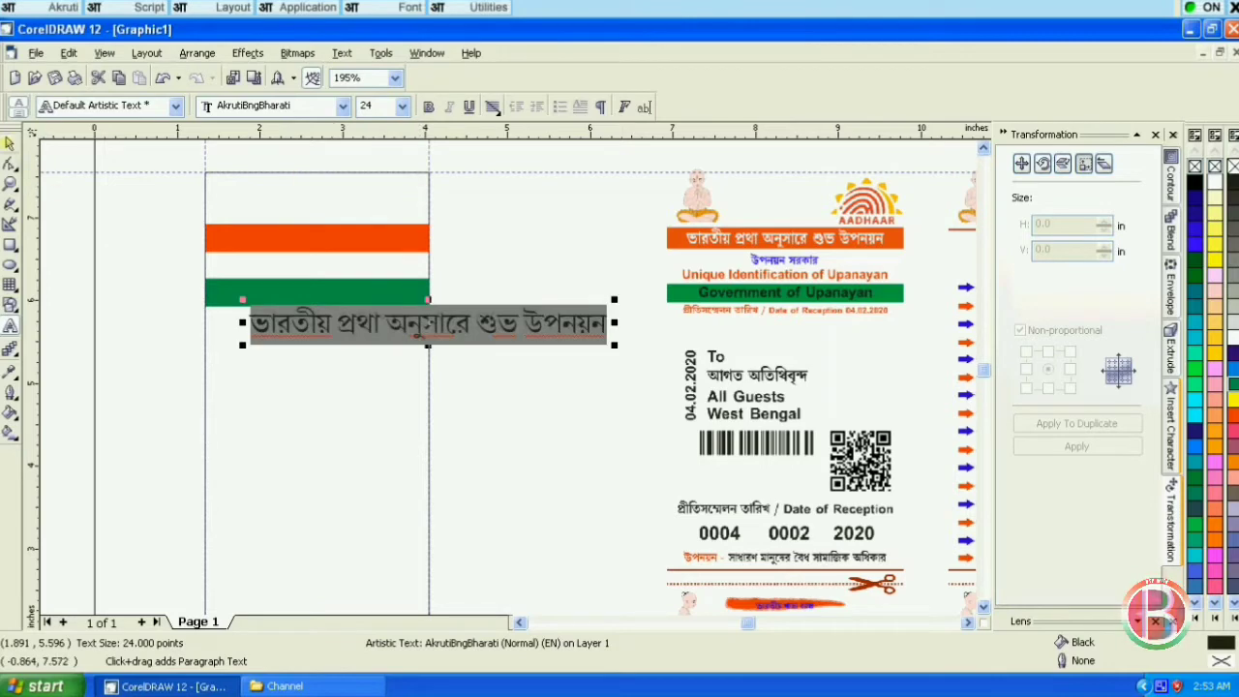
click(10, 143)
scroll(155, 208, up, 1)
click(427, 107)
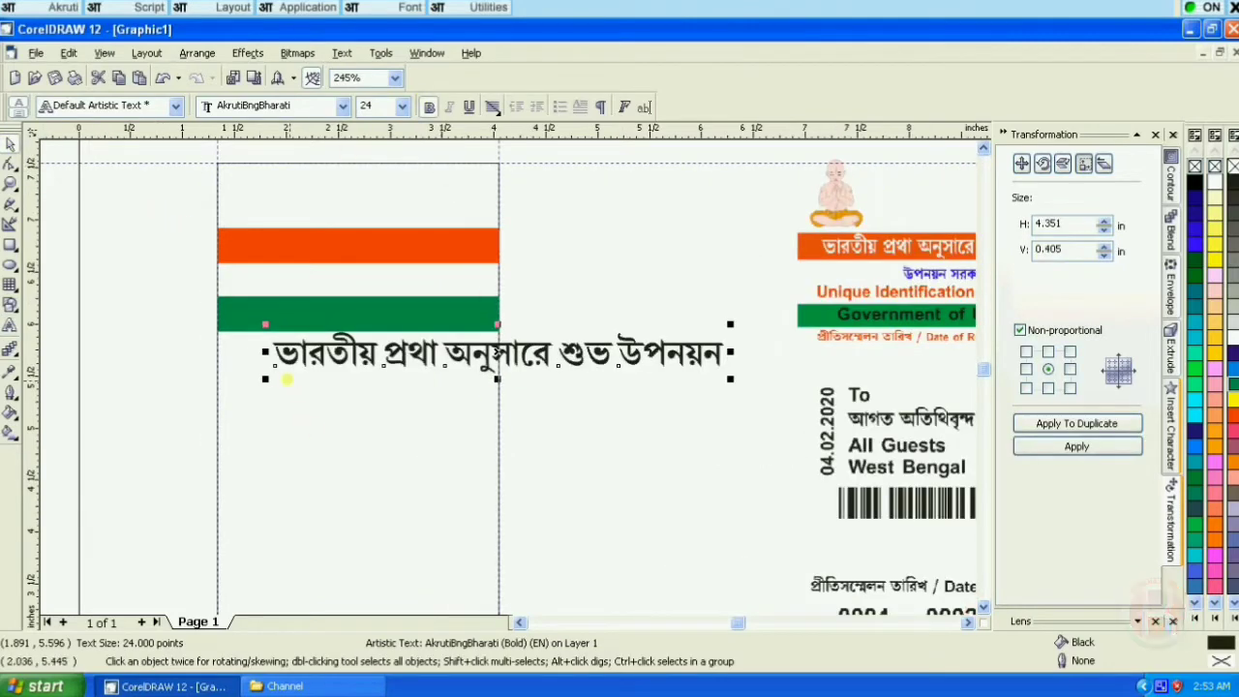
drag(267, 378, 430, 366)
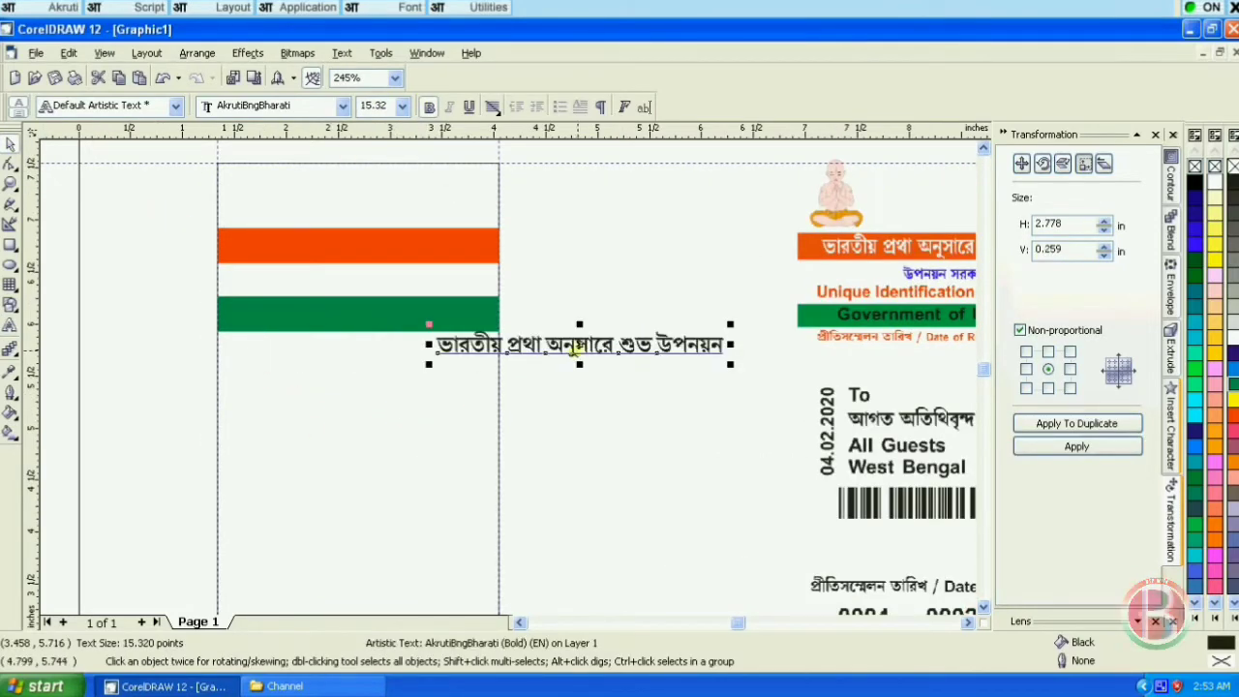
drag(577, 354, 357, 249)
scroll(300, 227, up, 2)
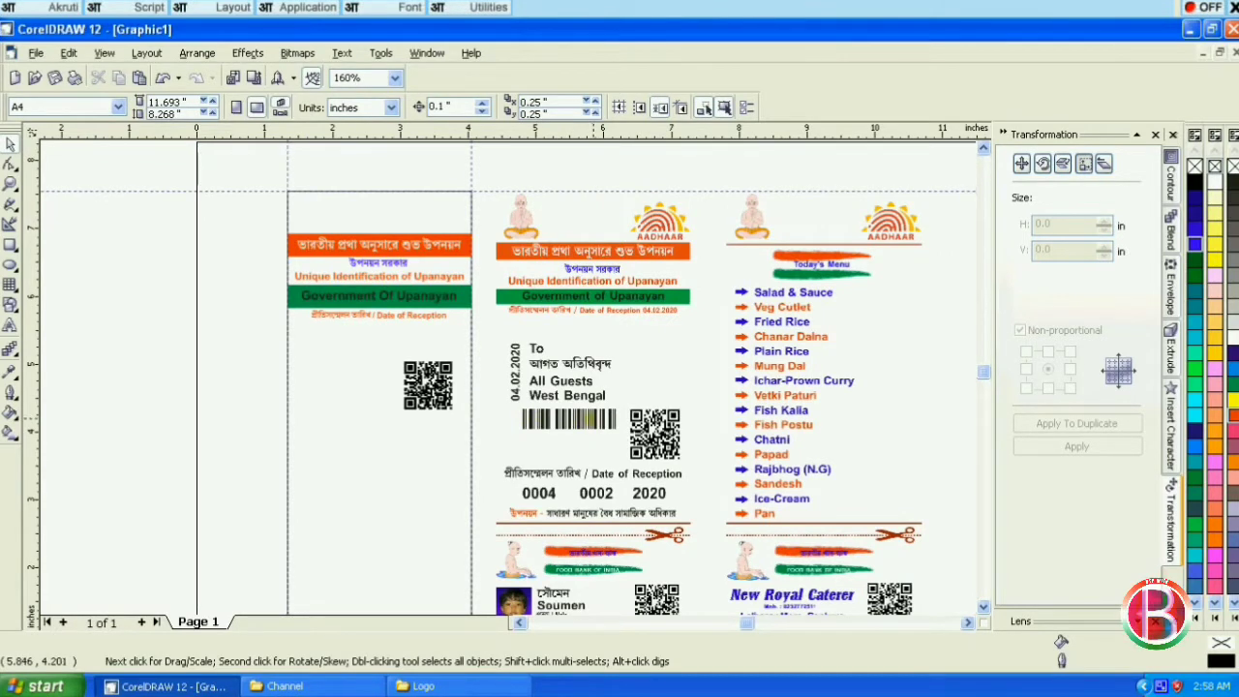
Replace the reference bitmap with the editable New artwork from the Channel folder, placed clear of the card on its right side.
click(706, 401)
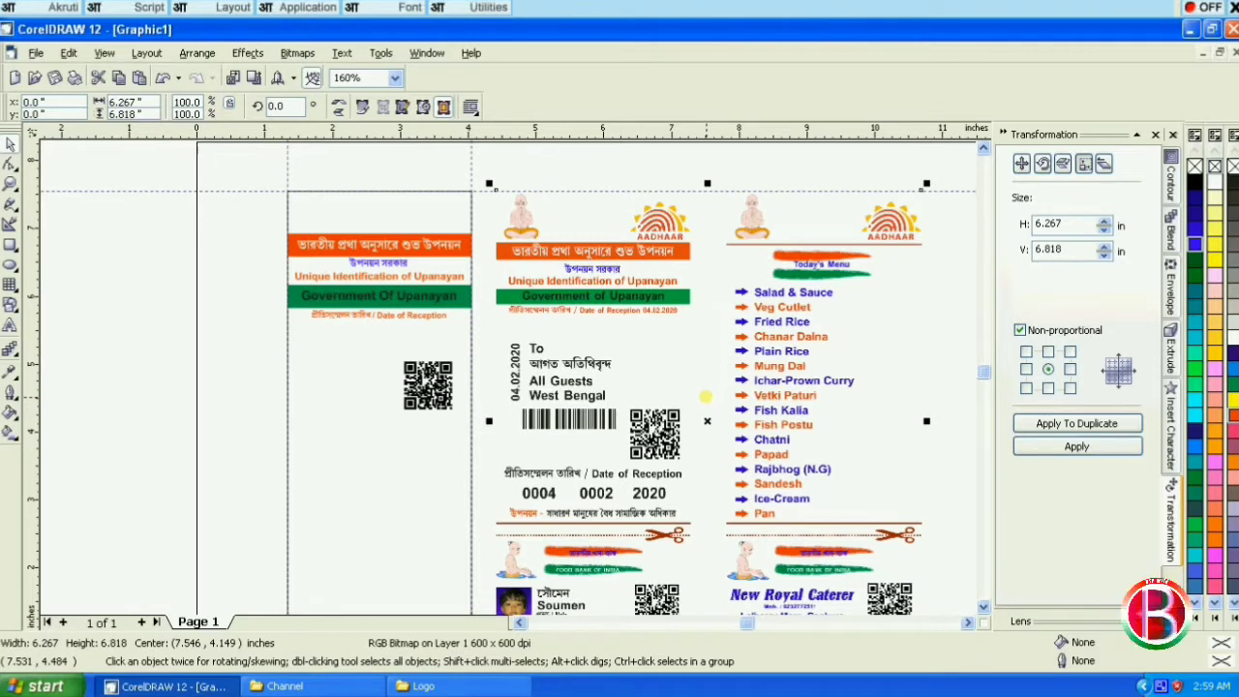
key(Delete)
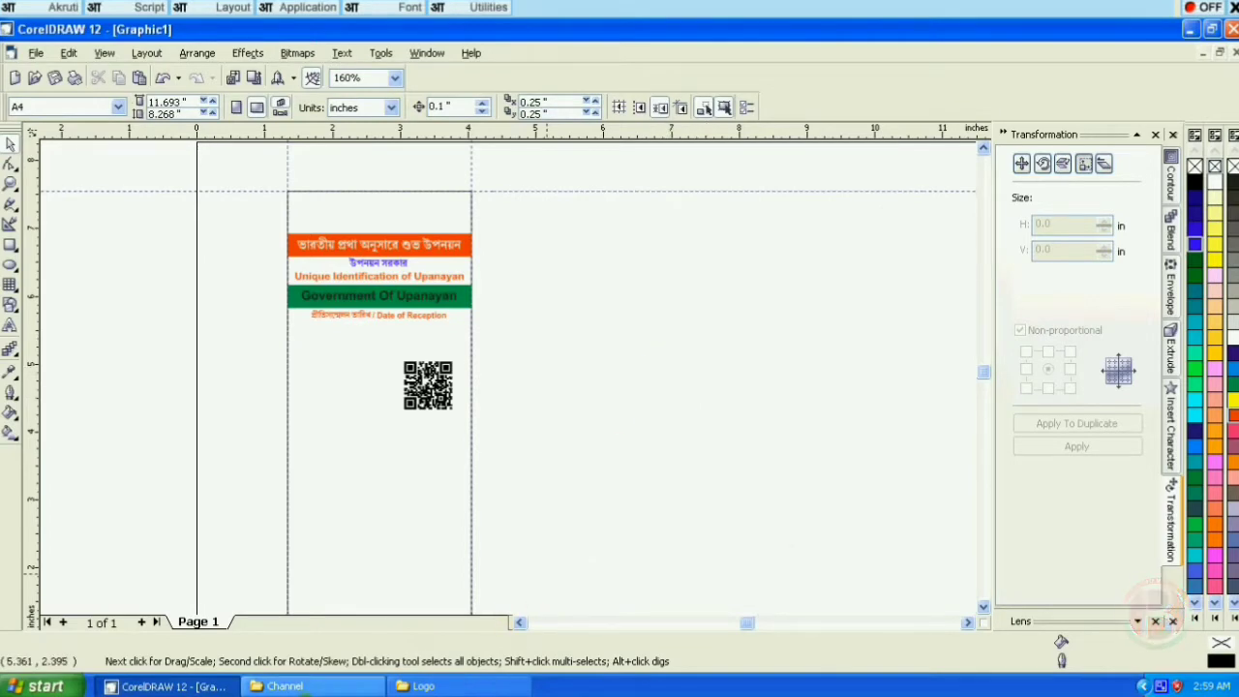
click(286, 686)
click(573, 403)
click(371, 309)
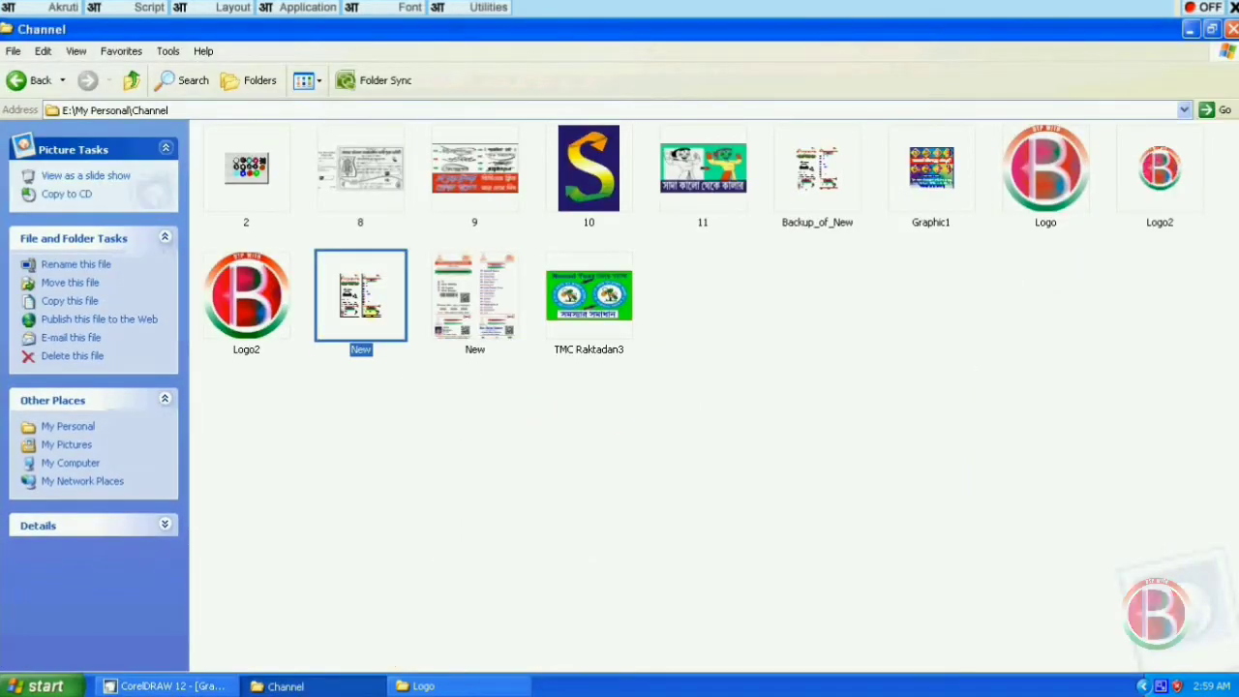
click(174, 686)
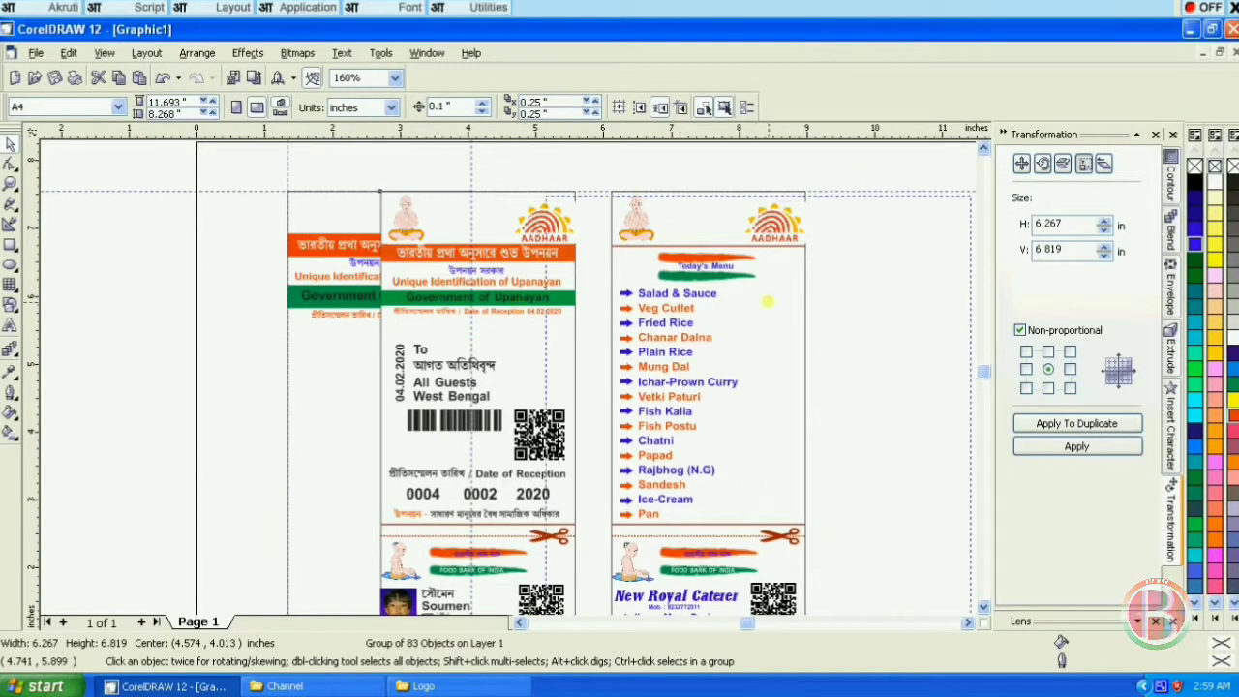
drag(767, 301, 795, 295)
click(657, 171)
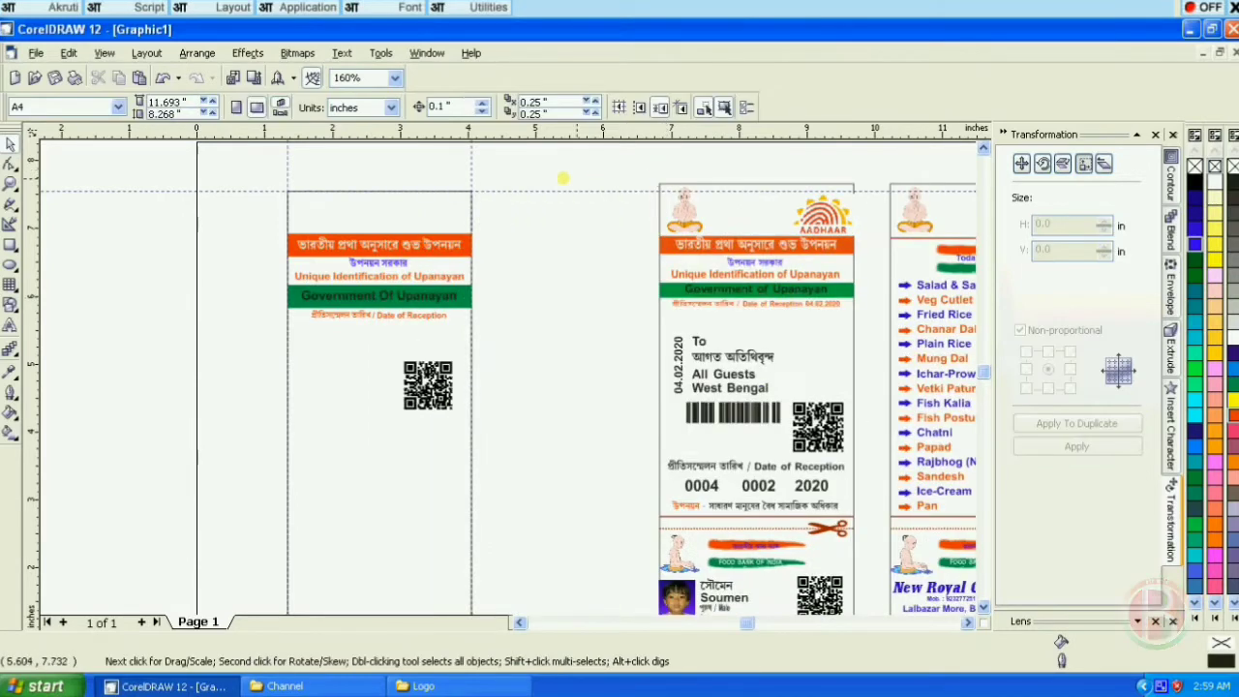
Ungroup the reference artwork into separate objects.
scroll(584, 174, down, 1)
scroll(490, 228, up, 1)
click(753, 324)
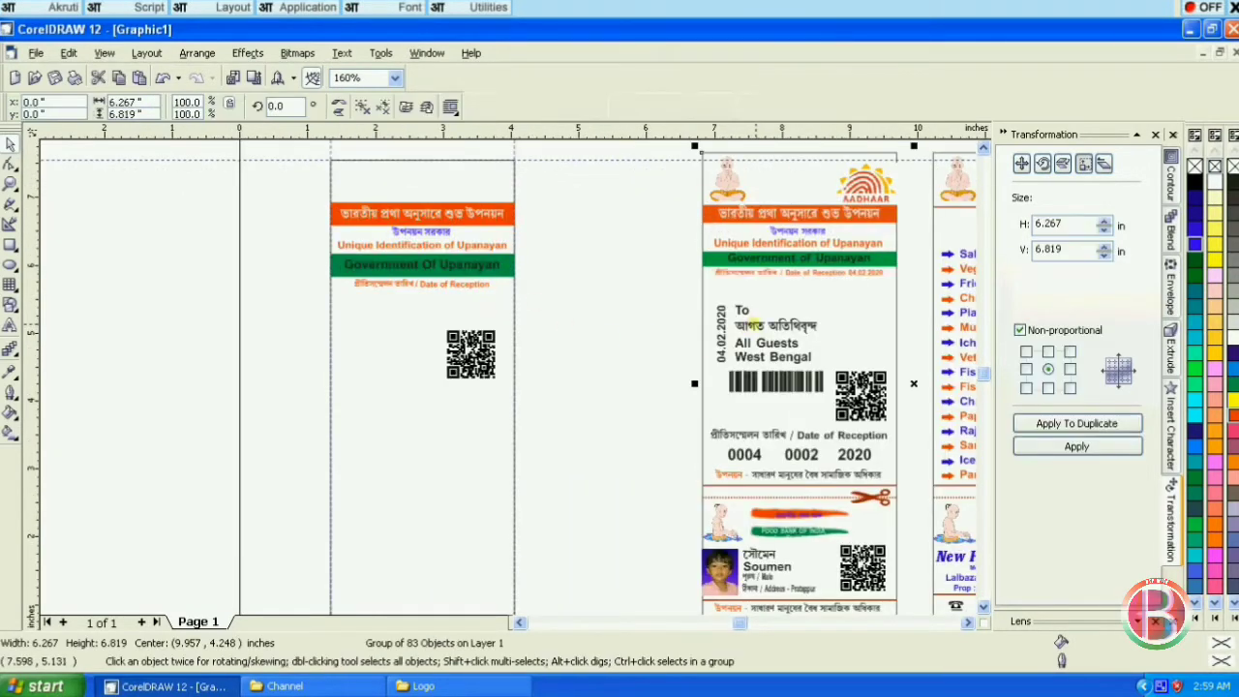
click(363, 107)
click(571, 202)
Copy the reference's guest address block and vertical date 04.02.2020 onto the card, to the left of the QR code.
click(759, 325)
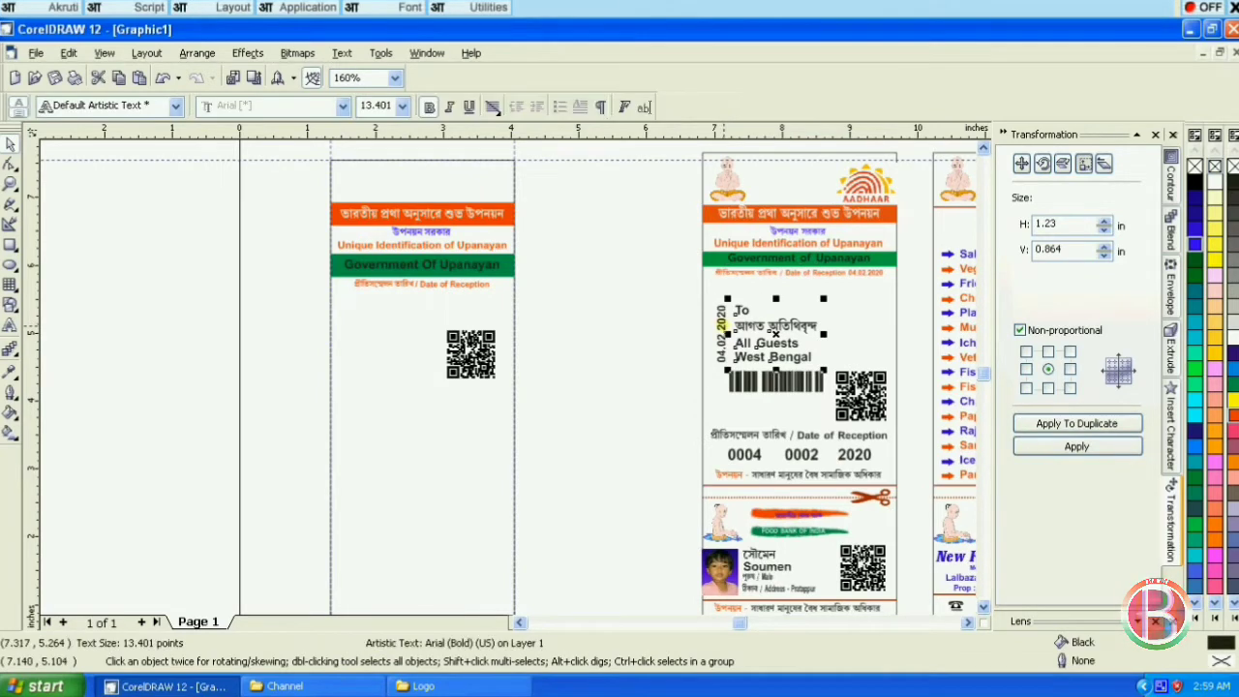
shift+click(721, 323)
drag(767, 332, 387, 337)
shift+click(464, 414)
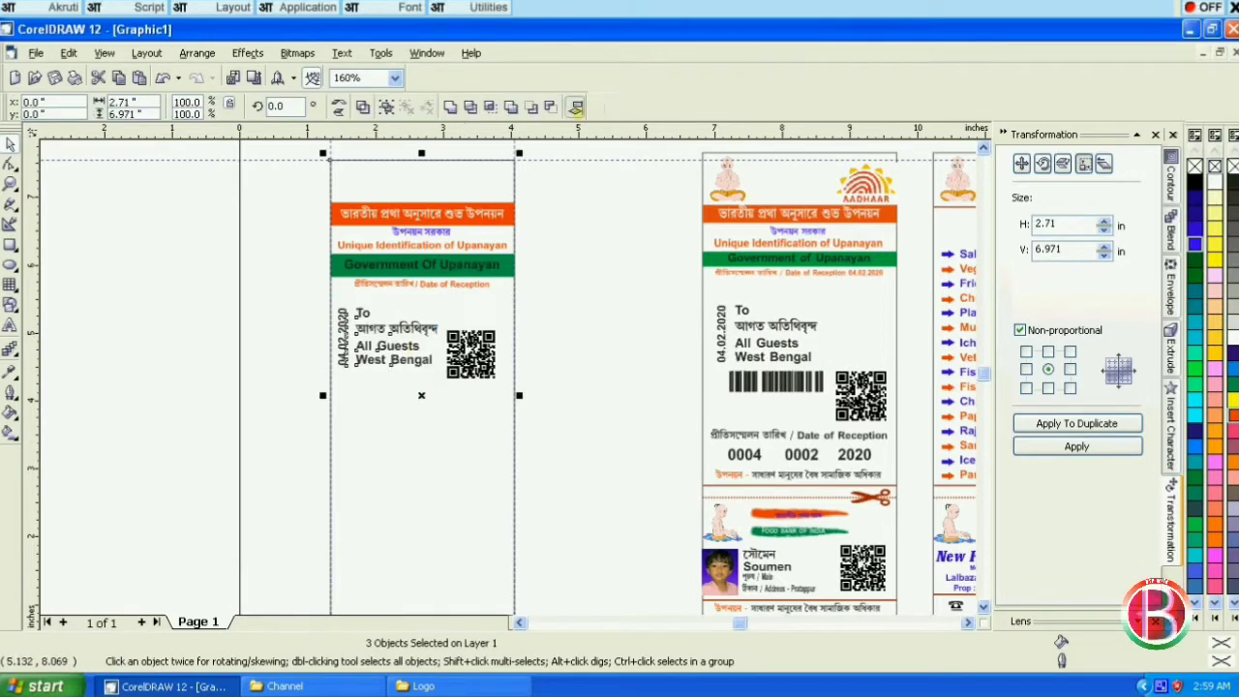
click(575, 107)
click(735, 451)
click(569, 421)
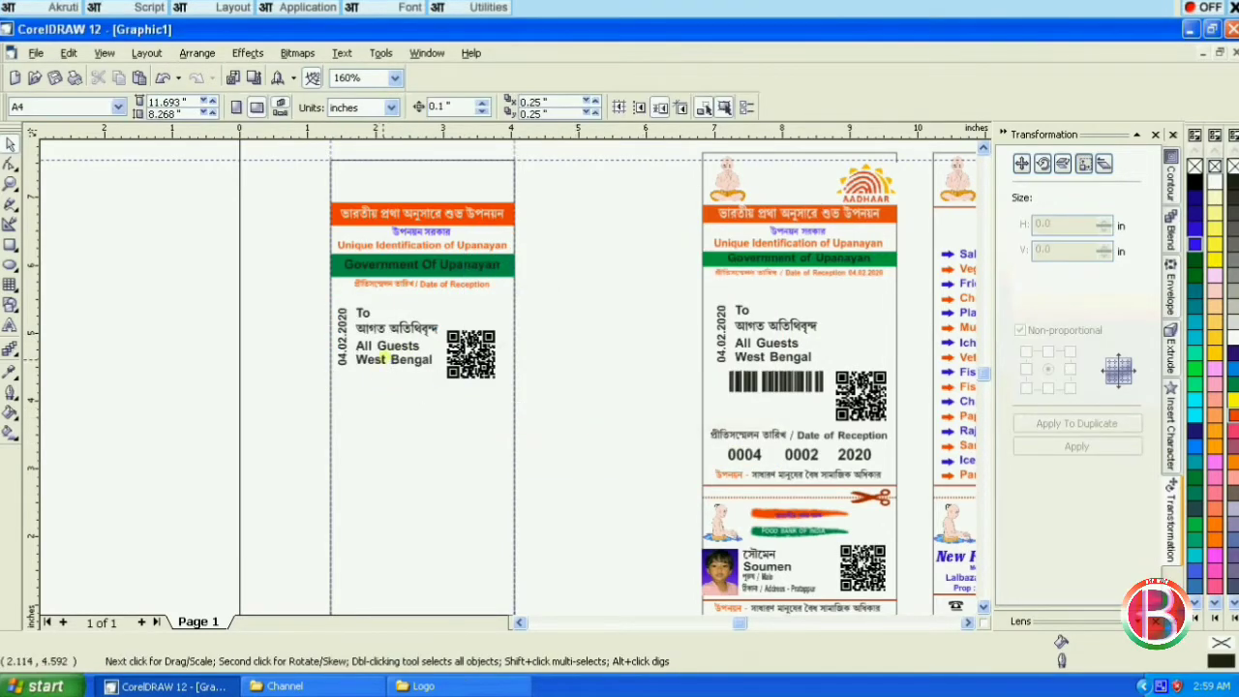
Move the card's QR code down 0.6 inch, below the level of the address block.
click(468, 361)
key(Down)
key(Down)
key(Down)
key(Down)
key(Down)
key(Down)
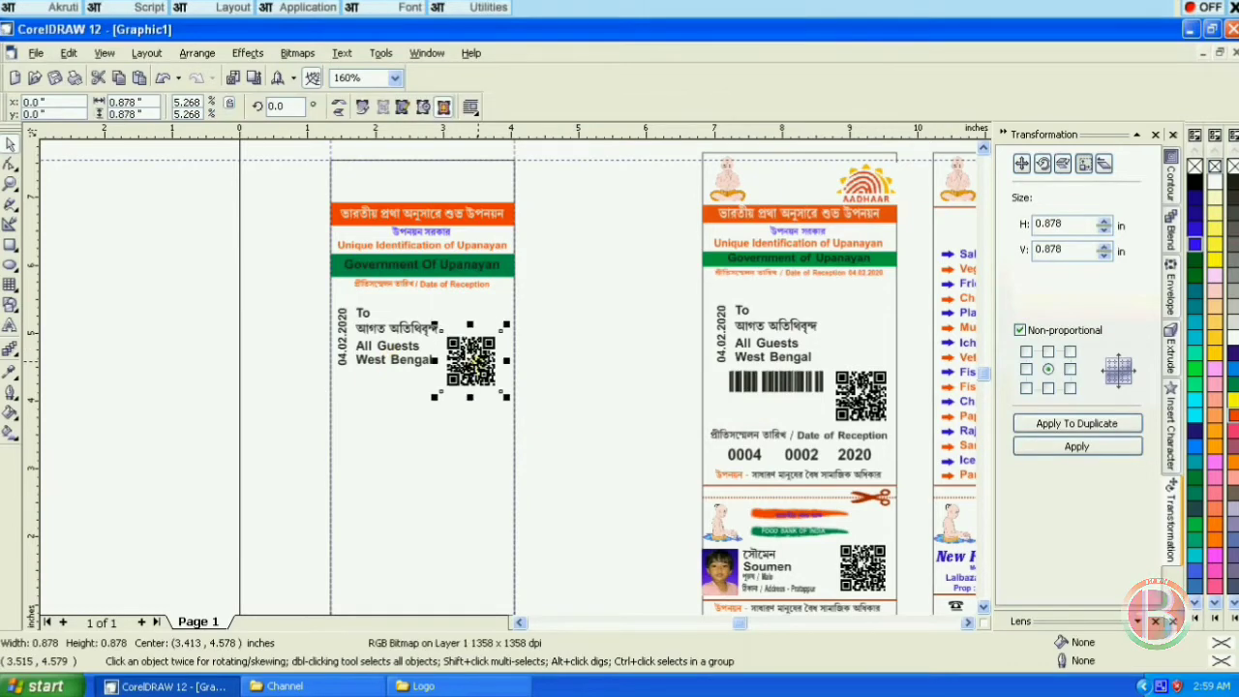
click(610, 391)
Move all the barcode bars from the reference artwork to the card, under West Bengal and beside the QR code.
click(731, 377)
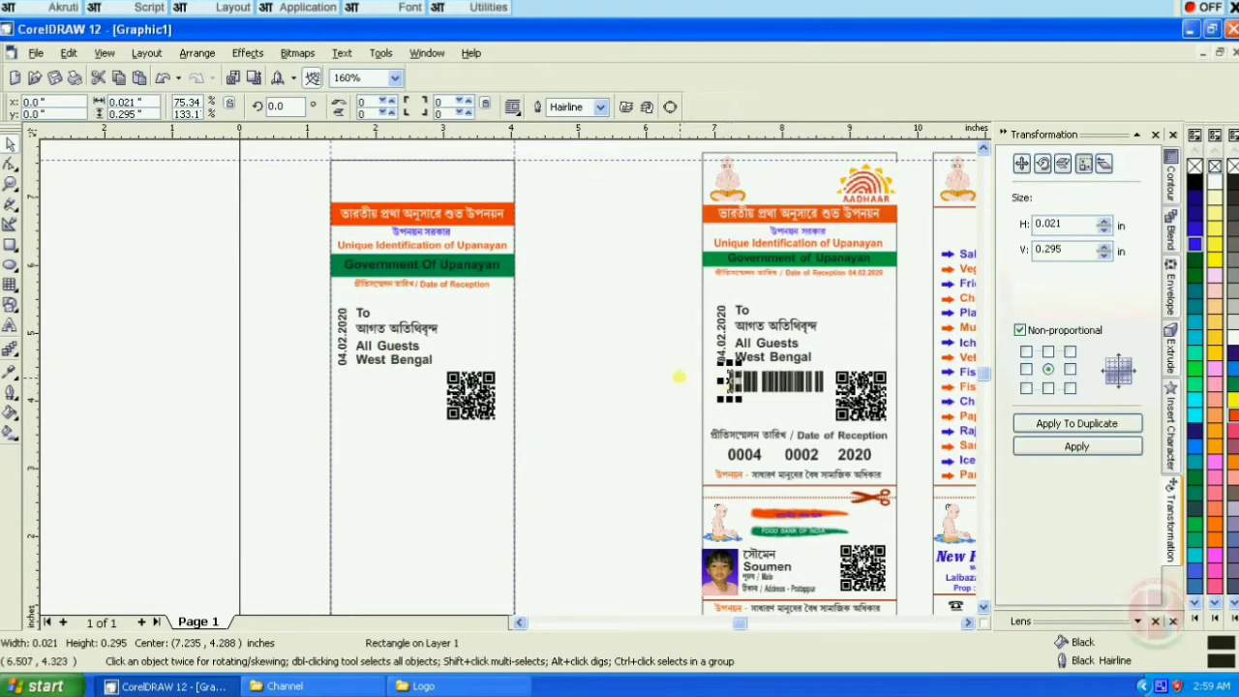
drag(675, 361, 823, 389)
scroll(821, 386, up, 2)
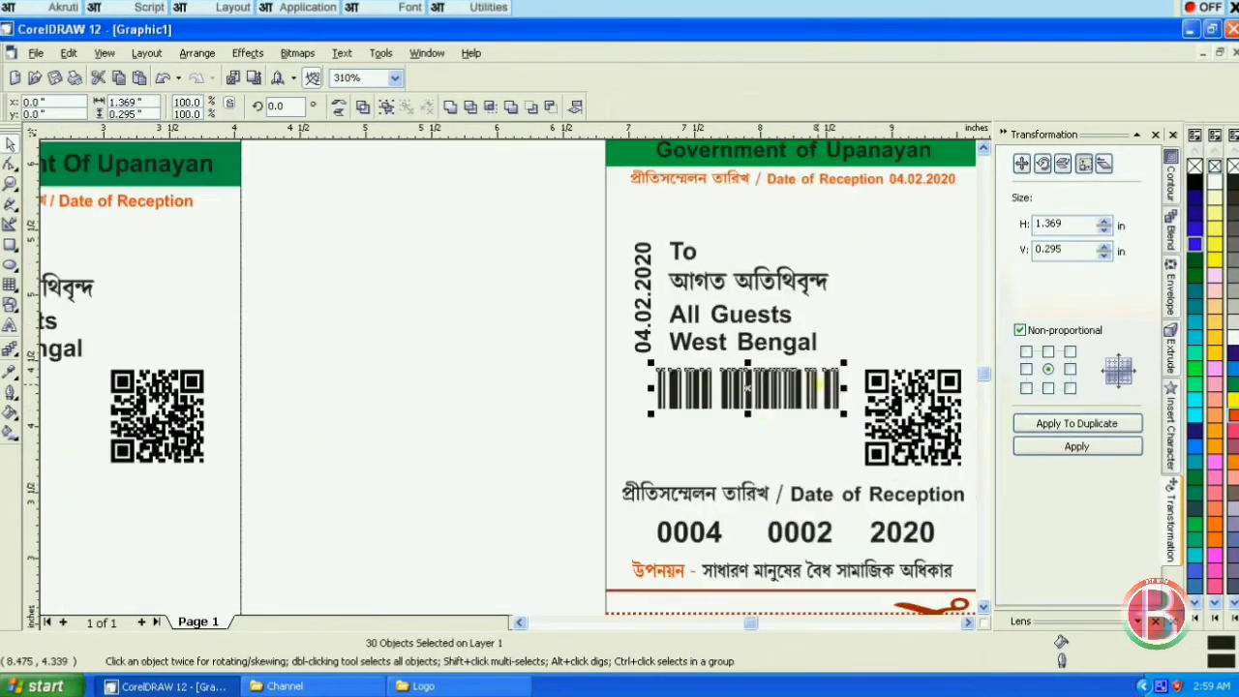
drag(748, 389, 170, 411)
scroll(698, 445, down, 3)
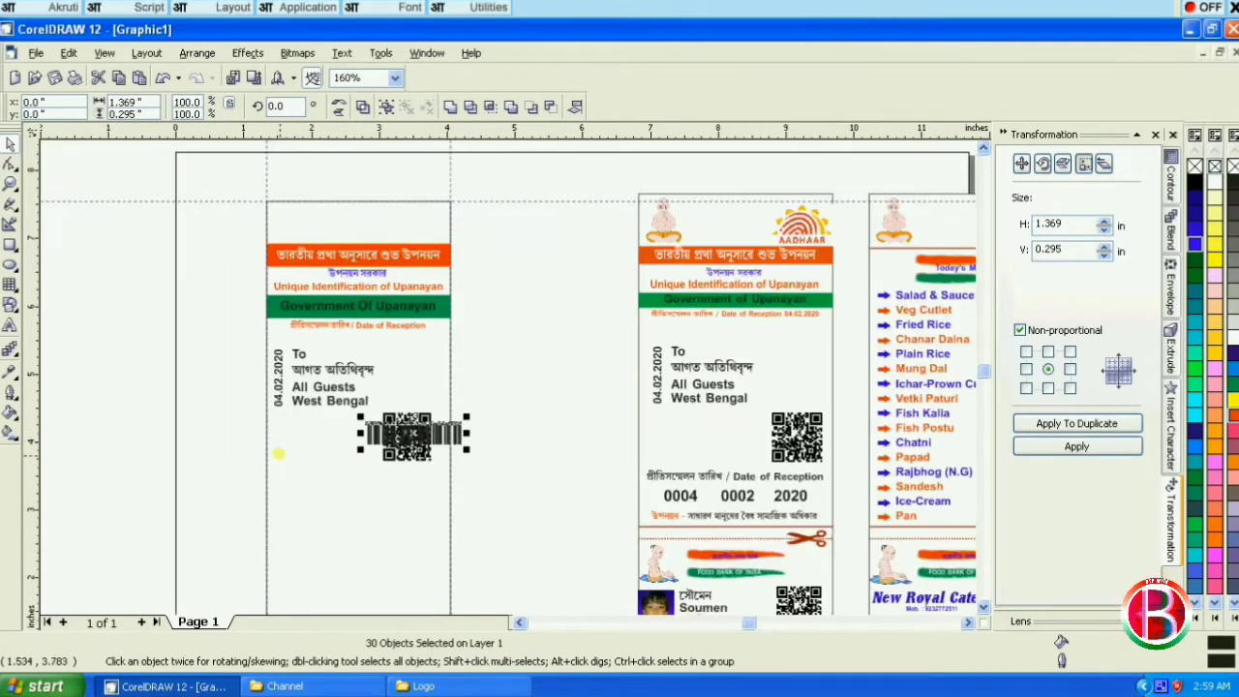
scroll(283, 449, up, 3)
drag(511, 431, 350, 416)
key(Escape)
Draw a thin upright bar about 0.023 by 0.216 inch outside the card's left edge, with a duplicate about 0.012 inch wide beside it.
scroll(291, 438, up, 2)
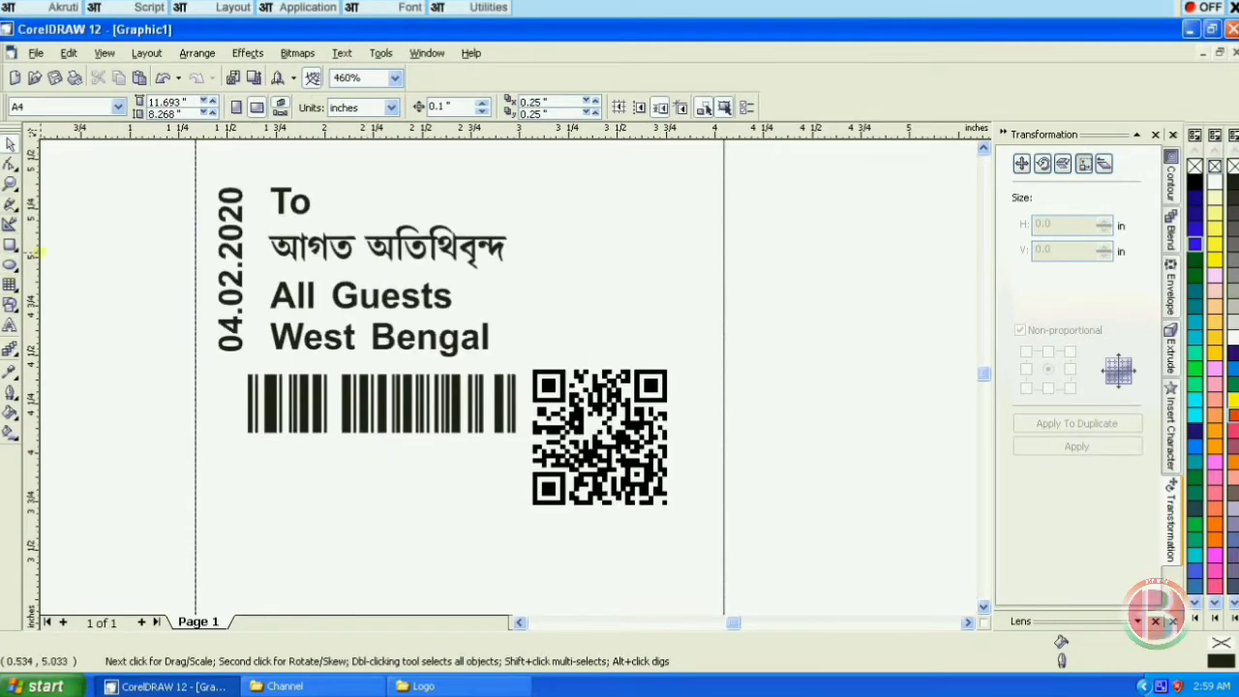
key(F6)
drag(147, 440, 152, 491)
key(space)
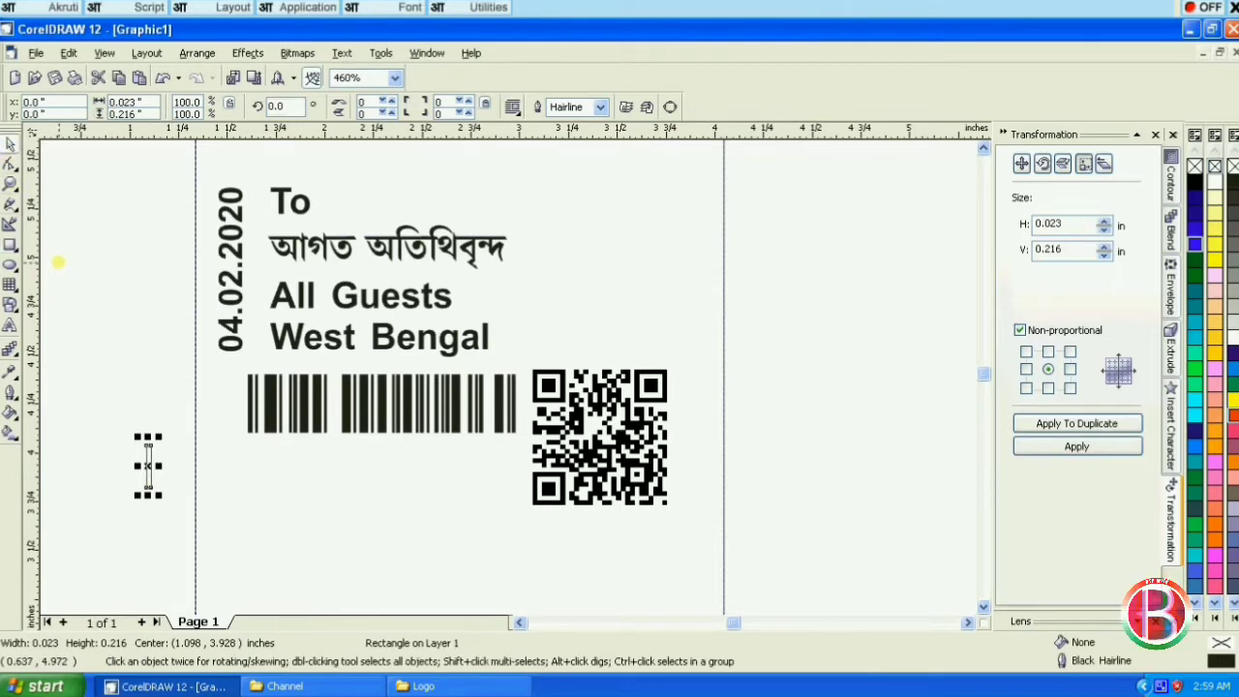
key(plus)
key(Right)
scroll(143, 455, up, 3)
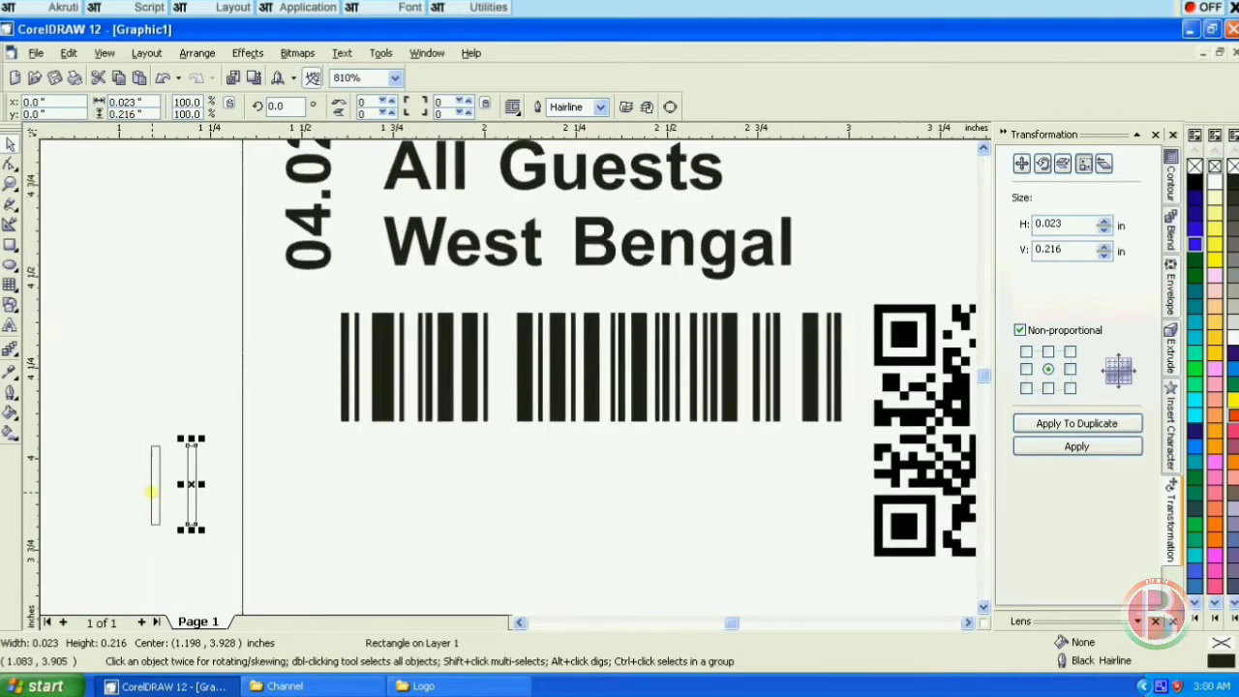
drag(229, 486, 170, 485)
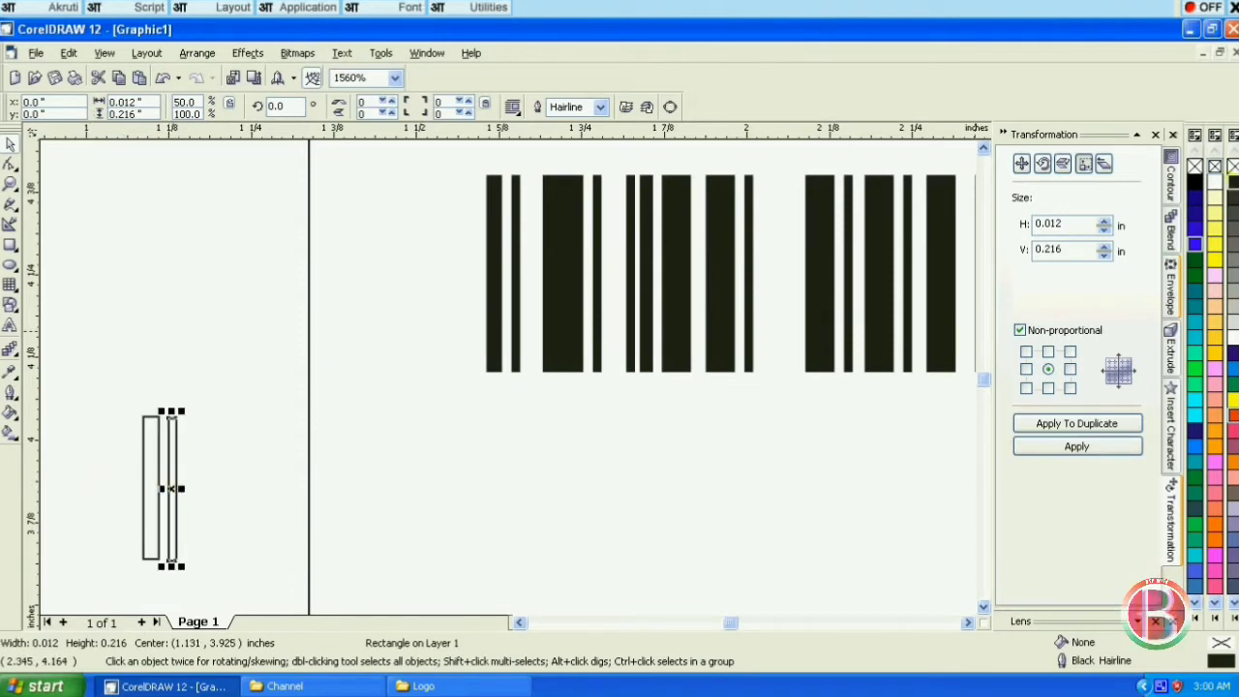
Fill both the narrow and the wider bar with black.
click(1231, 182)
click(144, 429)
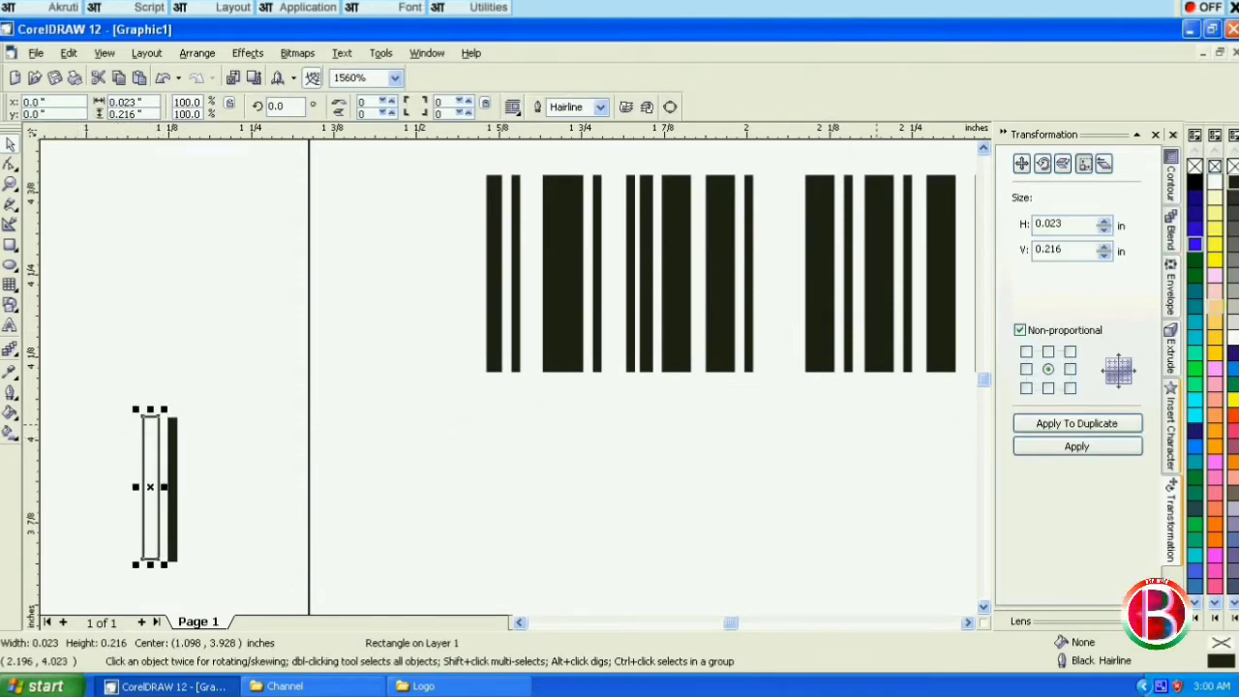
click(1231, 182)
Duplicate the black bar pair three times to the right, at 0.1, 0.2 and 0.4 inch from the original.
shift+click(176, 471)
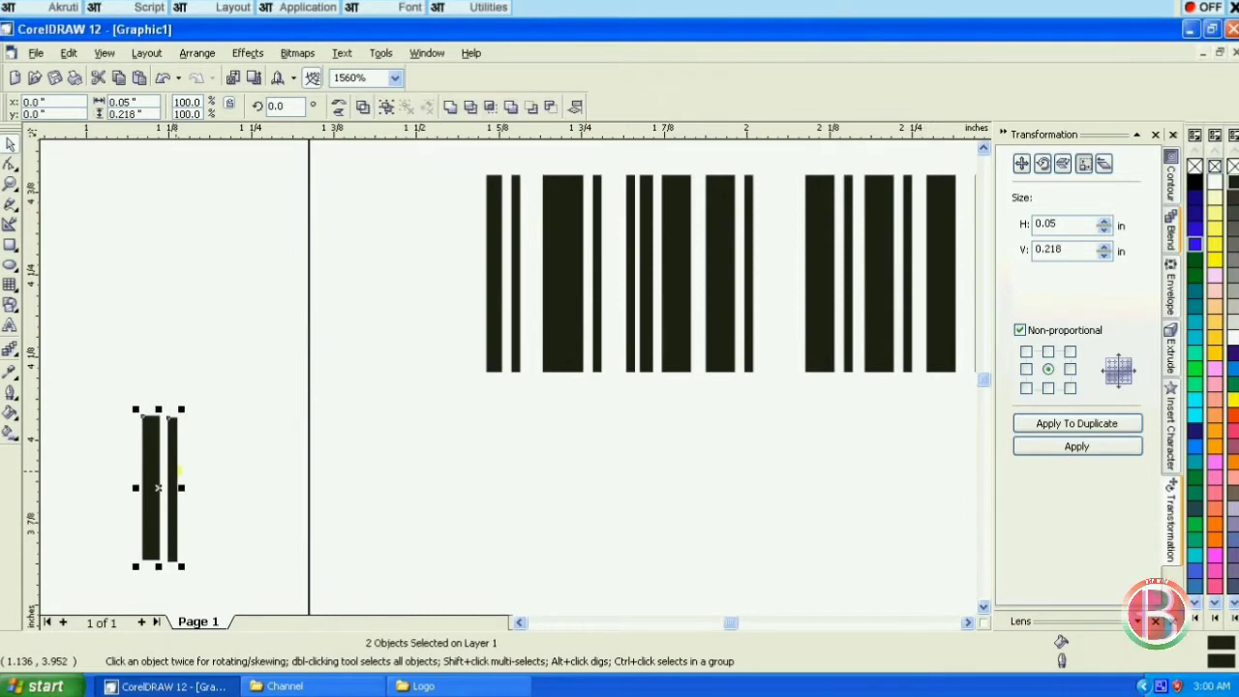
key(KP_Add)
key(Right)
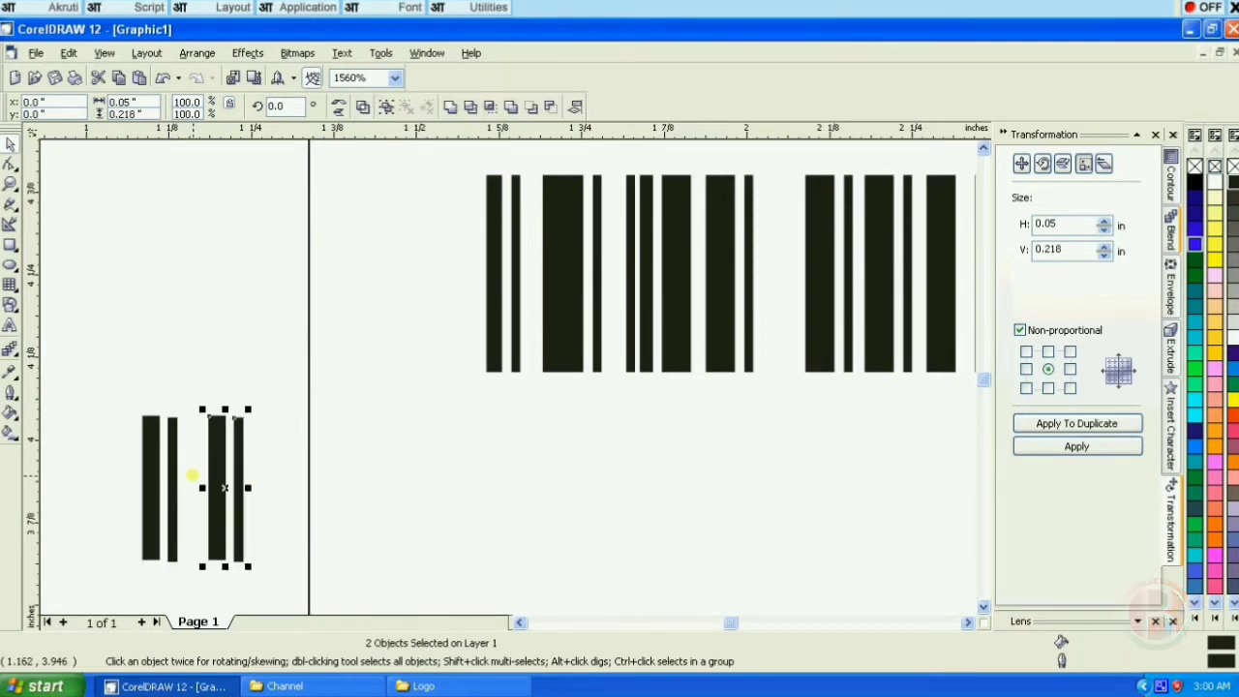
key(KP_Add)
key(Right)
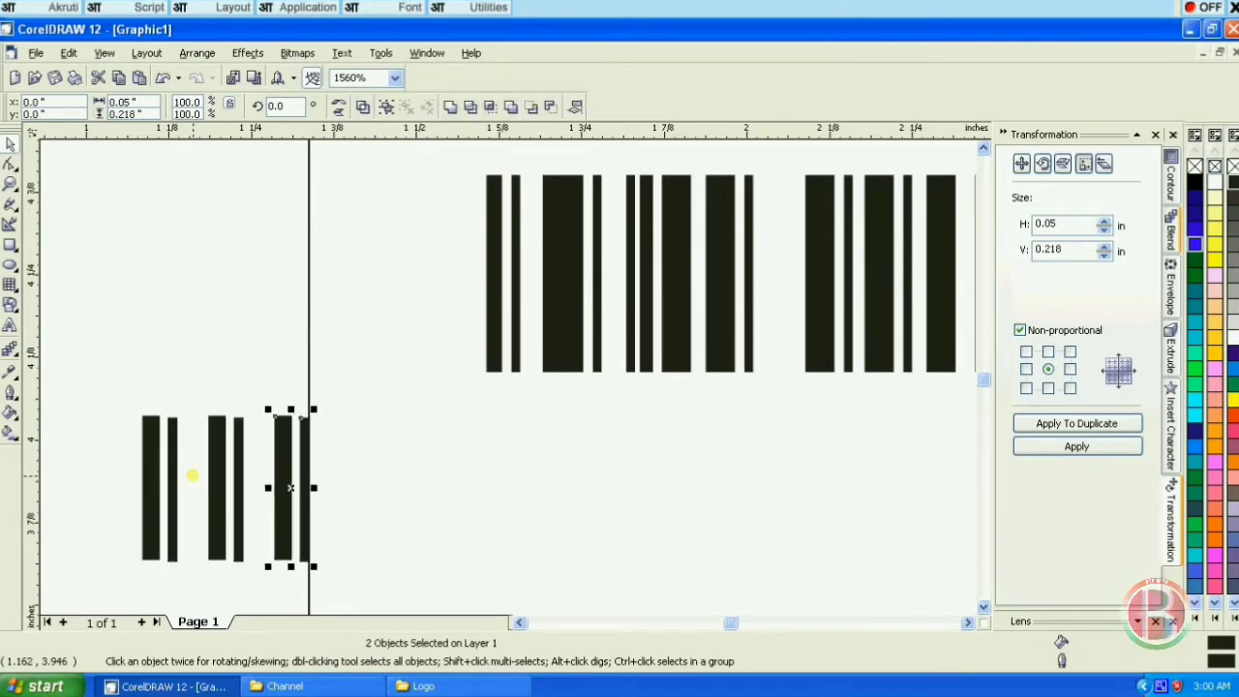
key(KP_Add)
key(Right)
key(Right)
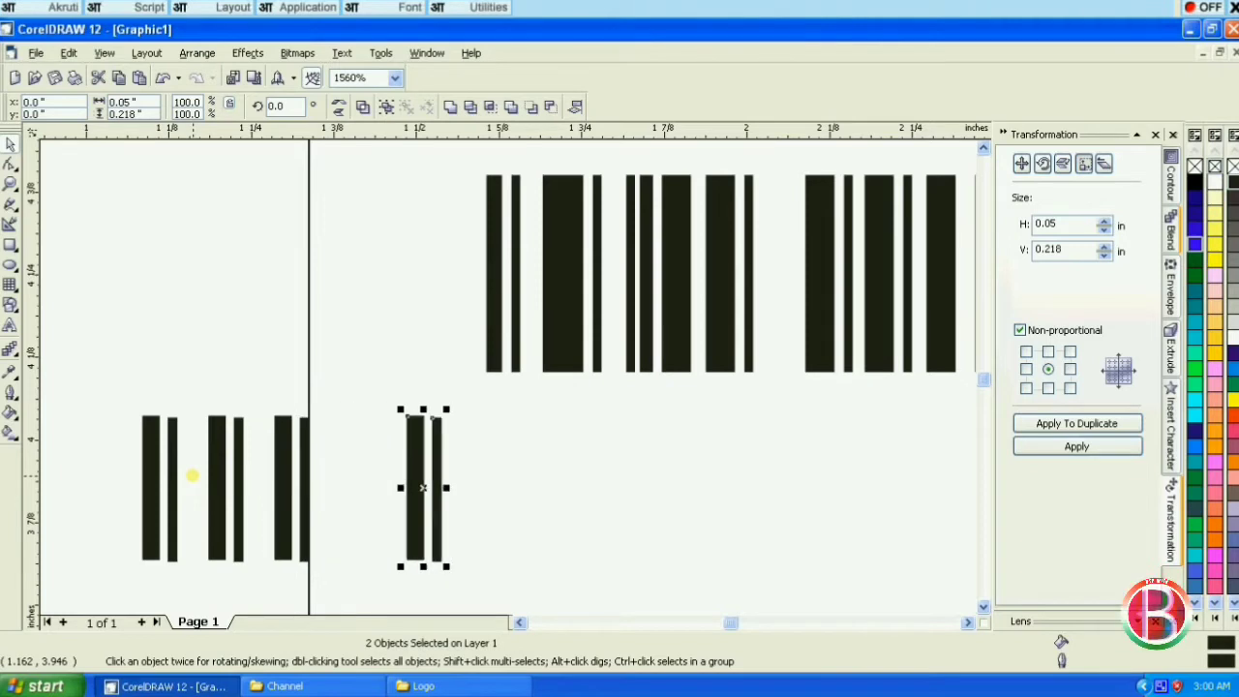
Add another copy of the bar pair and place it directly against the left side of the rightmost pair.
key(KP_Add)
key(Left)
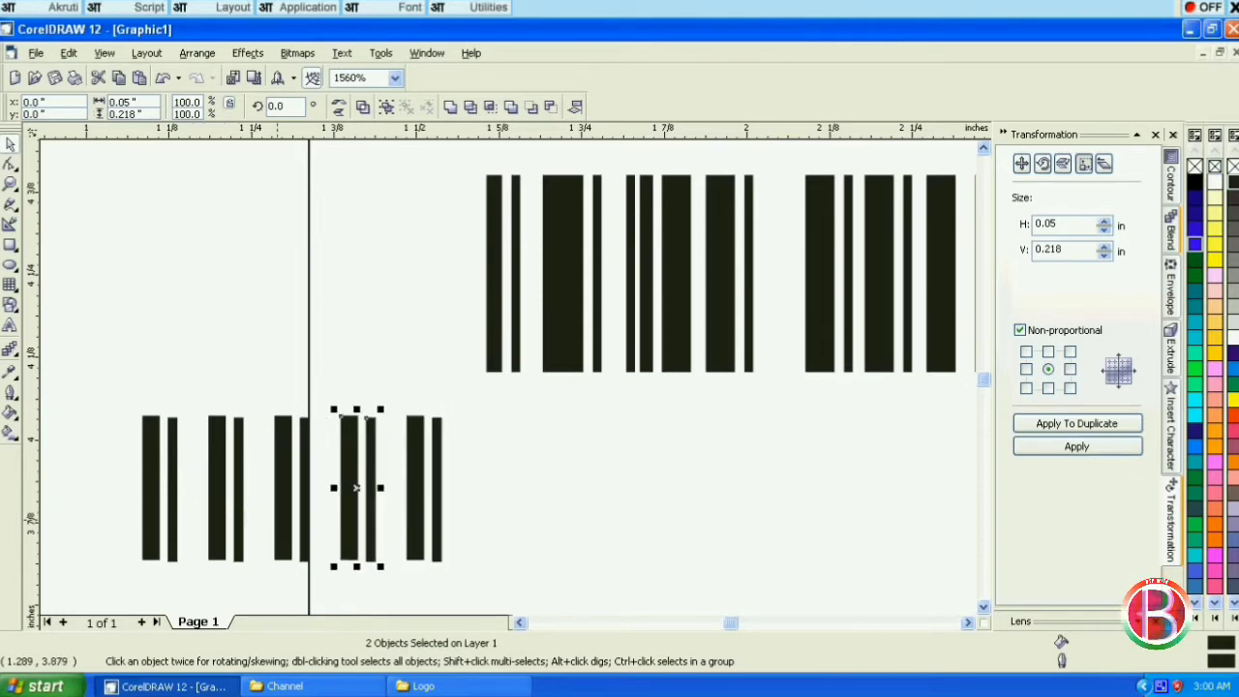
drag(356, 489, 383, 491)
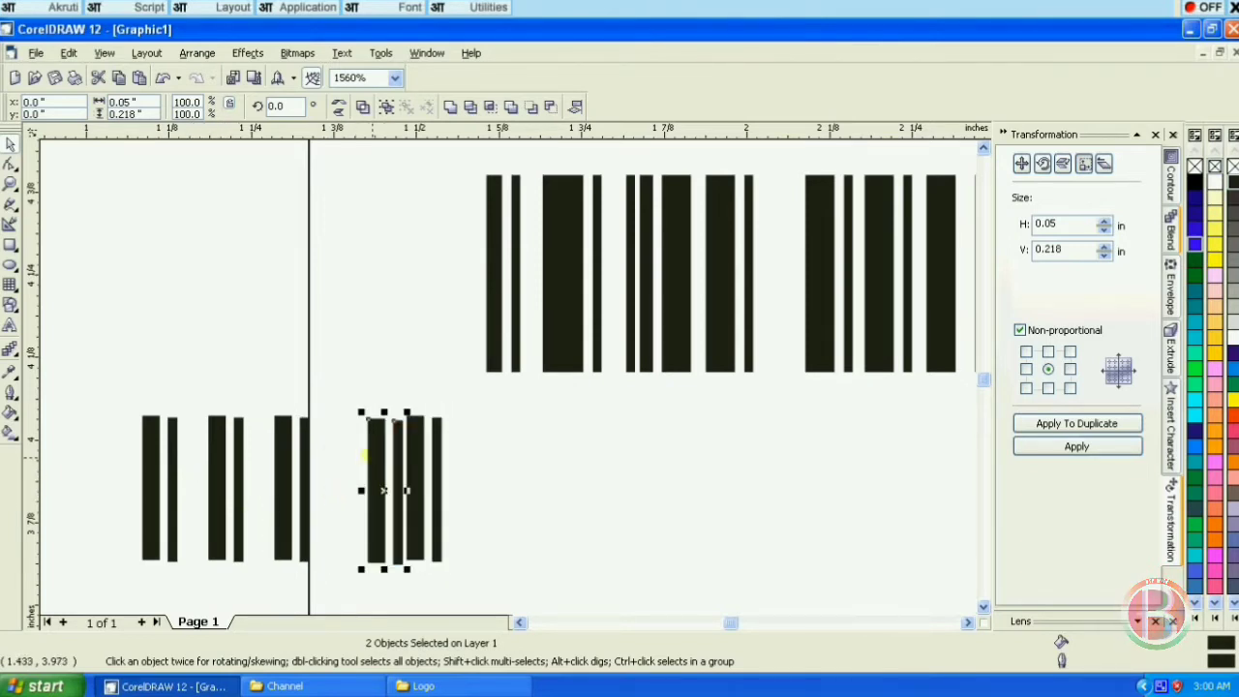
Align the ten black bars outside the card's left edge level with one another and delete them.
drag(97, 401, 556, 584)
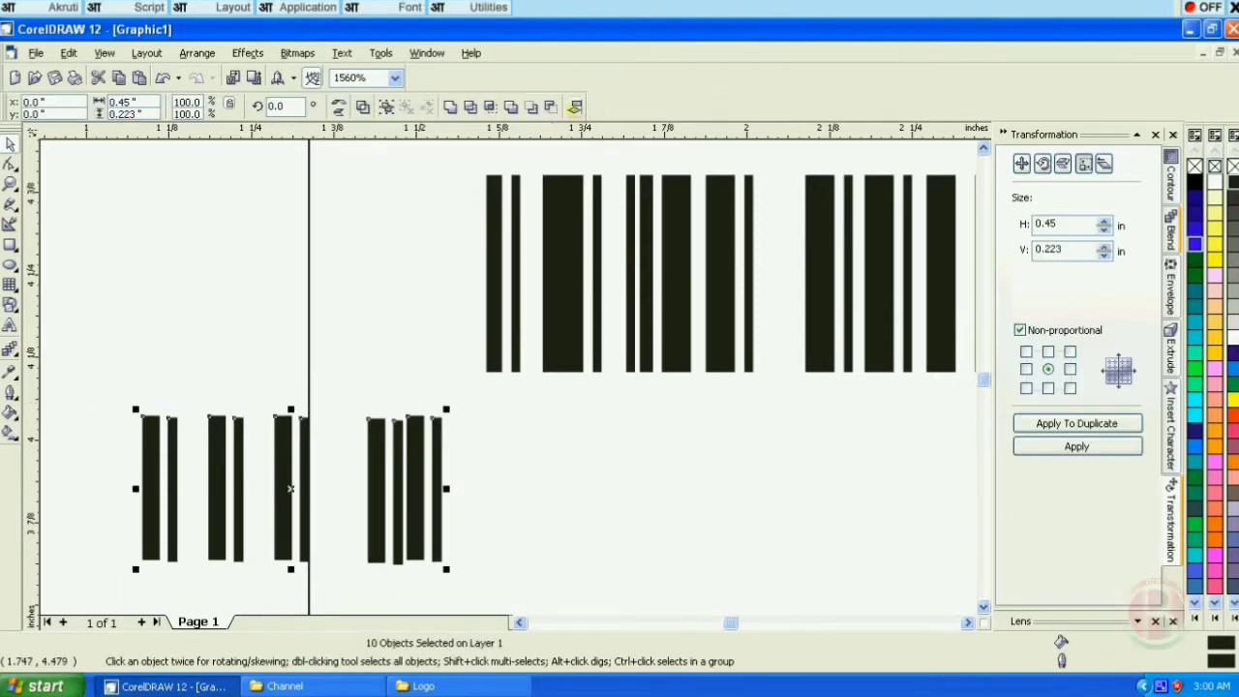
click(575, 107)
click(661, 448)
click(733, 448)
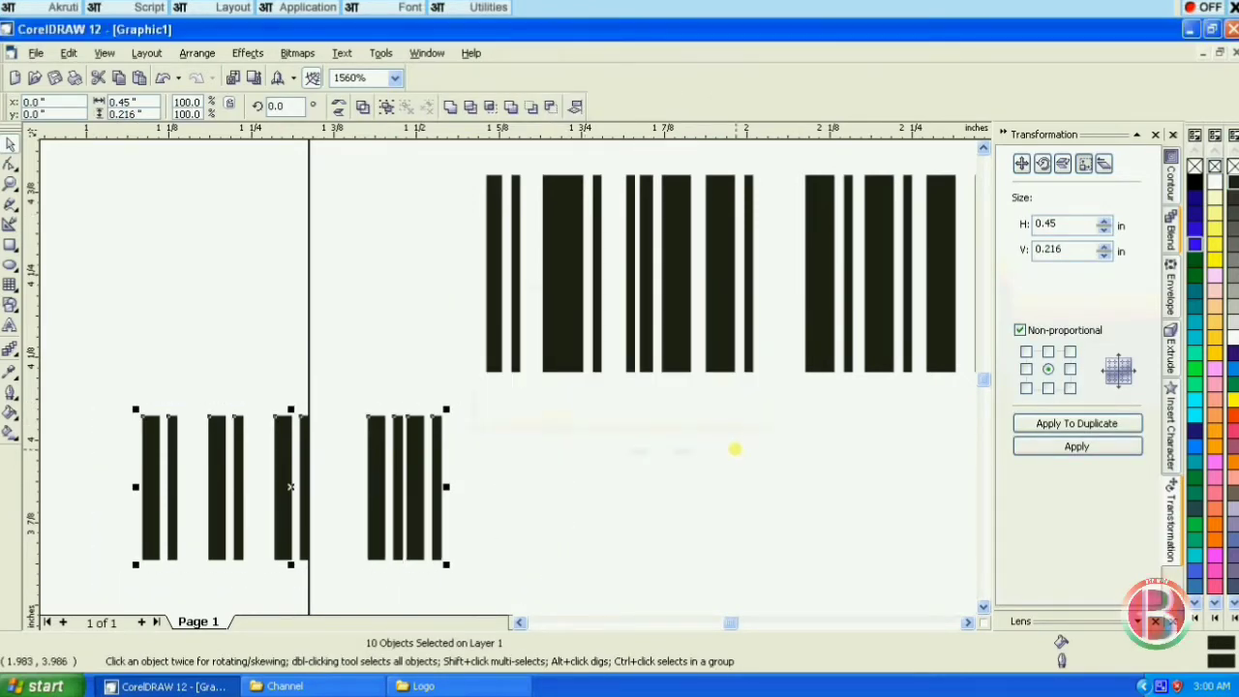
key(Delete)
scroll(107, 351, down, 10)
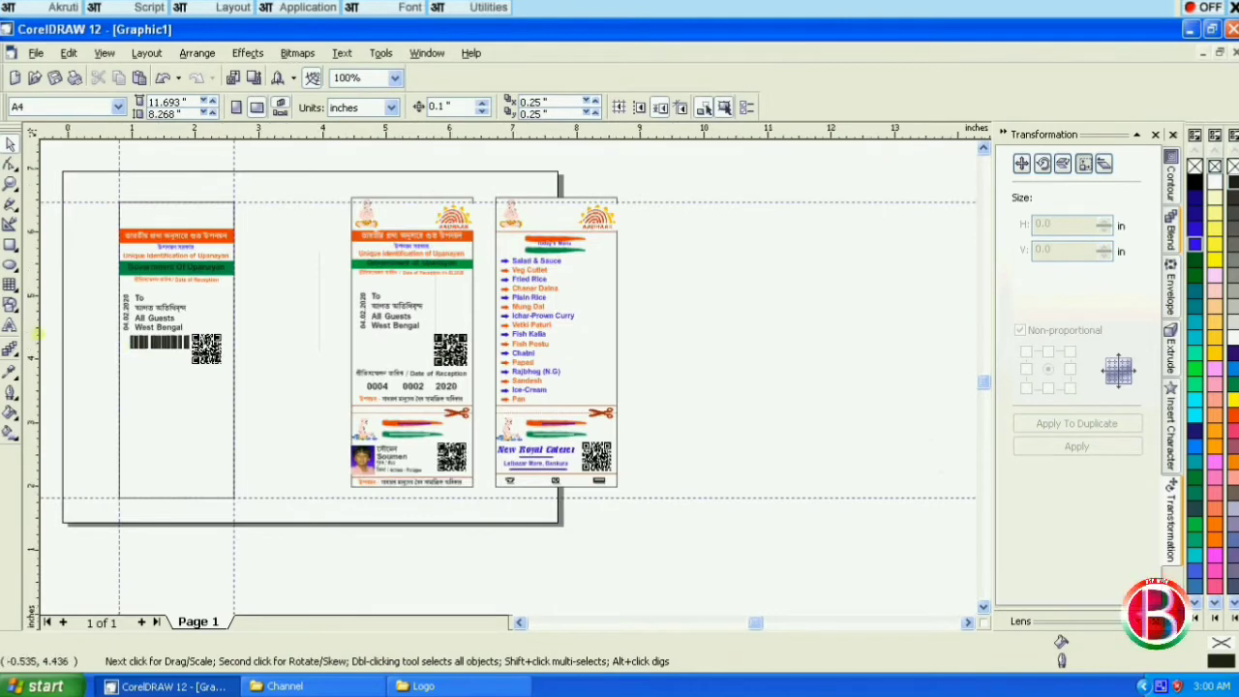
scroll(50, 336, up, 1)
scroll(46, 326, up, 1)
scroll(492, 302, down, 1)
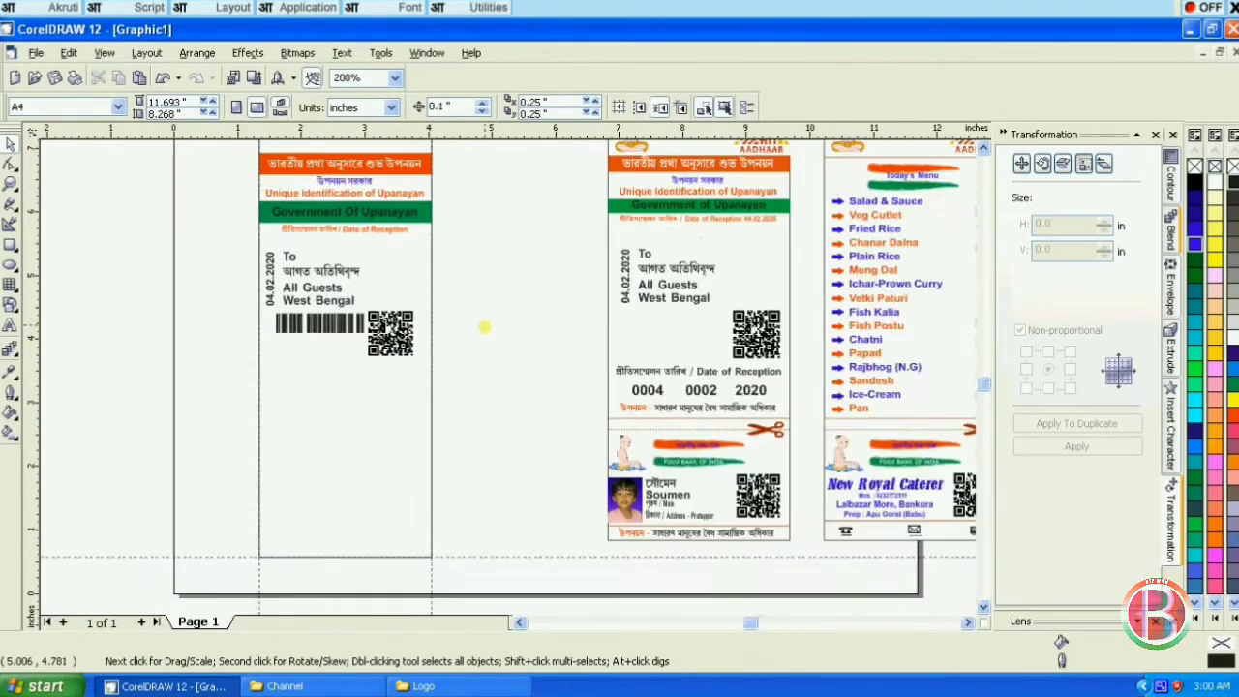
click(685, 374)
shift+click(695, 391)
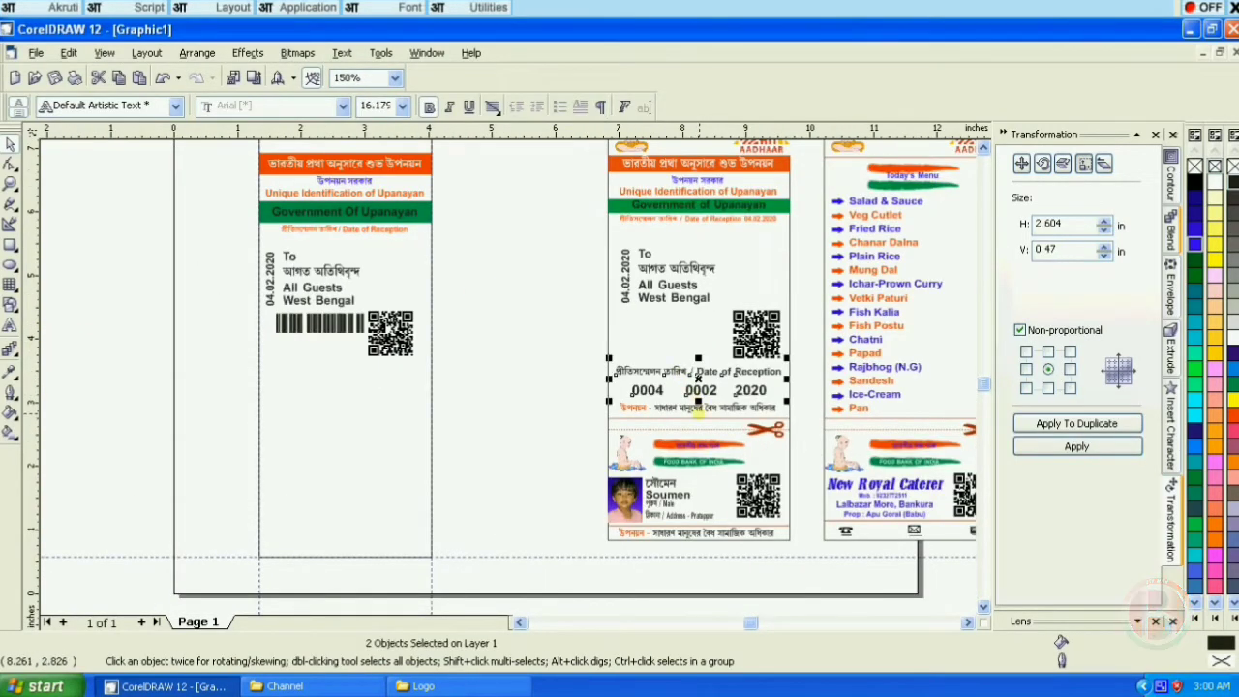
shift+click(698, 412)
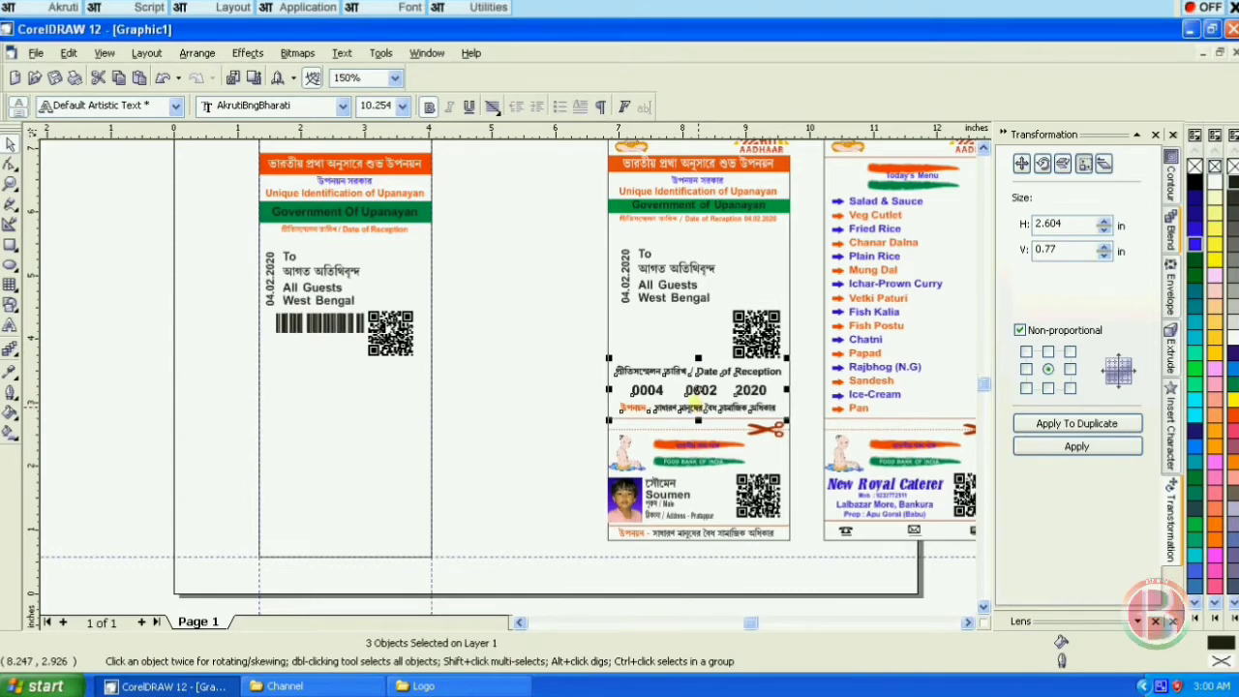
drag(696, 399, 345, 395)
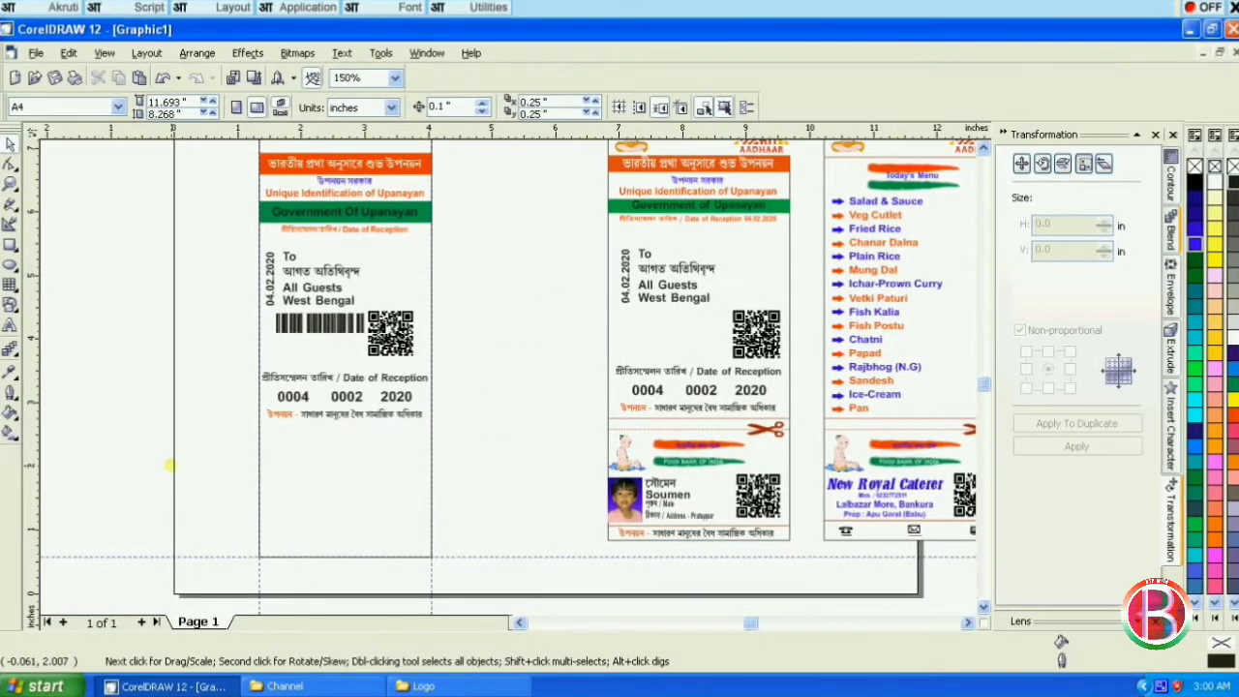
Draw a straight horizontal line about 2.715 inches long across the new card, just beneath the Bengali slogan.
scroll(155, 468, up, 1)
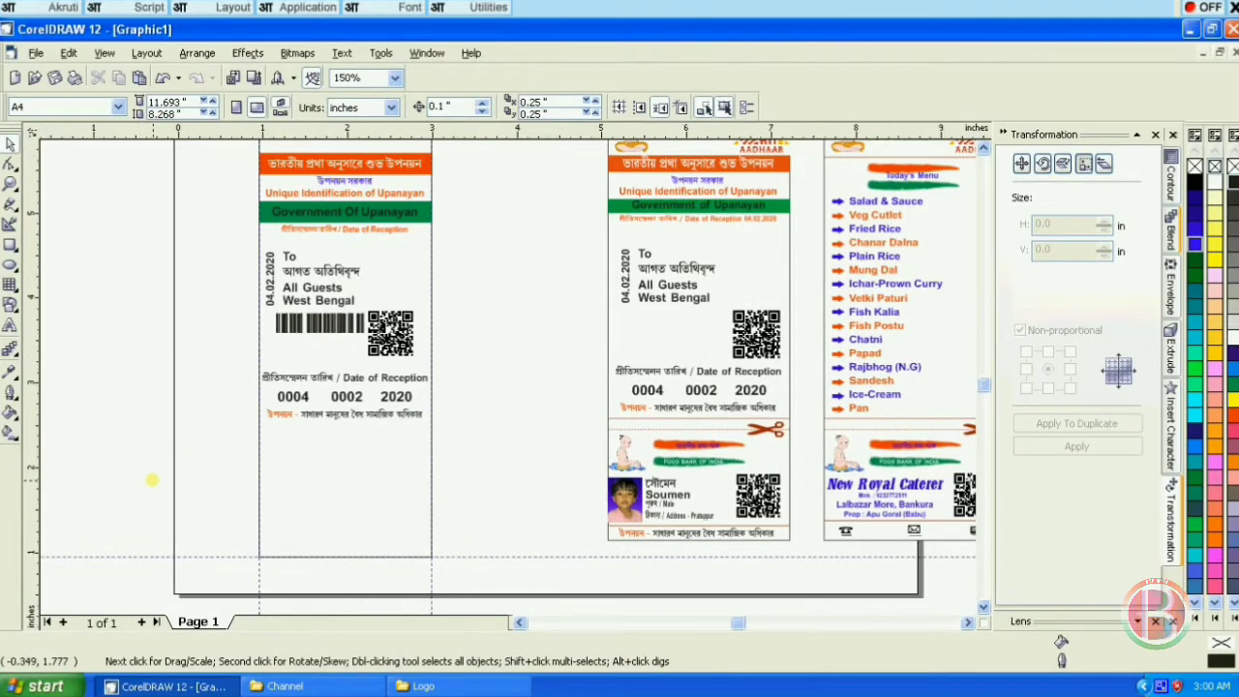
scroll(130, 335, down, 1)
key(F5)
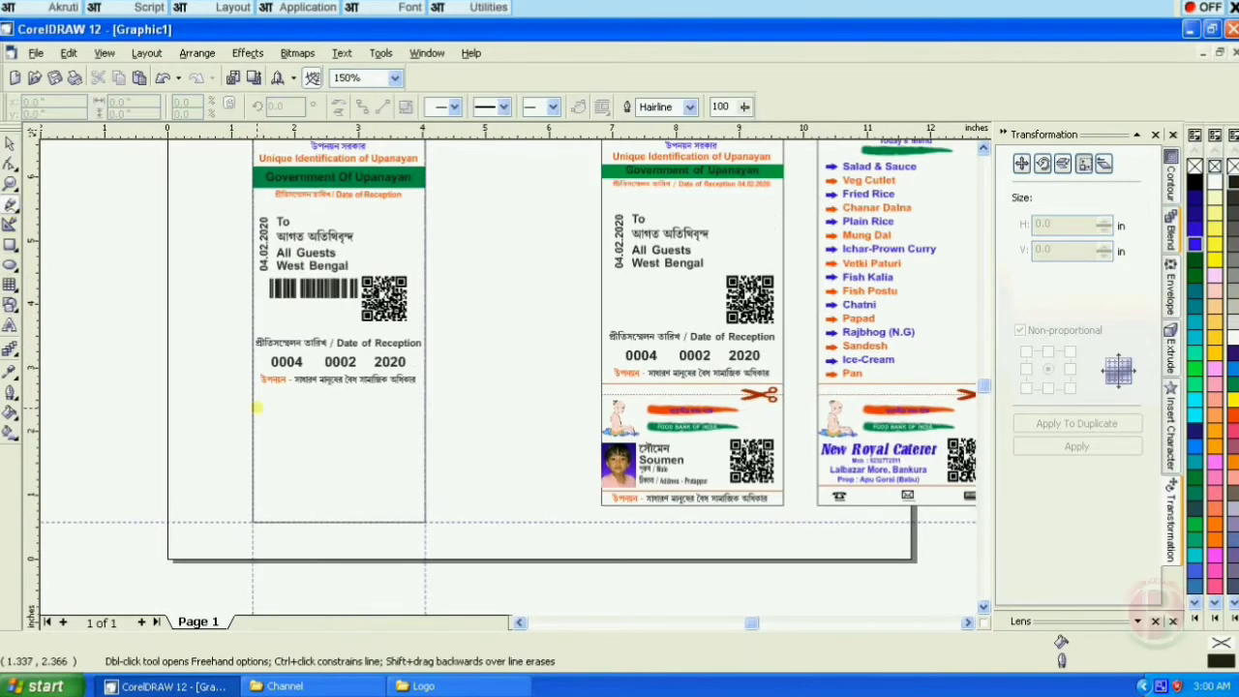
scroll(260, 410, up, 1)
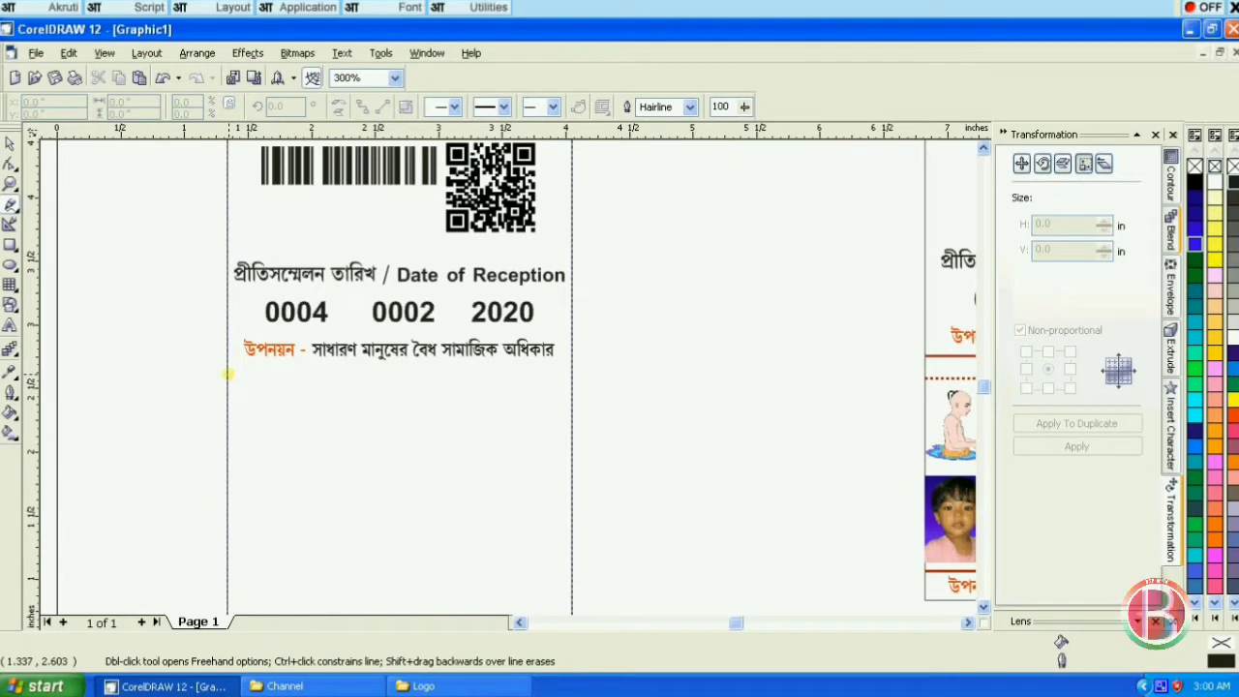
click(226, 373)
ctrl+click(567, 394)
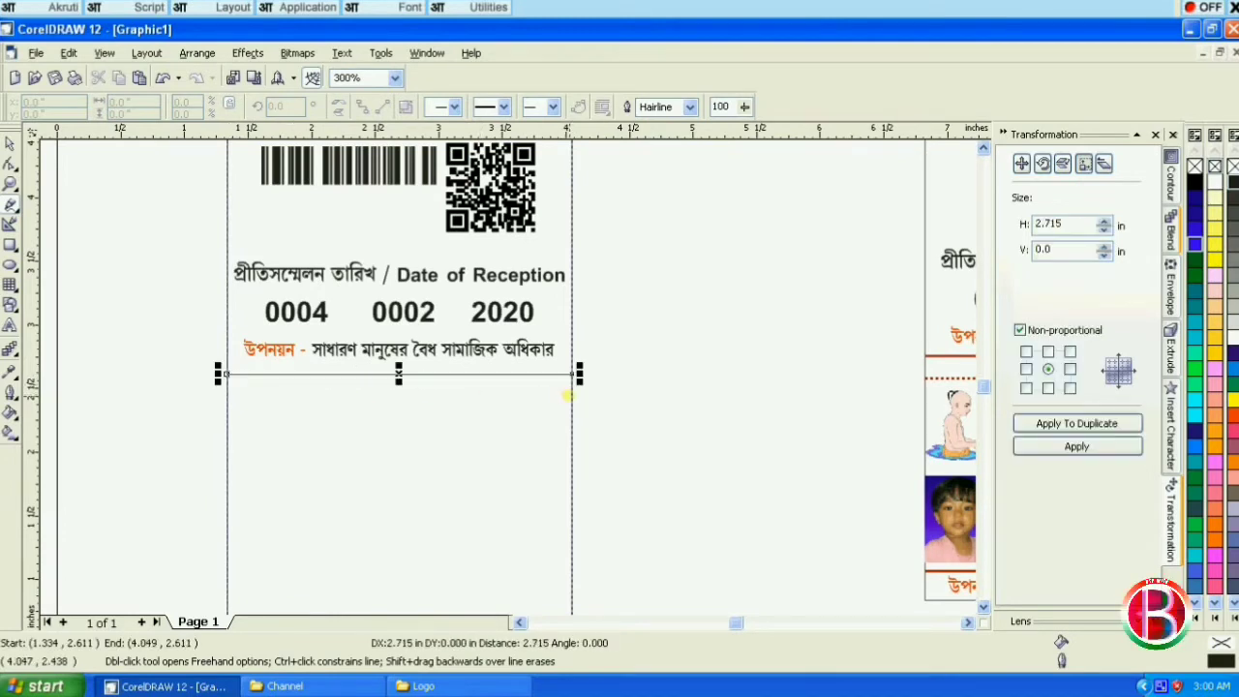
click(8, 142)
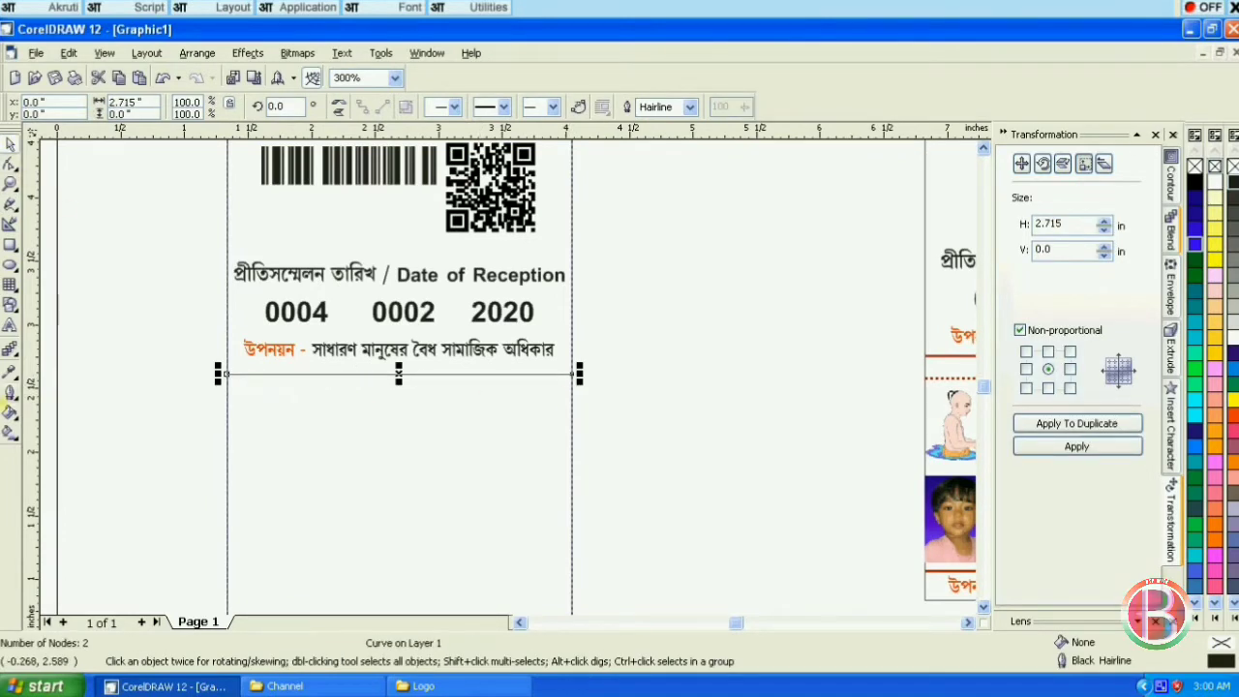
Set the outline width of the line beneath the slogan to 1.5 points.
click(10, 393)
click(40, 396)
double_click(492, 258)
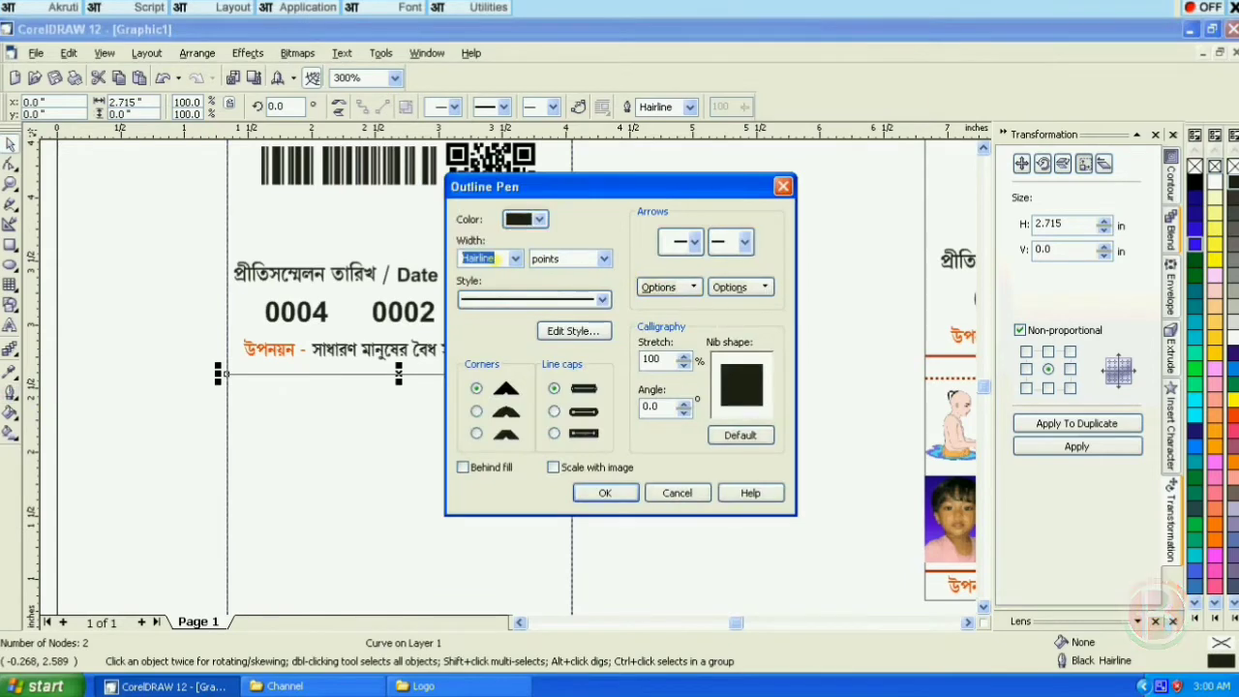
text(1.5)
key(Return)
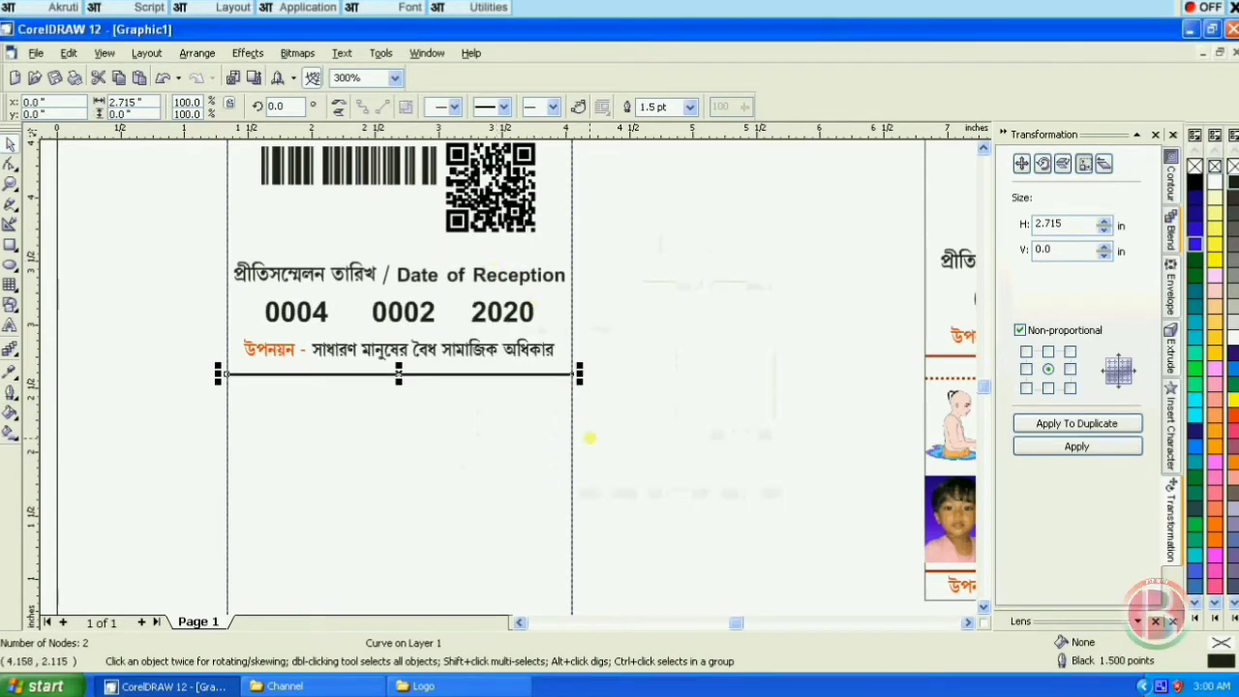
Shorten the line to about 2.71 inches so its right end meets the card's right edge.
scroll(596, 291, down, 1)
scroll(582, 381, up, 6)
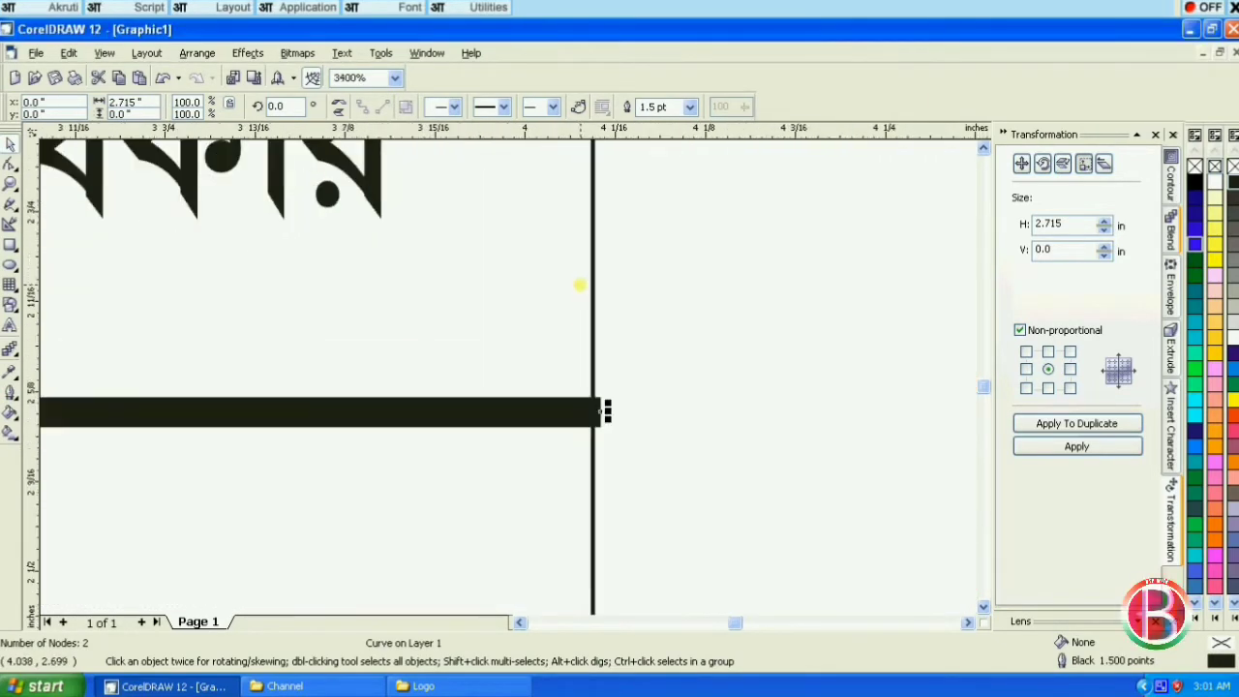
drag(607, 414, 596, 414)
click(641, 414)
scroll(639, 304, down, 2)
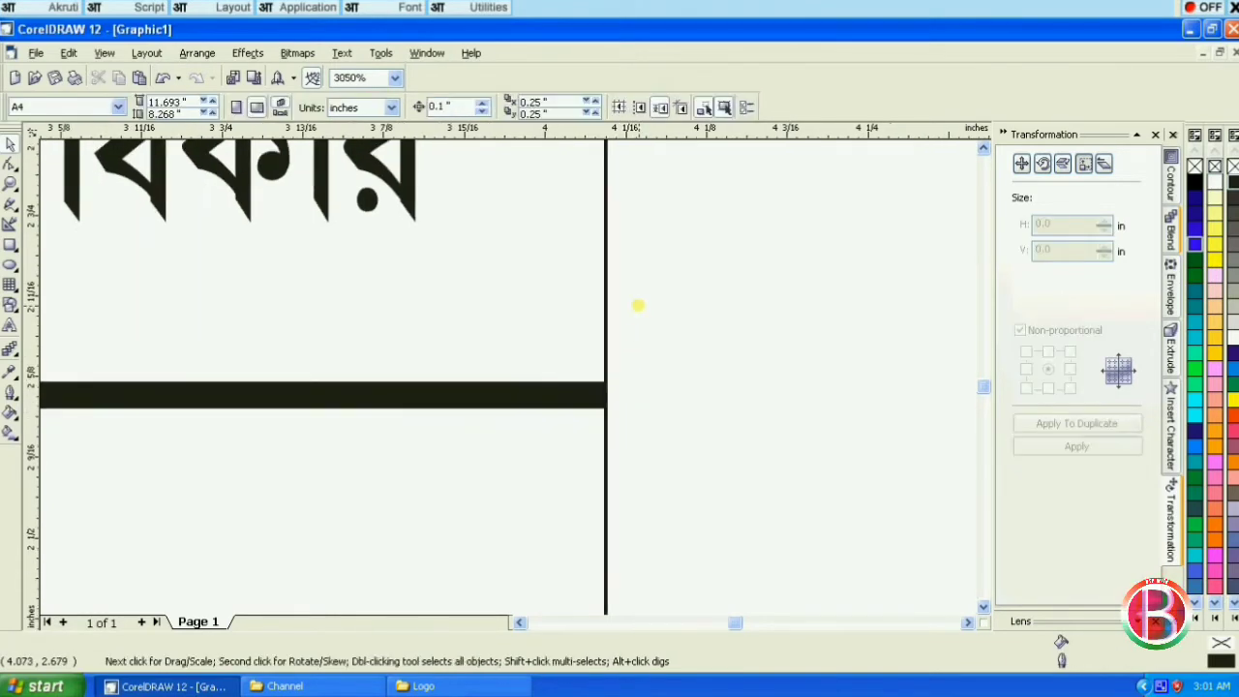
Change the outline colour of the line beneath the slogan to dark red 990000.
scroll(635, 306, down, 7)
scroll(644, 304, up, 2)
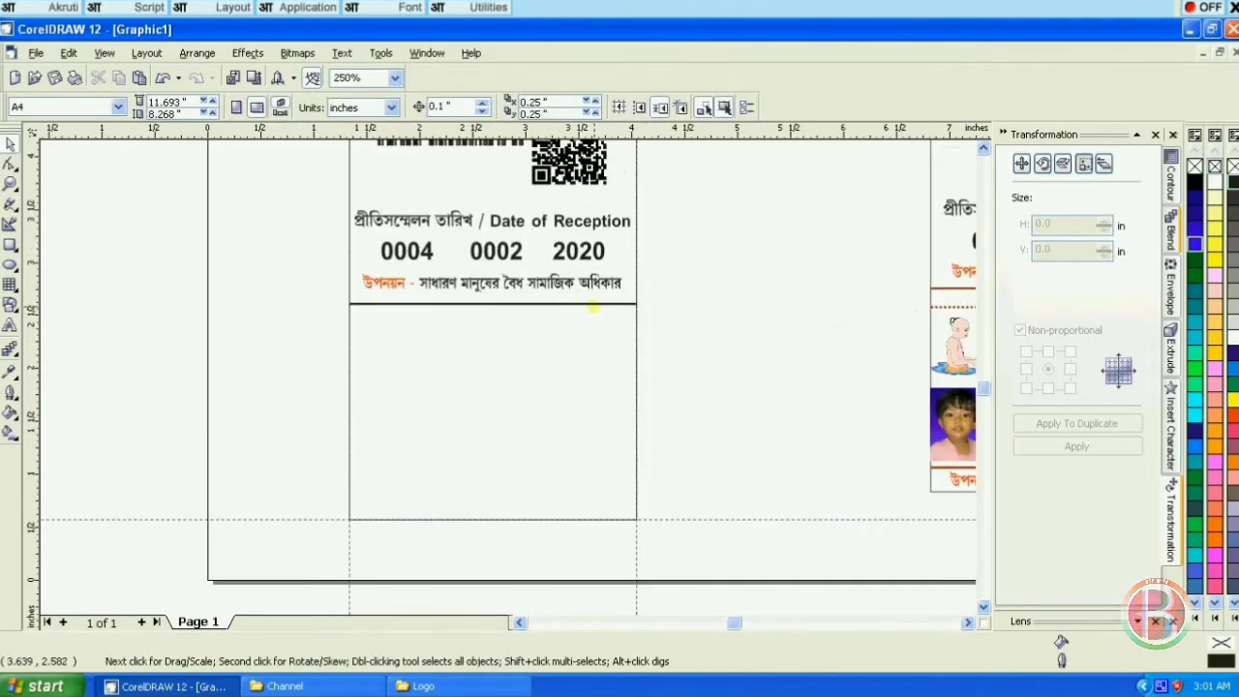
click(592, 305)
key(F10)
right_click(1233, 415)
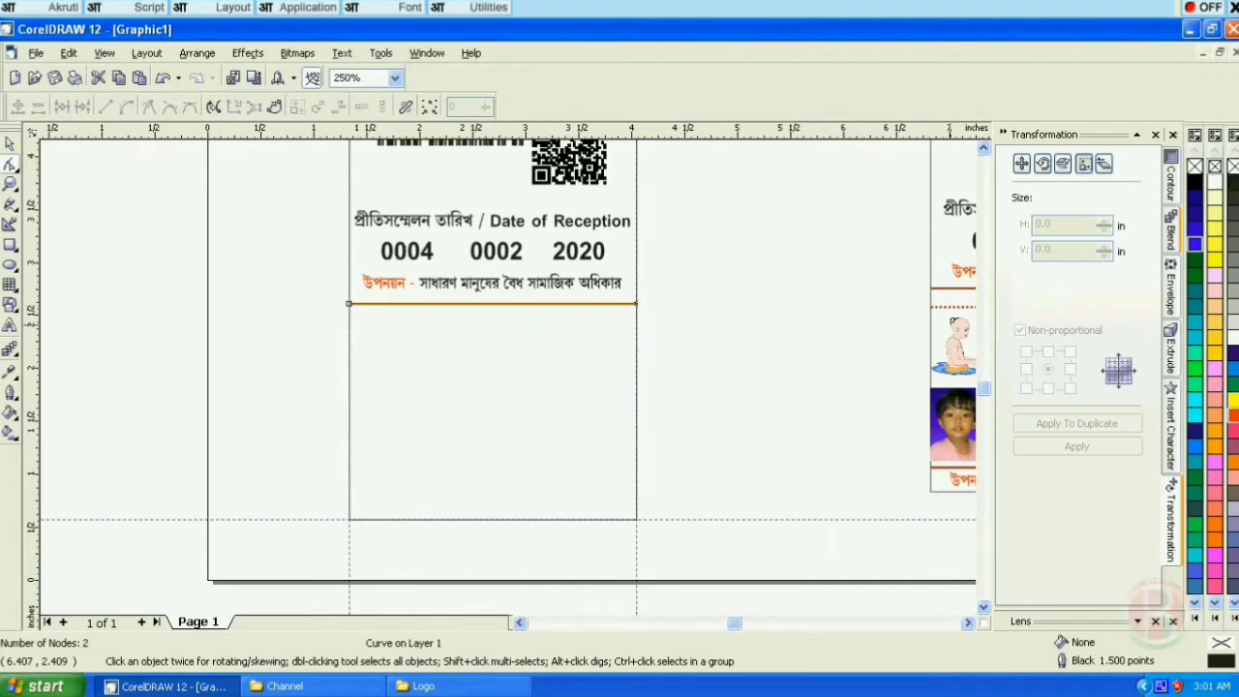
click(1214, 617)
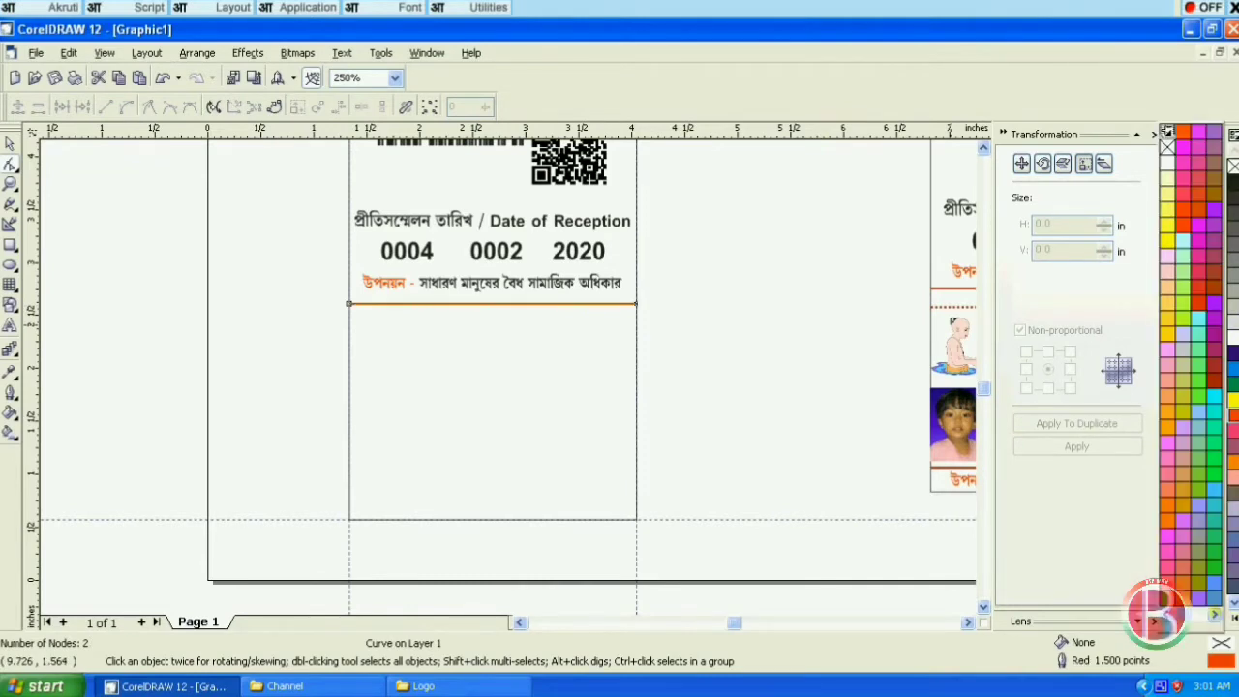
right_click(1214, 381)
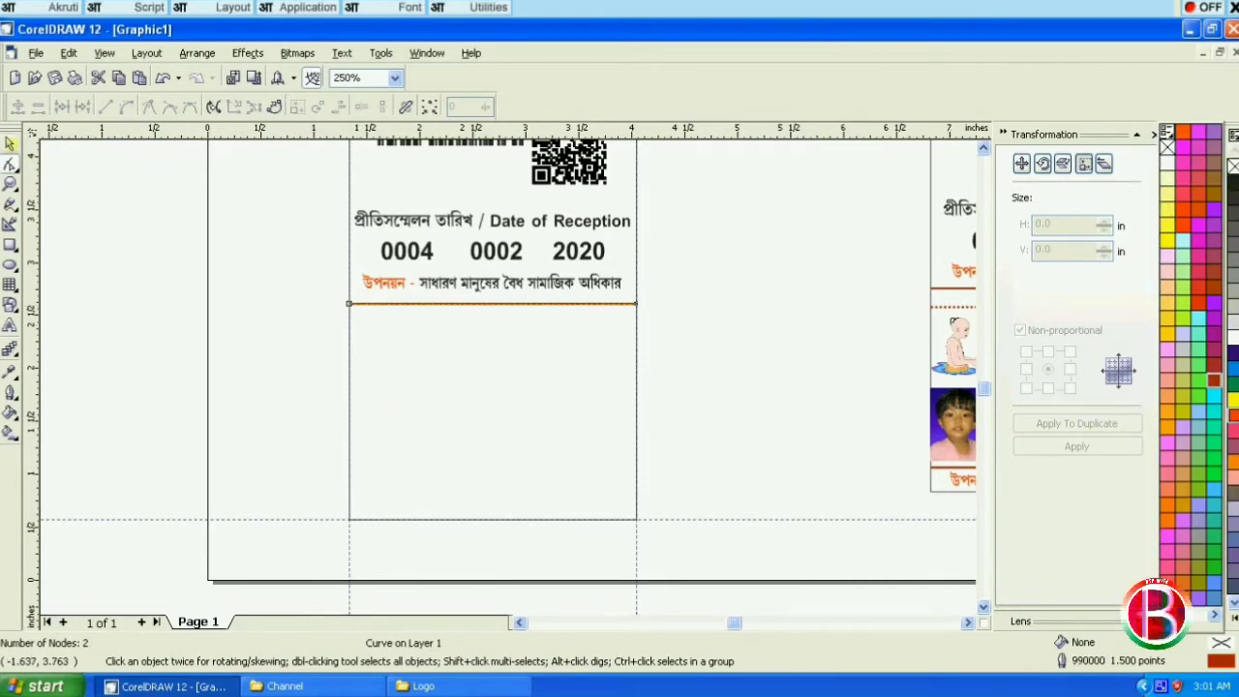
click(139, 202)
Duplicate the dark red line just below the original and give the copy a dotted line style.
scroll(116, 188, down, 1)
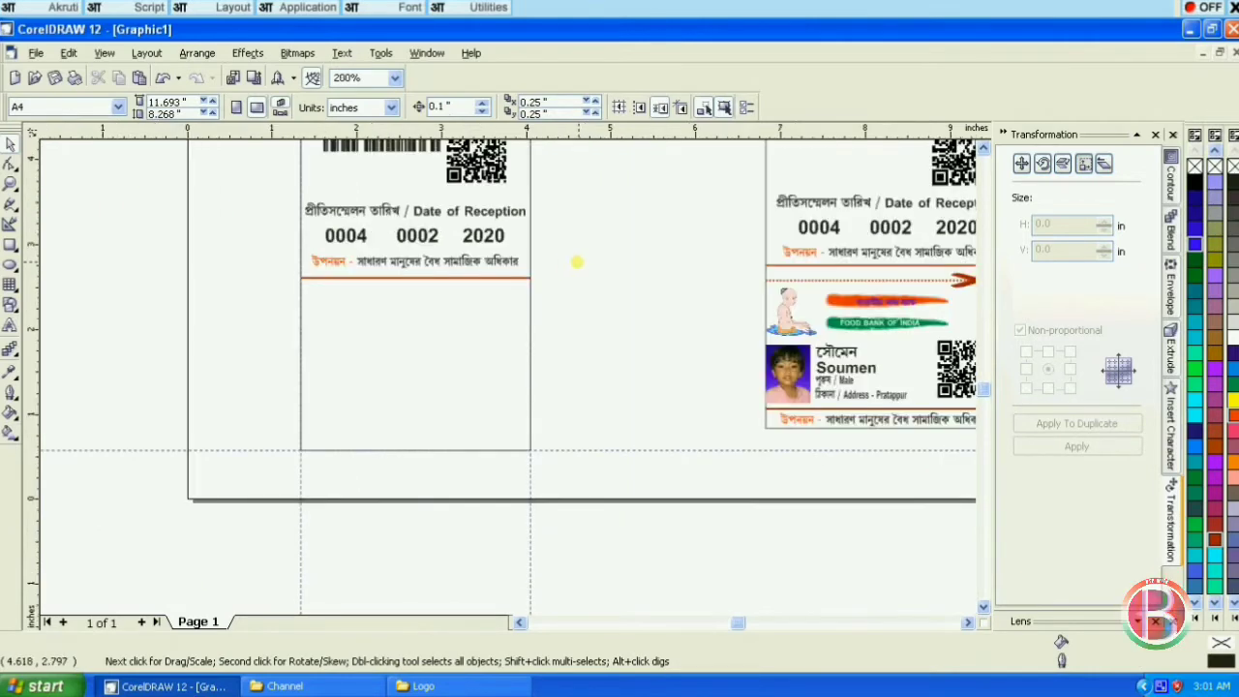
scroll(535, 264, down, 1)
click(542, 268)
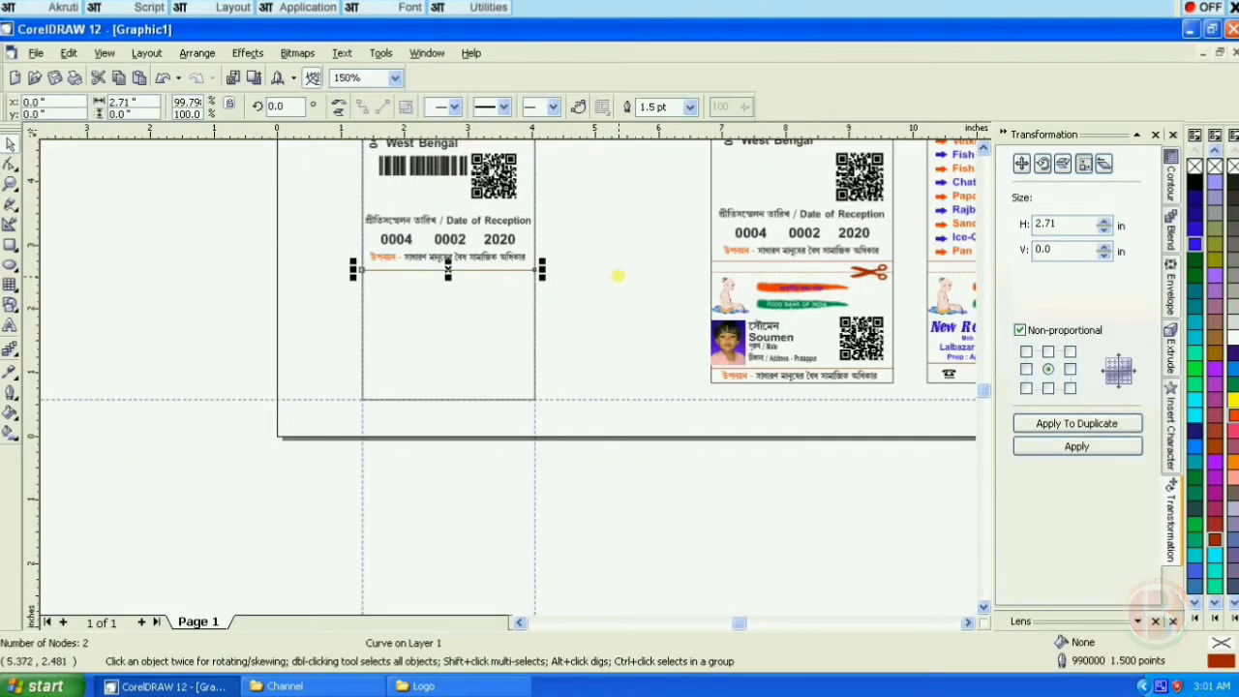
scroll(444, 274, up, 3)
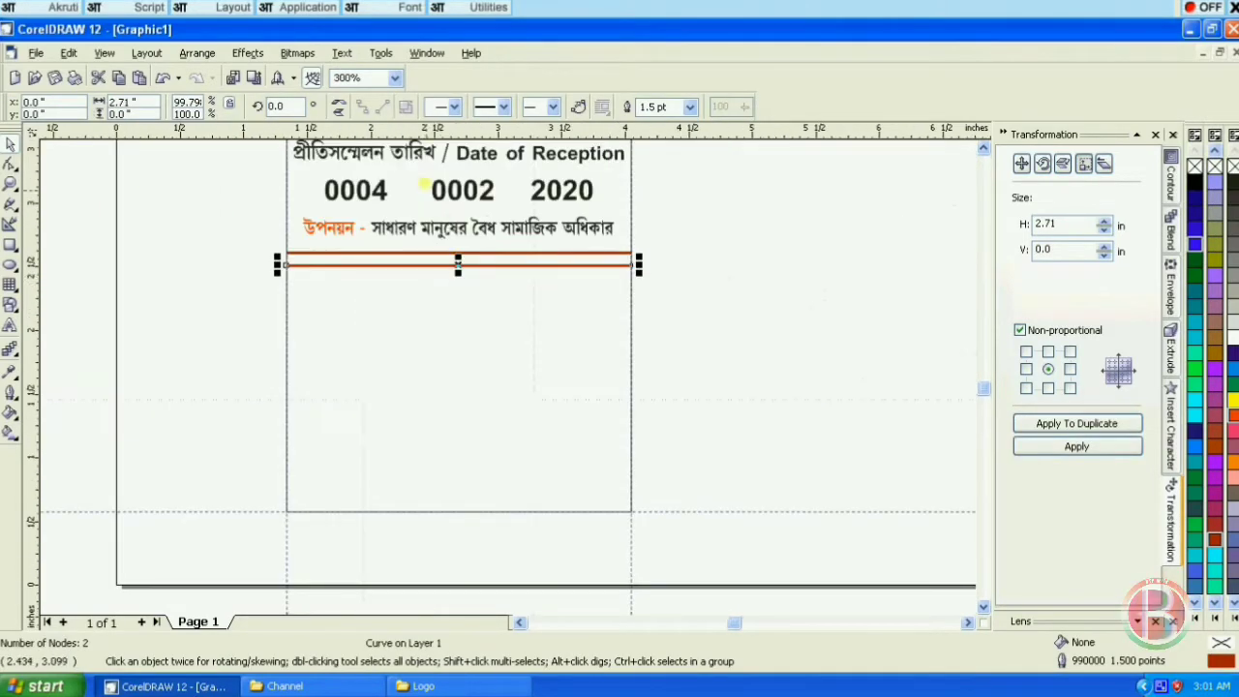
click(488, 107)
click(514, 180)
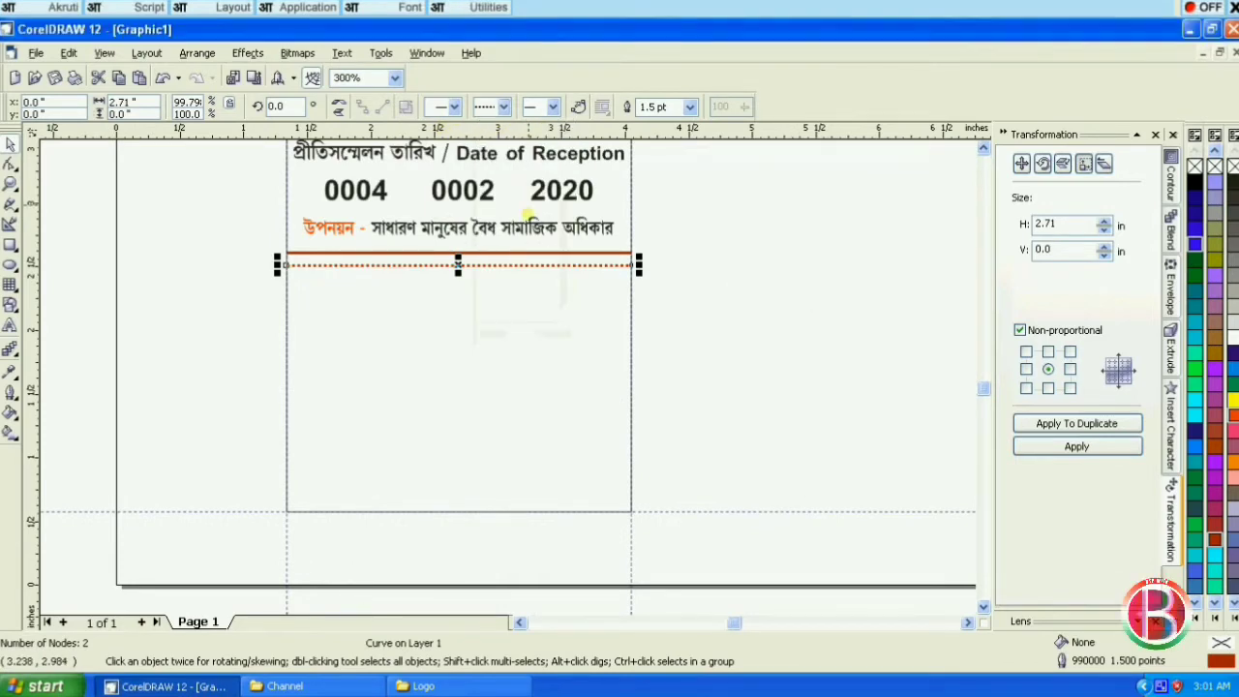
click(175, 304)
Copy the scissors symbol from the reference card onto the right end of the new card's dotted line.
scroll(276, 319, down, 2)
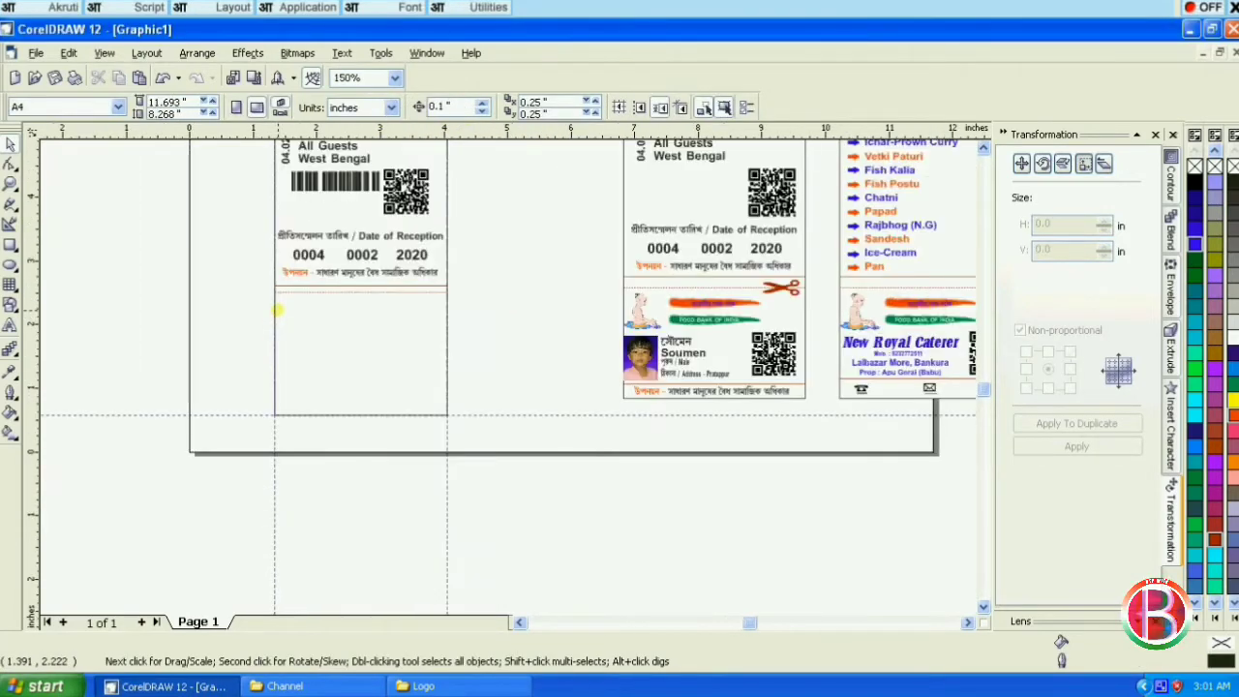
scroll(283, 255, up, 1)
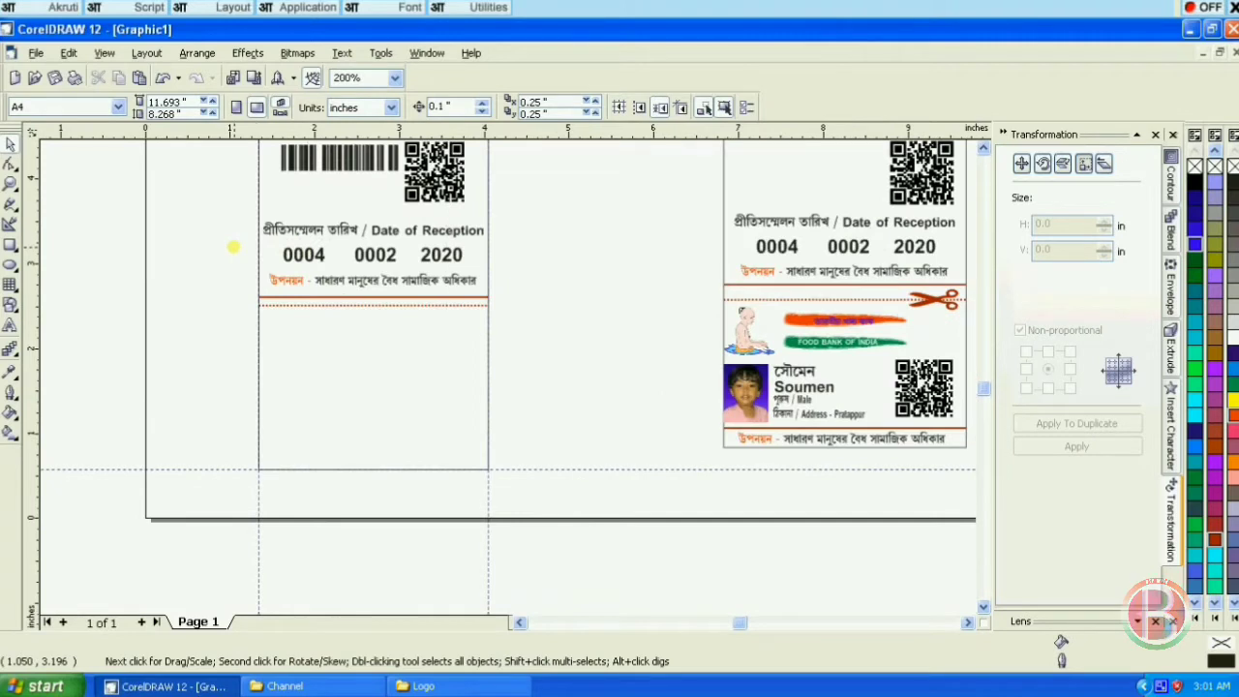
click(939, 294)
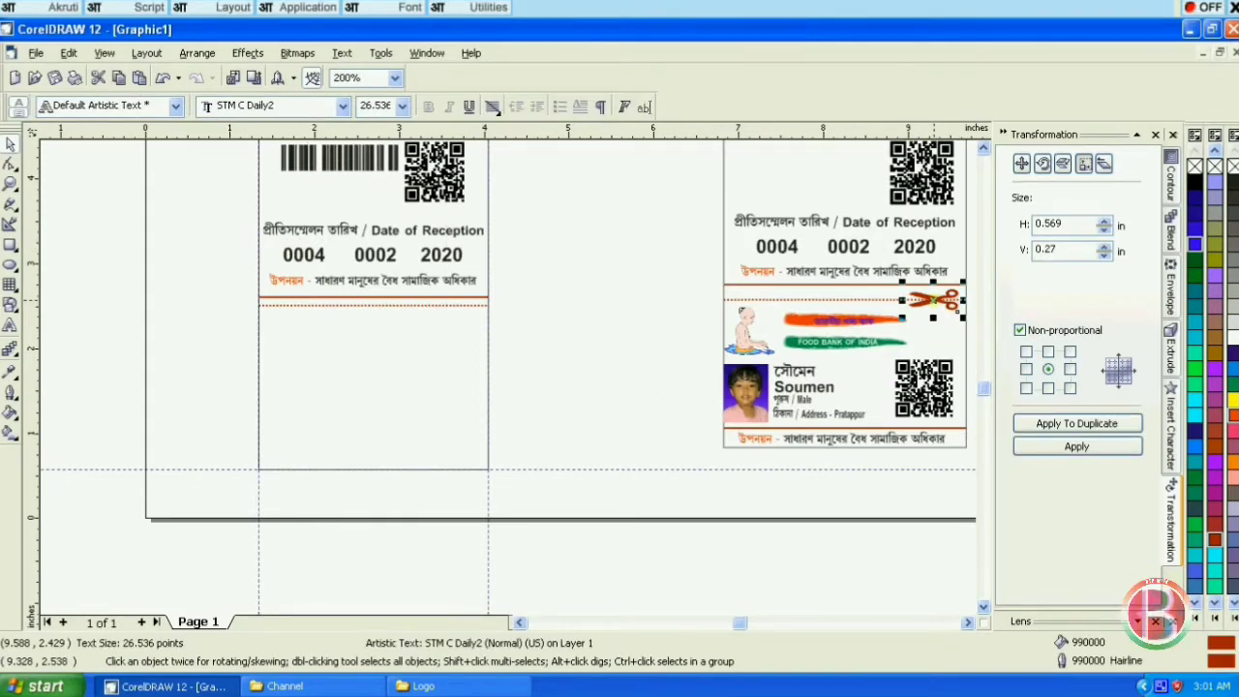
drag(958, 305, 480, 310)
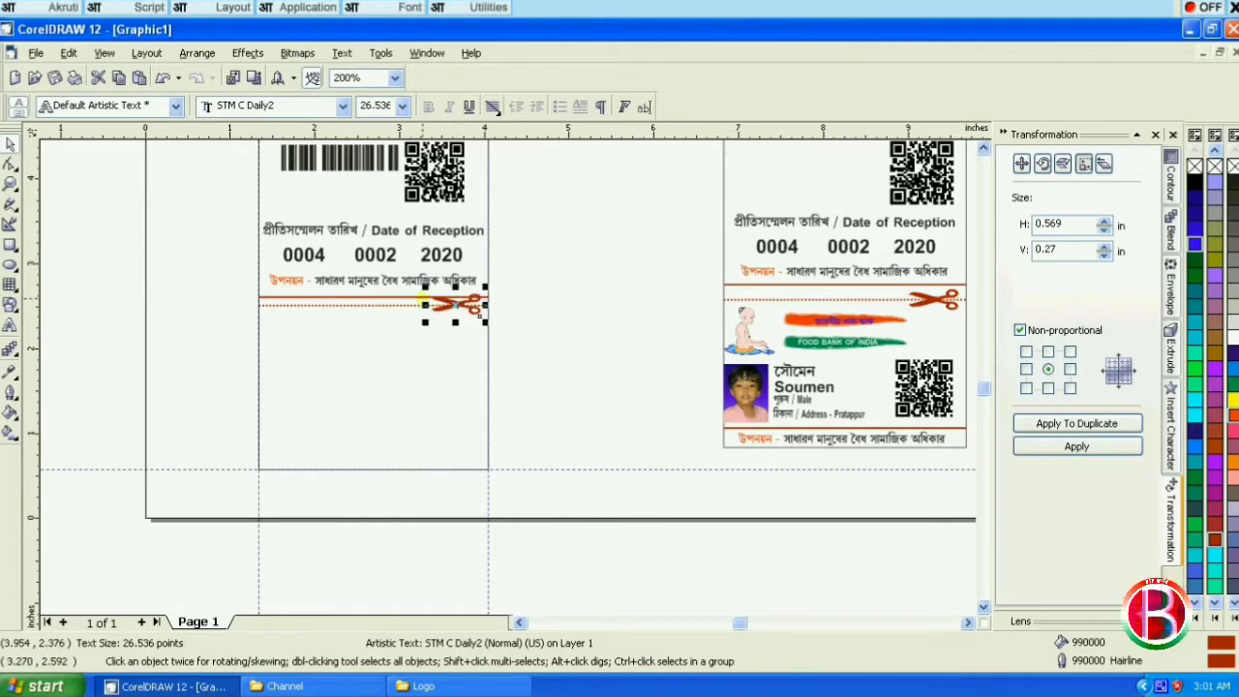
Lower the dotted line slightly and reposition the scissors so they are centred on it, inside the card's right edge.
scroll(426, 301, up, 2)
click(403, 307)
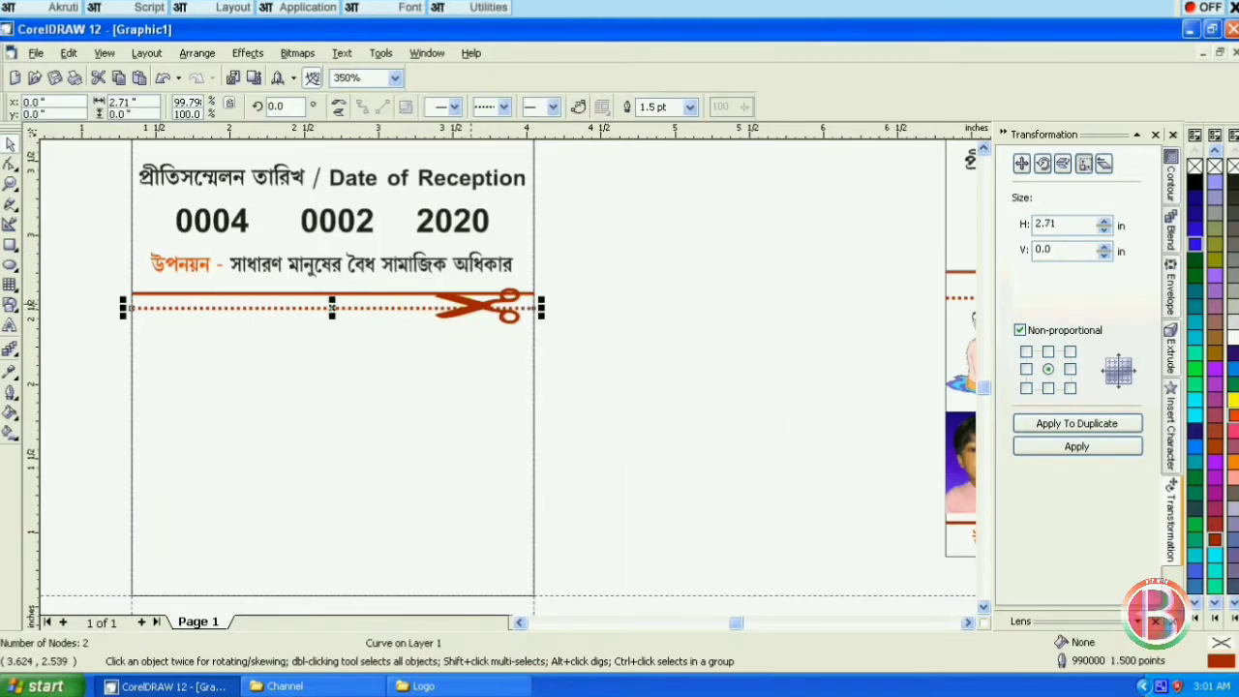
key(Escape)
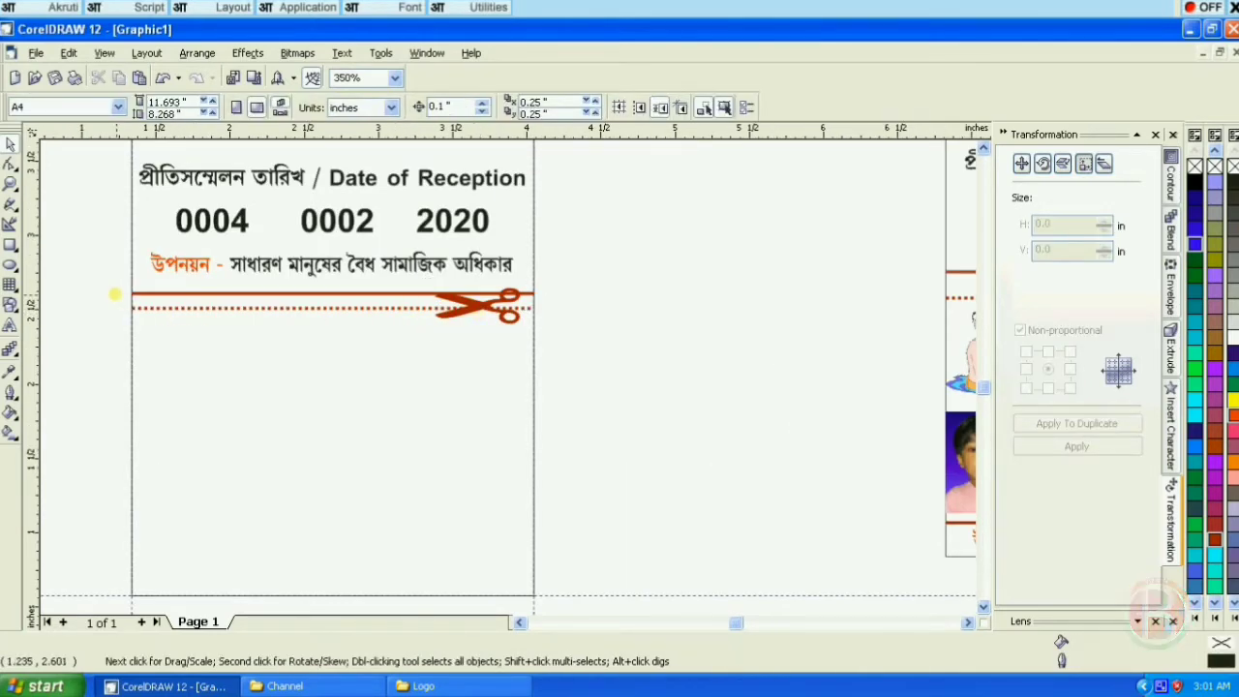
click(140, 306)
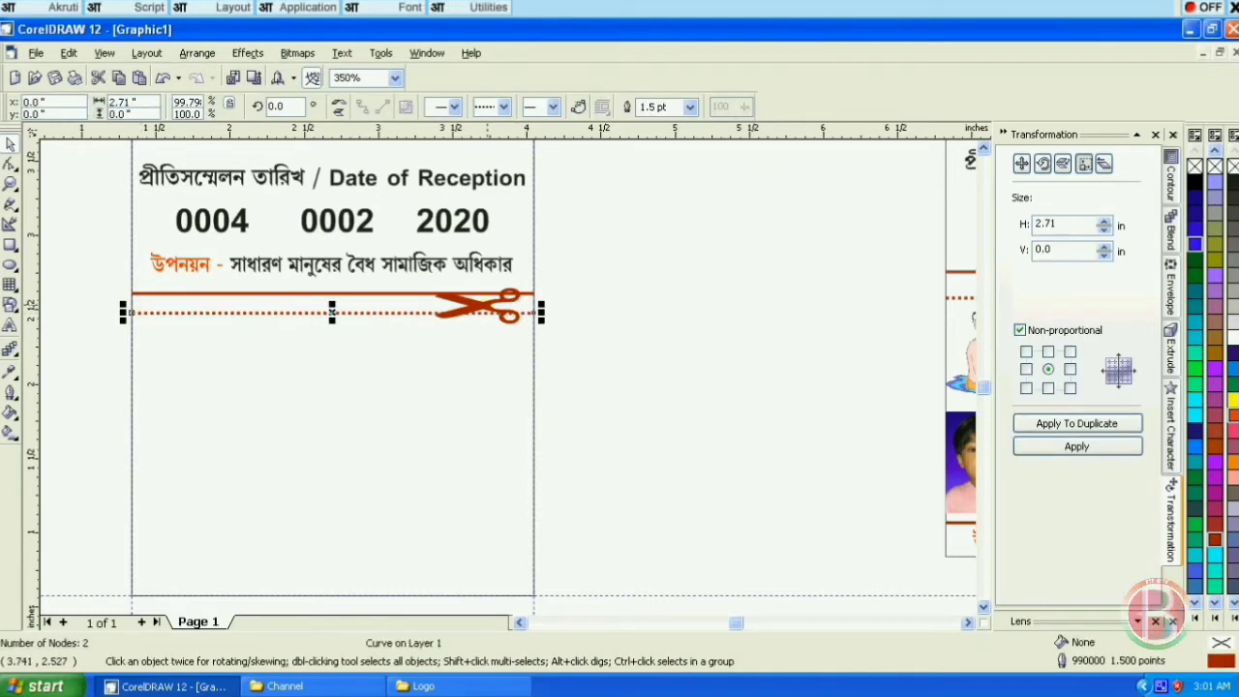
click(522, 331)
drag(521, 331, 525, 334)
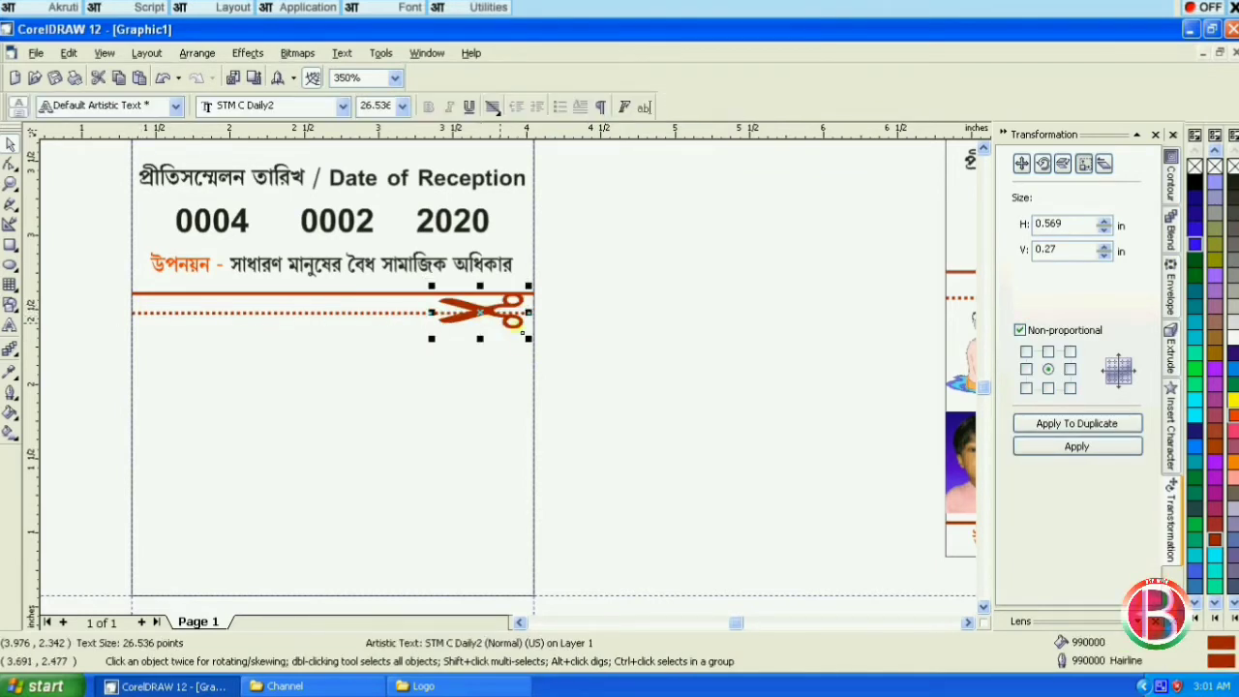
scroll(465, 314, up, 1)
drag(575, 345, 587, 357)
click(584, 353)
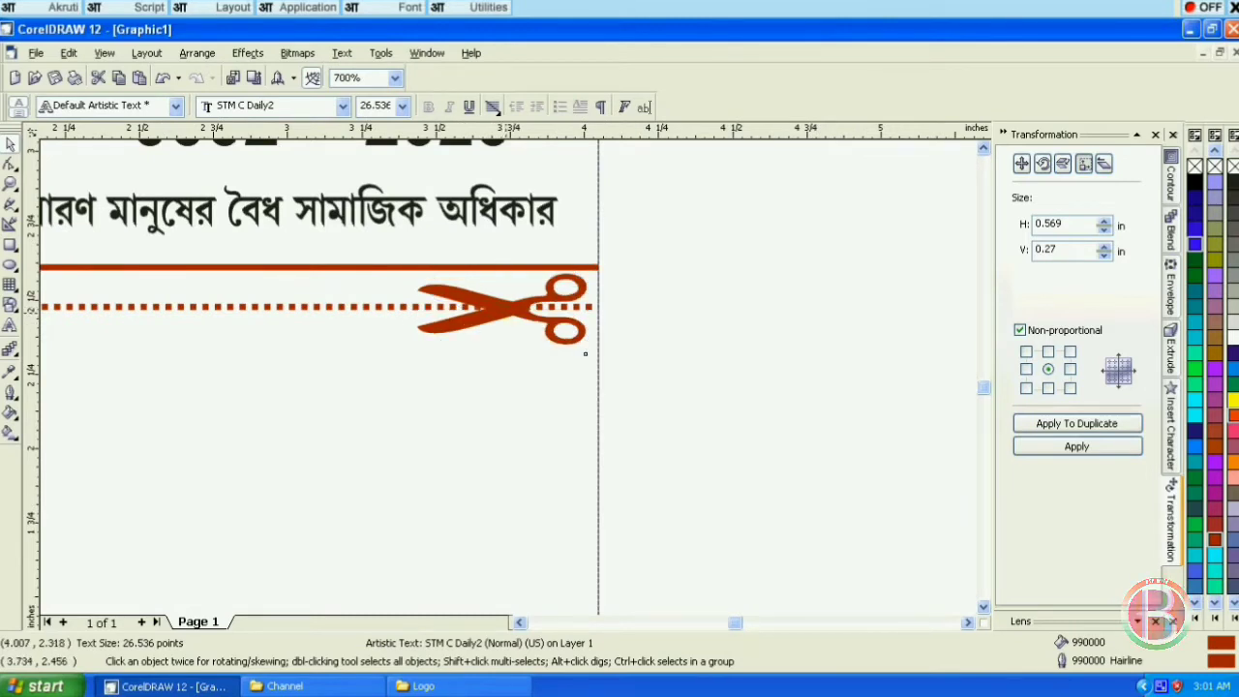
click(664, 329)
scroll(650, 294, down, 1)
scroll(410, 281, down, 1)
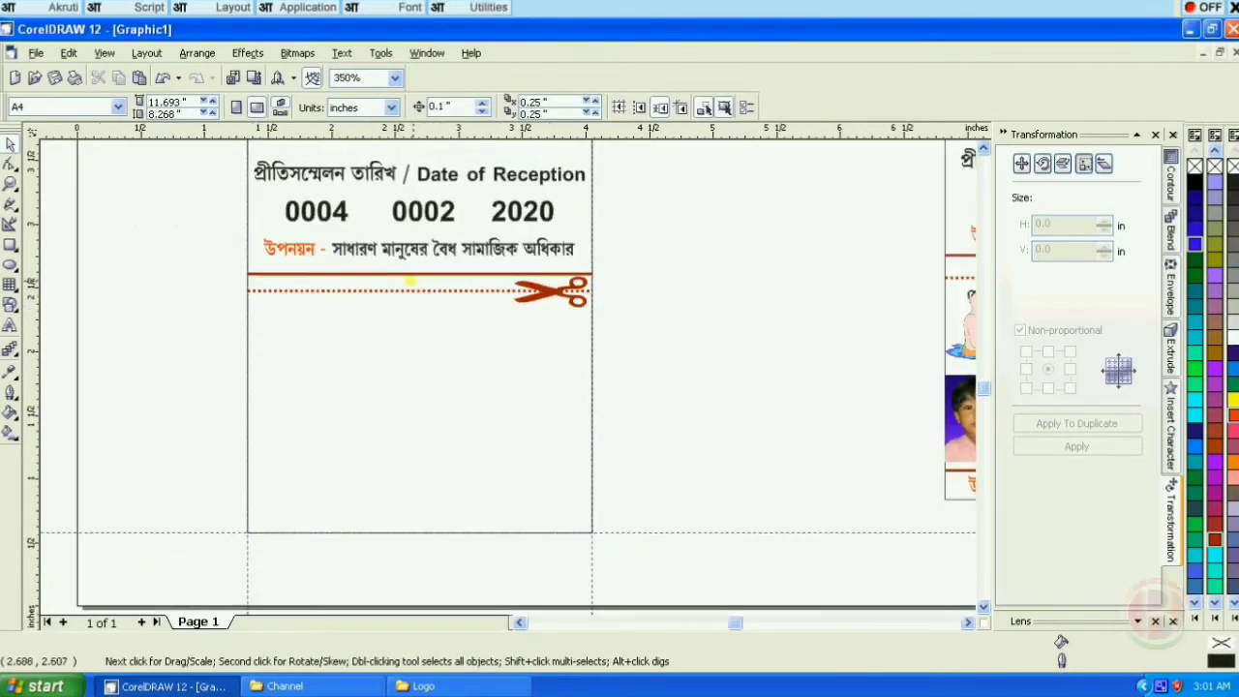
scroll(260, 307, down, 1)
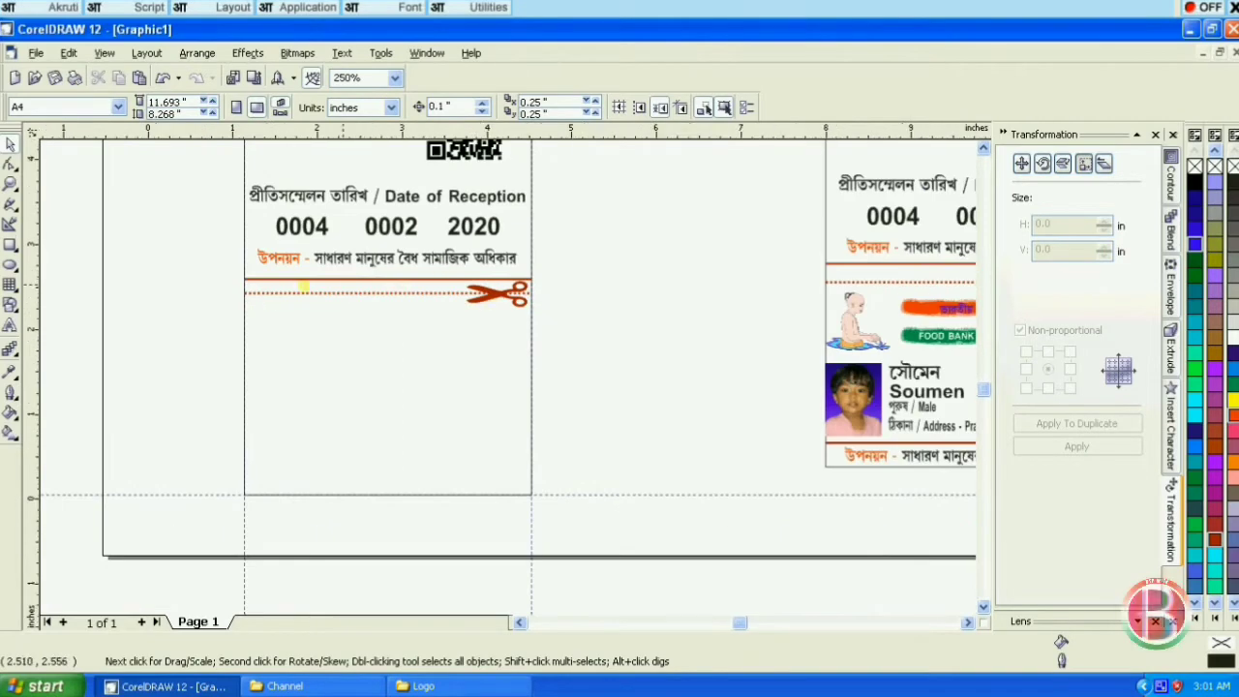
Copy the praying figure and the bilingual name, gender and address lines from the reference card into the new card's bottom section.
scroll(481, 290, down, 1)
click(768, 325)
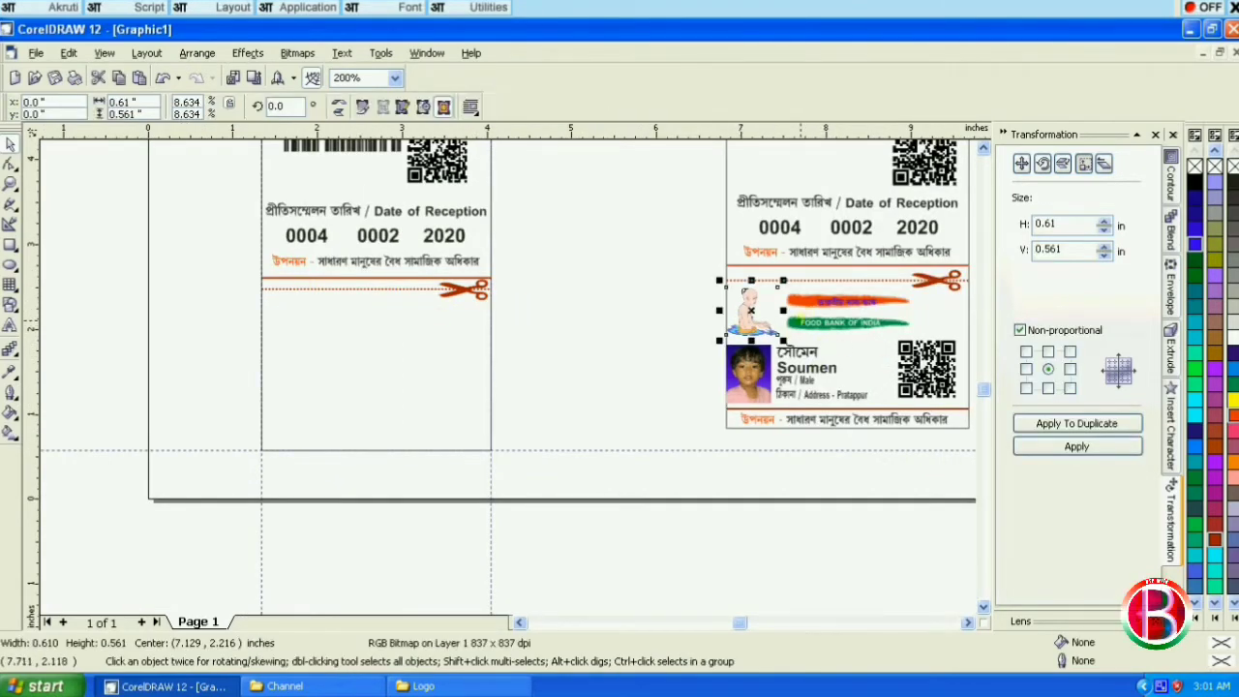
shift+click(796, 354)
shift+click(797, 369)
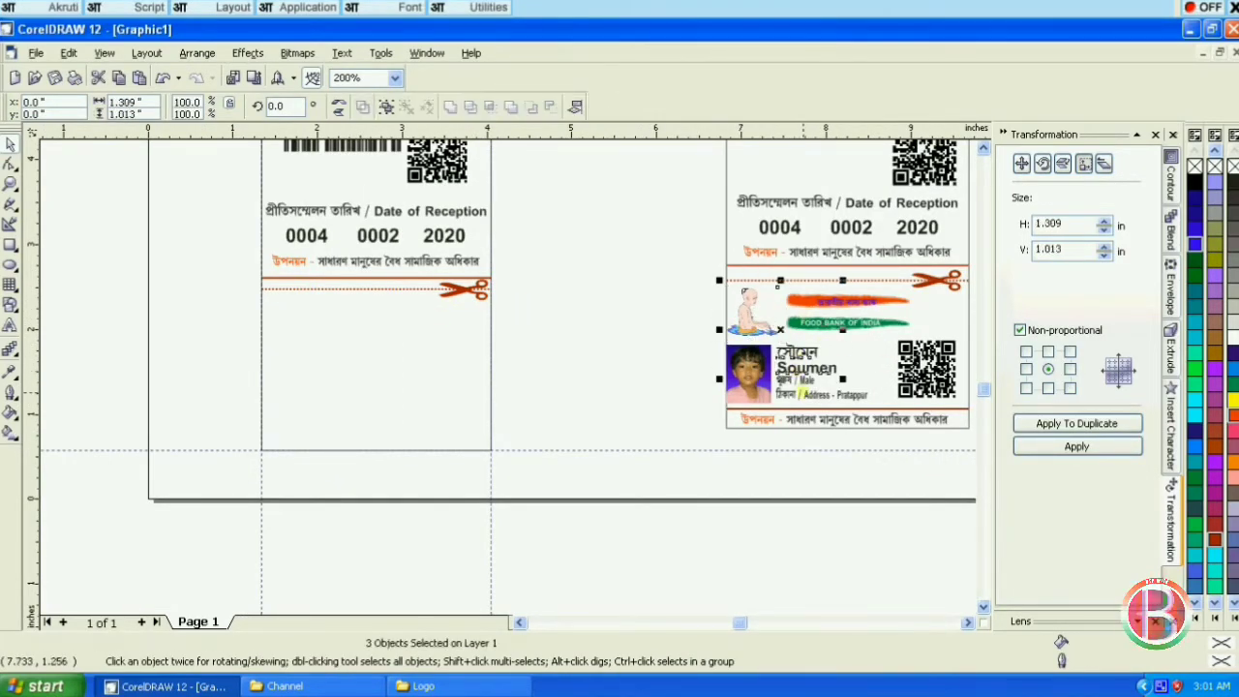
shift+click(801, 381)
shift+click(808, 393)
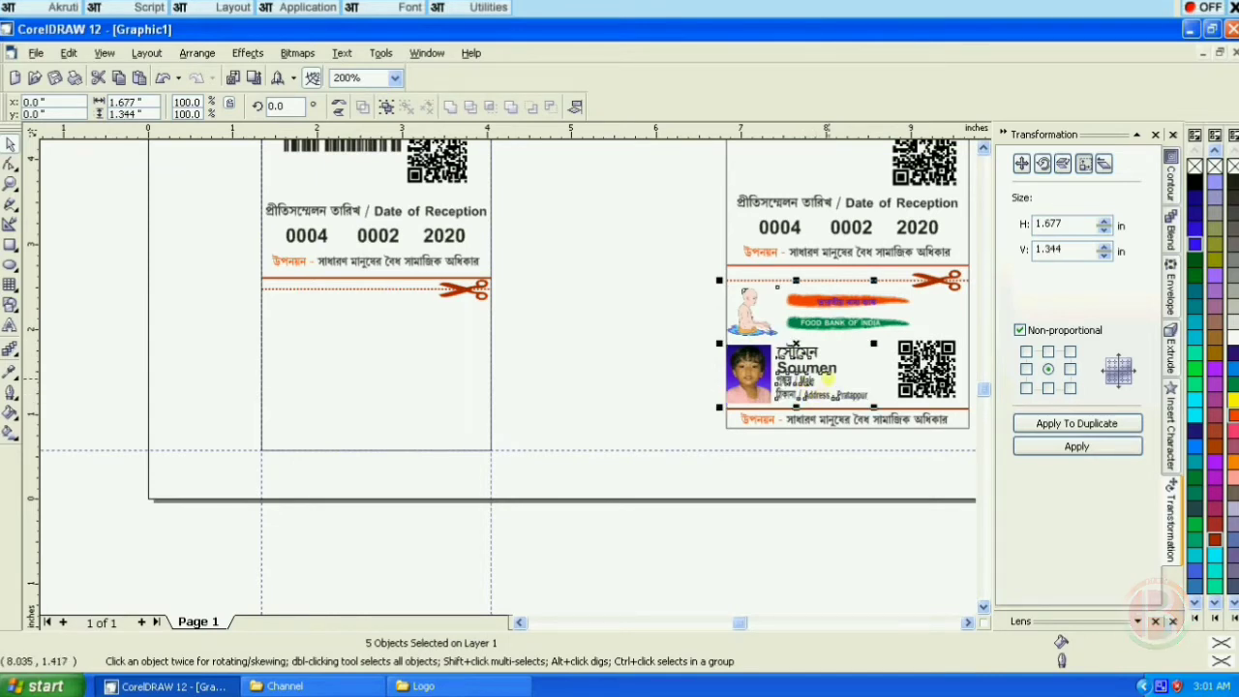
drag(796, 352, 338, 367)
click(183, 308)
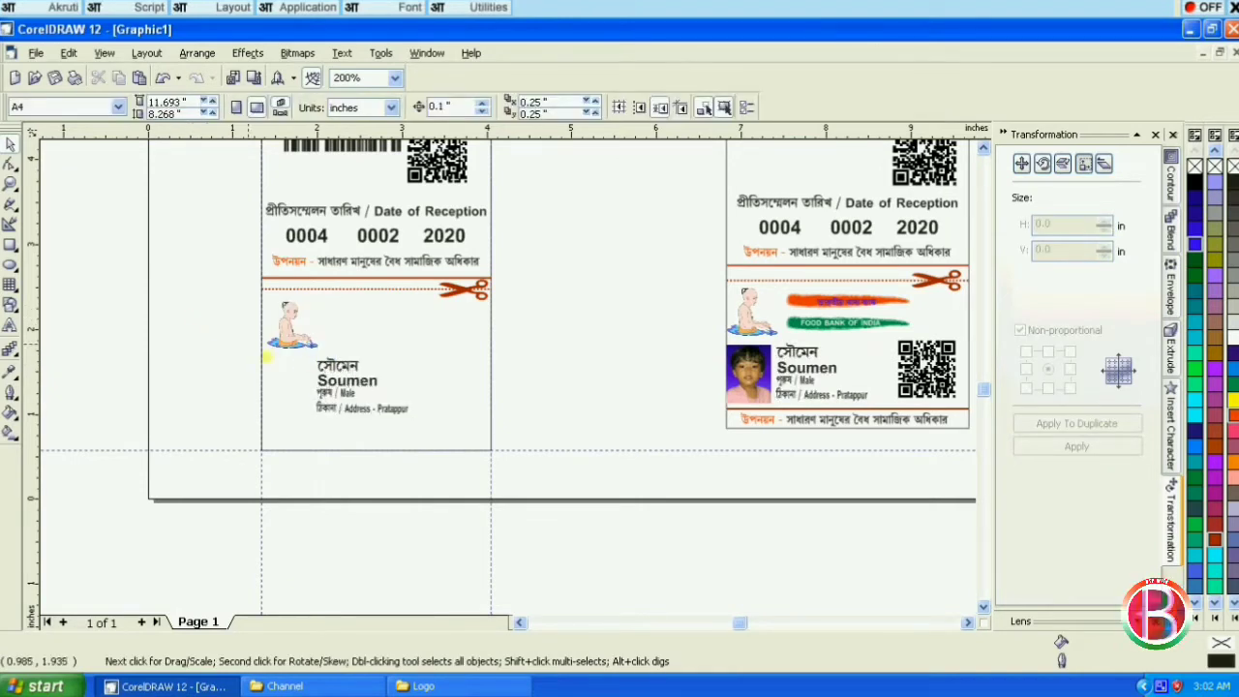
Copy the portrait photo and the lower QR code from the reference card to either side of the new card's name and address text.
click(762, 363)
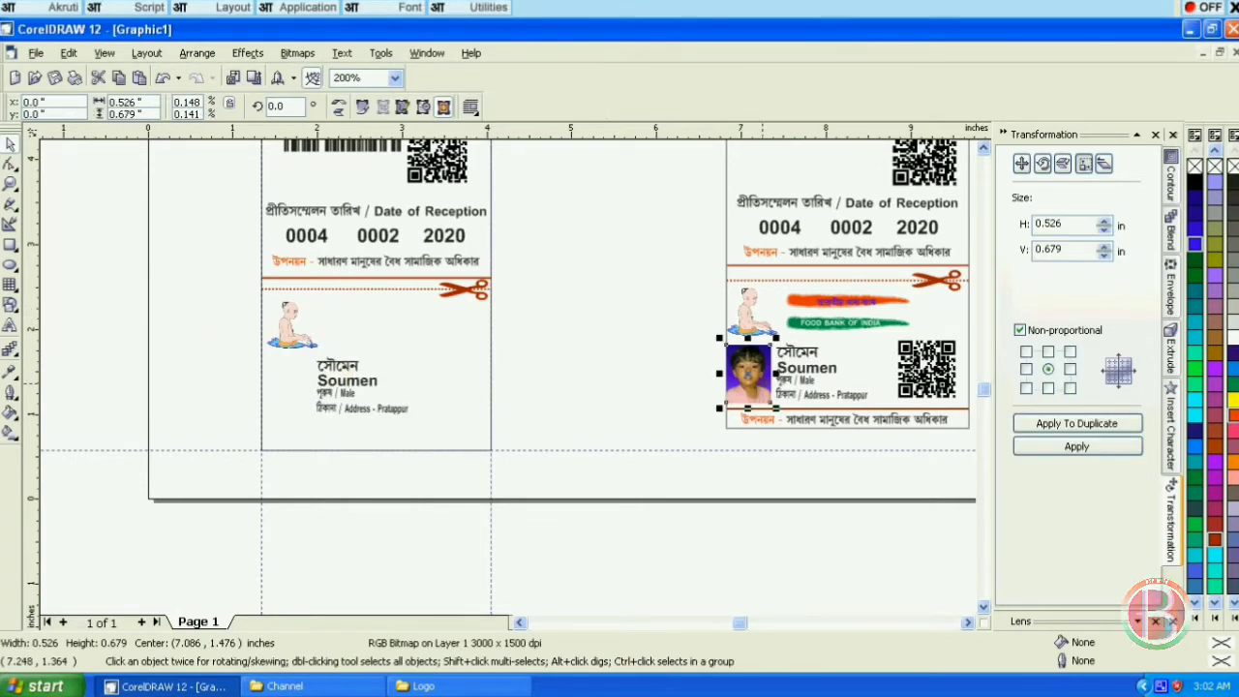
drag(761, 377, 301, 389)
click(193, 352)
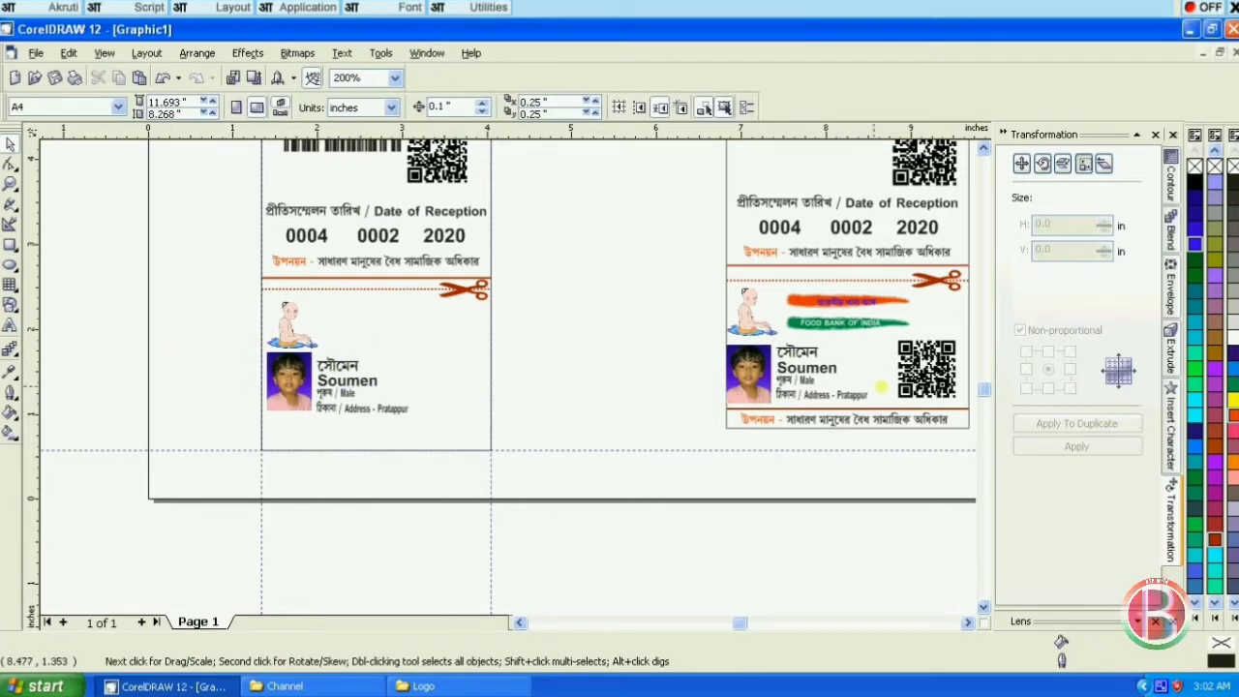
click(923, 379)
drag(923, 379, 451, 378)
click(158, 342)
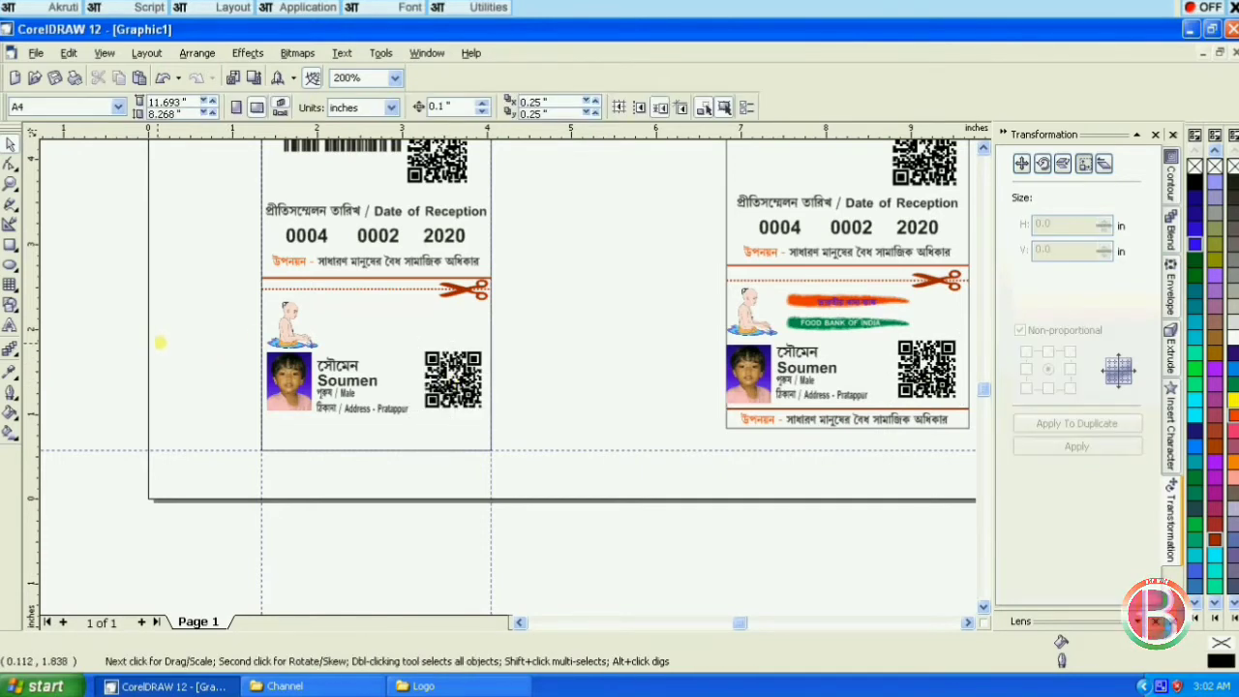
Copy the Bengali slogan at the foot of the reference card to the bottom of the new card.
click(811, 422)
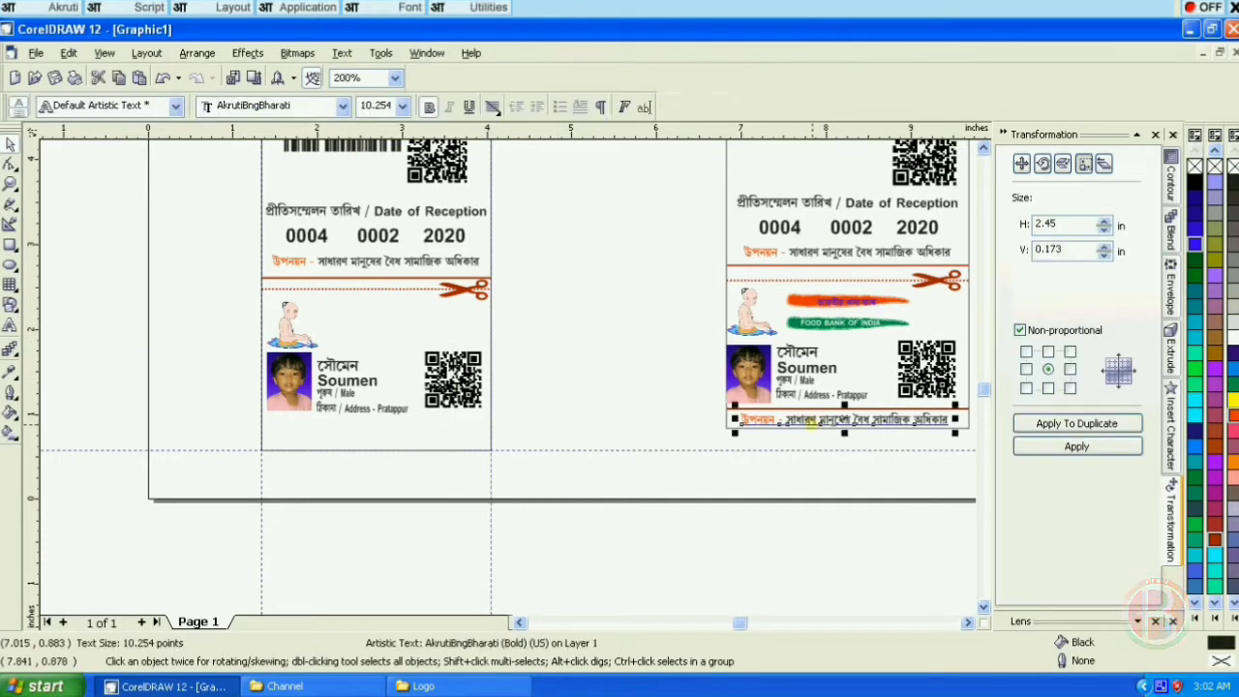
drag(810, 424, 348, 440)
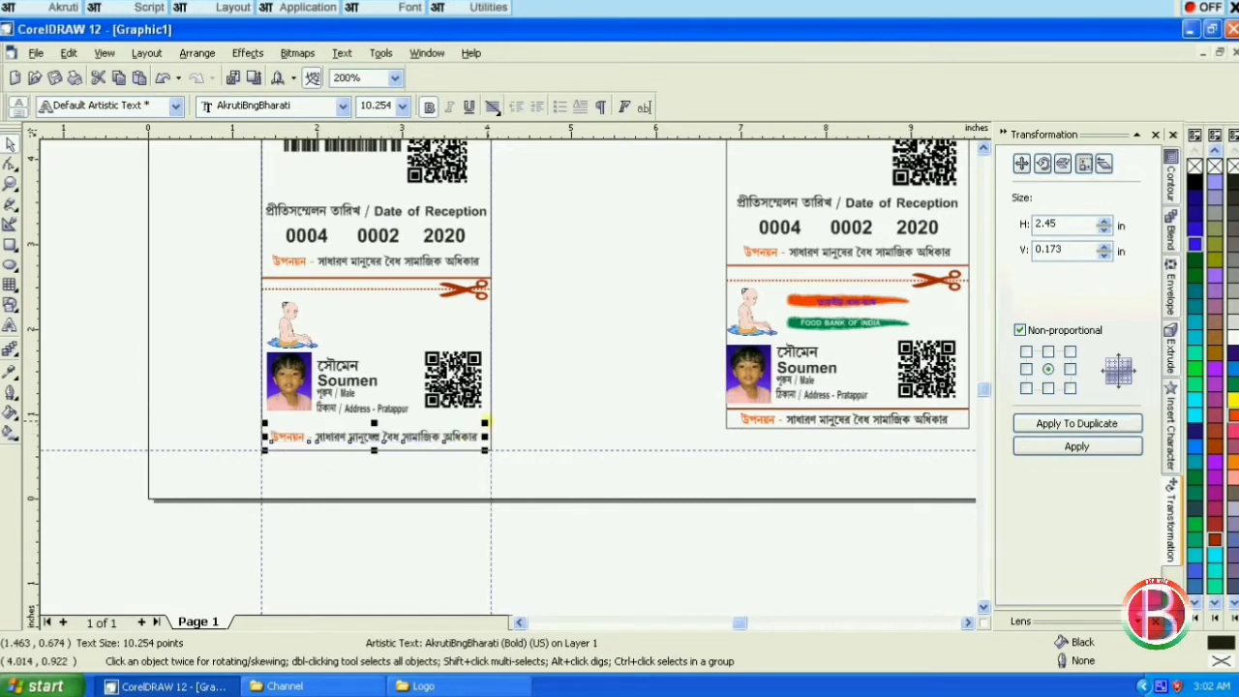
shift+click(489, 413)
click(616, 326)
Centre the bottom slogan horizontally on the new card's outline.
click(409, 433)
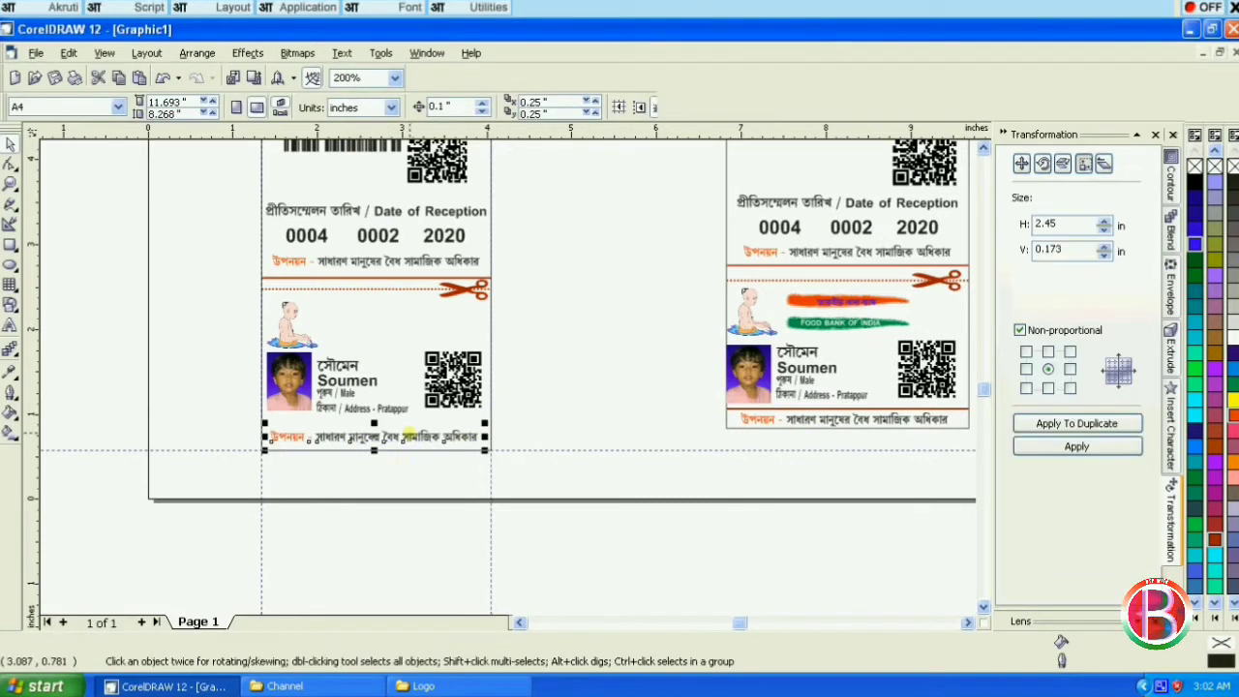
click(404, 438)
click(401, 457)
click(392, 443)
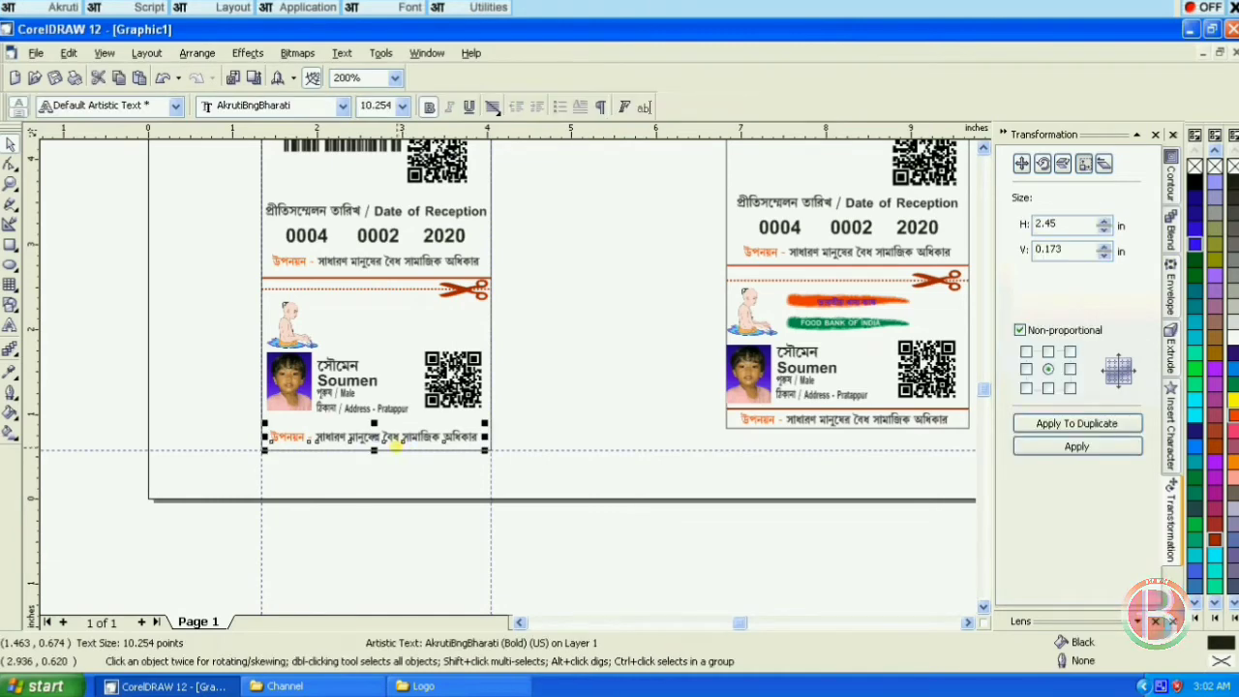
shift+click(396, 448)
click(575, 107)
click(661, 451)
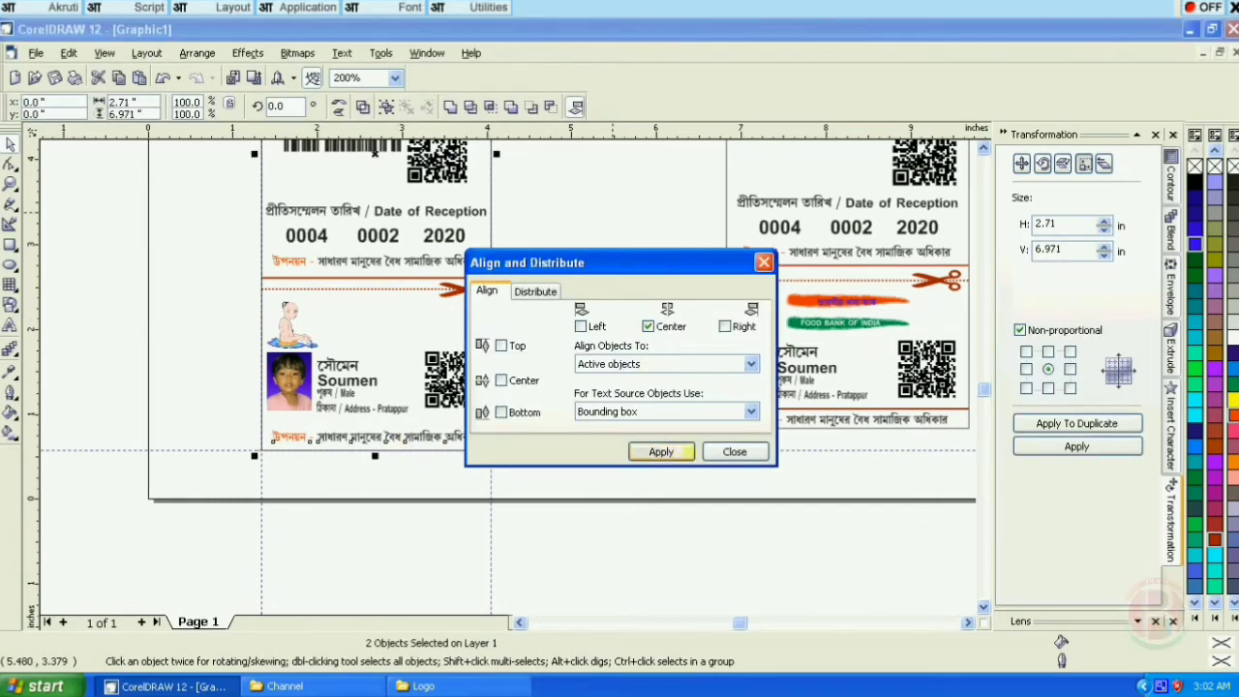
click(735, 451)
click(170, 407)
Duplicate the solid dark red line straight down to just above the bottom slogan.
click(315, 278)
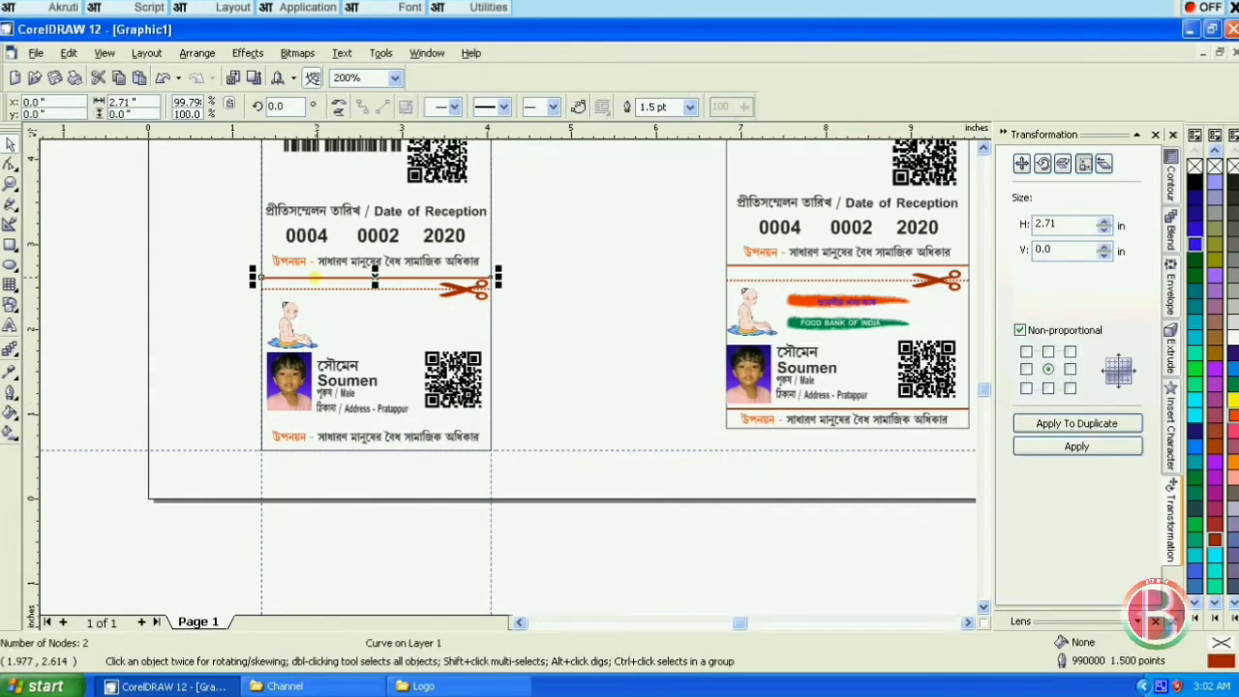
drag(376, 278, 377, 423)
right_click(377, 423)
click(401, 484)
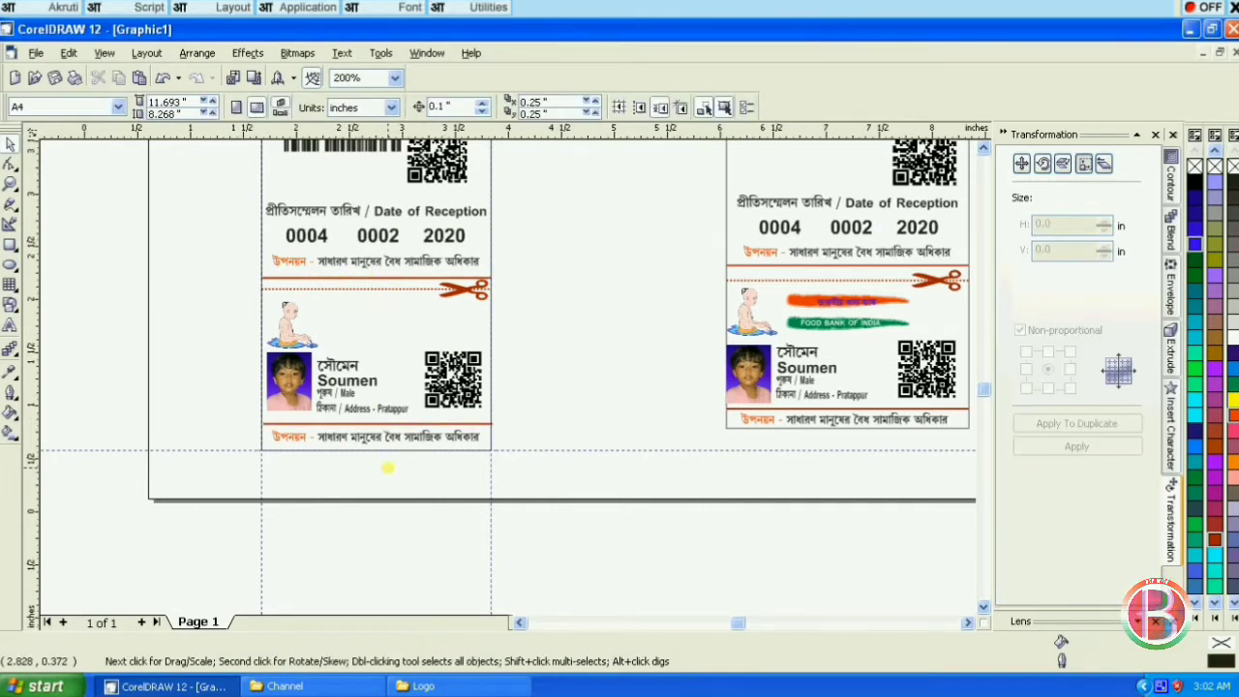
Shorten the right end of the lower dark red line so it stops at the card's edge.
scroll(423, 445, up, 2)
click(580, 386)
scroll(610, 384, up, 2)
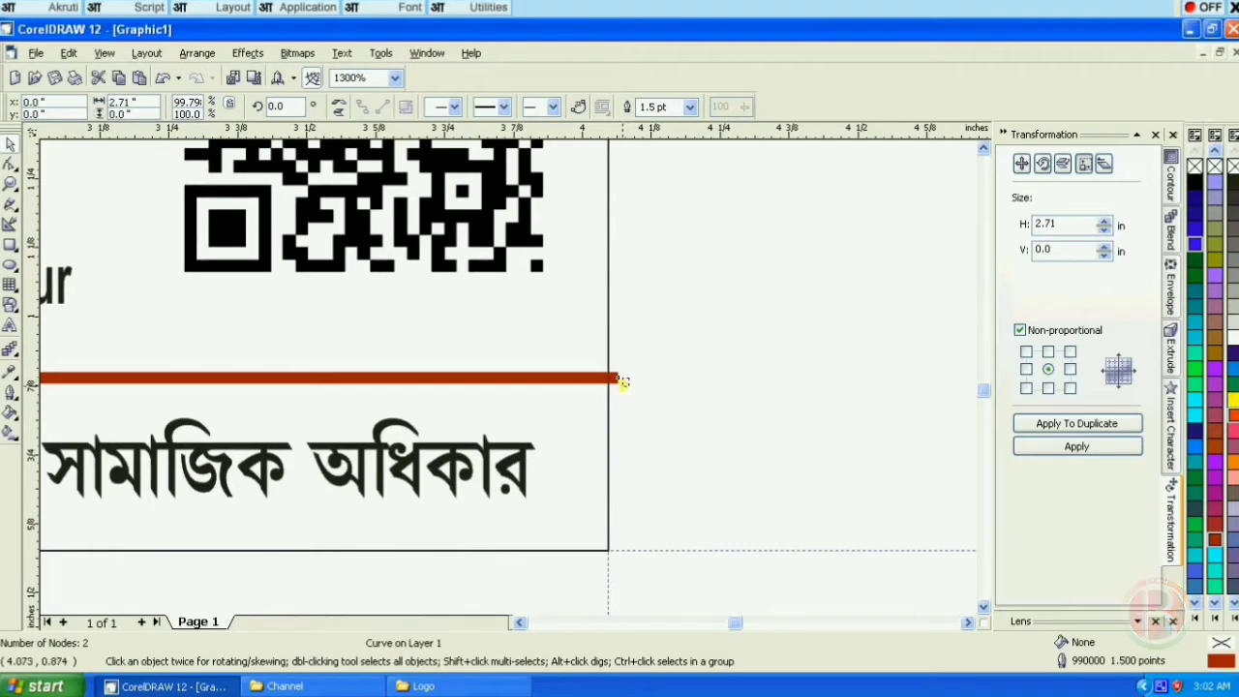
drag(624, 377, 609, 387)
click(649, 431)
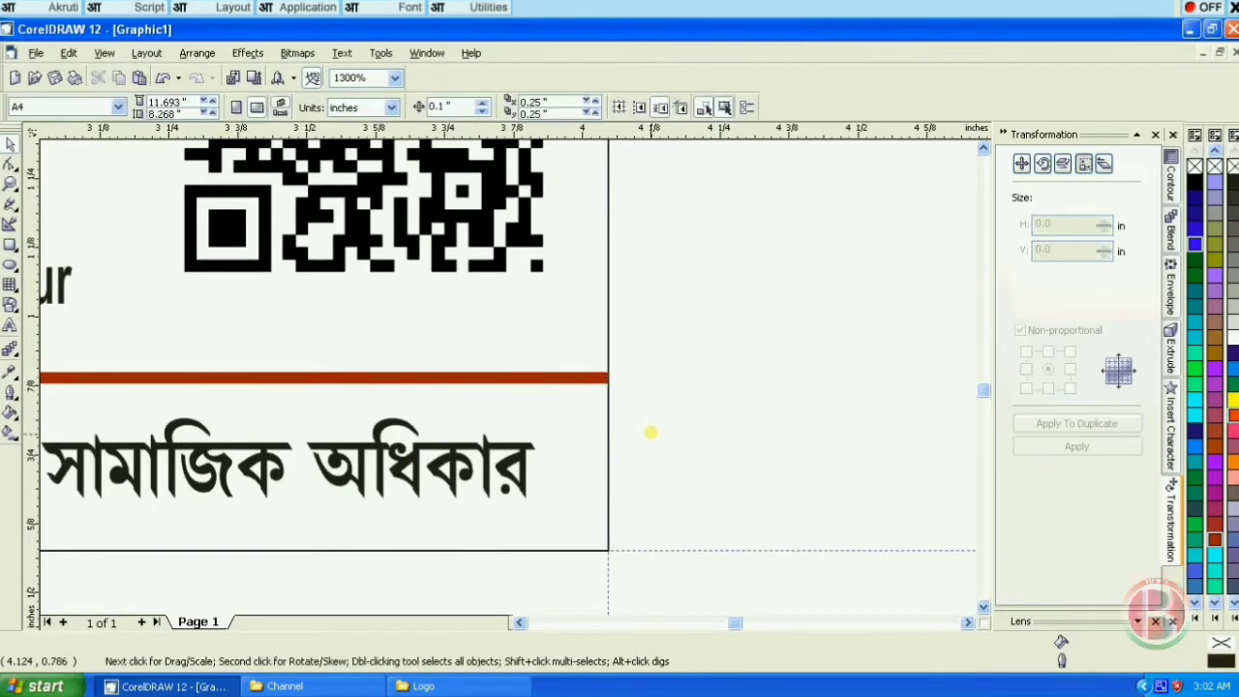
scroll(633, 382, down, 6)
scroll(677, 345, up, 2)
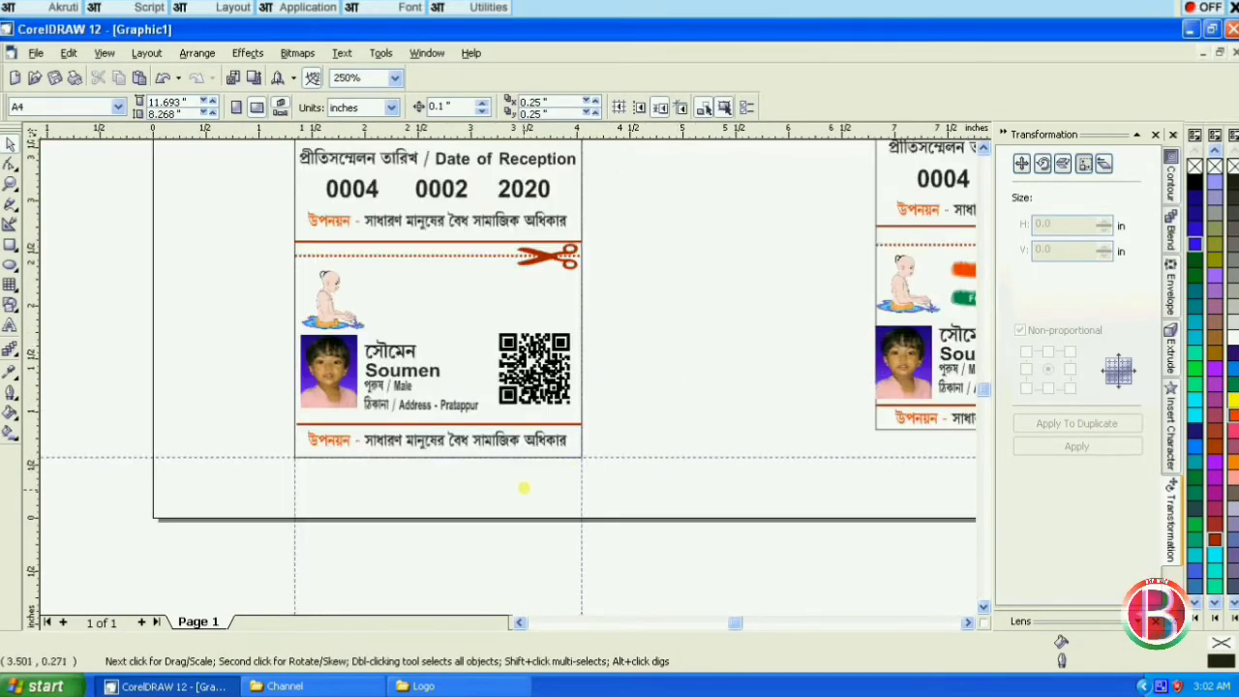
scroll(521, 349, up, 1)
scroll(330, 302, down, 2)
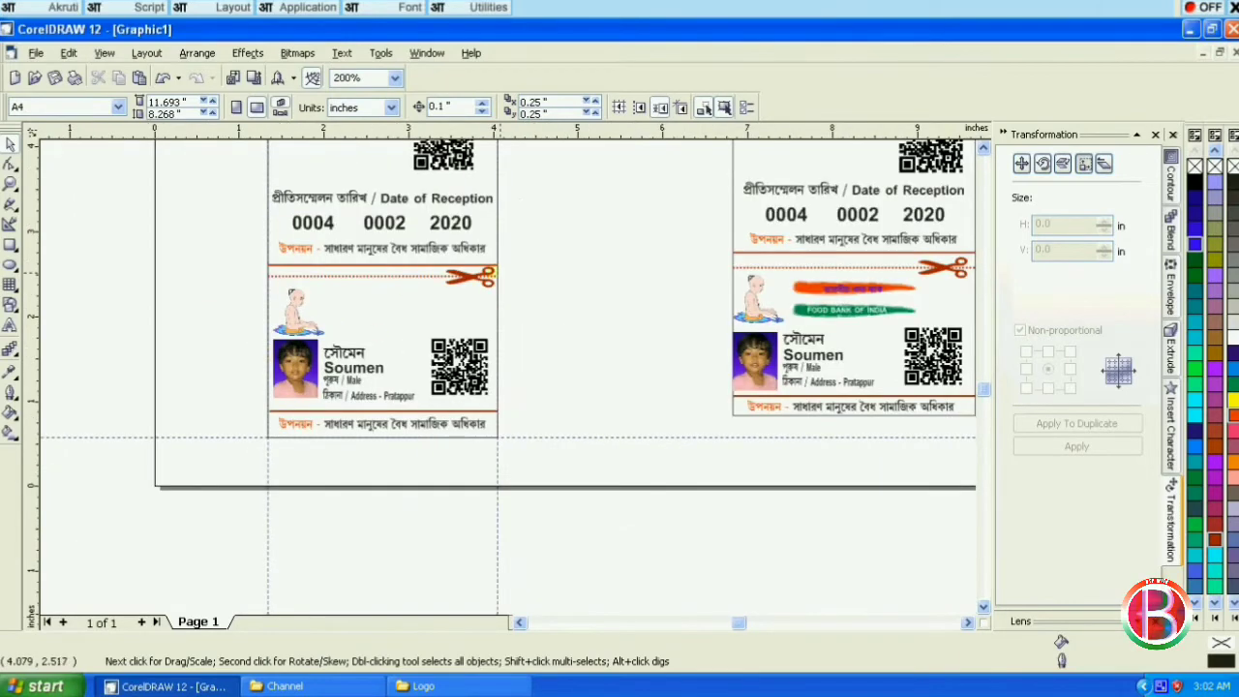
scroll(753, 327, down, 1)
click(757, 290)
scroll(757, 285, up, 3)
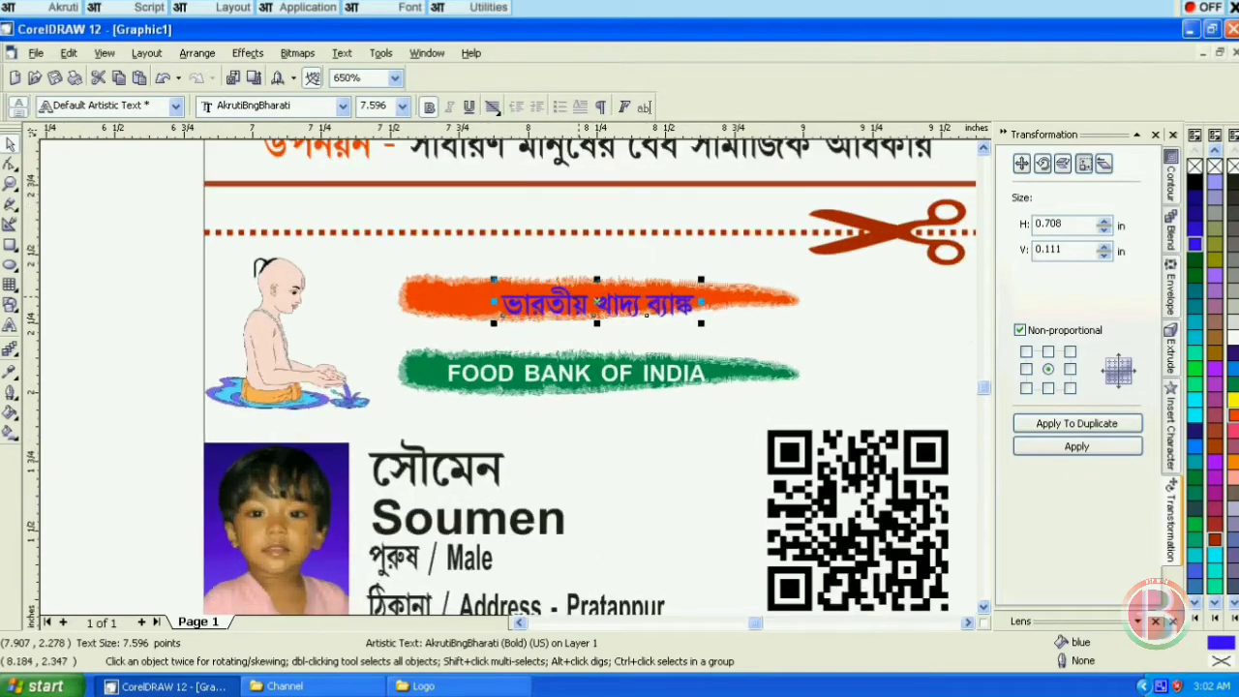
click(433, 279)
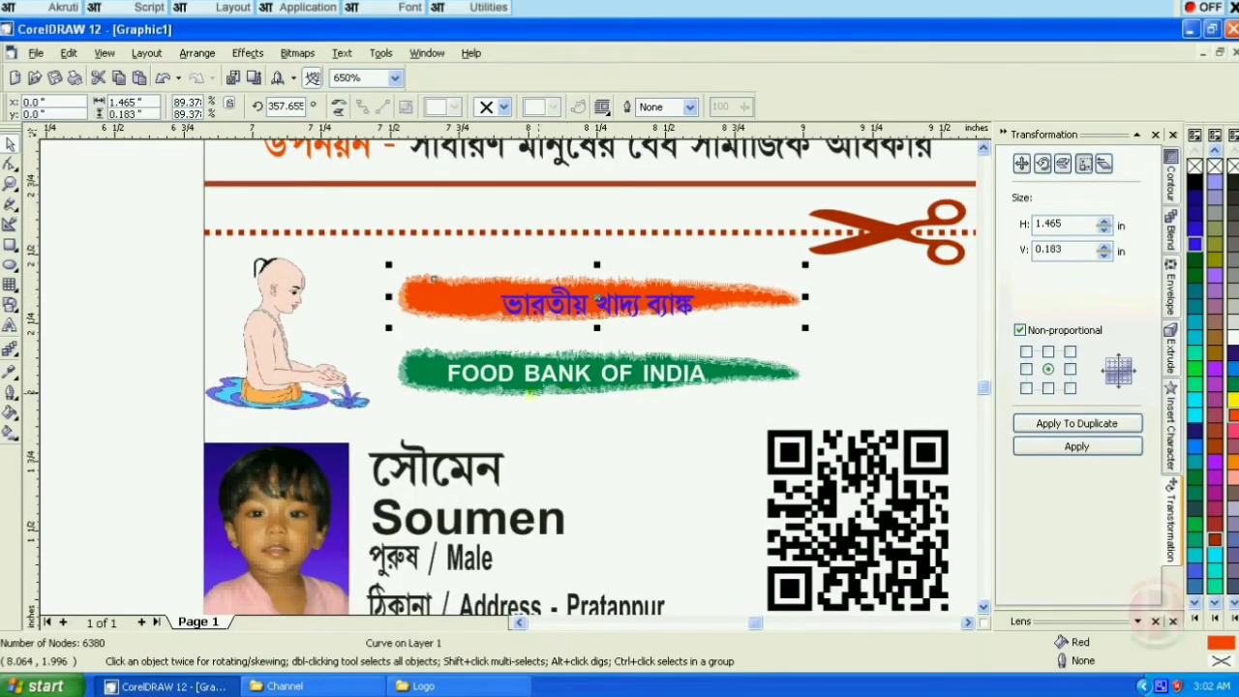
shift+click(409, 357)
shift+click(469, 380)
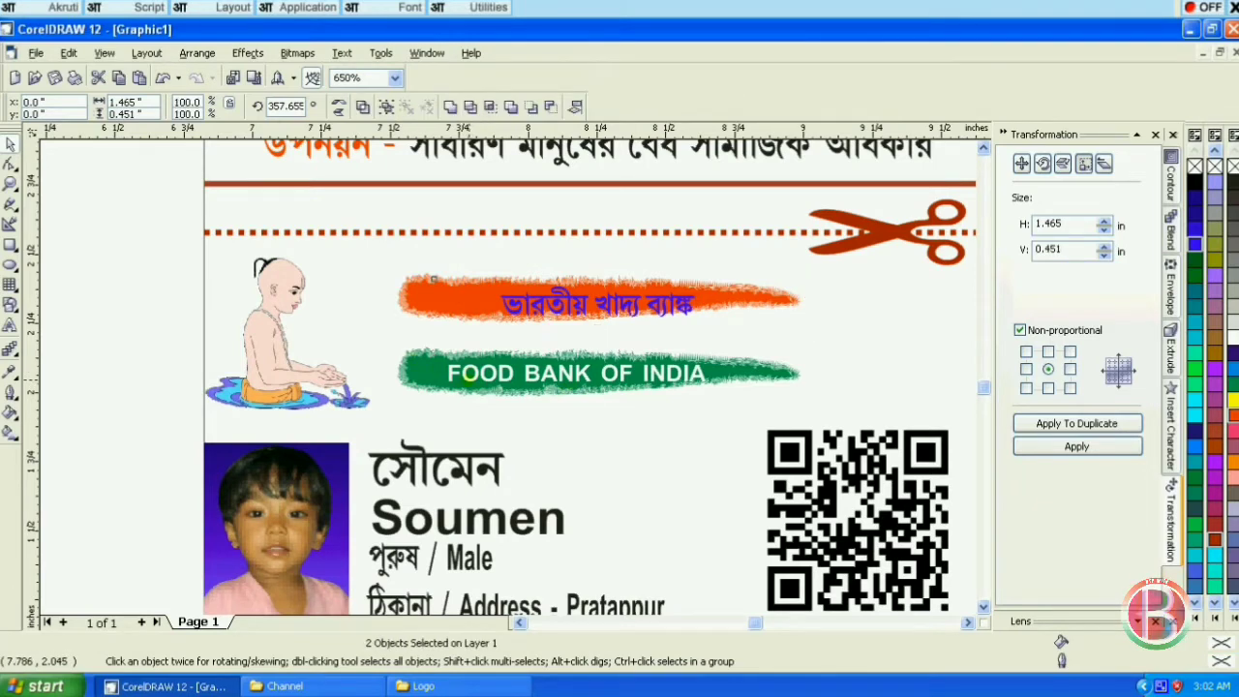
key(Escape)
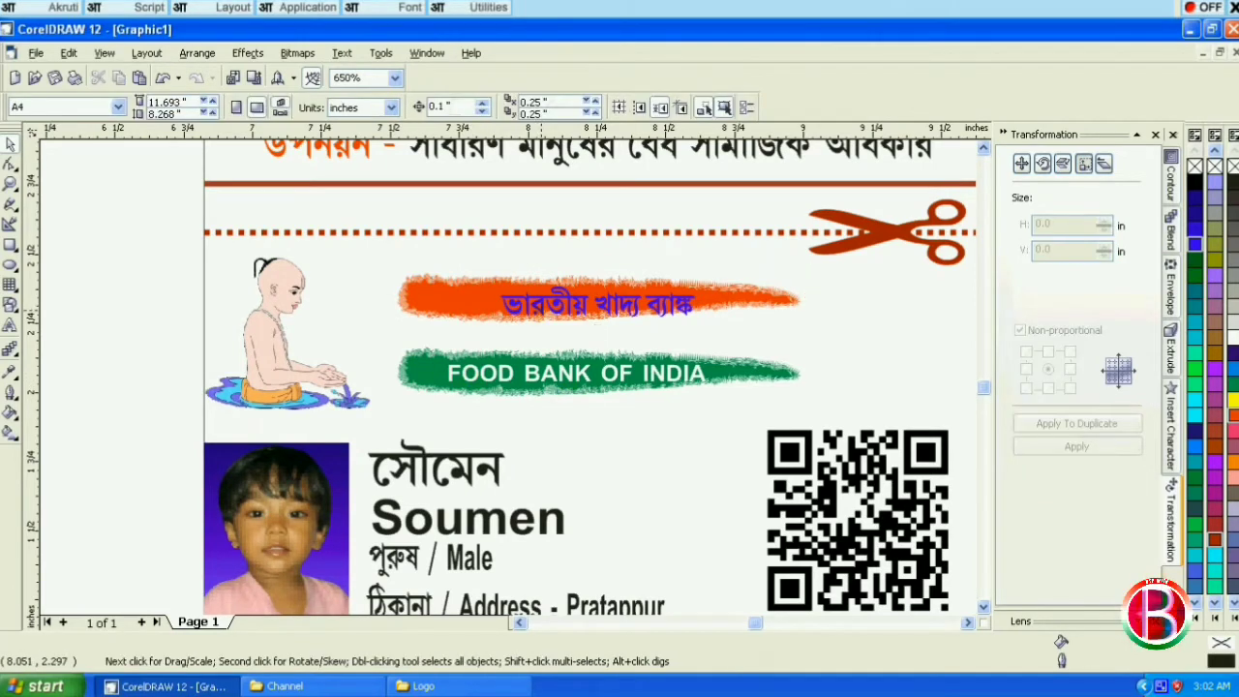
click(544, 308)
Copy the praying figure and the orange and green brush-stroke banners with their text from the reference card to beside the new card.
drag(152, 244, 858, 418)
scroll(853, 407, down, 5)
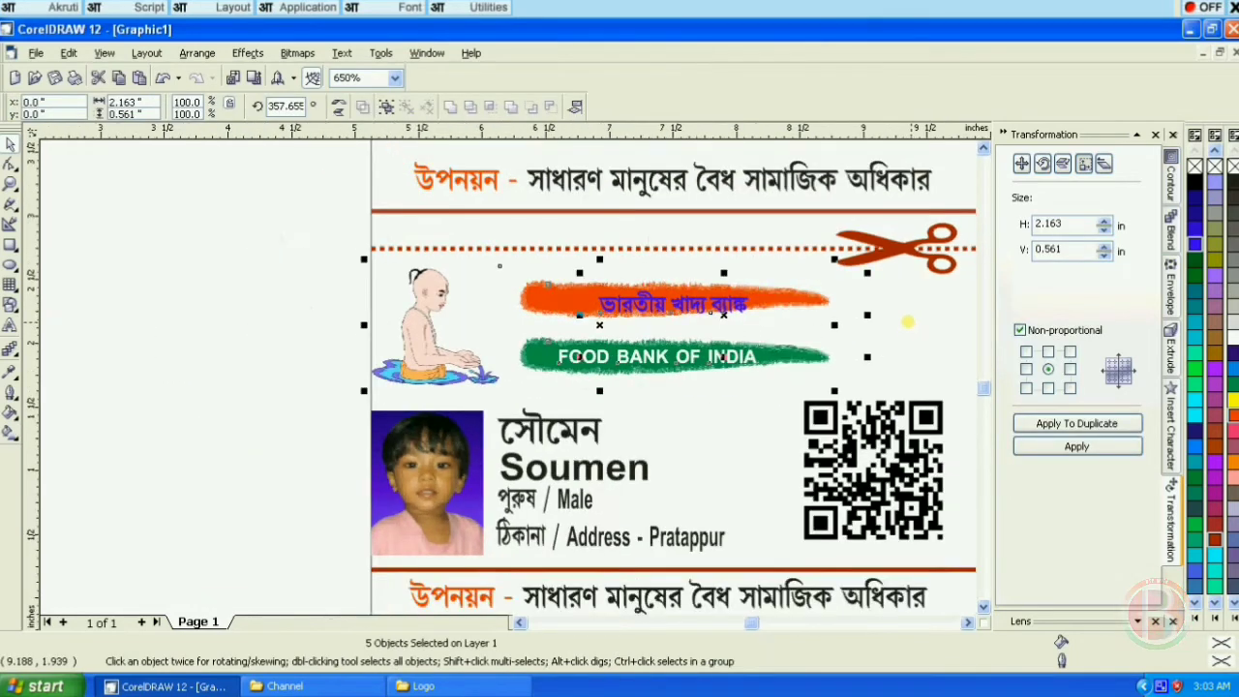
drag(855, 319, 484, 327)
right_click(485, 328)
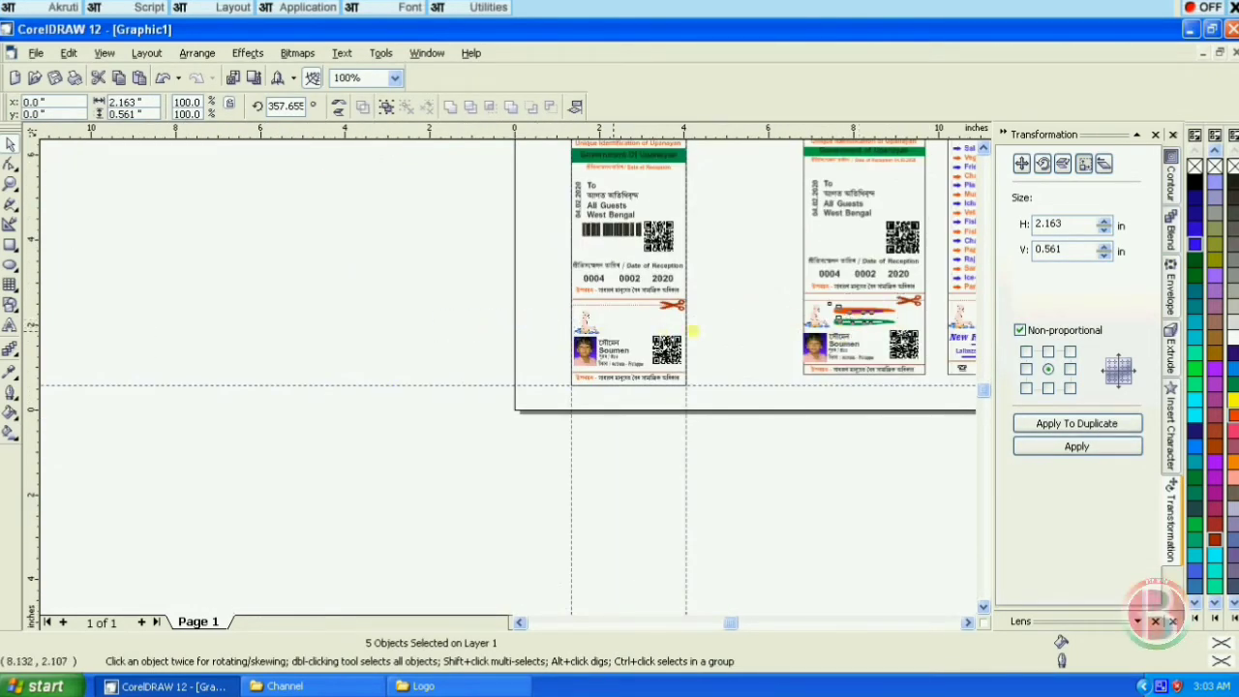
Move the two copied banners with their text into the new card, beside the praying figure and below the dotted line.
scroll(696, 328, up, 2)
click(307, 392)
drag(92, 269, 329, 391)
mouse_move(197, 319)
mouse_down()
mouse_move(507, 318)
mouse_move(527, 304)
mouse_up()
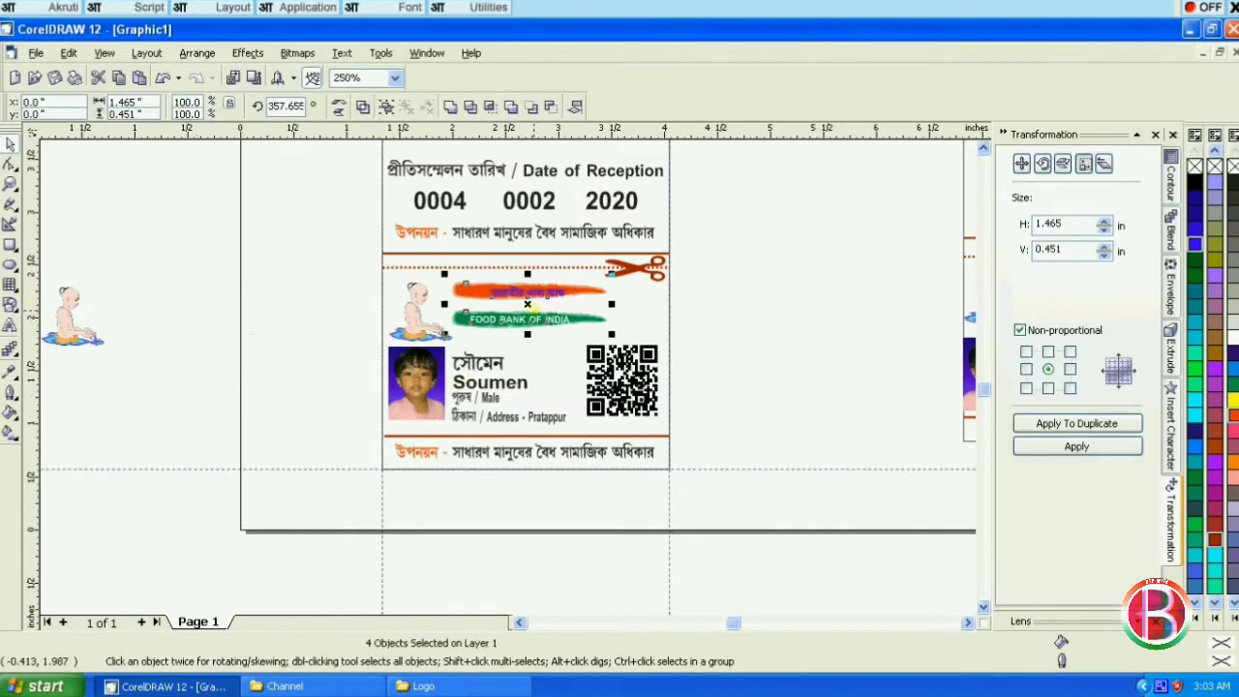
Centre the two brush-stroke banners and their text horizontally on the new card's outline.
shift+click(654, 295)
click(575, 106)
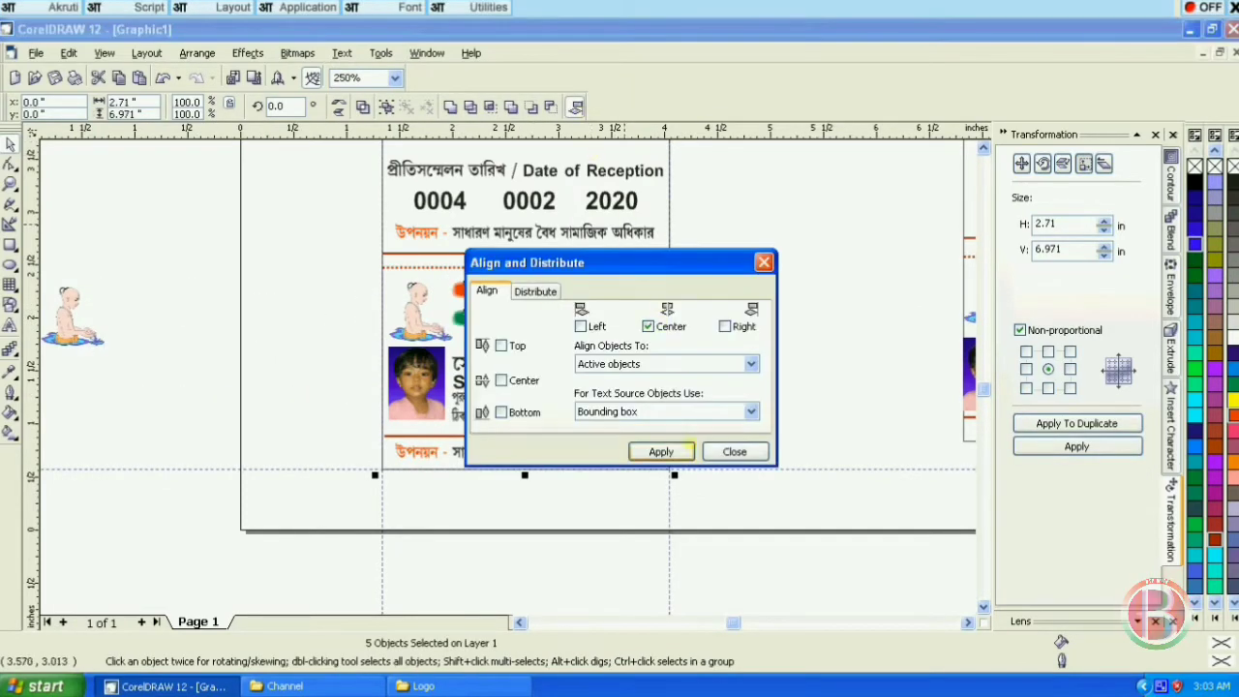
click(682, 448)
click(734, 450)
click(276, 327)
Delete the surplus praying figure lying outside the page.
scroll(531, 306, up, 1)
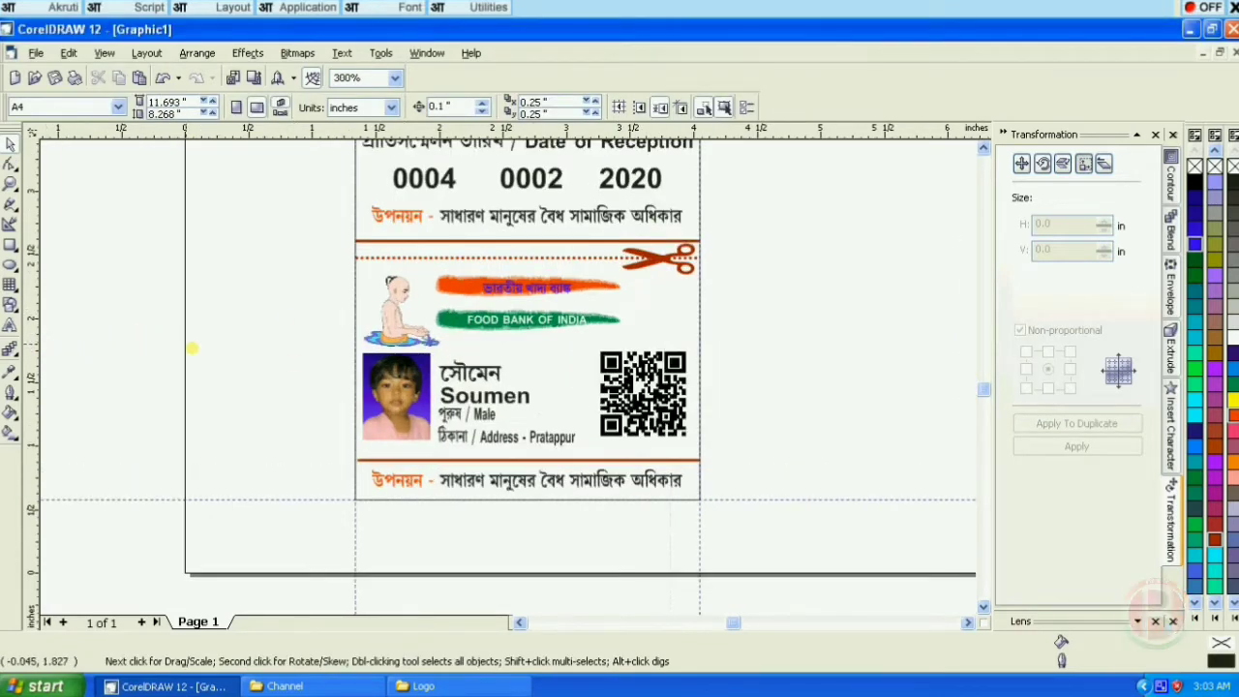
scroll(191, 347, down, 2)
click(49, 351)
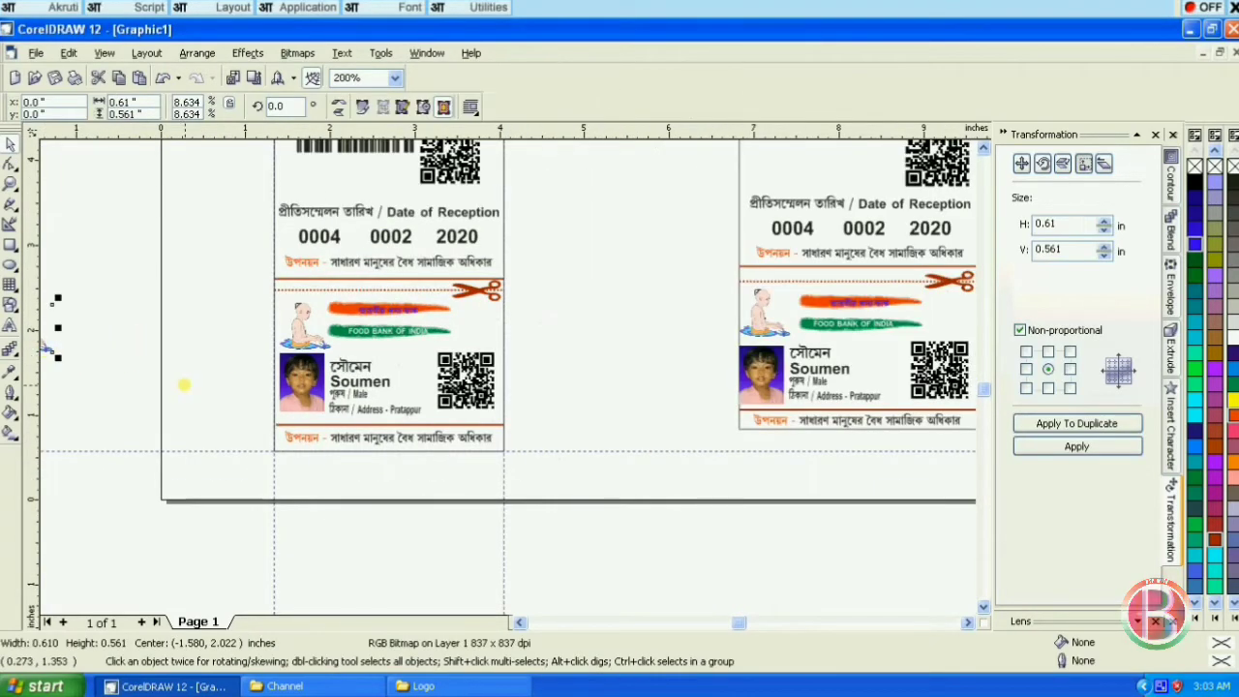
scroll(326, 306, up, 4)
click(352, 295)
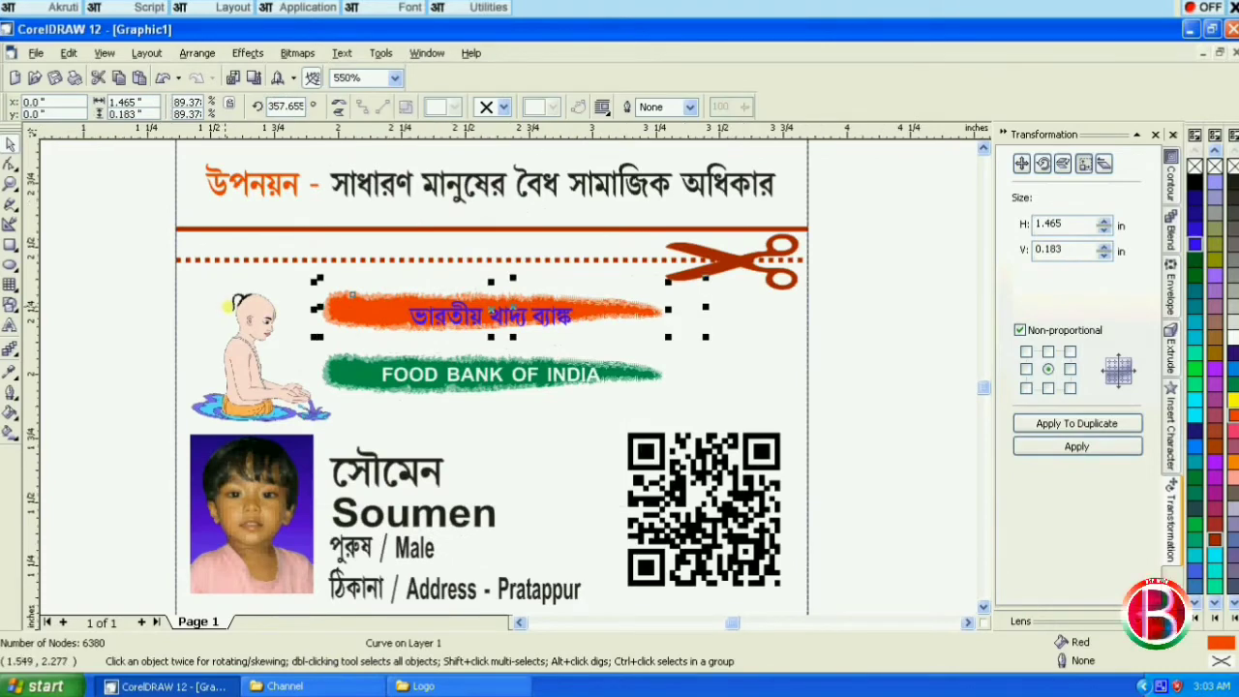
scroll(229, 306, up, 1)
click(718, 315)
Copy the meditating figure and the AADHAAR logo from the reference card into the header of the new card.
scroll(373, 281, down, 2)
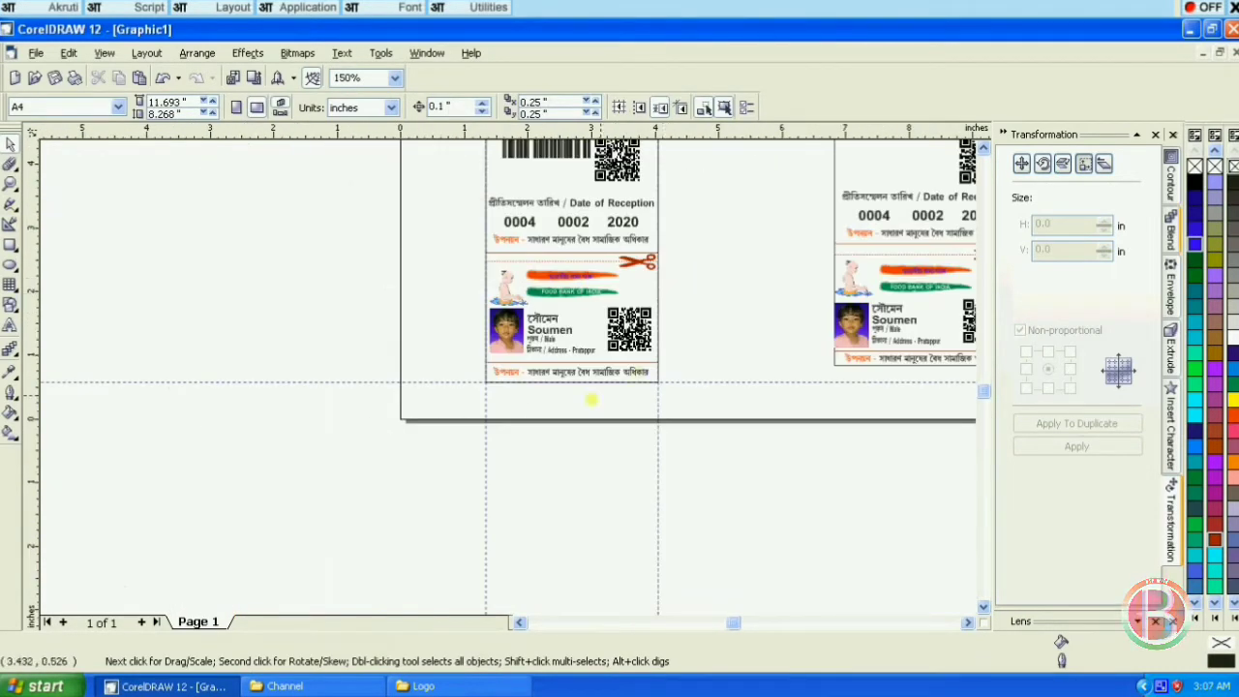
scroll(591, 398, down, 1)
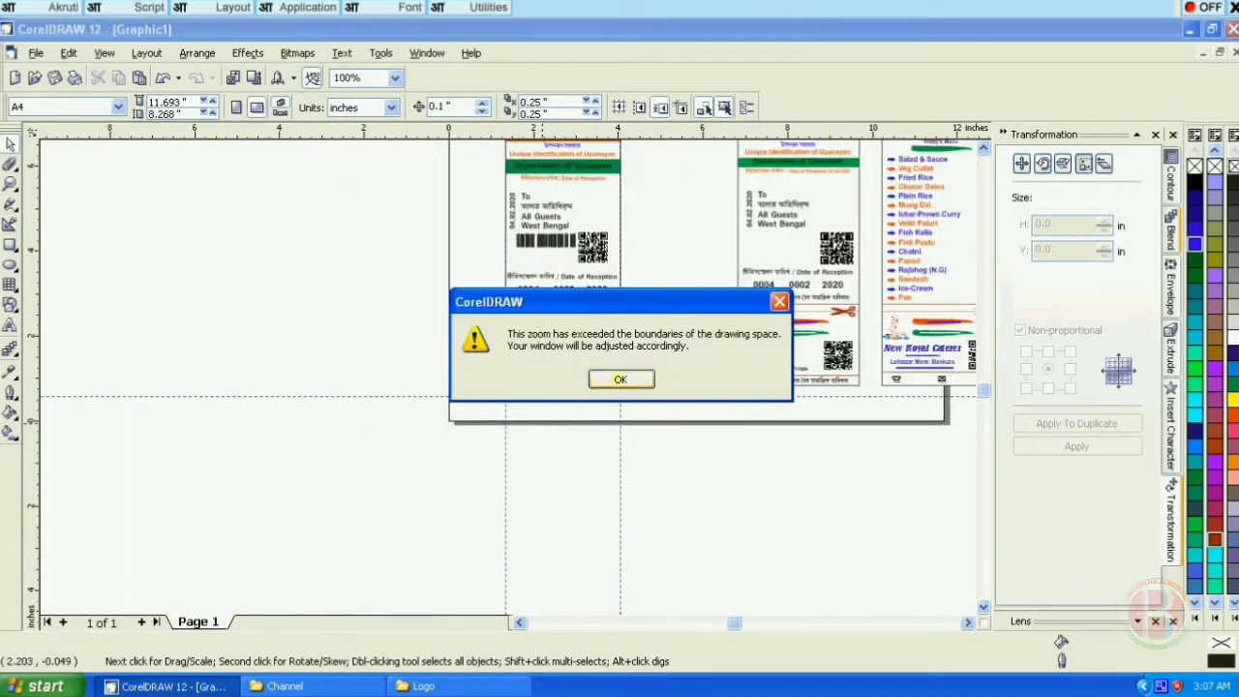
click(624, 380)
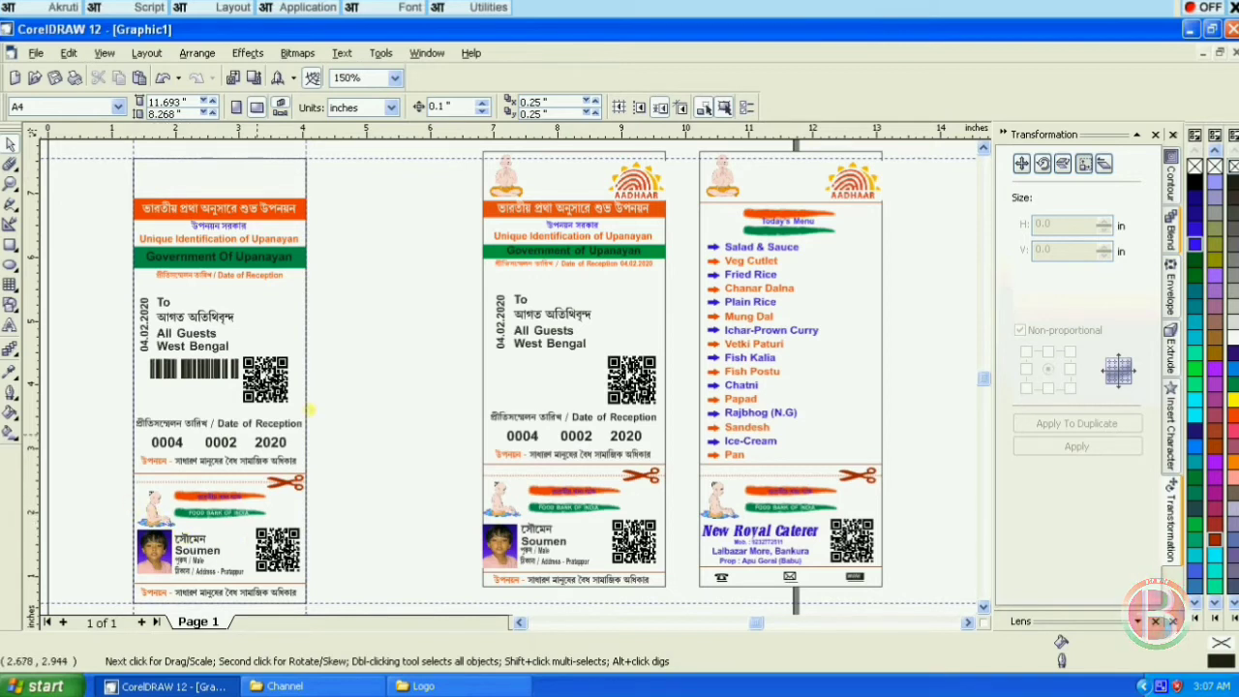
click(520, 182)
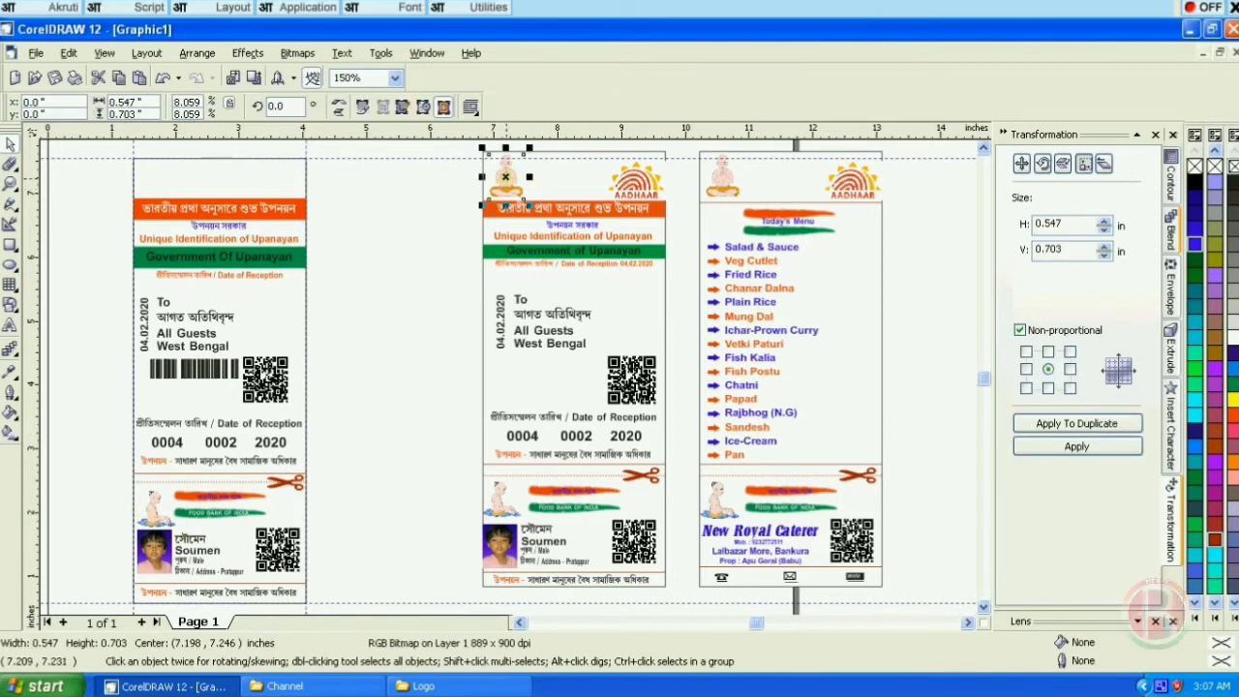
drag(521, 181, 153, 179)
click(635, 182)
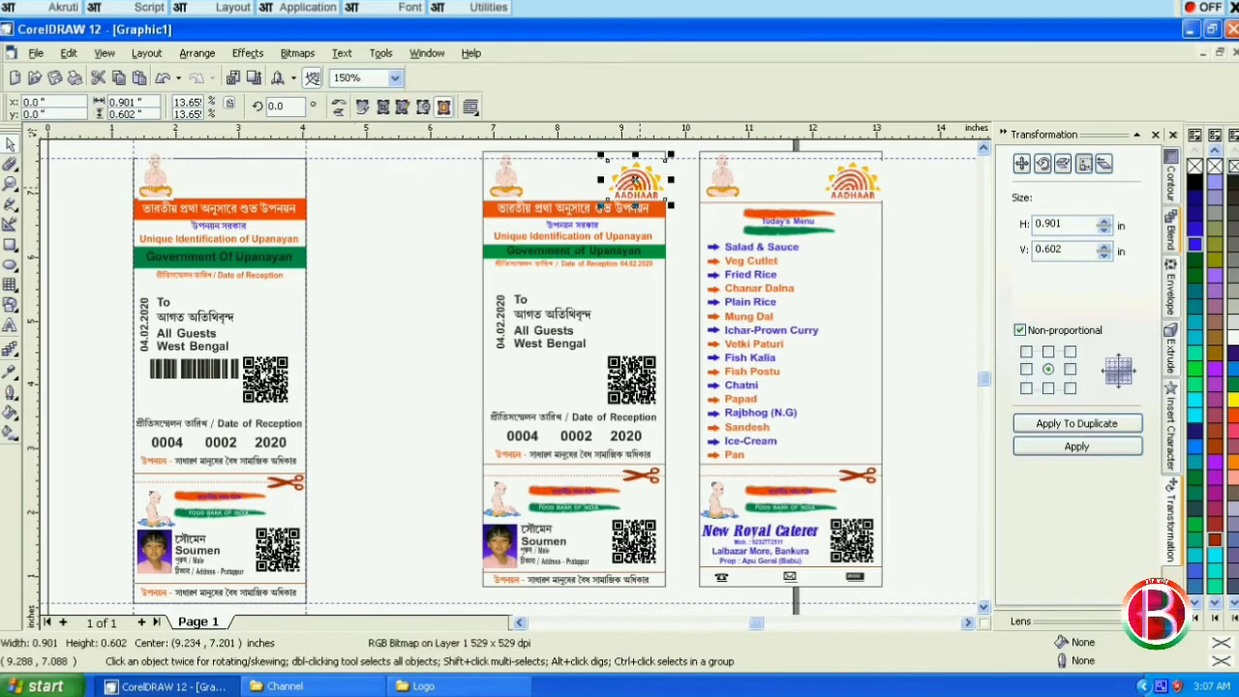
drag(635, 182, 276, 179)
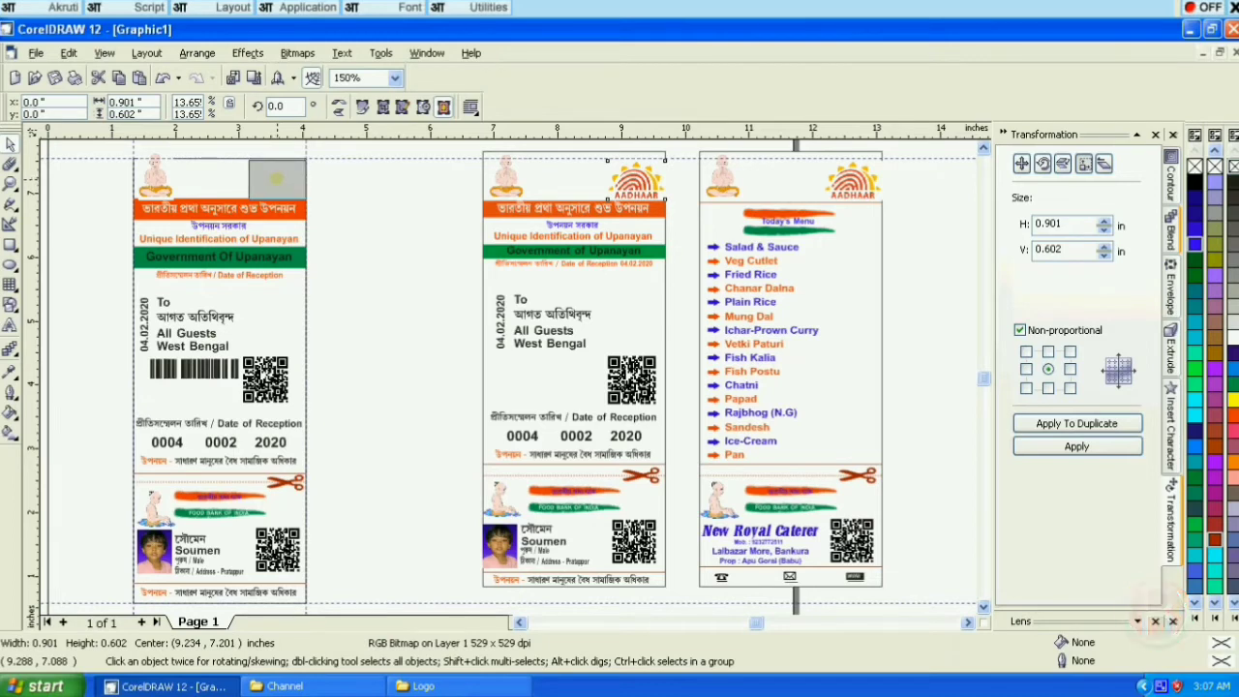
click(364, 192)
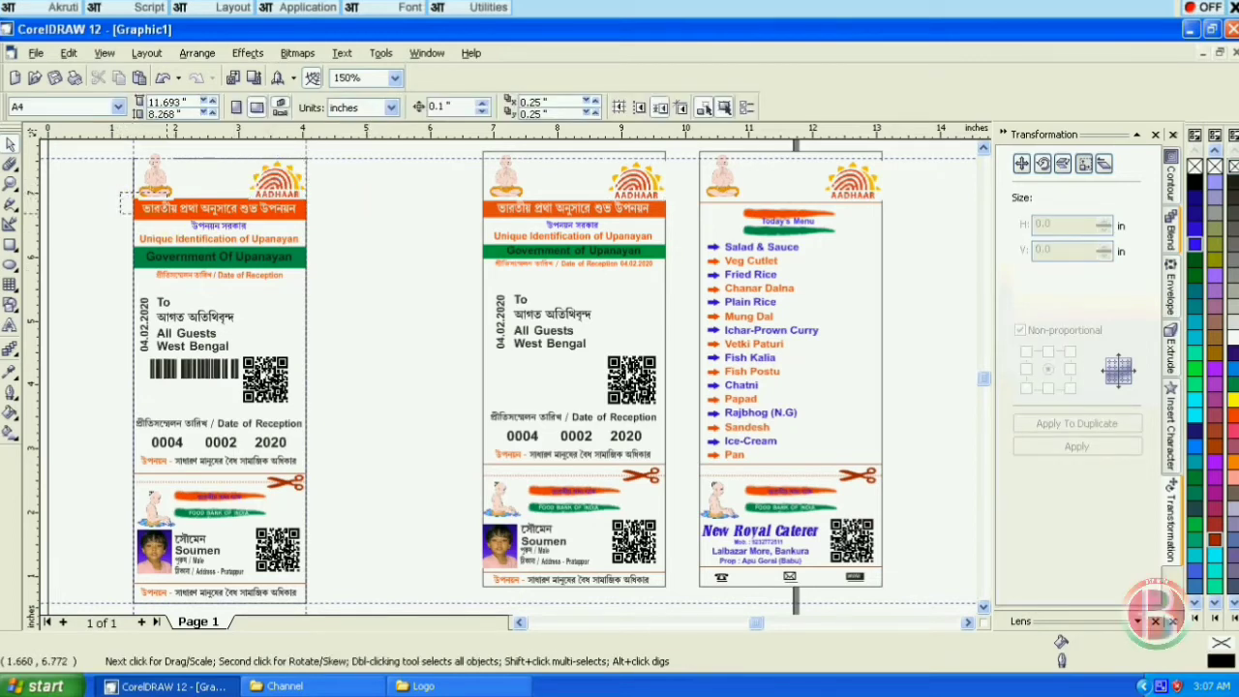
Move the new card's orange and green title bands with their text slightly down, away from the header logos.
drag(133, 213, 315, 287)
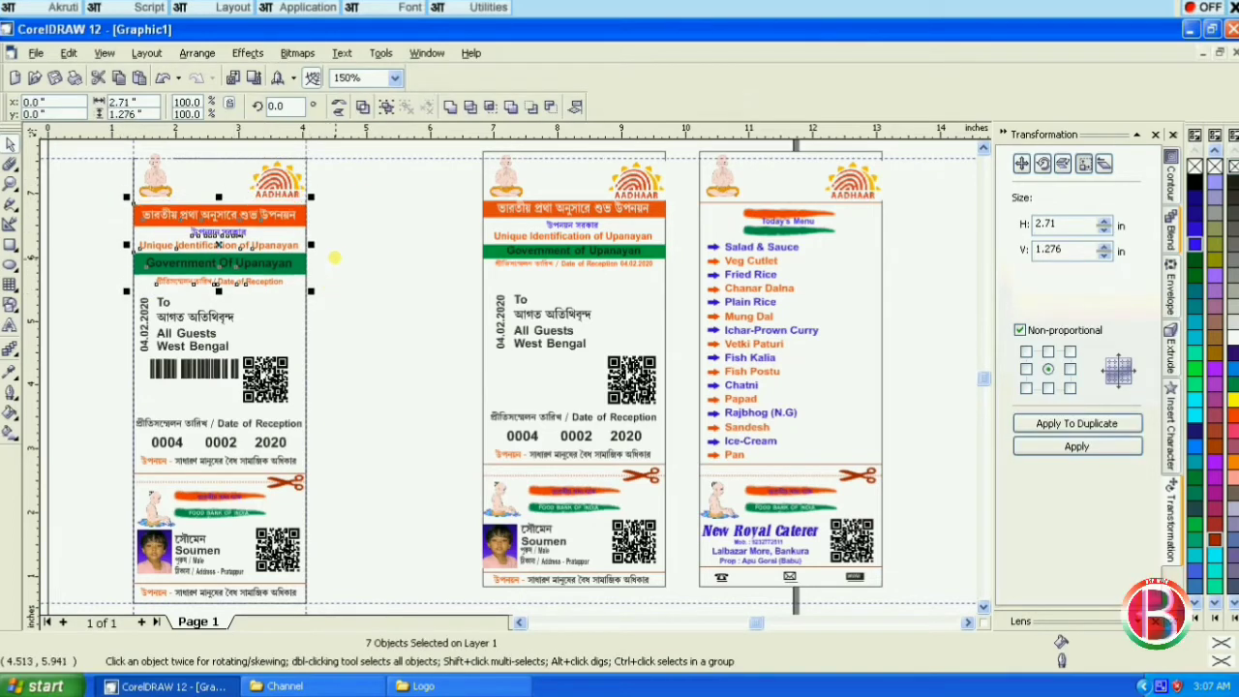
key(Down)
click(335, 248)
click(161, 189)
click(294, 193)
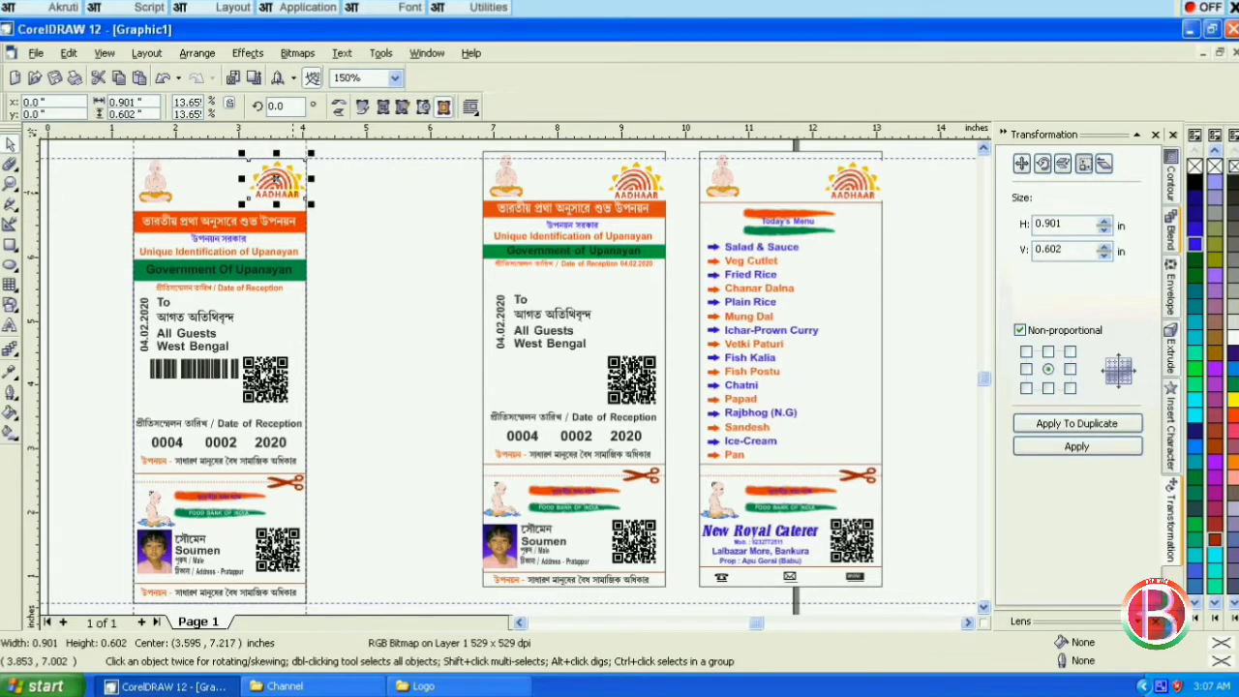
click(351, 206)
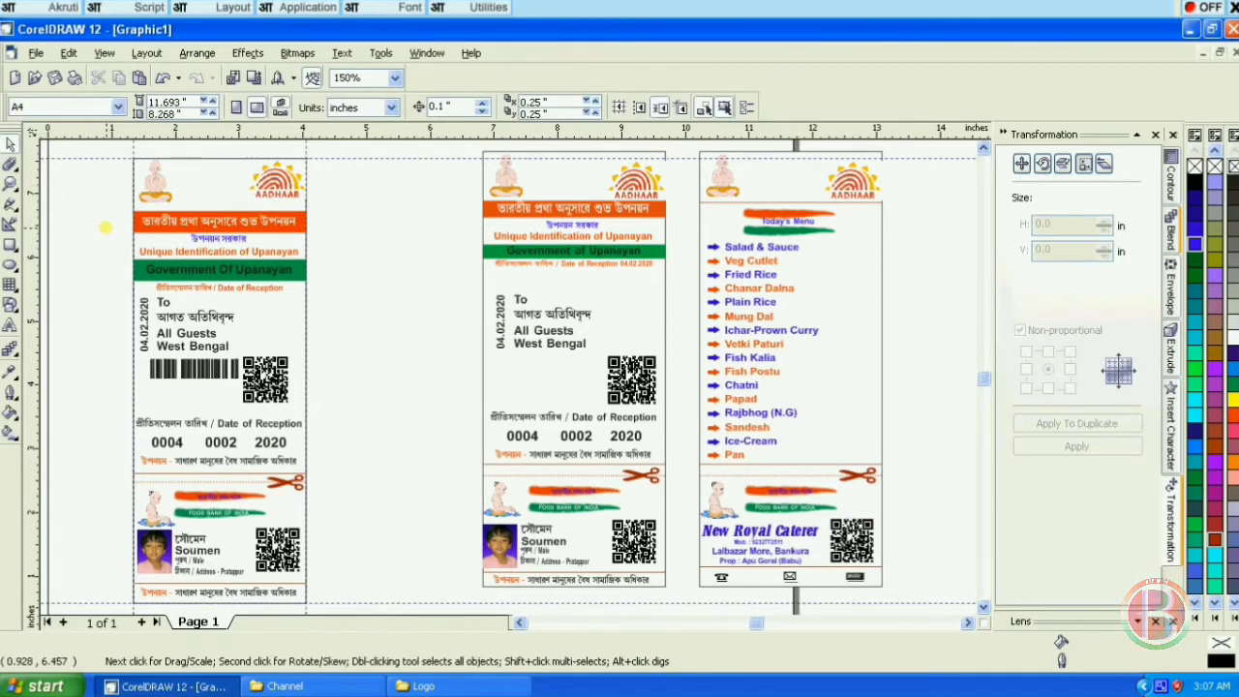
Duplicate the new card's outline rectangle and place the copy just to the right of the card as a second card.
scroll(403, 213, down, 1)
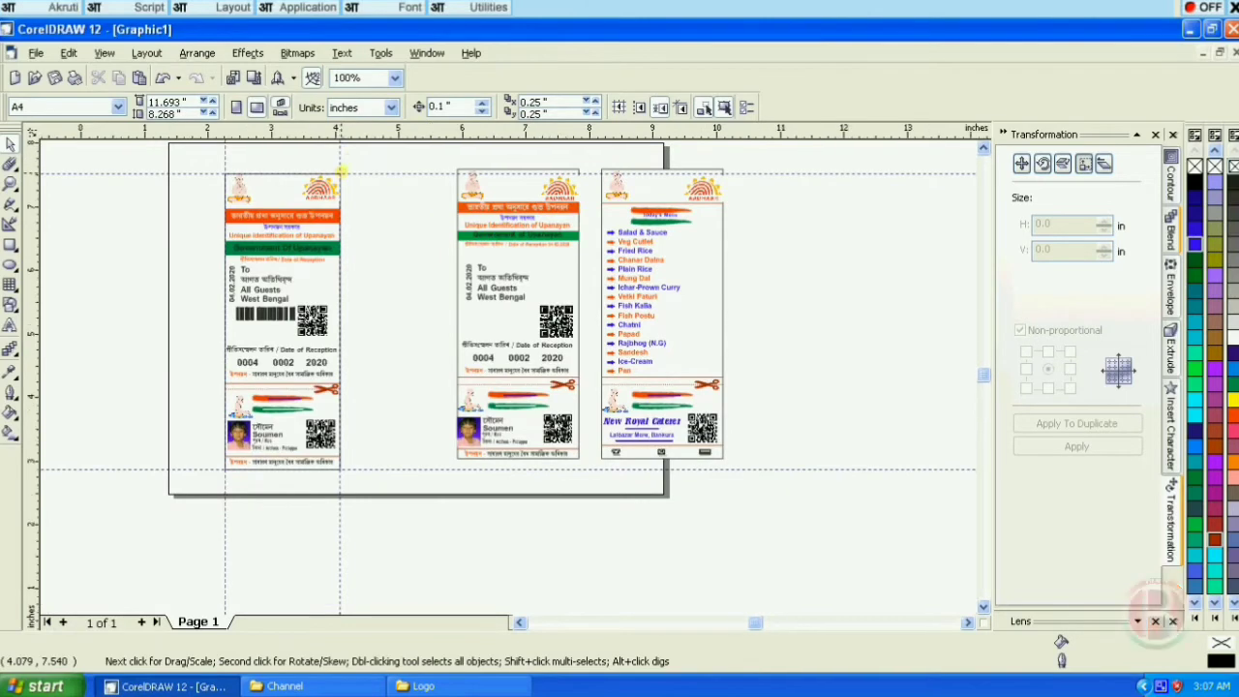
scroll(418, 189, up, 1)
scroll(412, 162, down, 1)
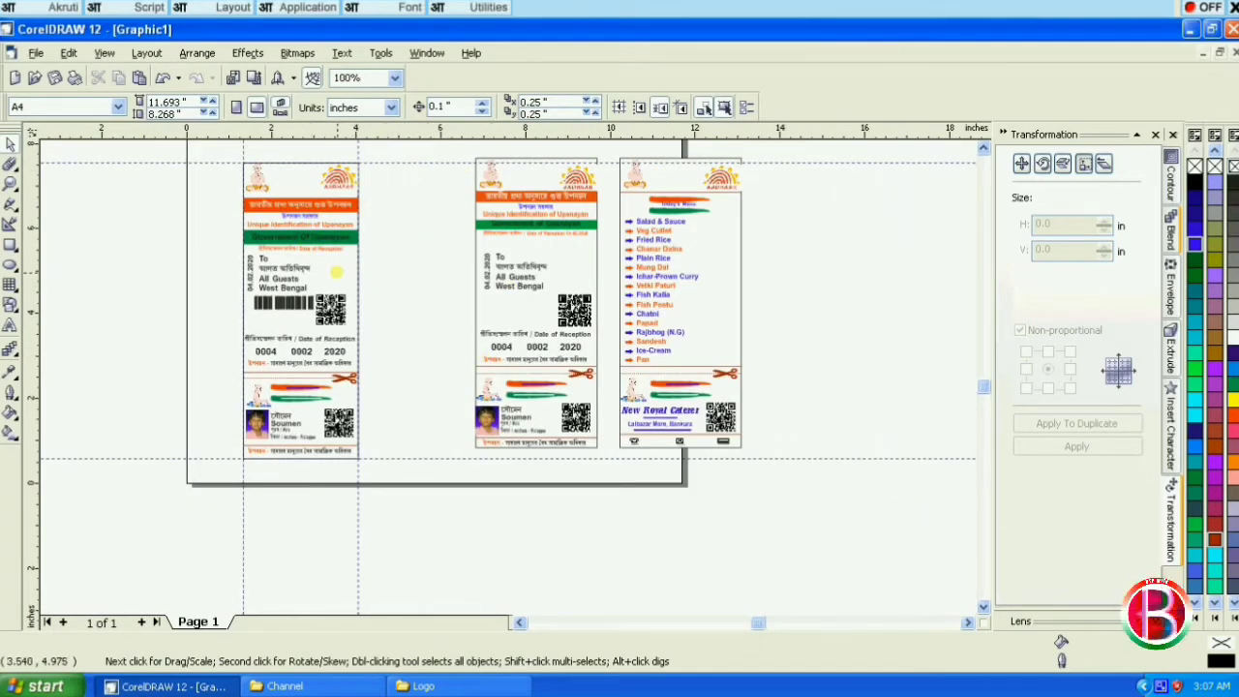
click(345, 274)
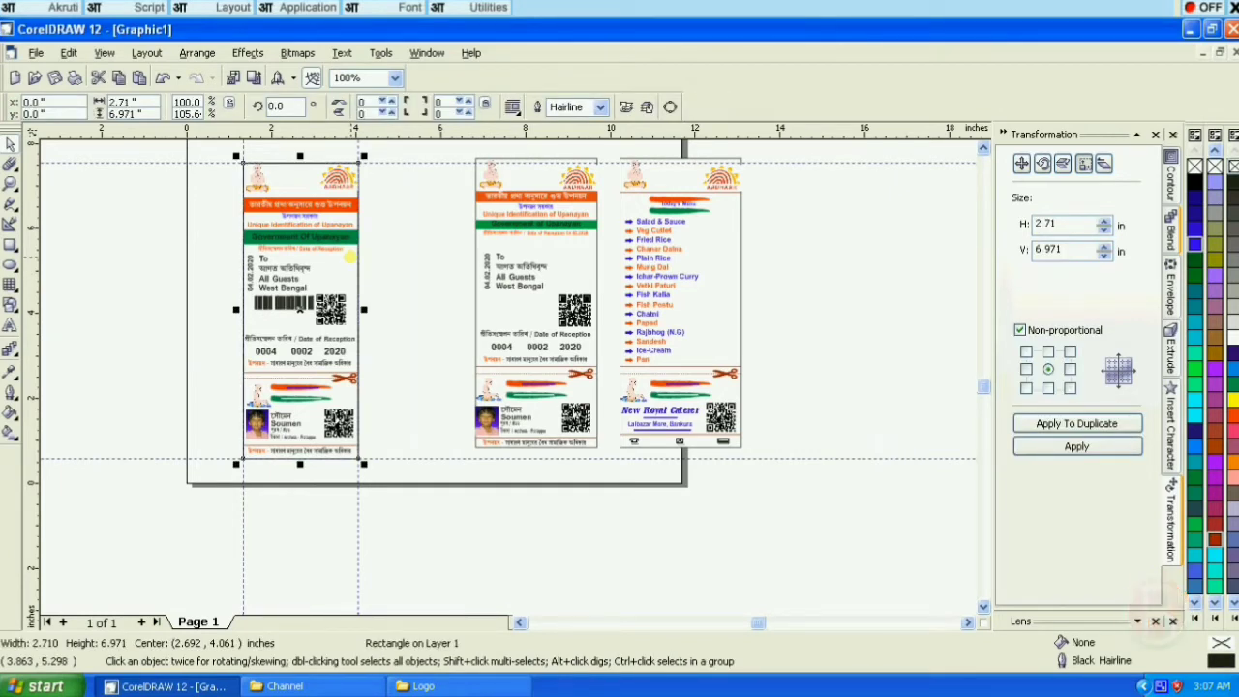
drag(300, 307, 418, 309)
key(Right)
Move both reference cards together further right to leave space beside the second card outline.
drag(462, 152, 799, 481)
key(Right)
key(Right)
key(Right)
key(Right)
key(Right)
key(Right)
key(Right)
key(Right)
key(Right)
key(Right)
key(Right)
key(Right)
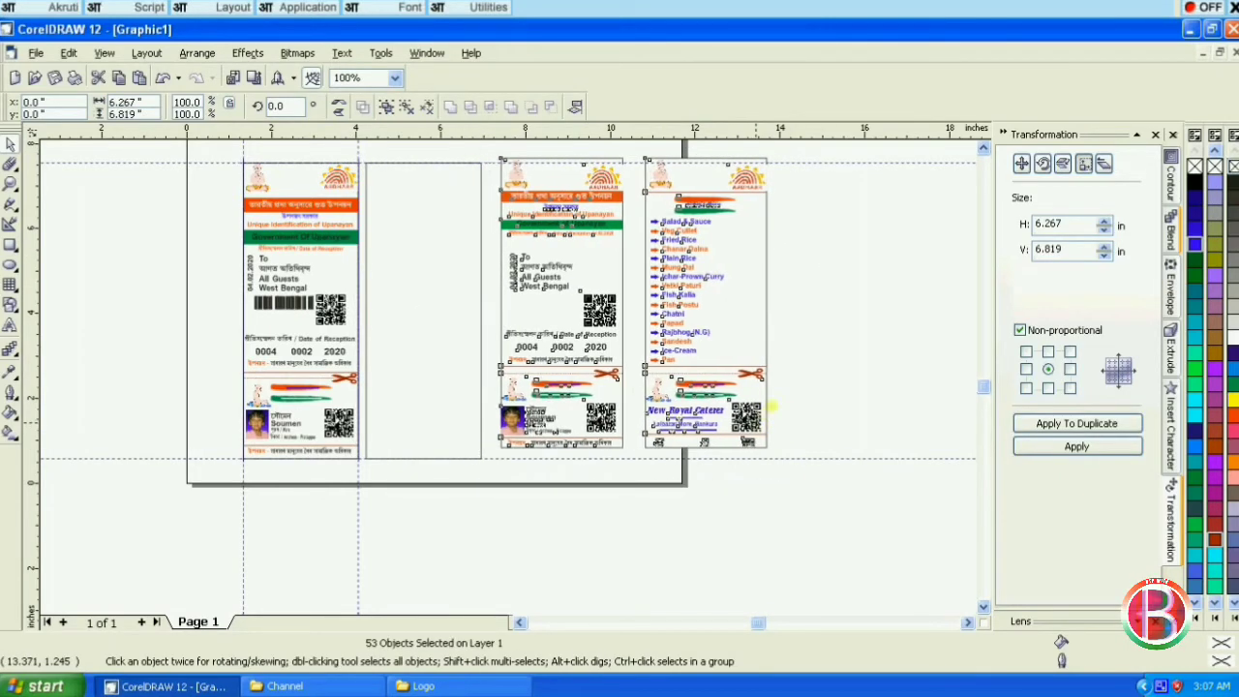
click(823, 306)
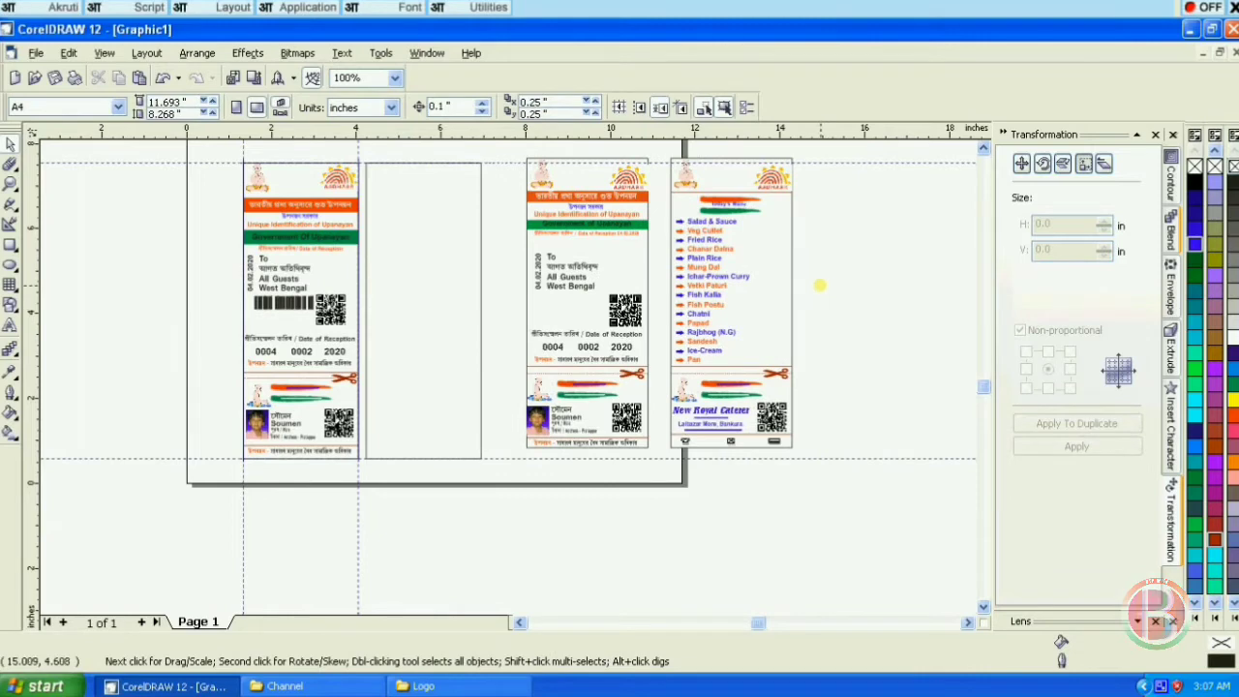
Copy the meditating figure and AADHAAR logo from the first card and align them at the top of the second card outline.
scroll(334, 176, up, 1)
click(337, 175)
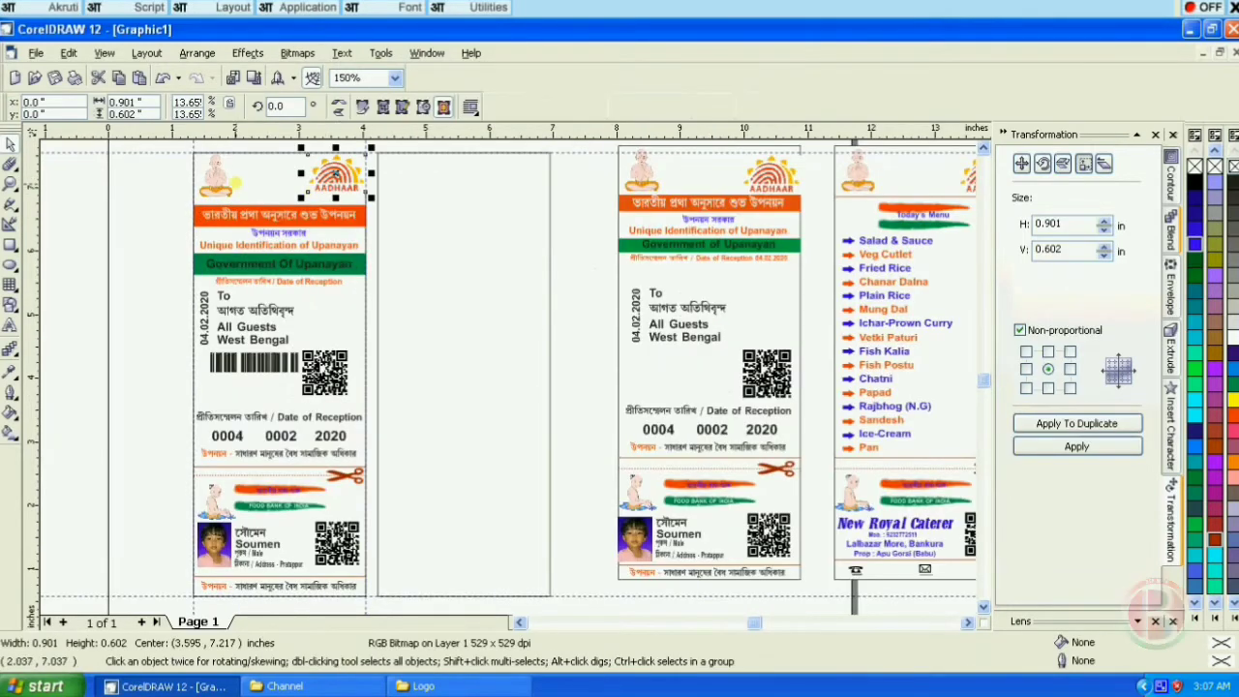
shift+click(228, 179)
drag(232, 166, 433, 206)
key(Right)
key(Right)
key(Right)
key(Right)
key(Right)
key(Right)
key(Right)
key(Right)
key(Right)
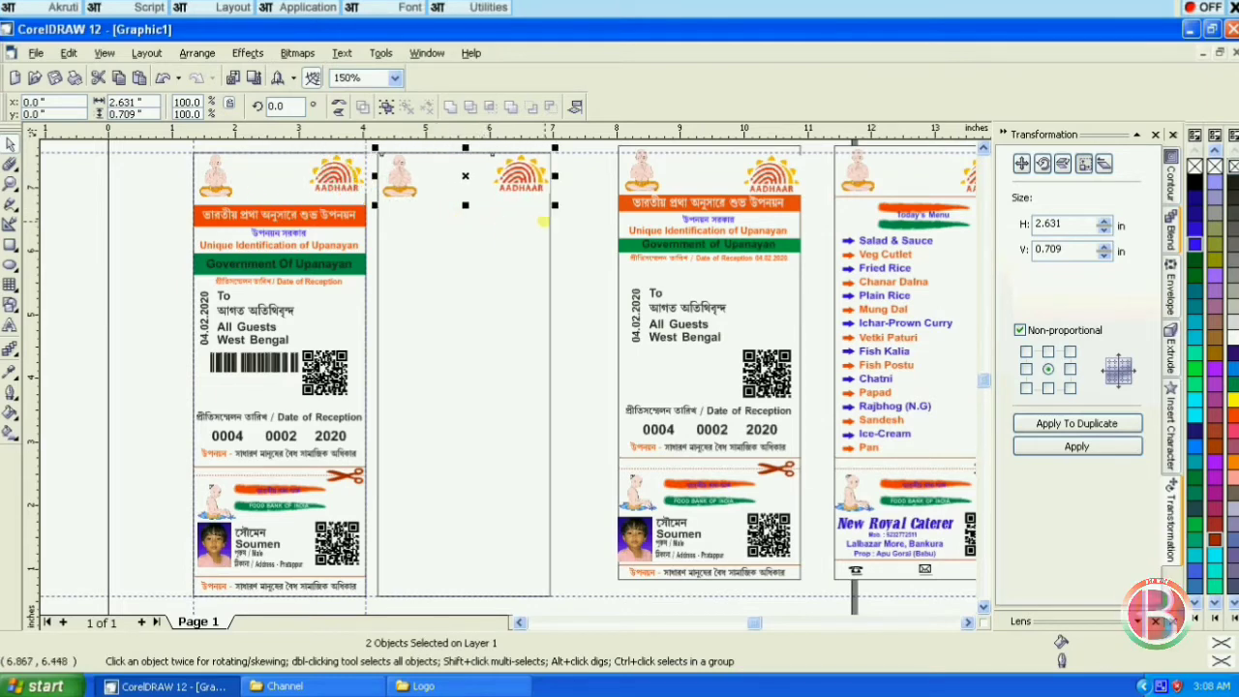
click(562, 232)
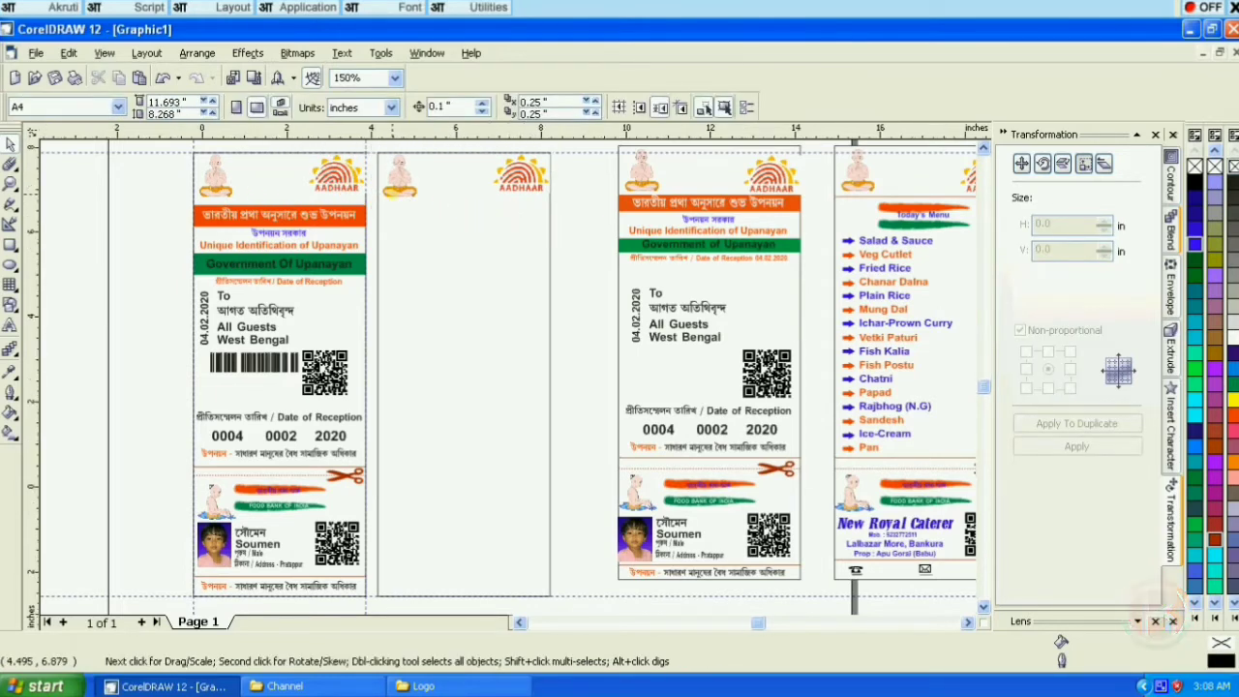
Copy the orange and green brush strokes, without their text, from the first card's food coupon into the second card.
scroll(394, 198, down, 1)
scroll(318, 417, up, 5)
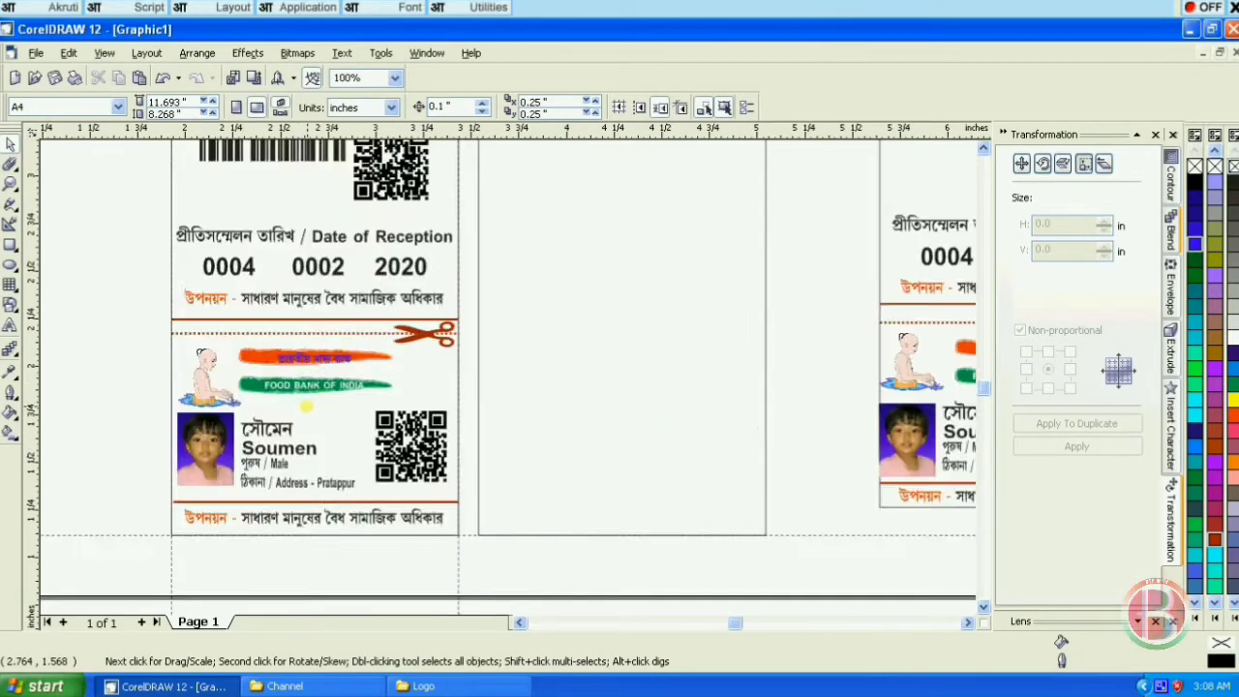
click(349, 327)
click(203, 306)
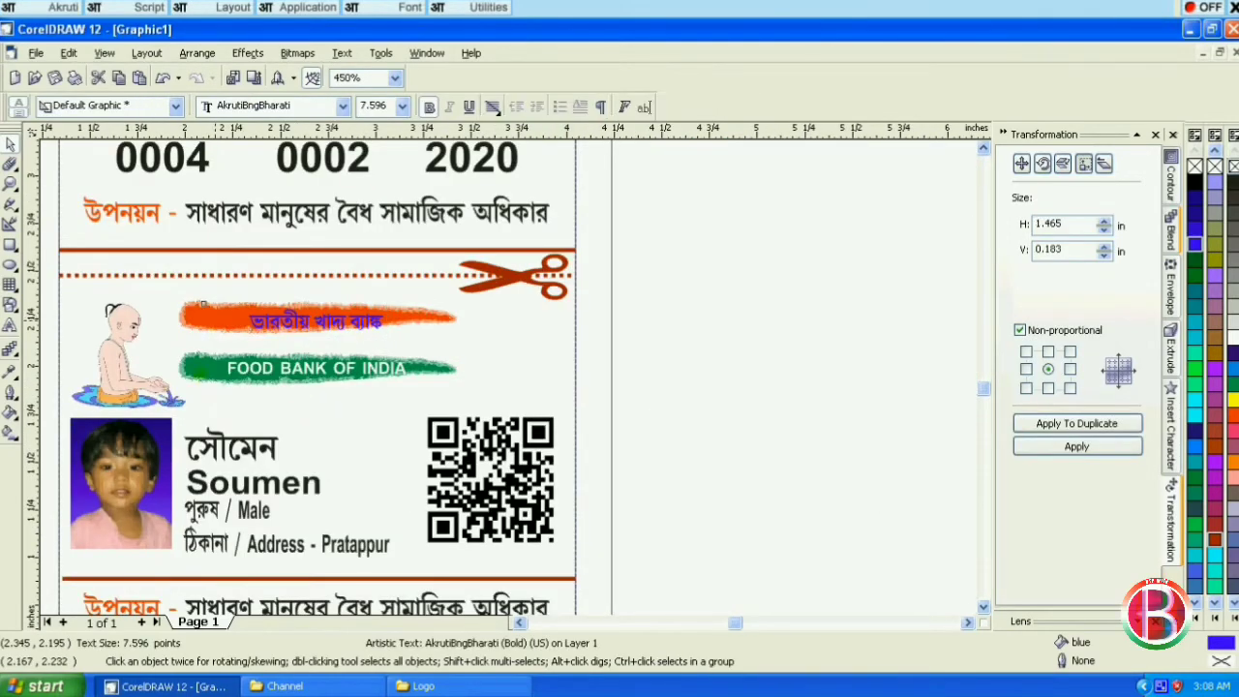
shift+click(184, 363)
scroll(403, 414, down, 3)
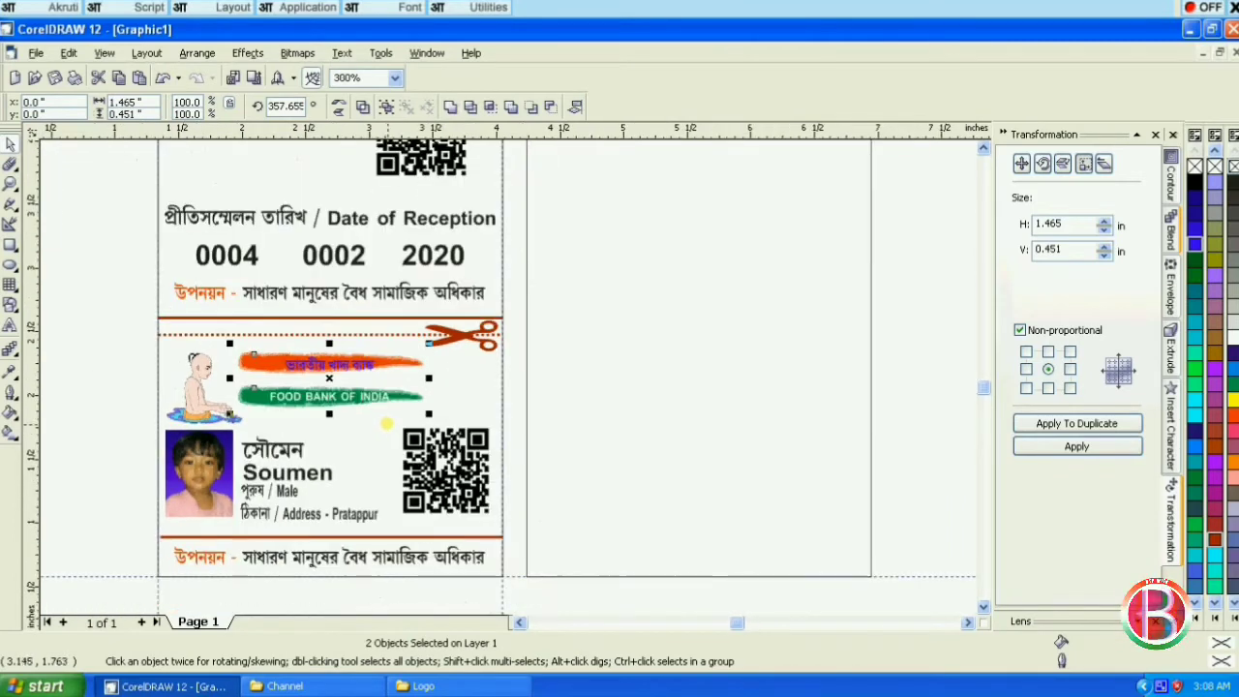
scroll(343, 425, down, 2)
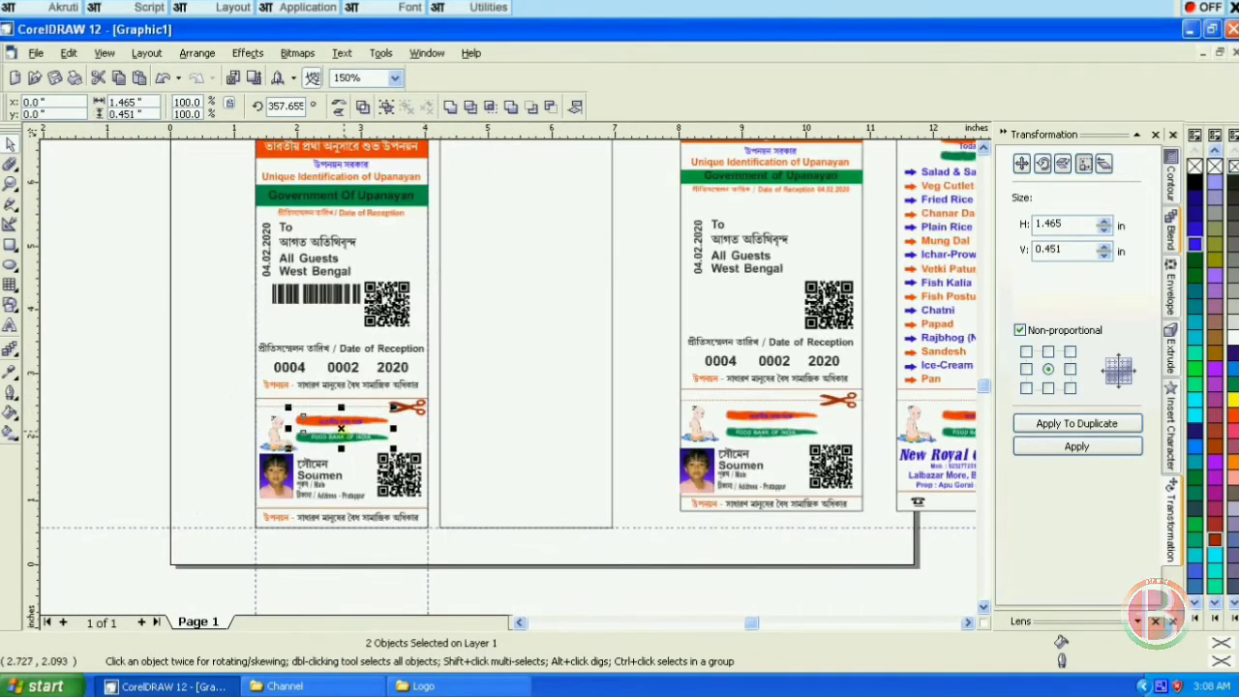
mouse_move(341, 426)
mouse_down()
mouse_move(526, 215)
mouse_move(514, 174)
mouse_up()
scroll(514, 174, down, 1)
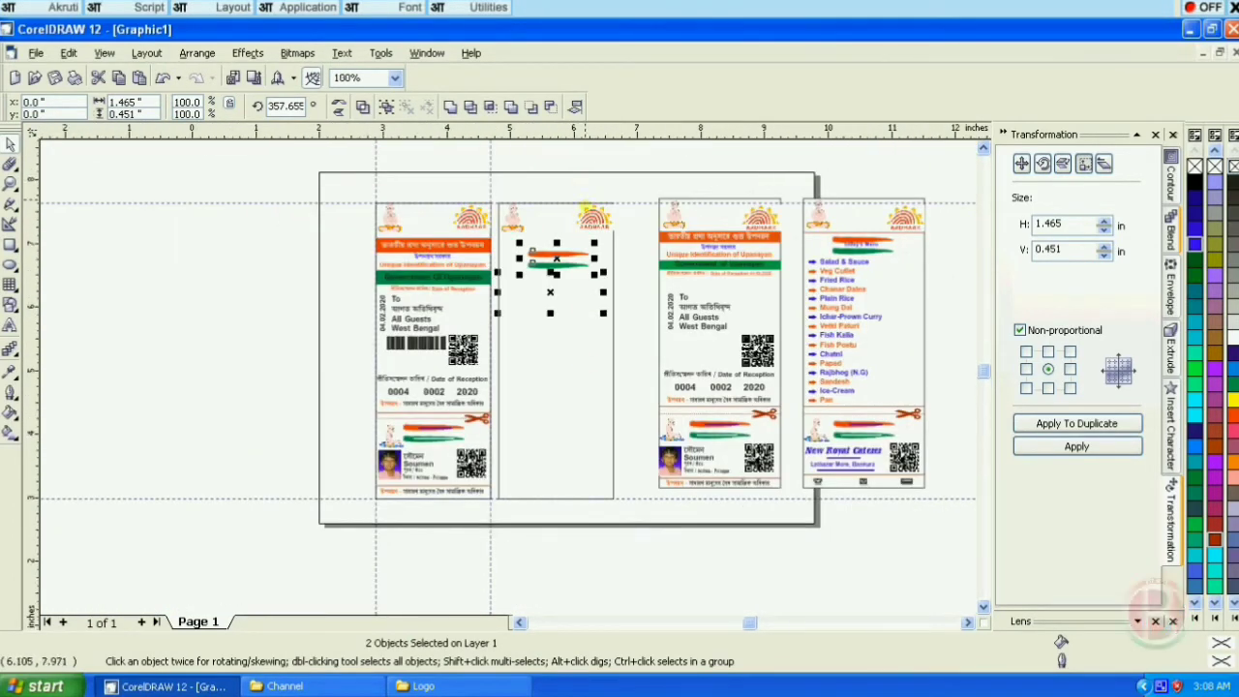
Shift the copied brush strokes to sit just below the header logos of the second card.
scroll(586, 208, up, 5)
drag(489, 453, 470, 419)
click(774, 360)
scroll(320, 191, down, 1)
scroll(319, 191, down, 3)
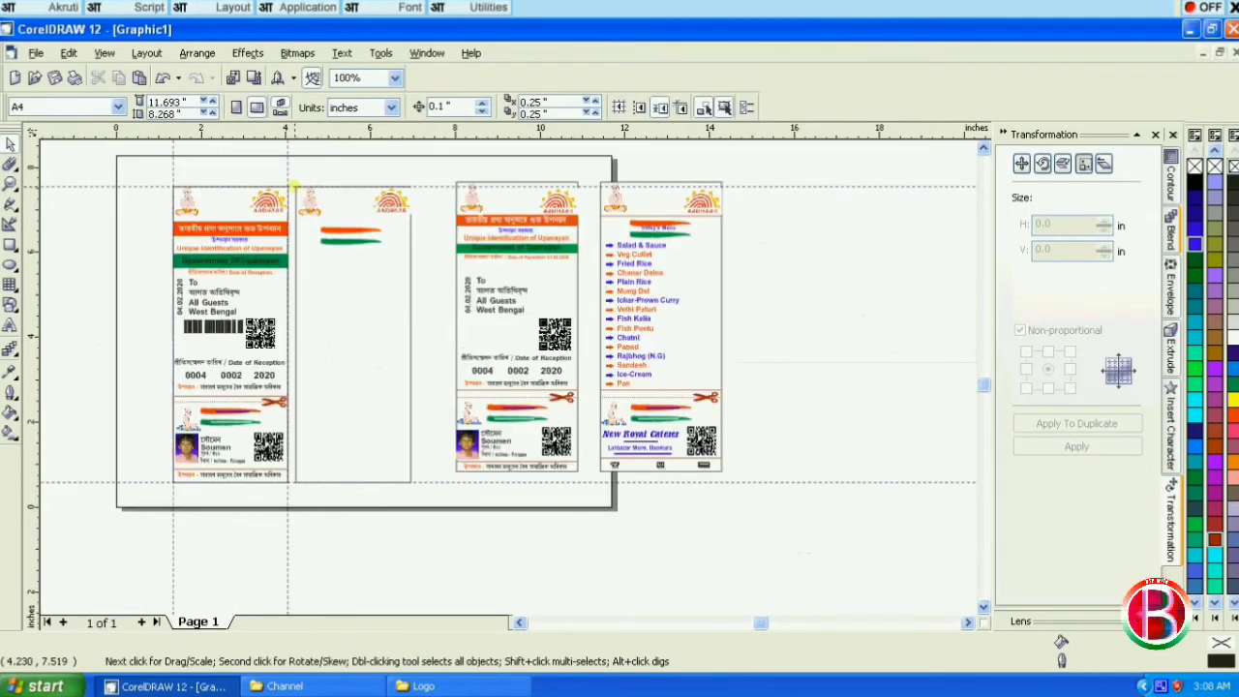
Draw a straight horizontal line about 2.71 in long across the second card, between the header logos and the brush strokes.
scroll(294, 187, up, 1)
click(753, 228)
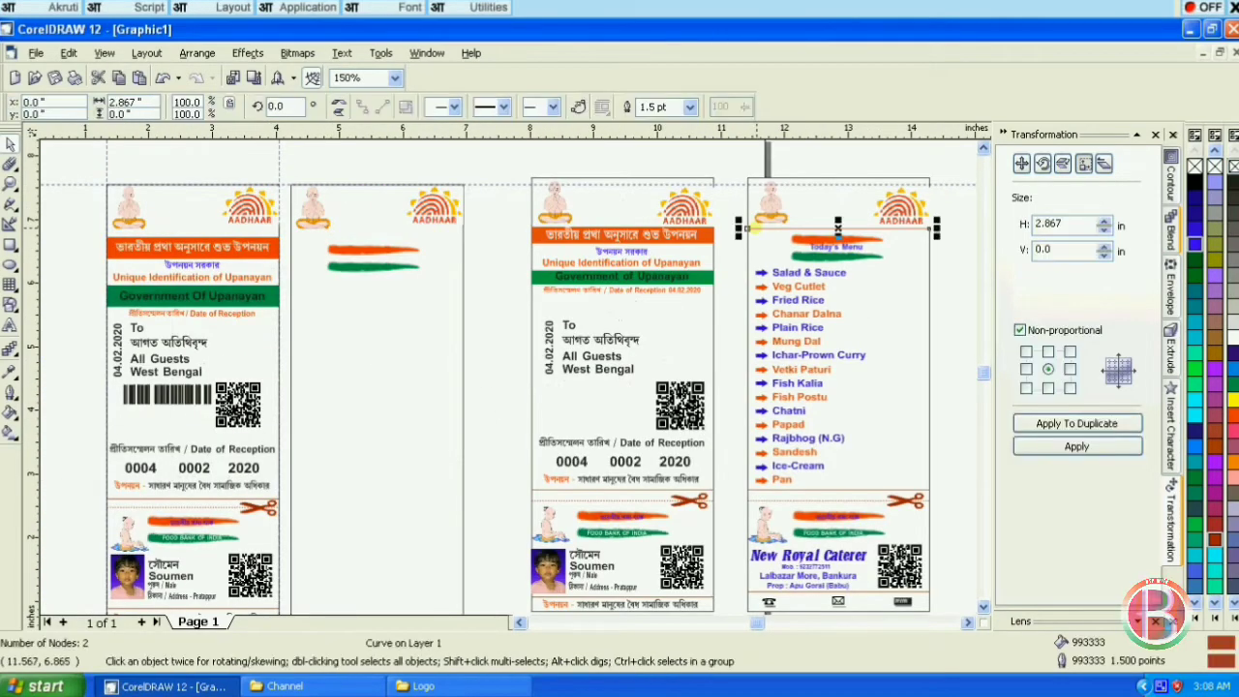
click(10, 207)
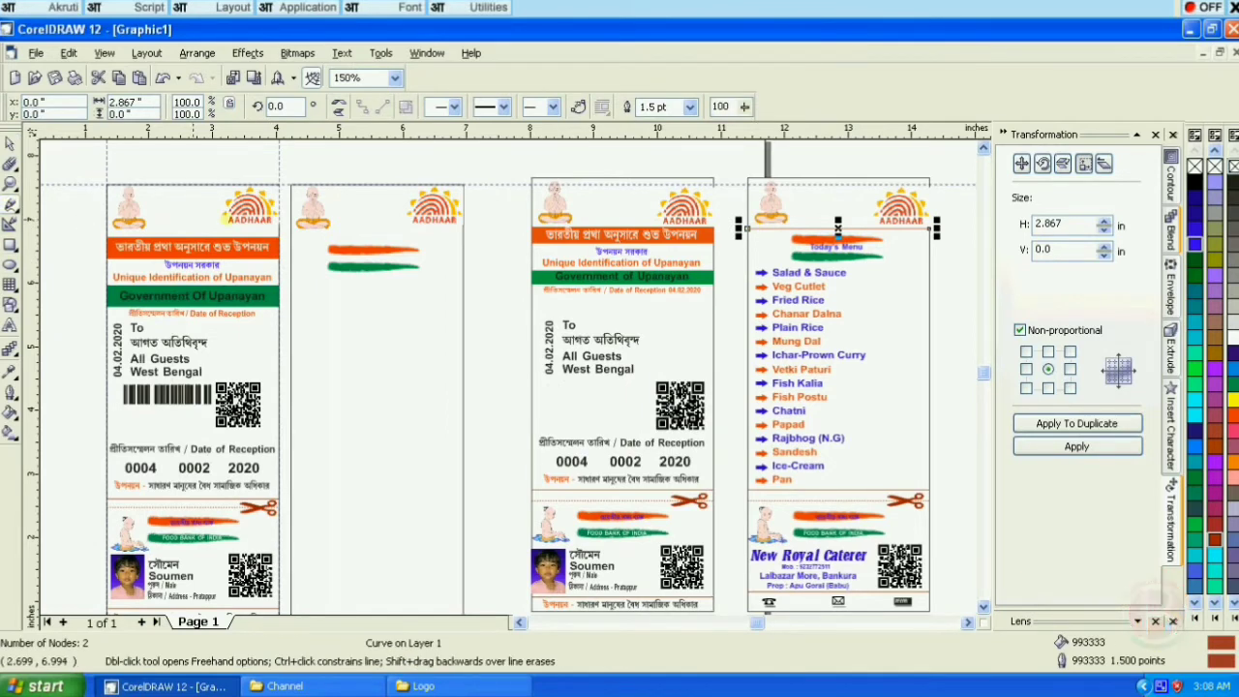
scroll(426, 225, up, 2)
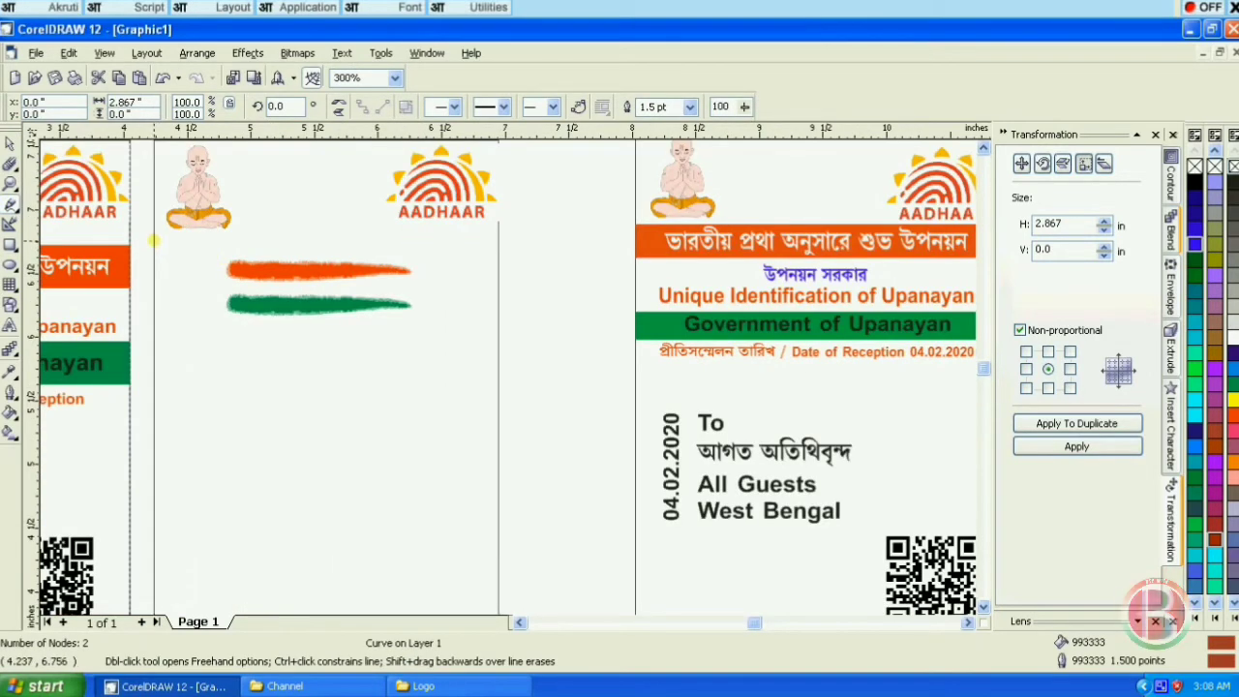
click(153, 240)
ctrl+click(493, 258)
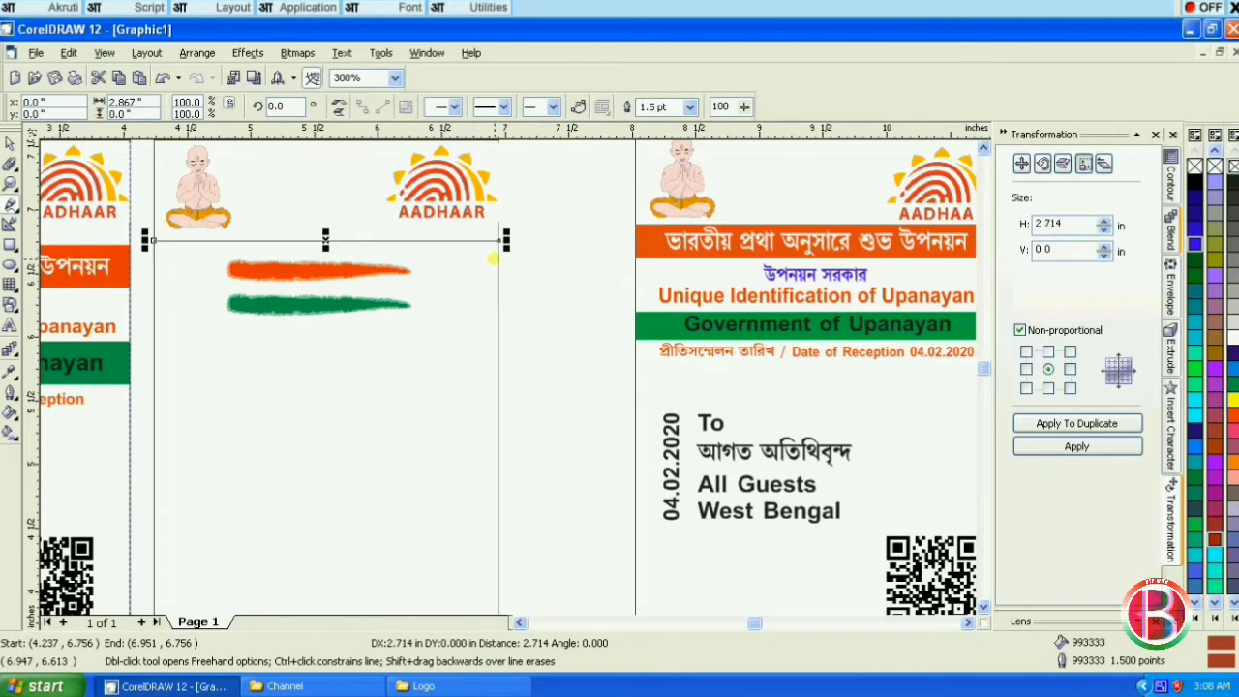
key(space)
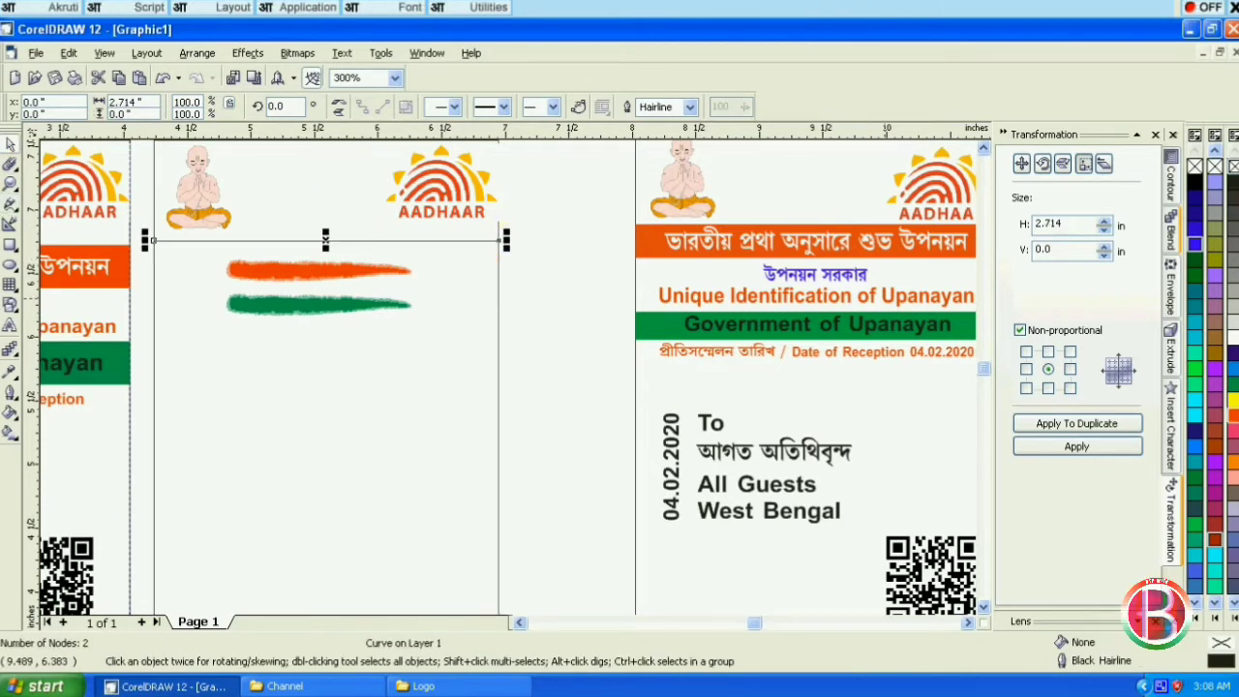
Give the second card's header line a red outline with a width of 1.5 points and inspect its end at the card's edge.
right_click(1232, 415)
click(10, 392)
click(32, 395)
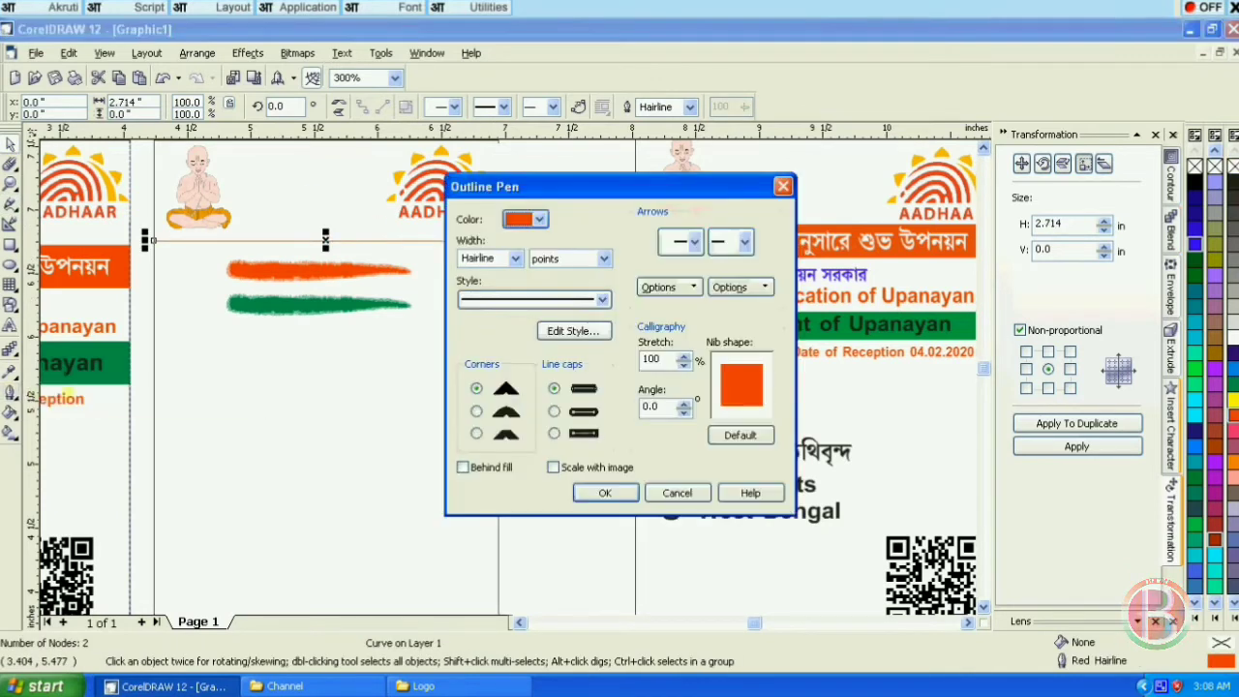
double_click(476, 256)
text(1.5)
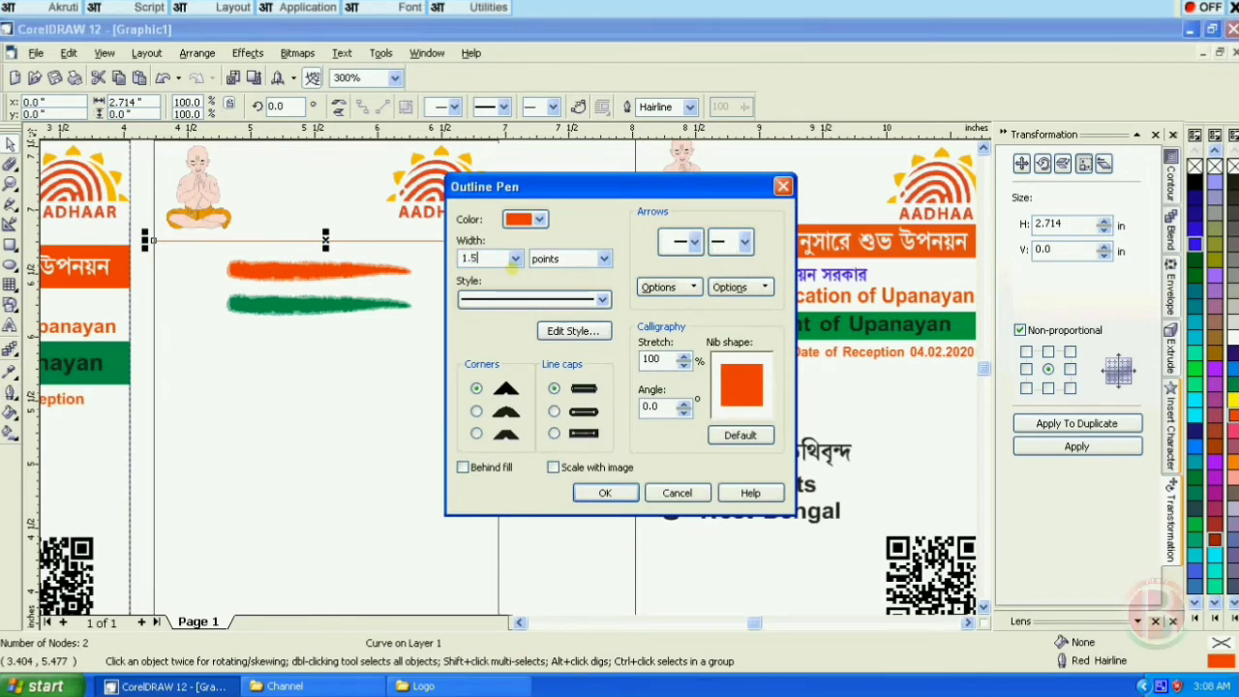
key(Return)
click(571, 286)
scroll(486, 237, up, 1)
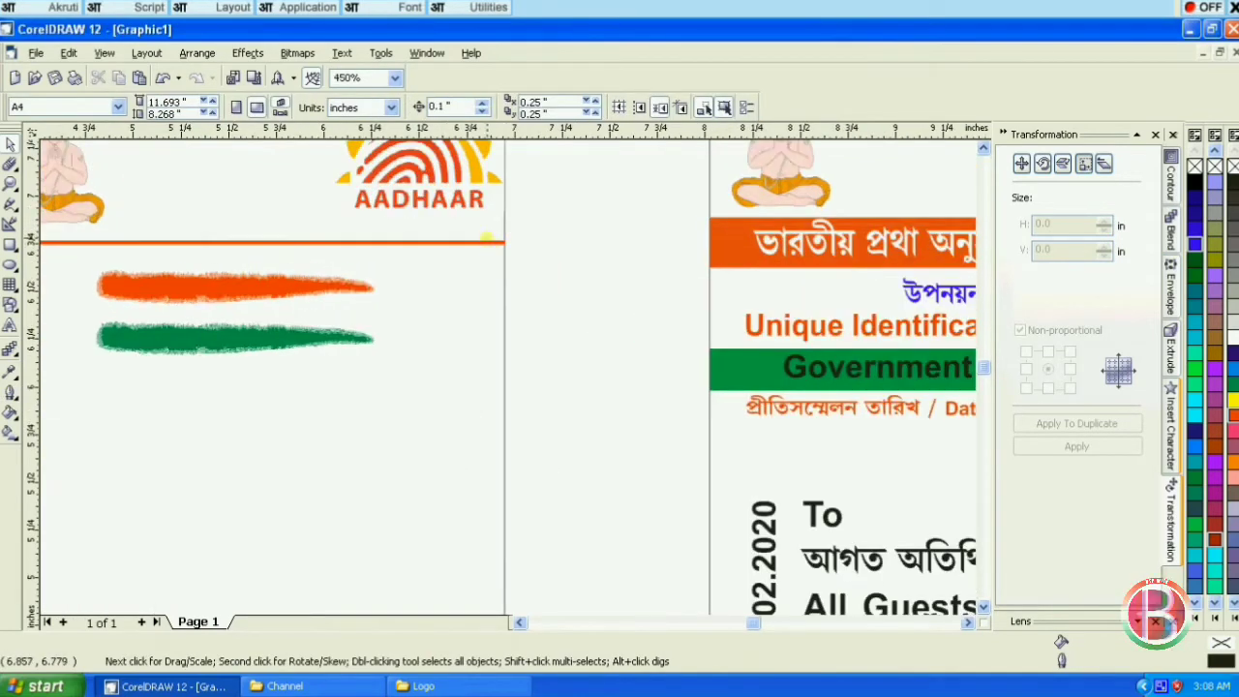
scroll(486, 237, up, 2)
click(487, 237)
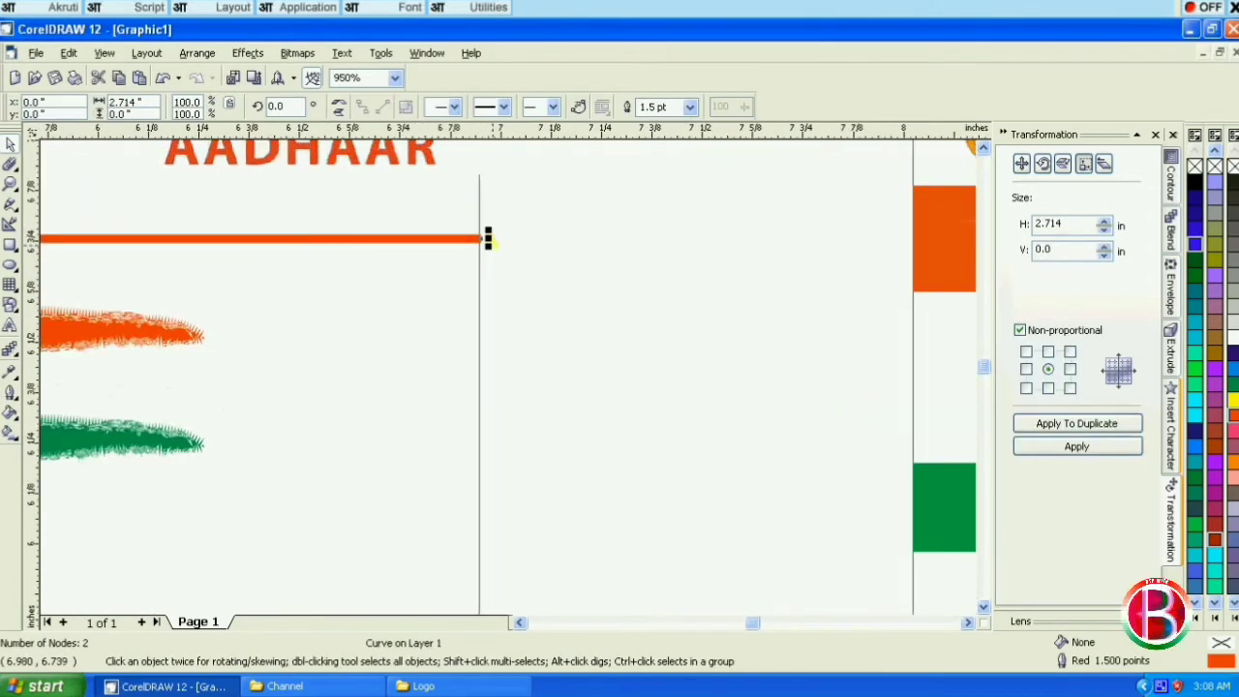
click(567, 268)
scroll(687, 271, down, 4)
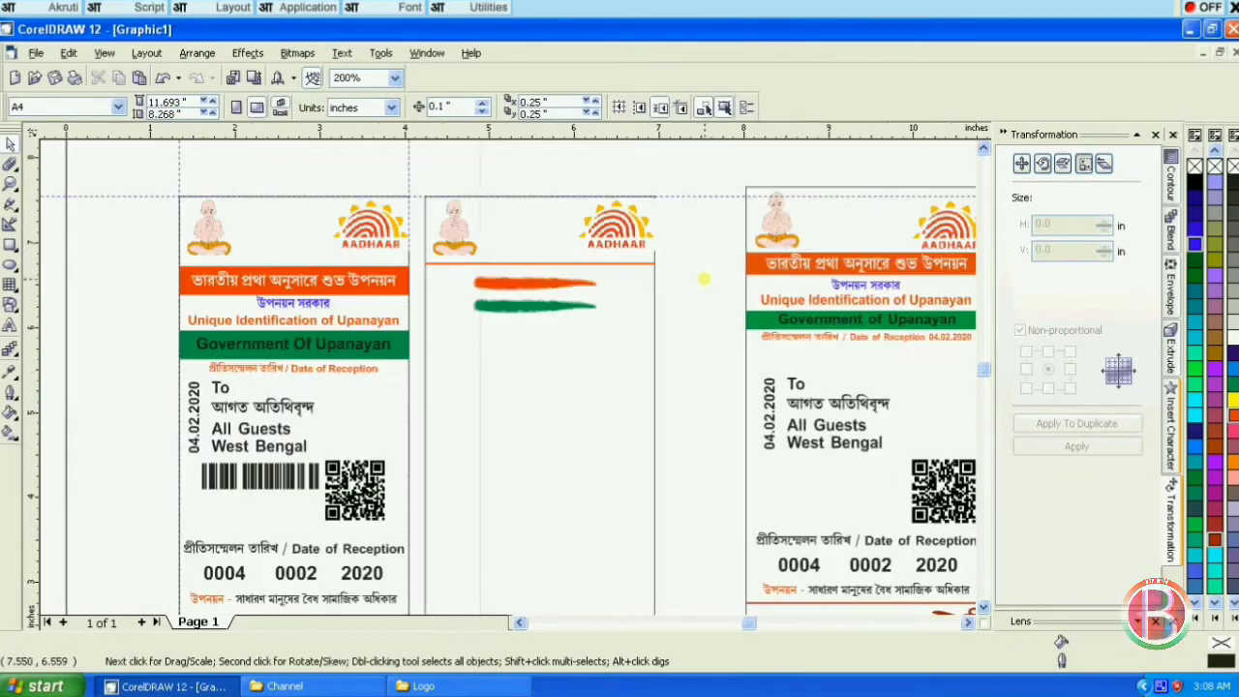
Nudge the orange and green brush strokes slightly right below the second card's header line.
scroll(680, 278, up, 1)
click(483, 280)
shift+click(480, 308)
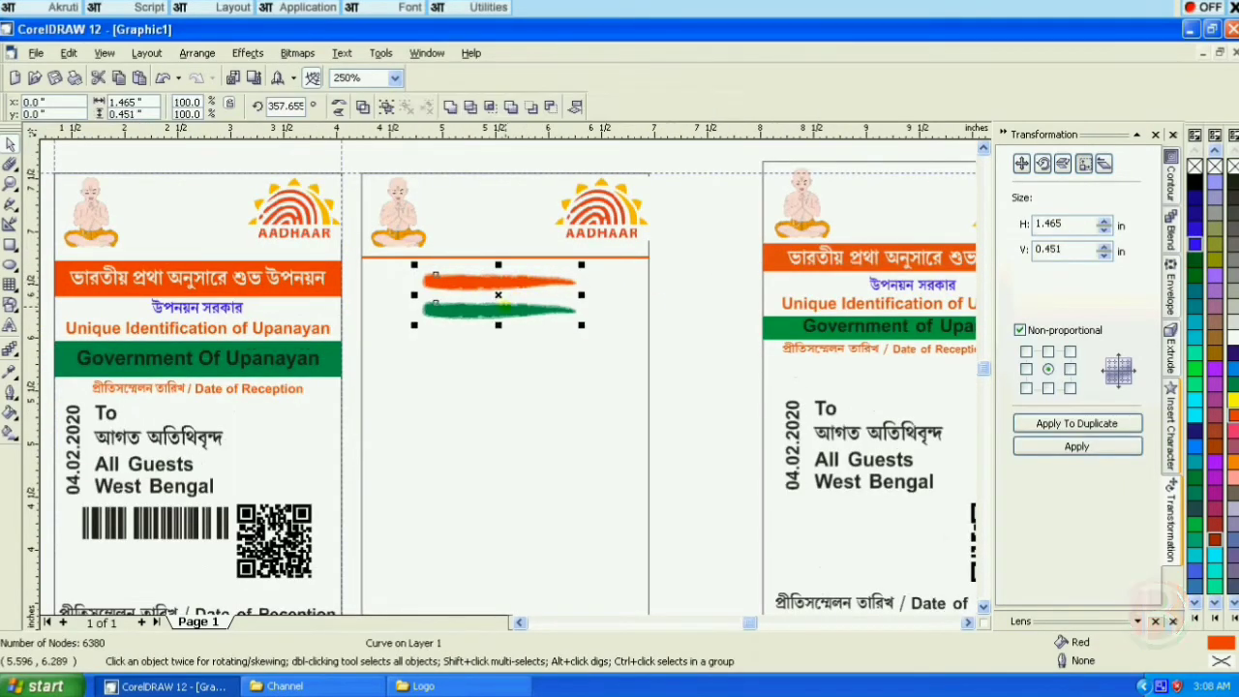
scroll(612, 275, down, 1)
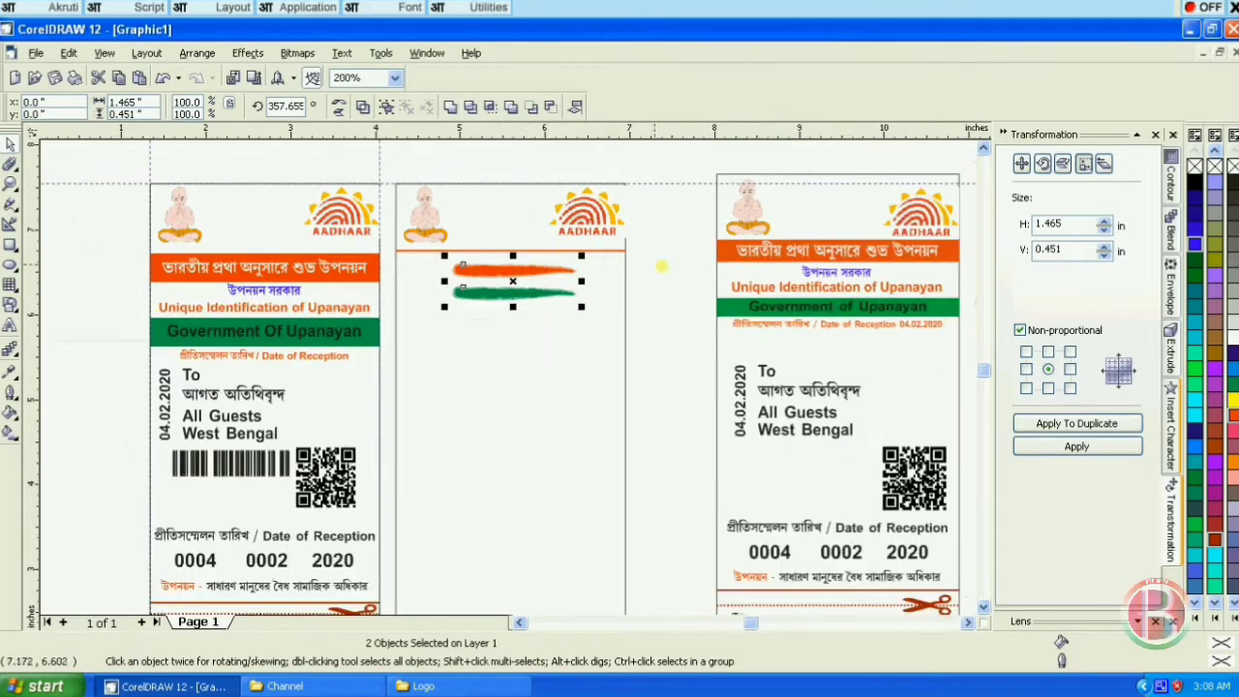
click(610, 277)
Ungroup the reference menu card's heading and copy its Today's Menu text with the green brush stroke onto the second card's brush strokes.
scroll(562, 284, down, 1)
scroll(560, 282, down, 1)
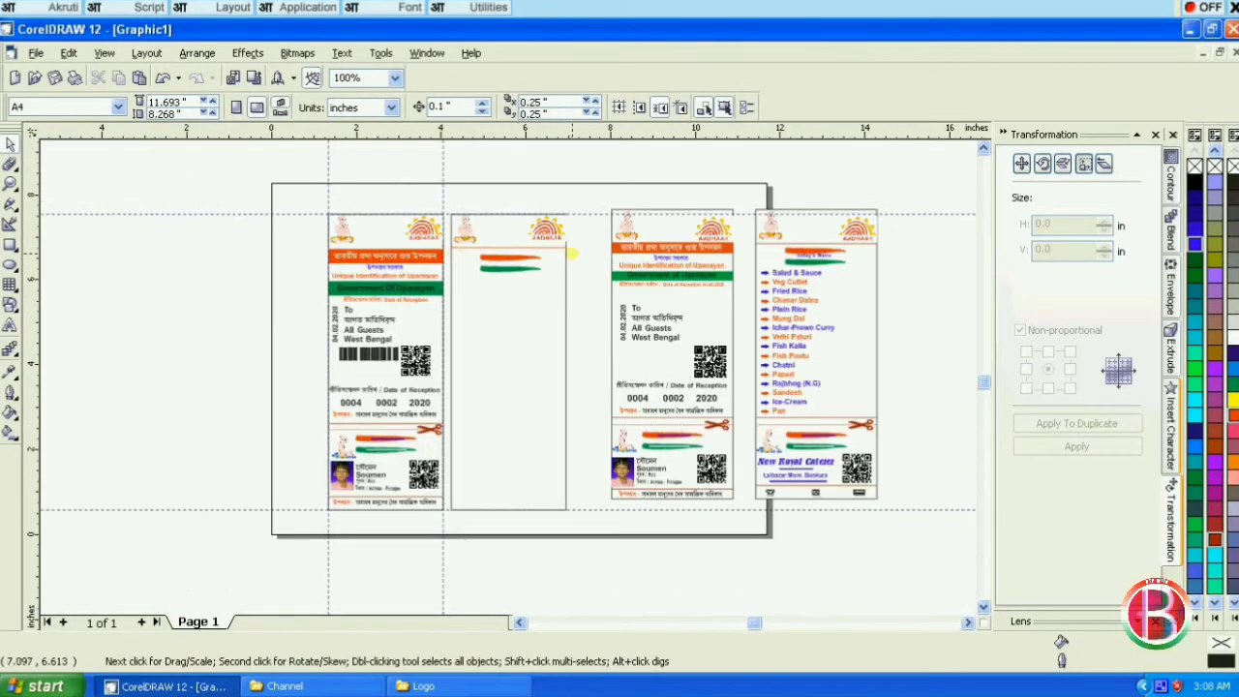
scroll(569, 256, up, 1)
click(918, 257)
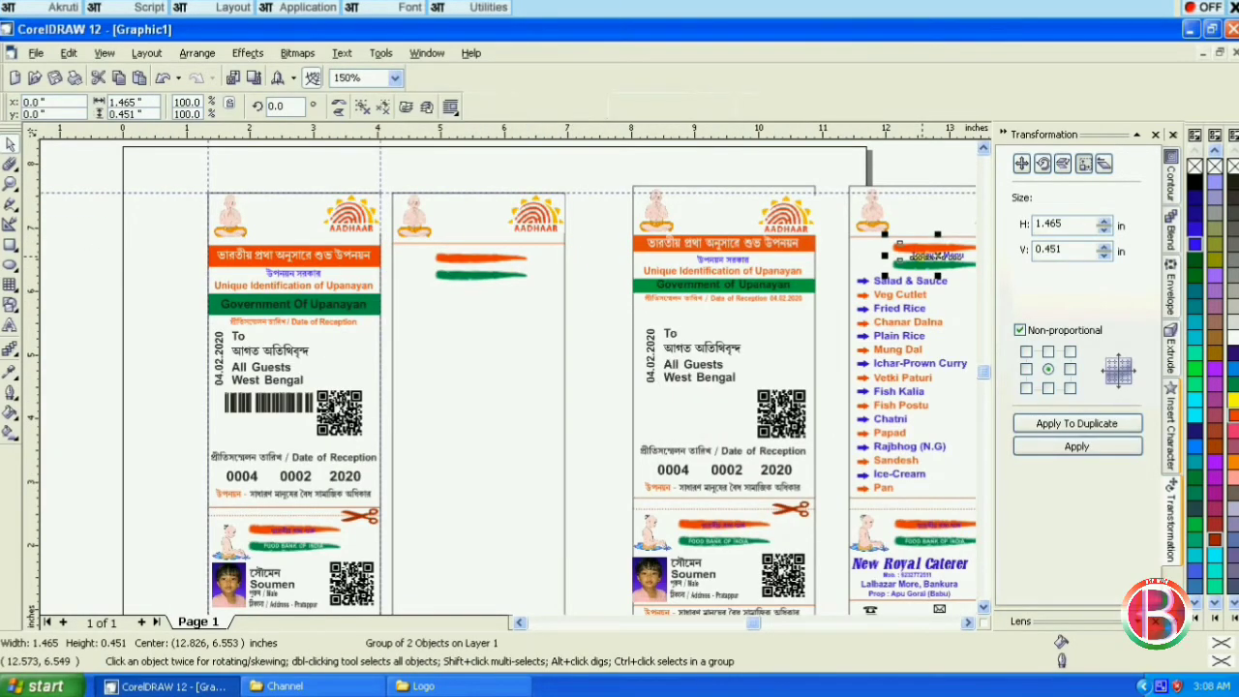
click(361, 106)
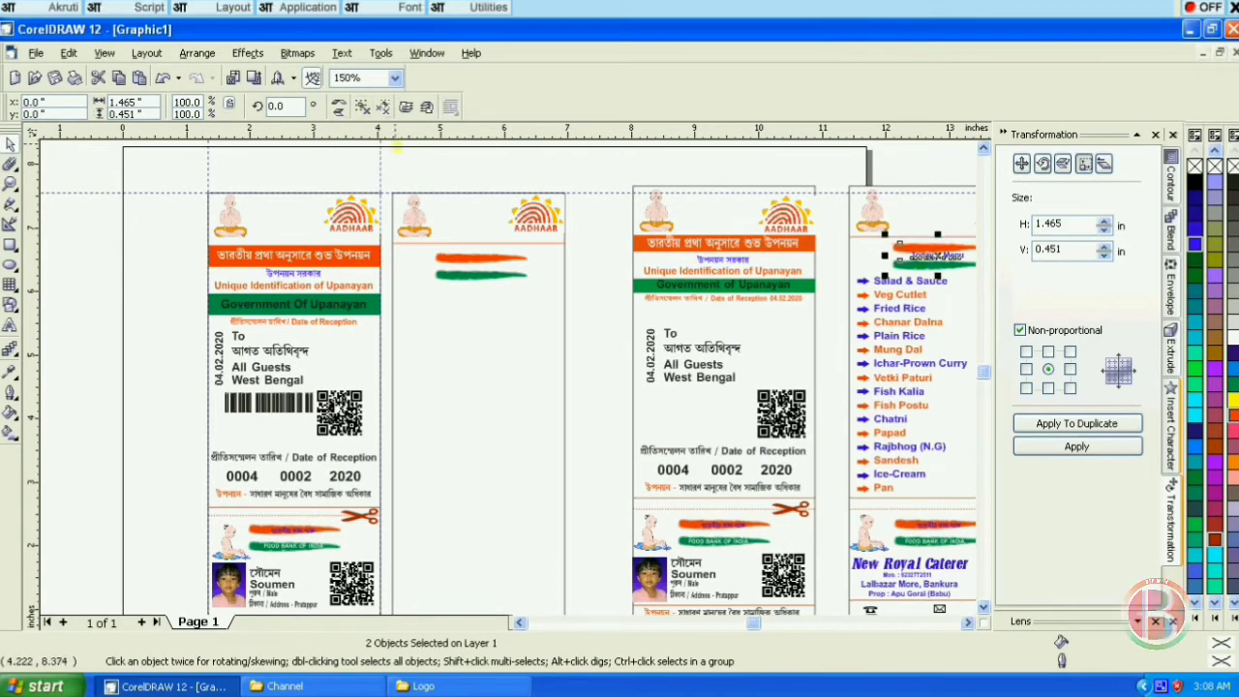
click(434, 165)
click(929, 258)
click(929, 257)
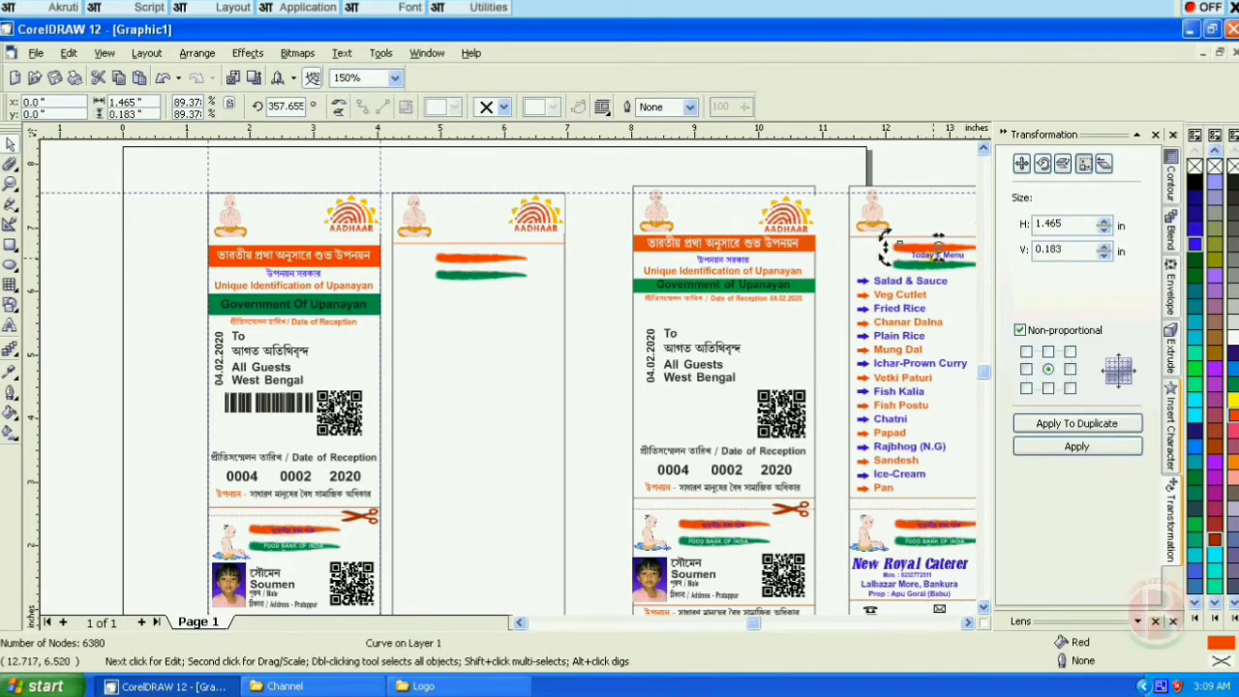
click(931, 253)
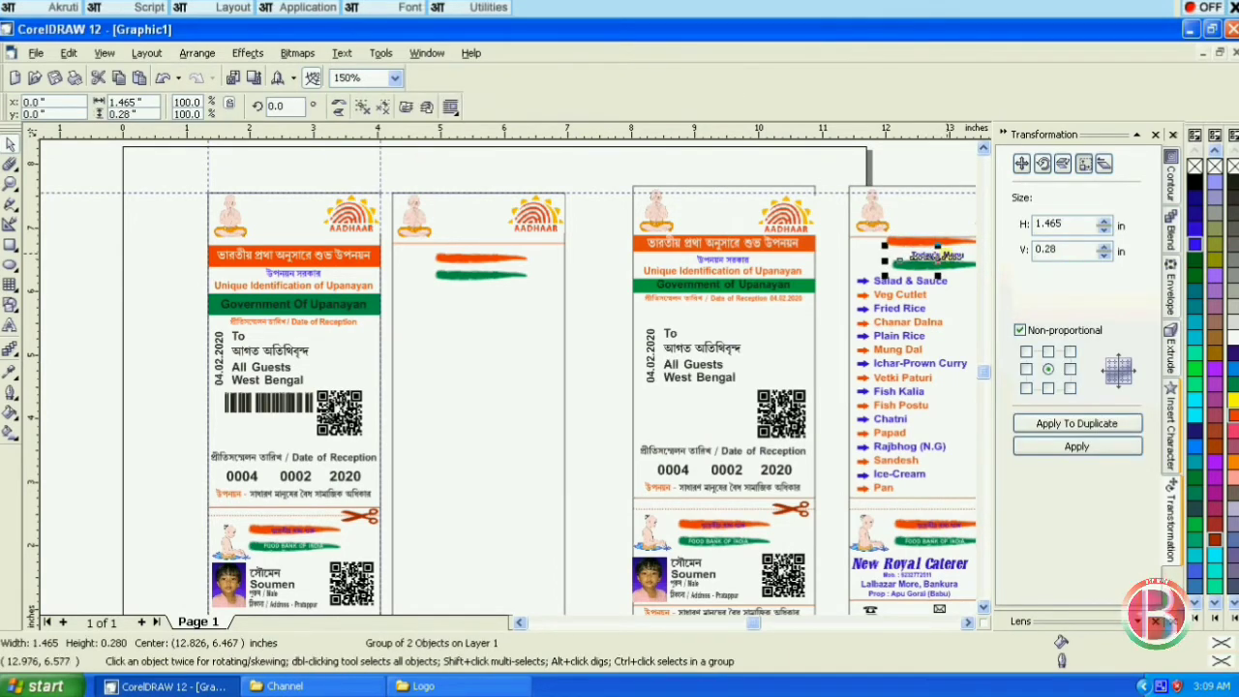
drag(930, 254, 483, 263)
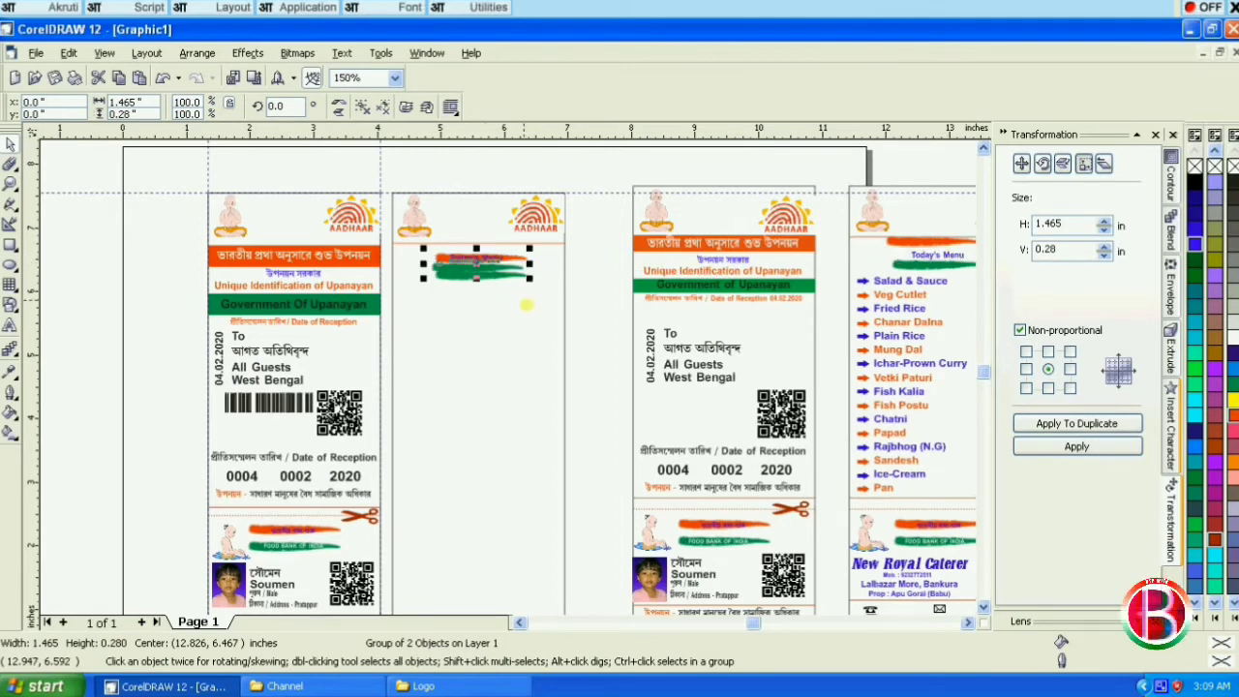
Move the copied Today's Menu group below the second card's brush strokes and ungroup it.
scroll(497, 276, up, 2)
key(Down)
key(Down)
key(Down)
key(Down)
key(Down)
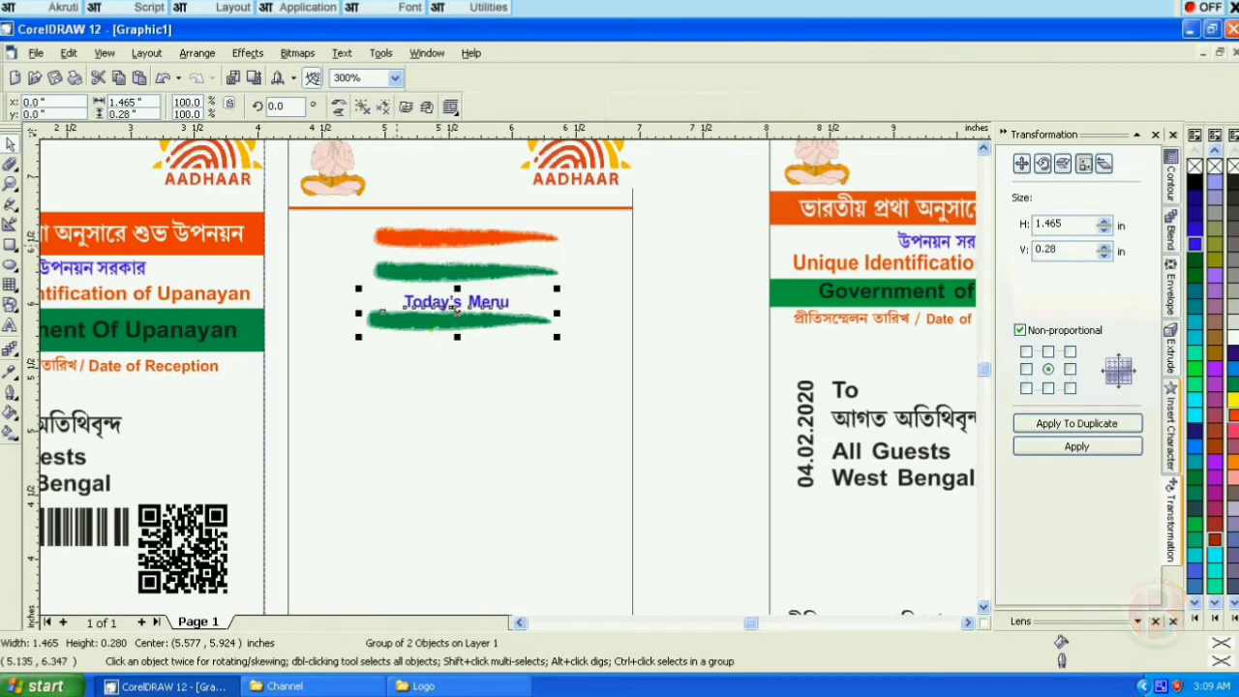
click(364, 108)
click(695, 273)
Place the Today's Menu text between the orange and green brush strokes and remove the extra green stroke below.
click(450, 303)
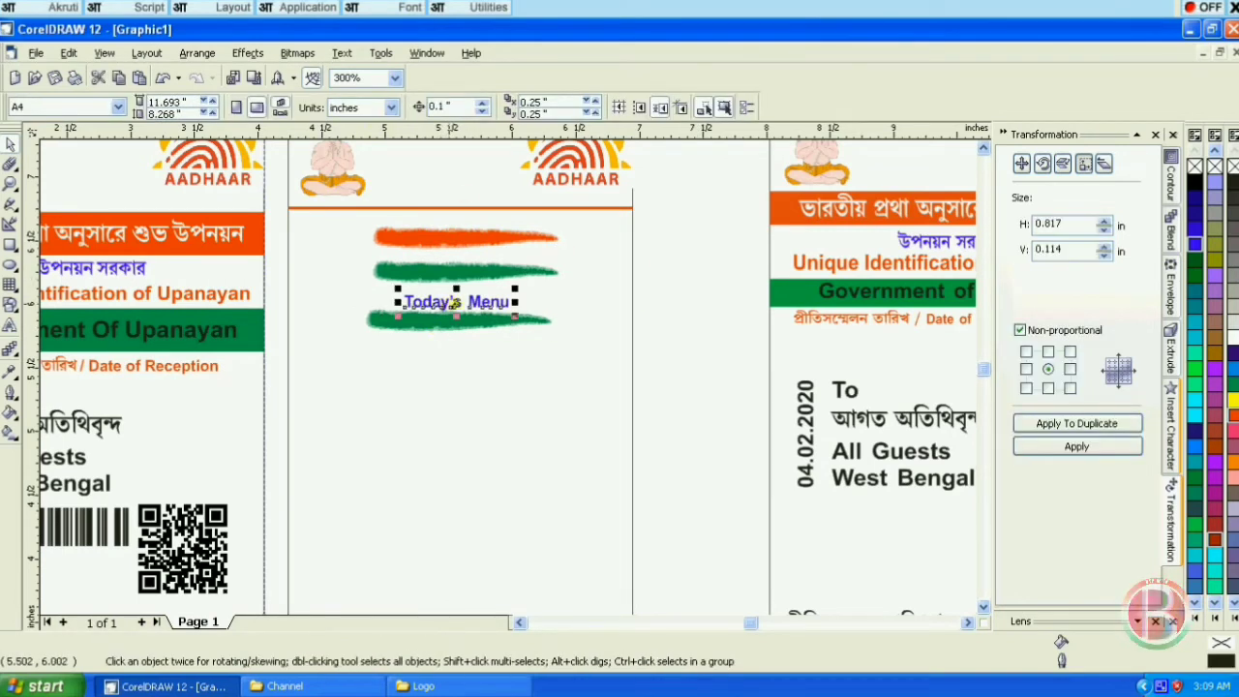
drag(453, 303, 454, 258)
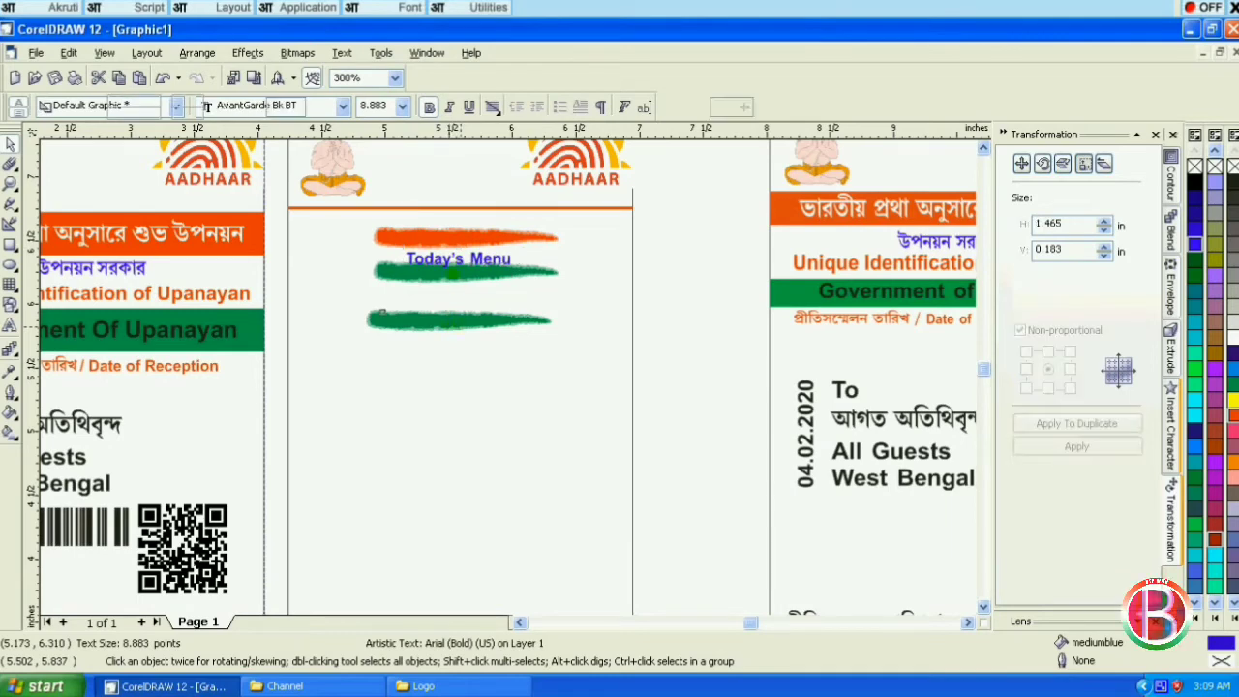
key(Escape)
scroll(452, 266, up, 2)
drag(438, 263, 436, 257)
scroll(581, 298, down, 1)
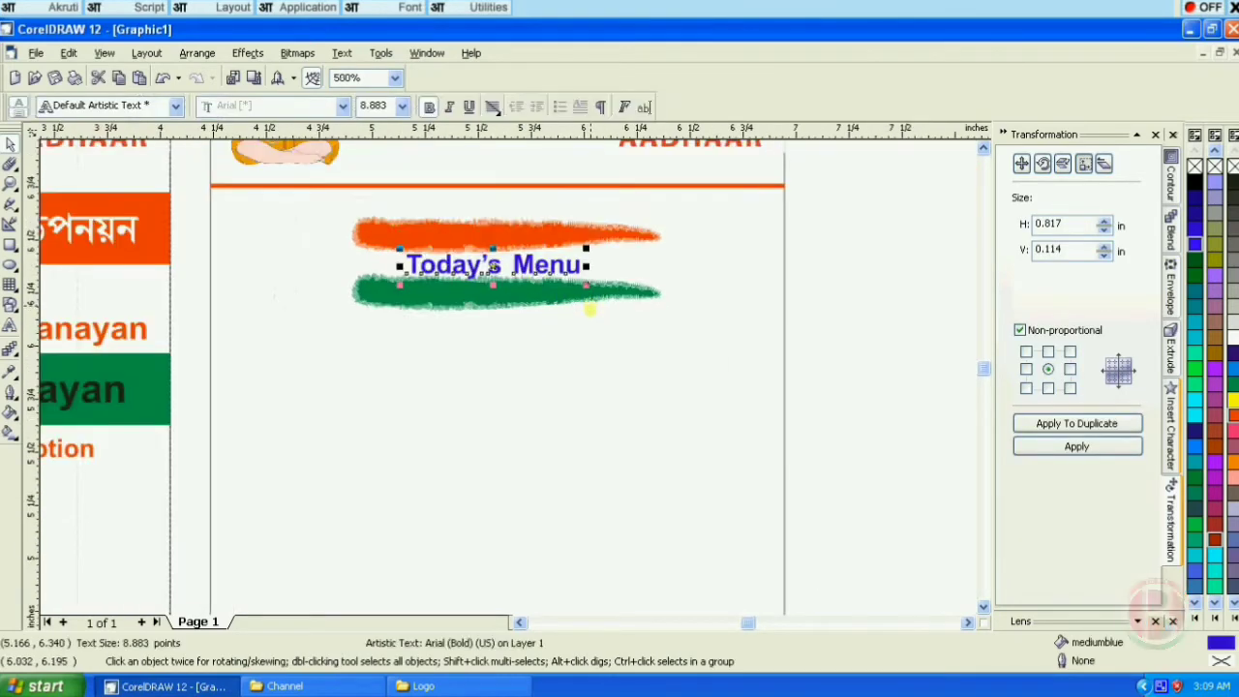
Centre the Today's Menu text horizontally on the second card's outline.
shift+click(628, 360)
click(575, 106)
click(646, 325)
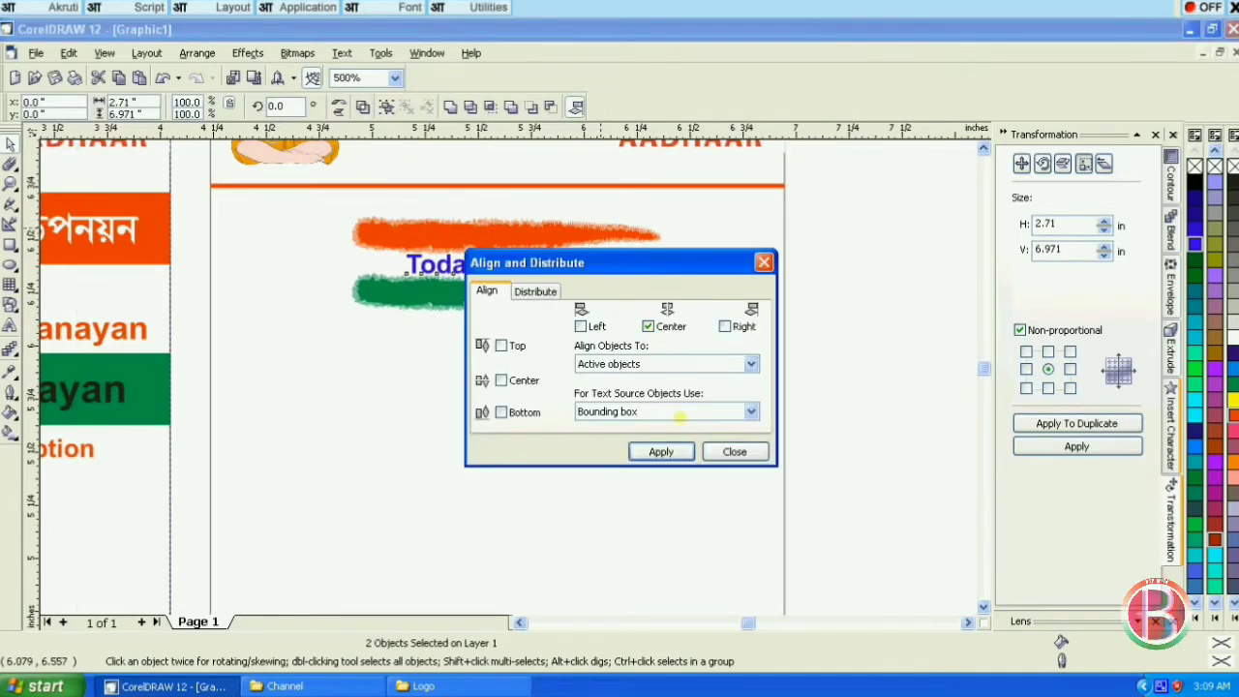
click(661, 451)
click(732, 451)
click(878, 372)
Copy the arrowed food list, from Salad & Sauce to Pan, from the reference menu card into the second card below its heading.
scroll(498, 315, down, 3)
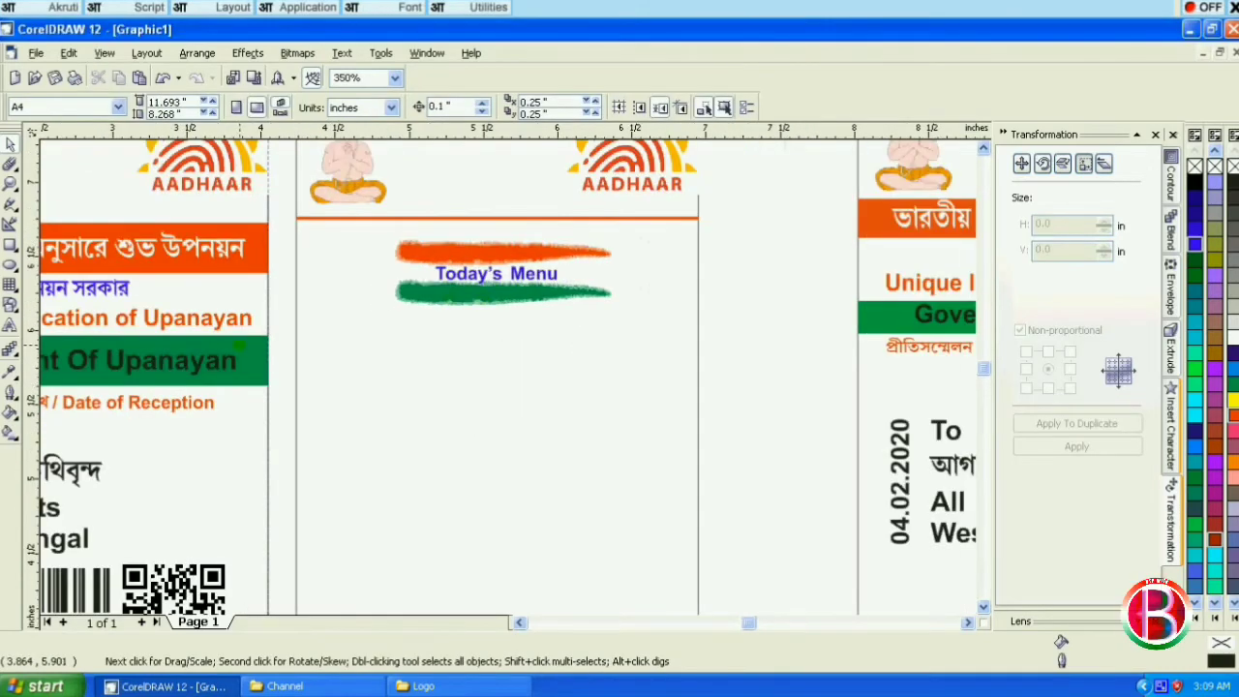
scroll(251, 331, down, 1)
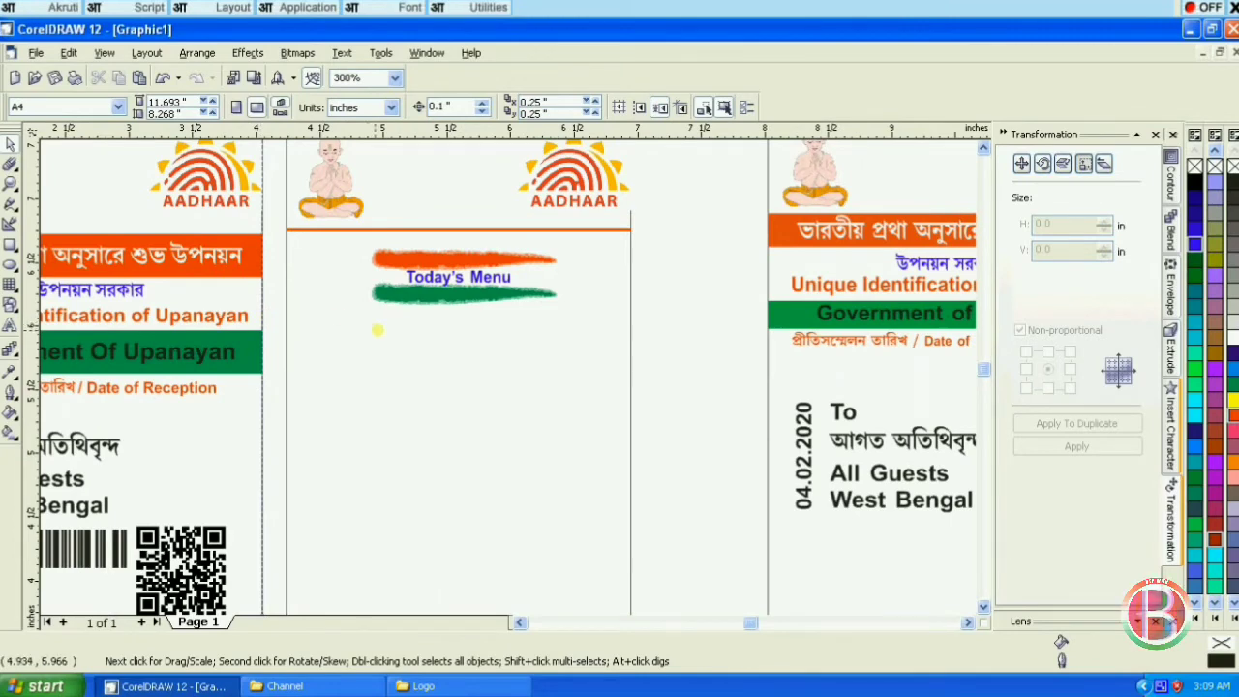
scroll(496, 320, down, 1)
scroll(440, 352, down, 1)
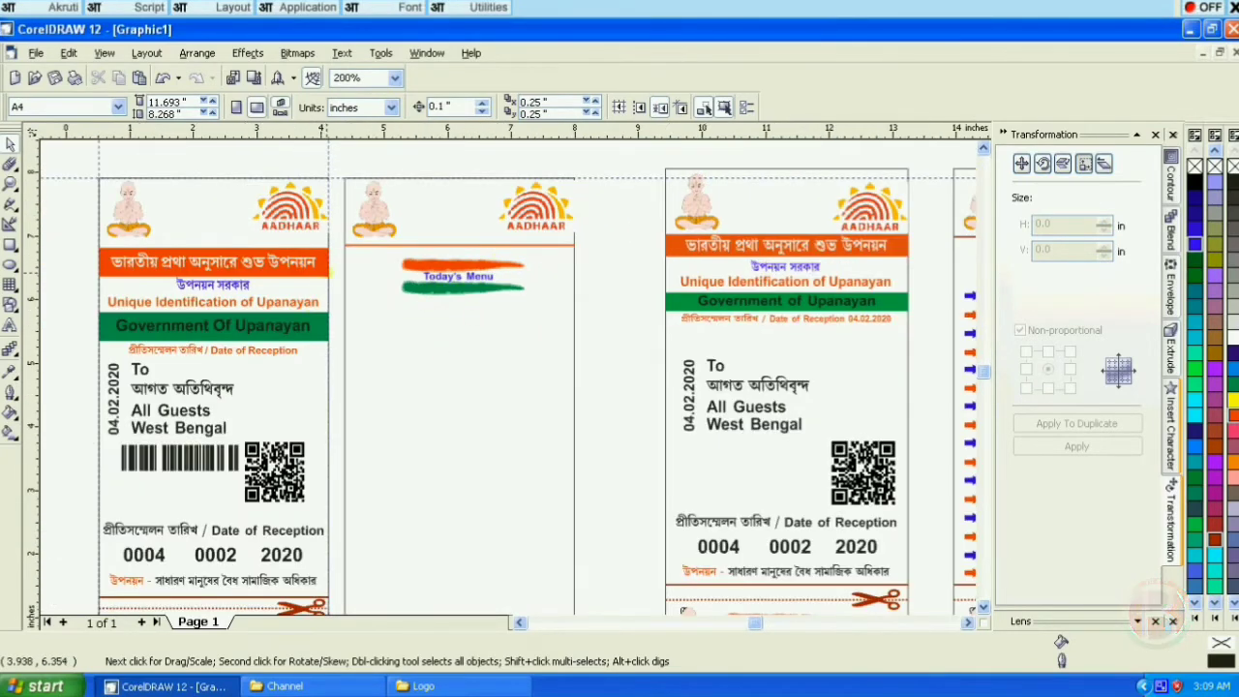
scroll(382, 406, down, 1)
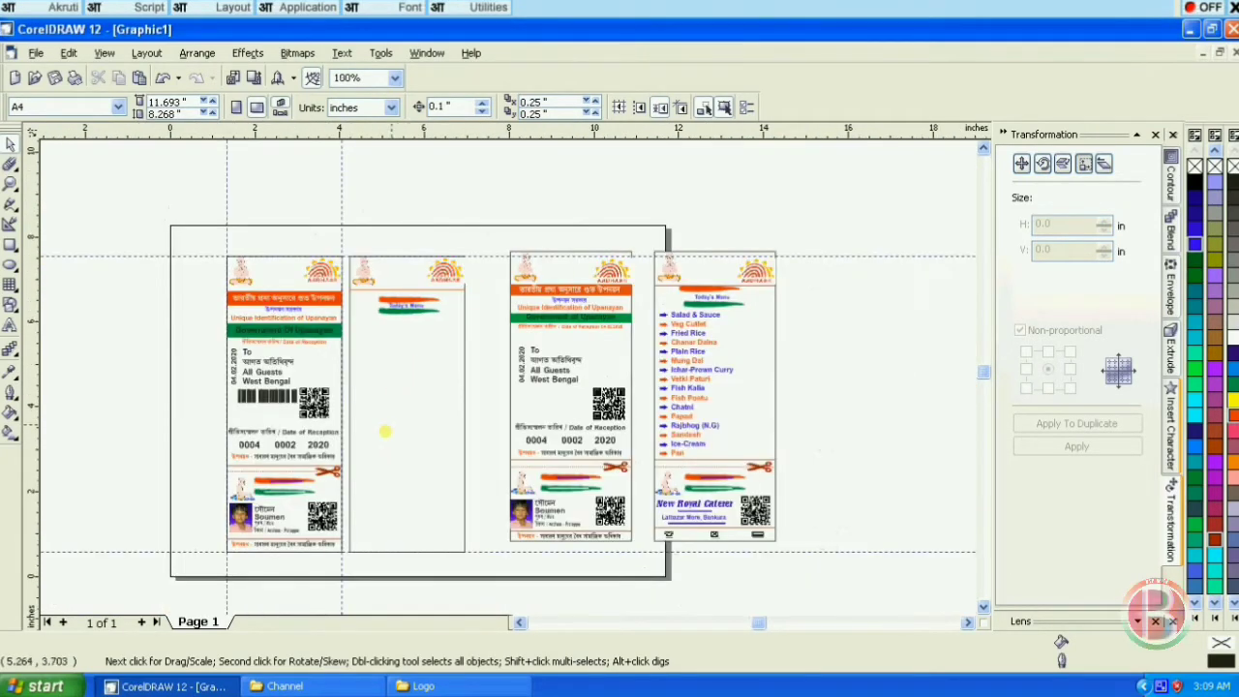
scroll(382, 407, up, 1)
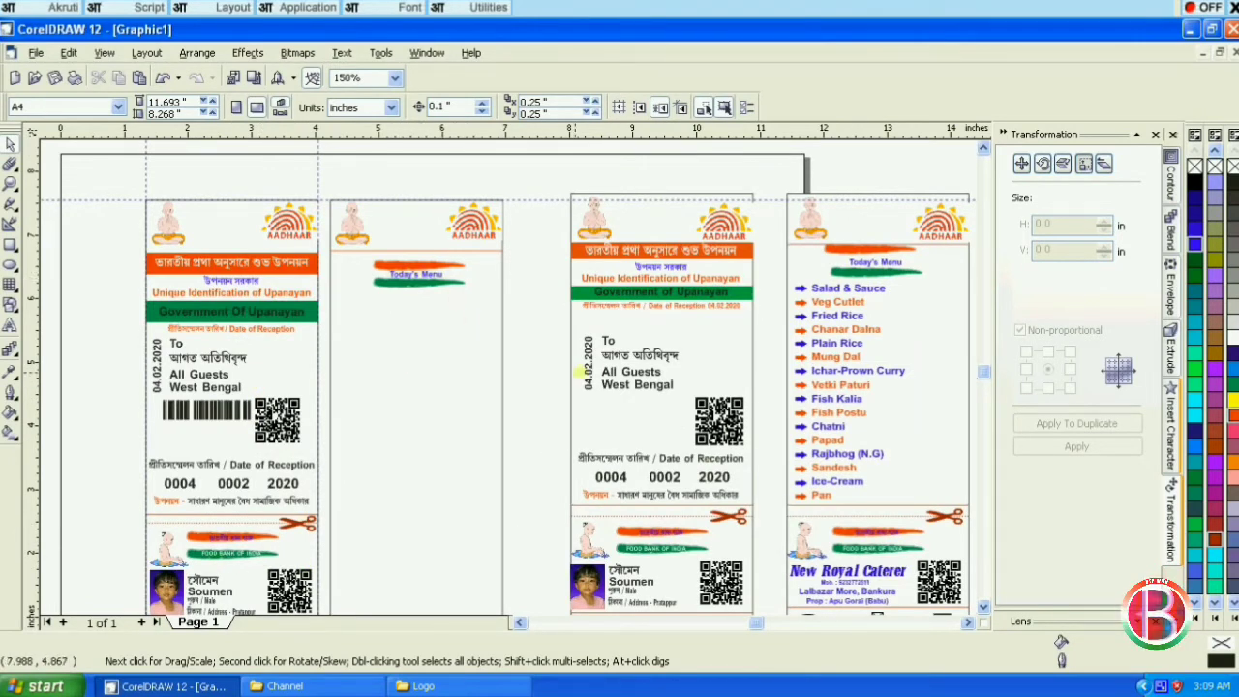
click(823, 288)
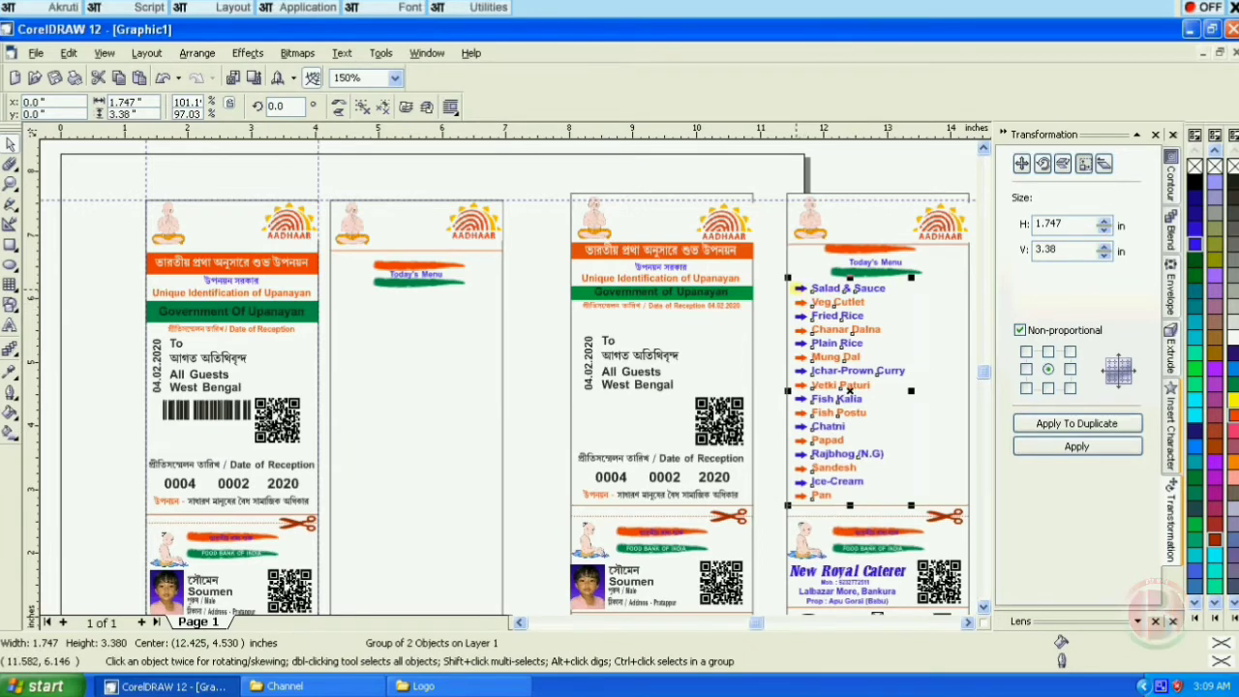
click(667, 191)
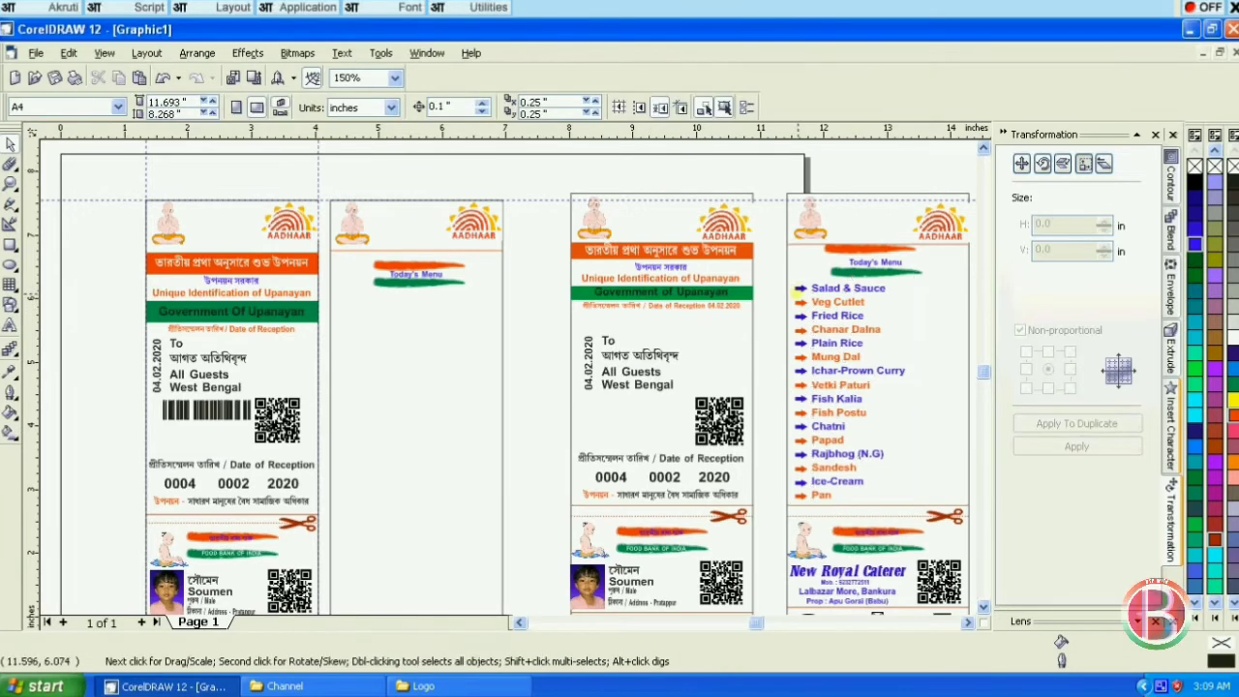
click(817, 295)
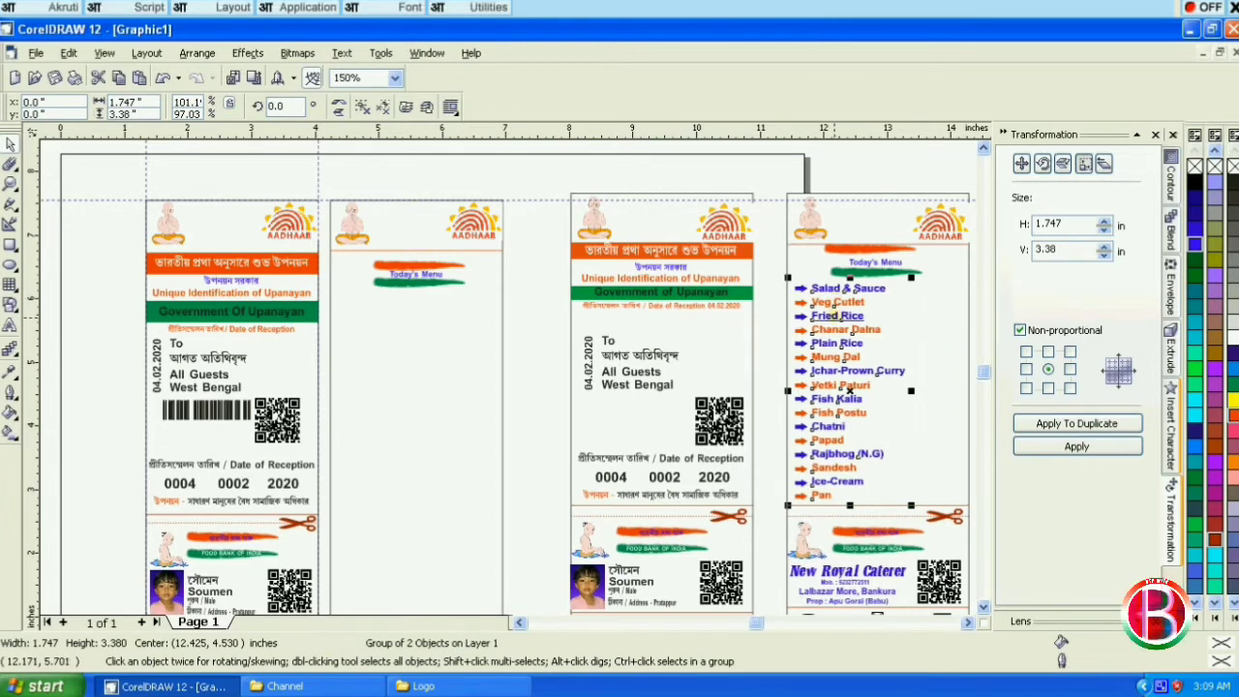
drag(828, 315, 391, 336)
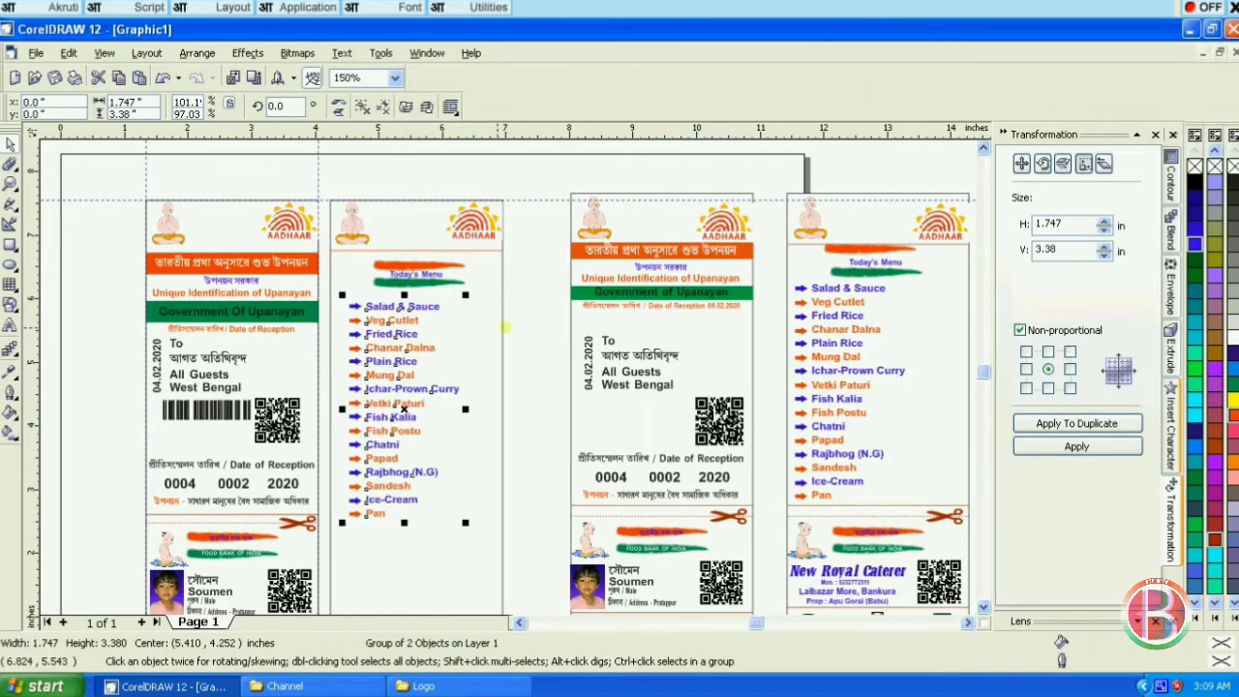
click(505, 270)
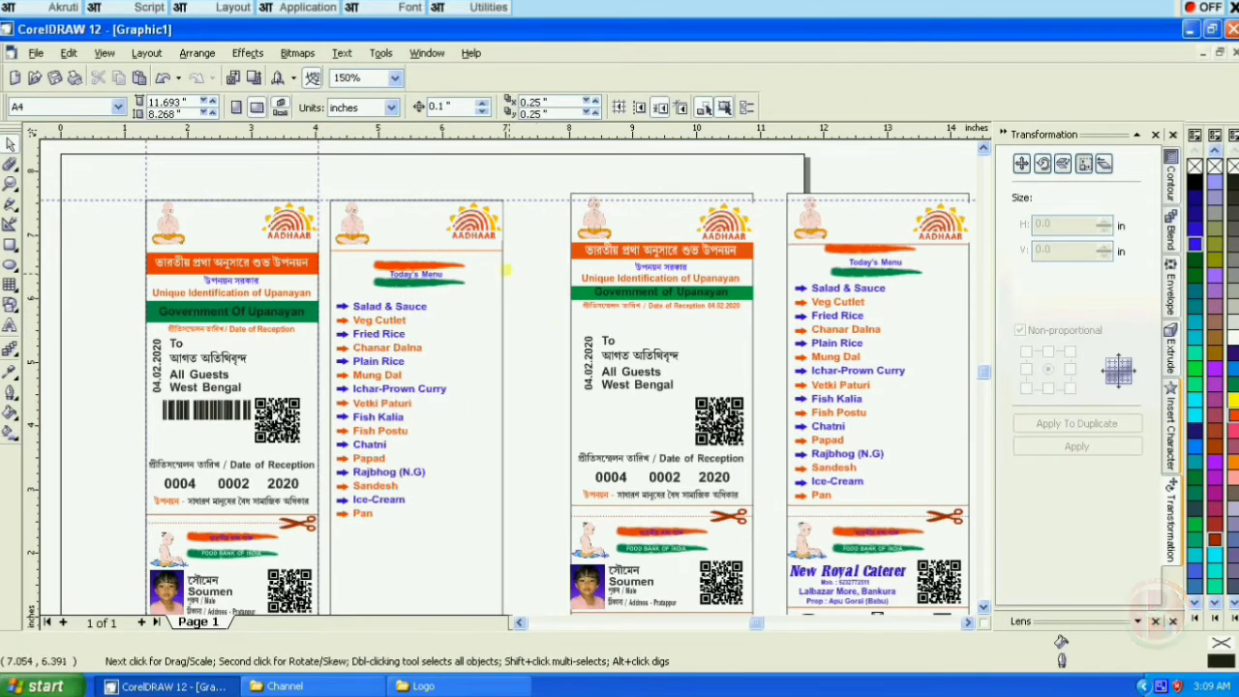
Nudge the second card's food list 0.2 in up and 0.2 in left.
scroll(496, 228, down, 1)
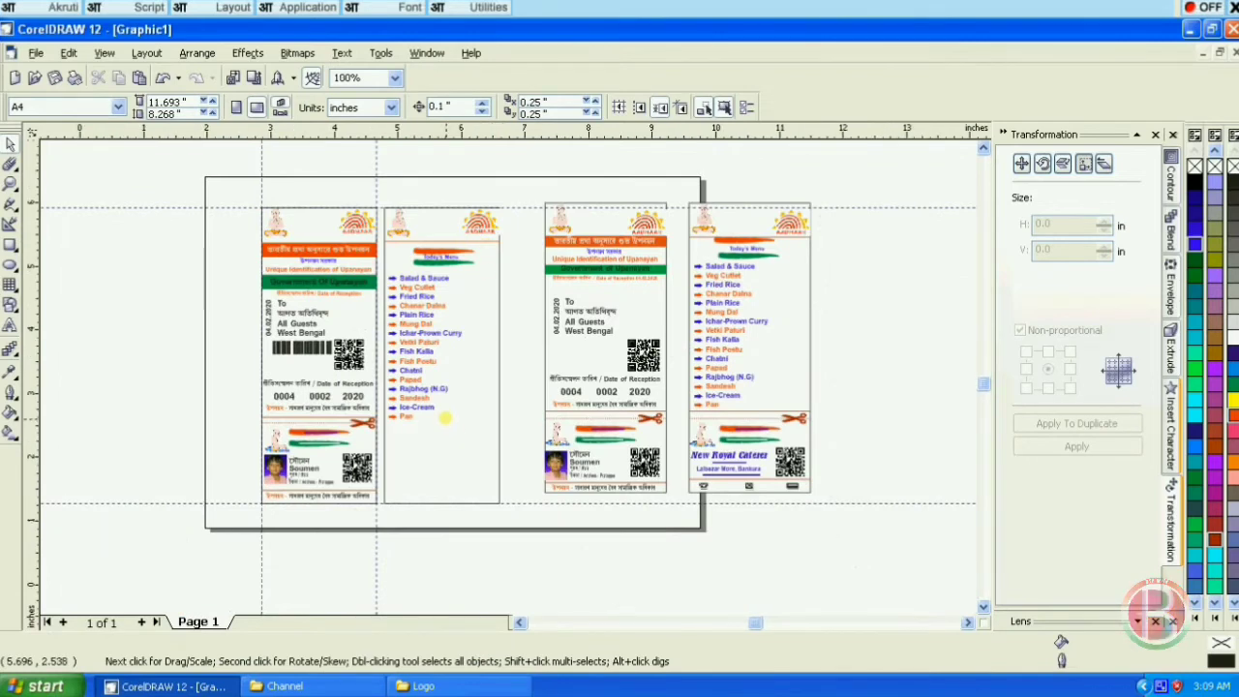
scroll(448, 416, up, 1)
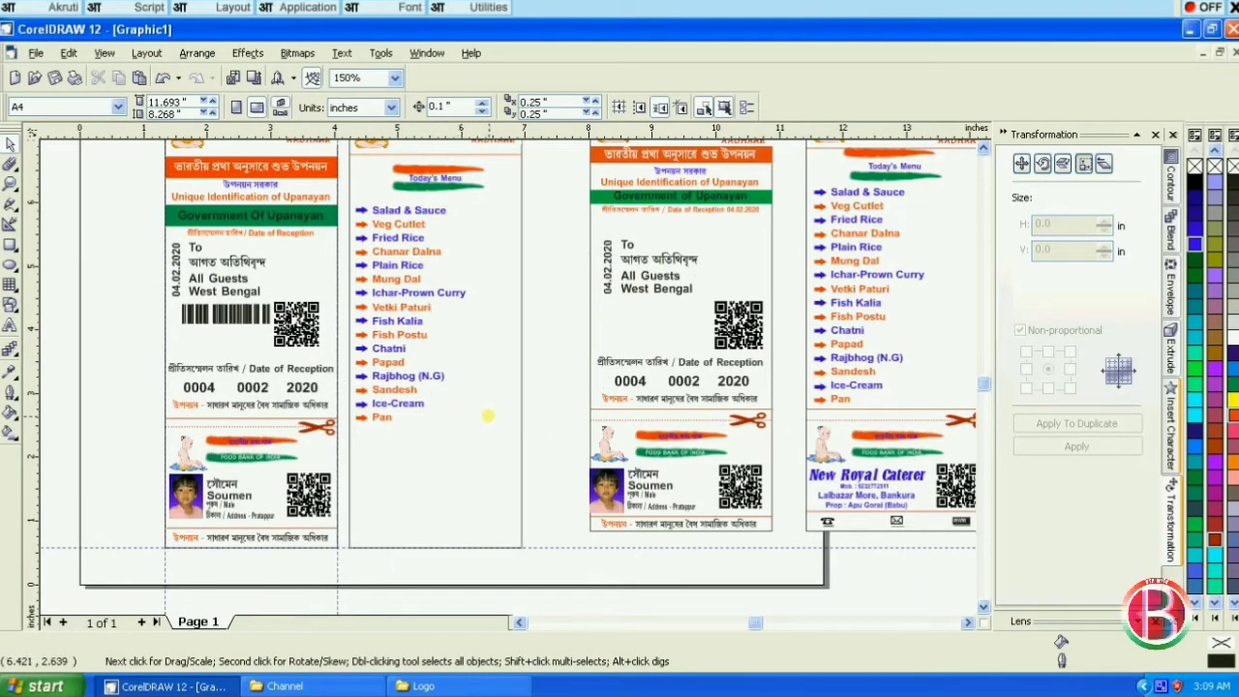
scroll(488, 415, down, 1)
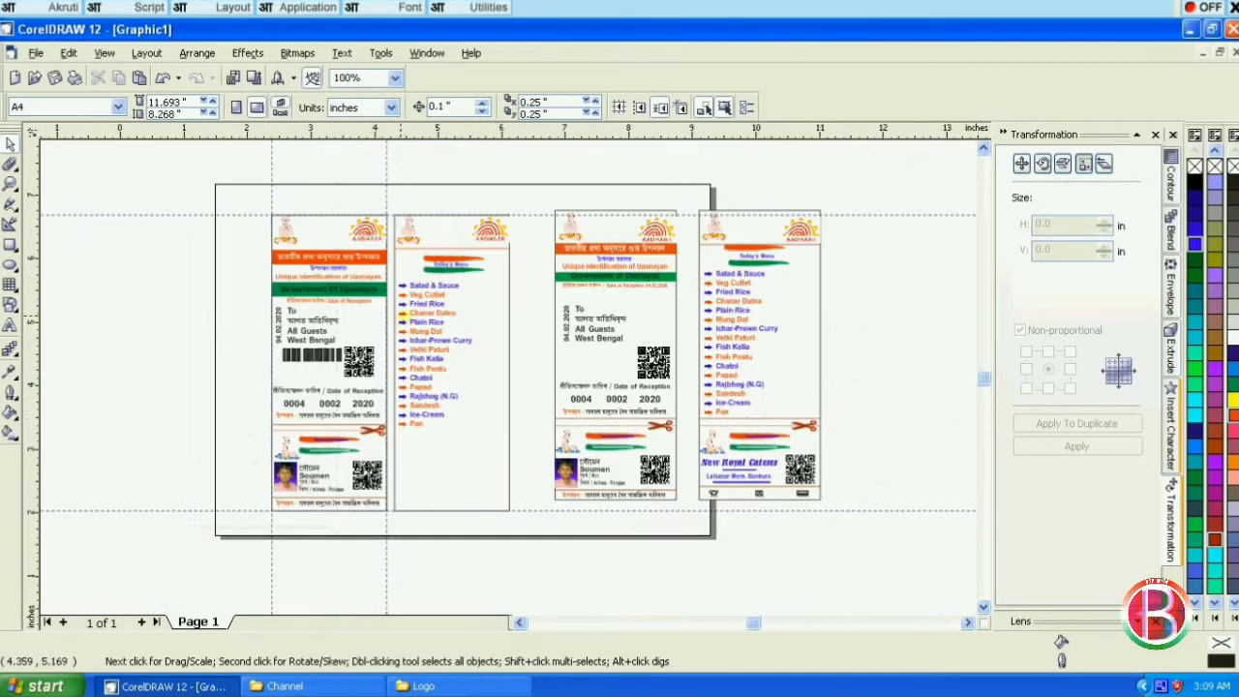
scroll(396, 316, up, 1)
click(430, 266)
key(Up)
key(Up)
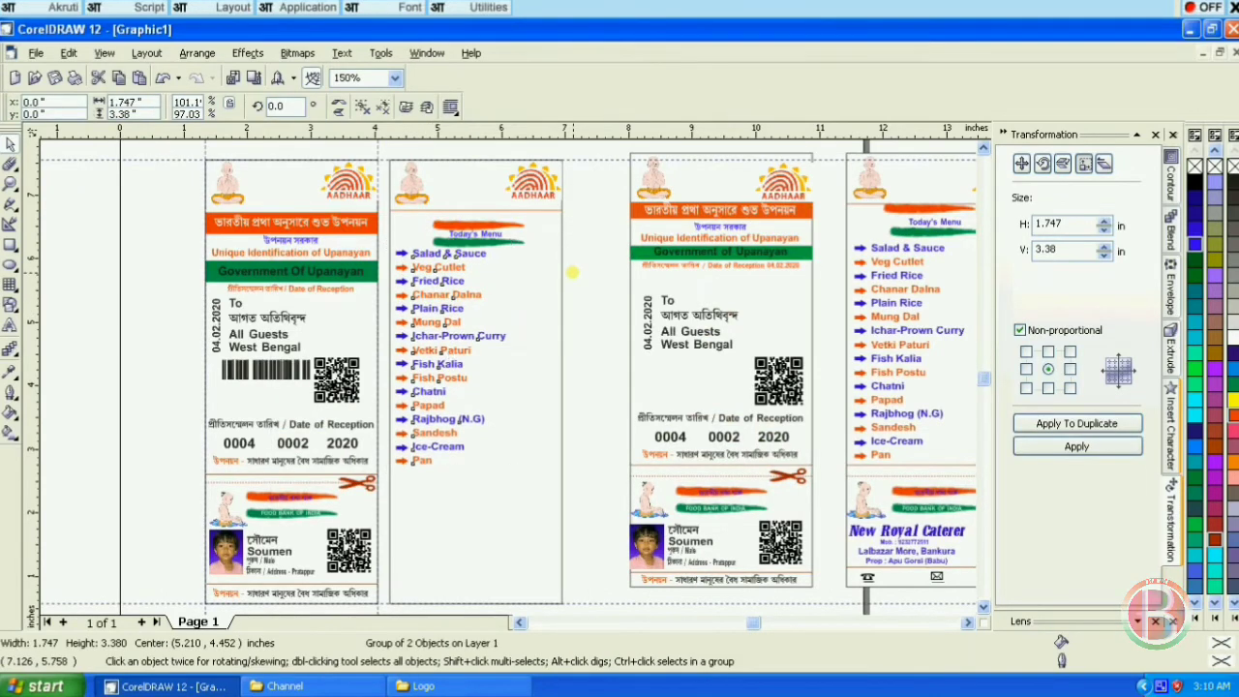
click(572, 274)
Move the Today's Menu text and its two brush strokes up together, closer to the second card's header line.
scroll(468, 169, up, 2)
click(470, 264)
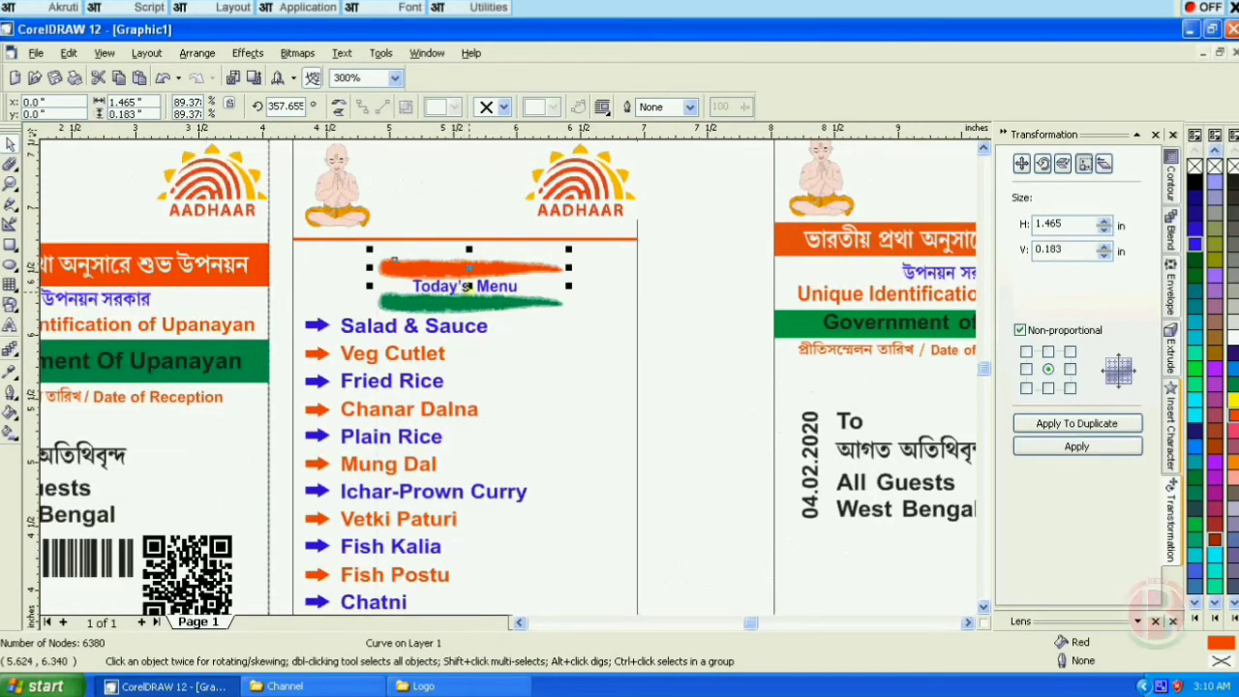
mouse_move(372, 246)
mouse_down()
mouse_move(409, 288)
mouse_move(590, 323)
mouse_up()
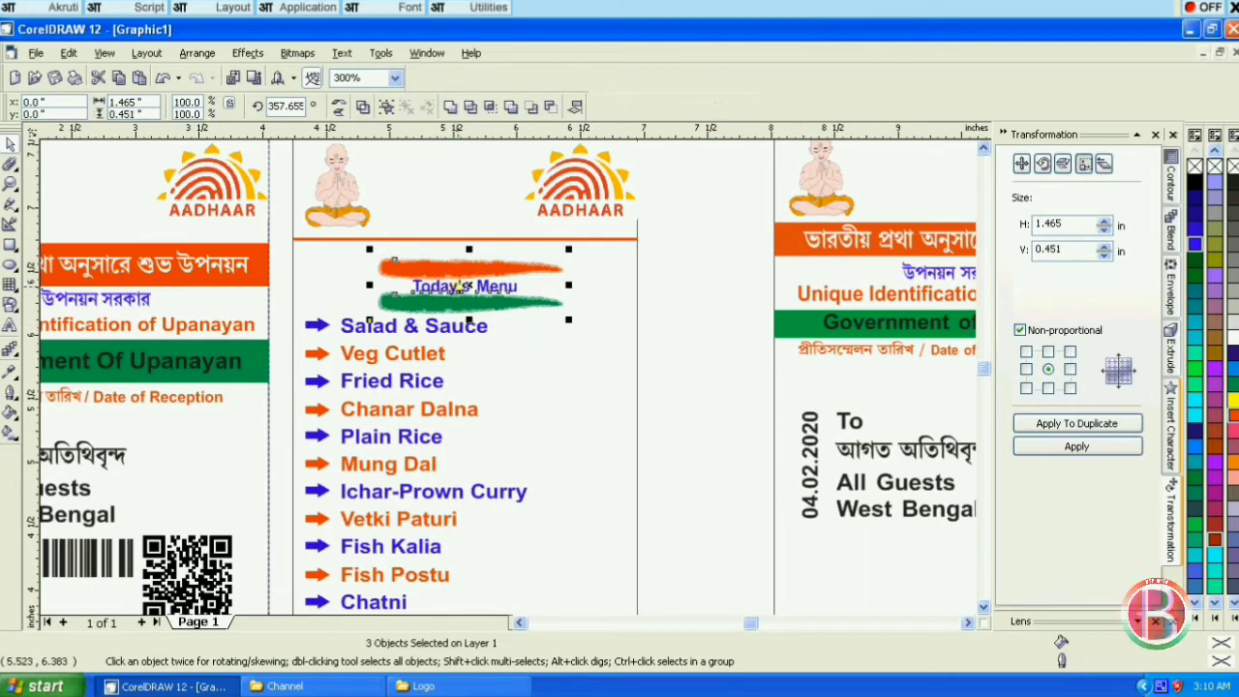
drag(459, 286, 467, 273)
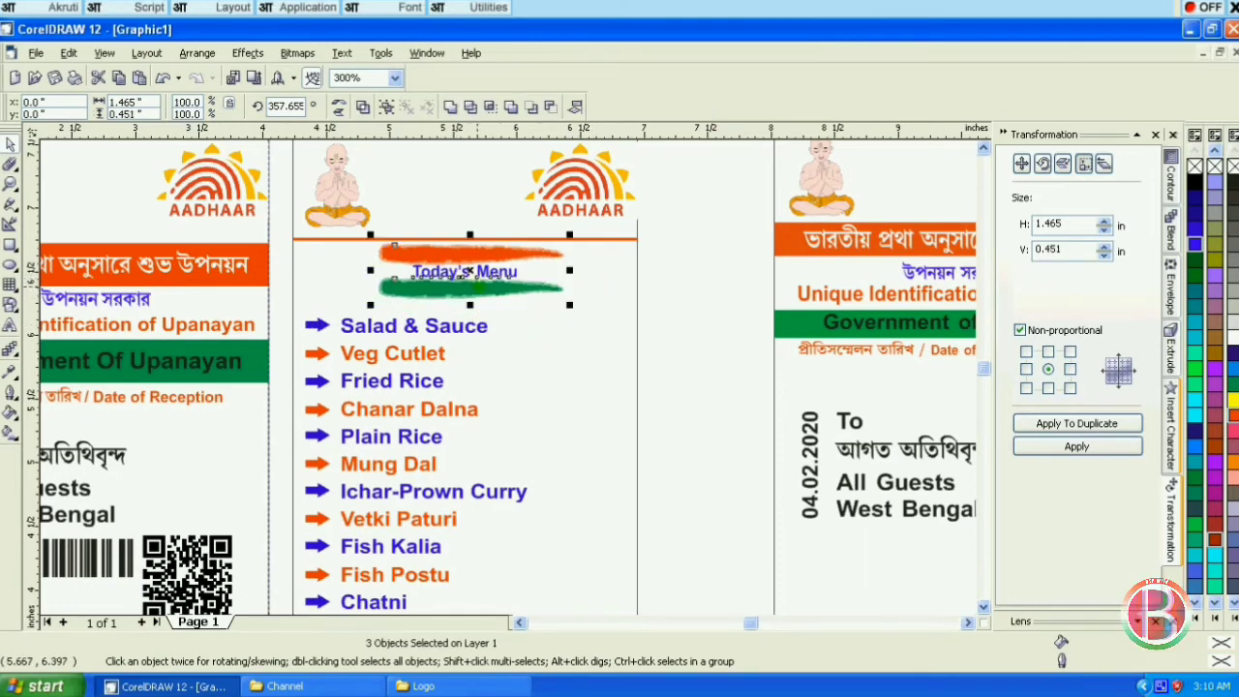
Group the Today's Menu text with its brush strokes and centre the heading horizontally on the second card's outline.
shift+click(598, 274)
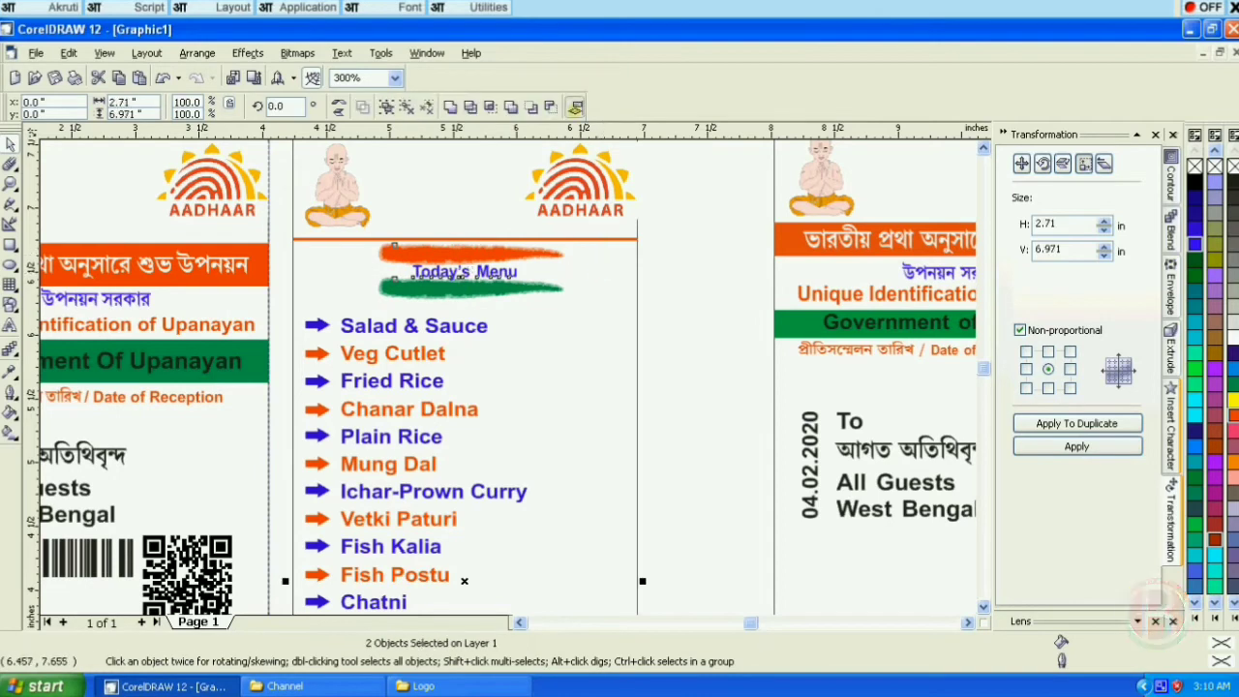
click(575, 107)
click(661, 451)
click(735, 451)
key(ctrl+g)
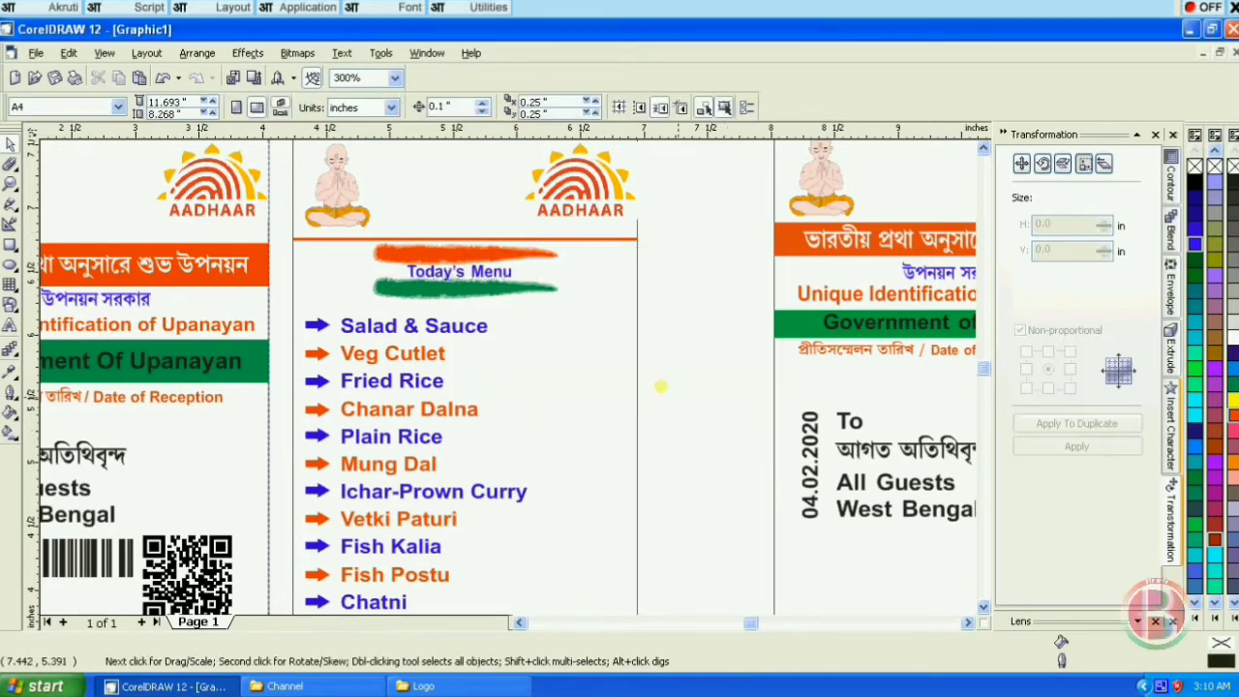
Shift the second card's food list up about 0.1 in, just below the Today's Menu heading.
scroll(432, 312, down, 1)
scroll(432, 312, down, 2)
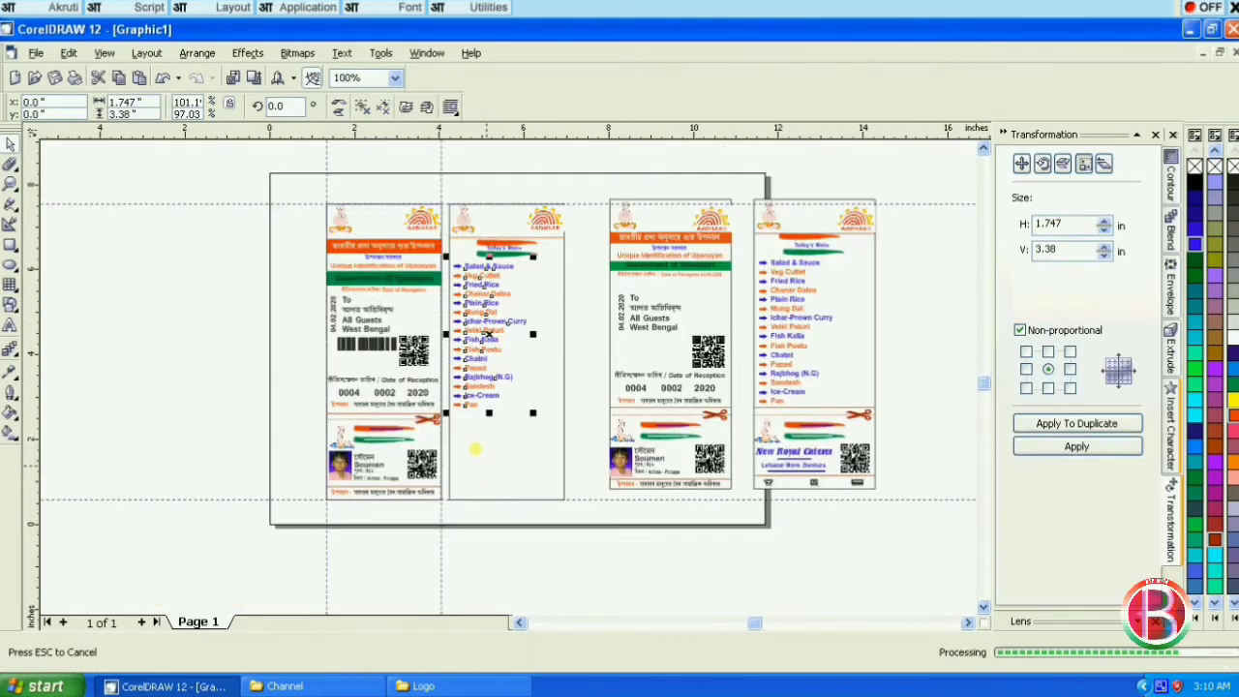
drag(492, 287, 491, 281)
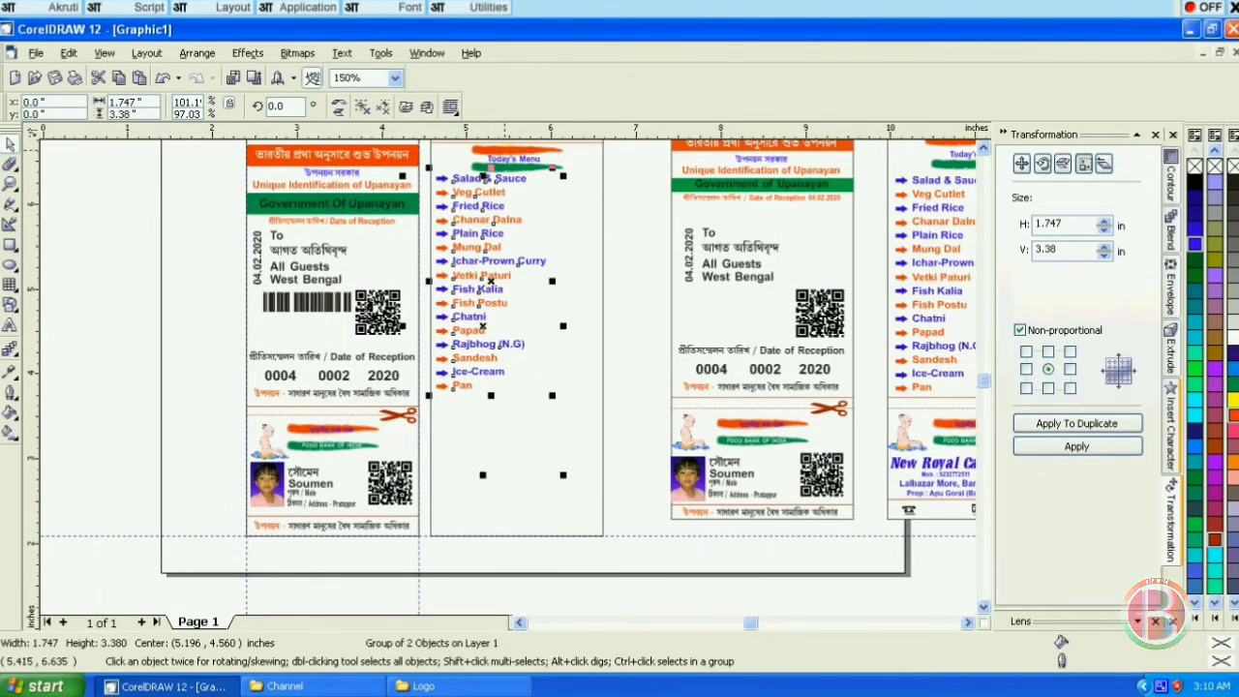
scroll(514, 150, up, 1)
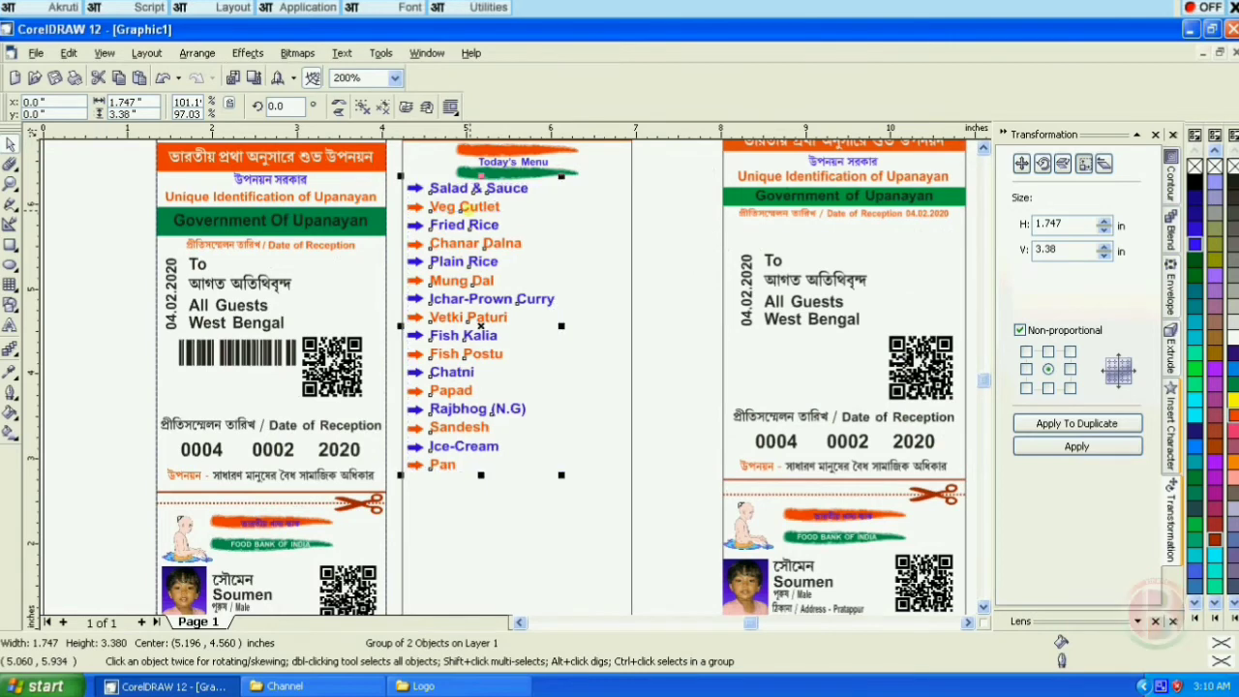
Move the second card's food list slightly down, away from the Today's Menu heading.
click(656, 288)
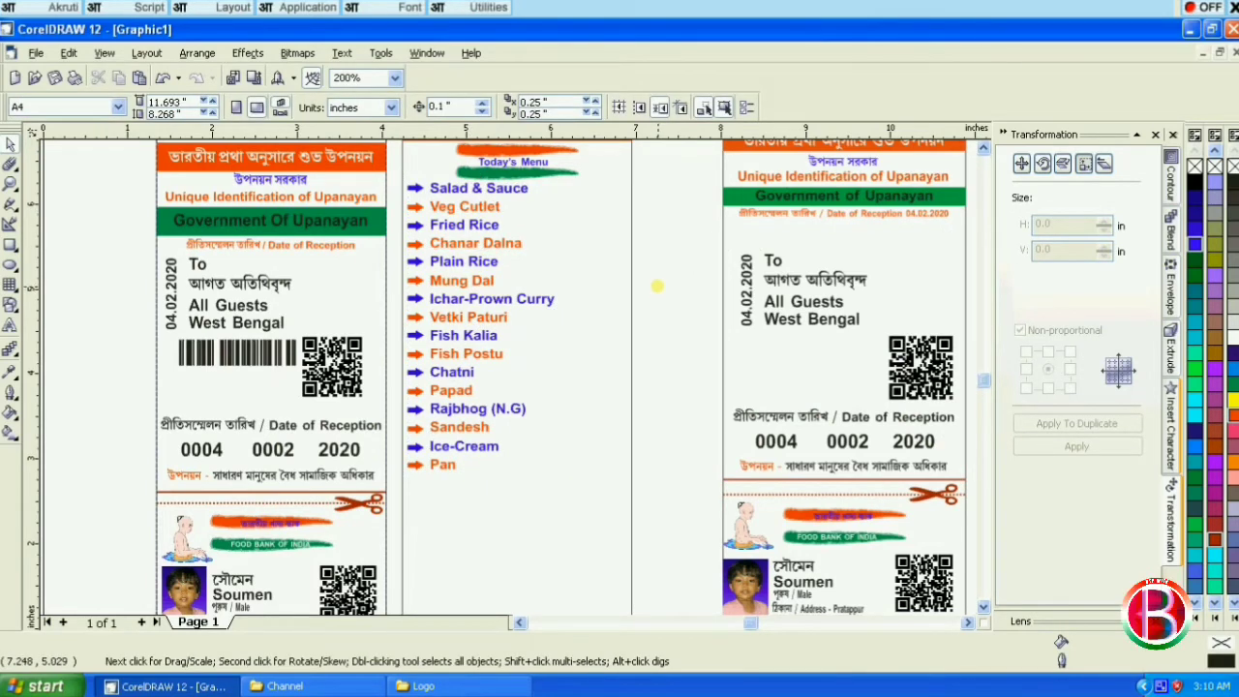
scroll(453, 208, up, 1)
click(455, 209)
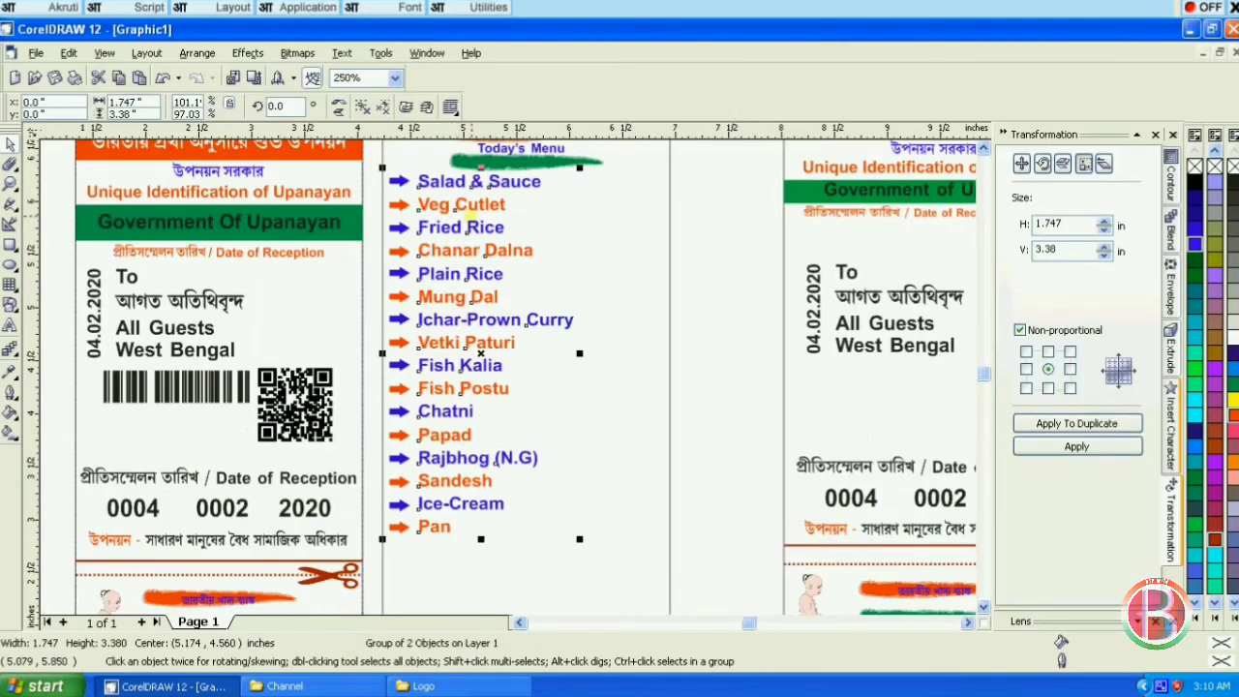
drag(471, 205, 480, 213)
click(705, 220)
scroll(571, 186, down, 1)
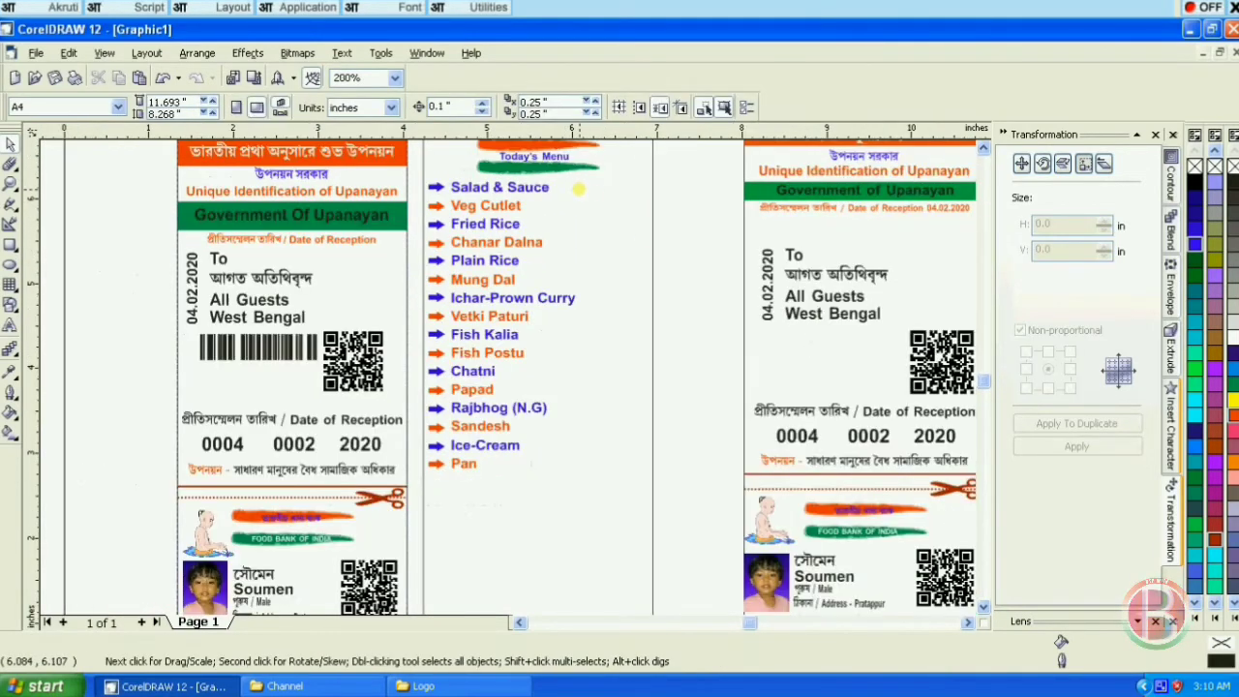
scroll(400, 364, down, 1)
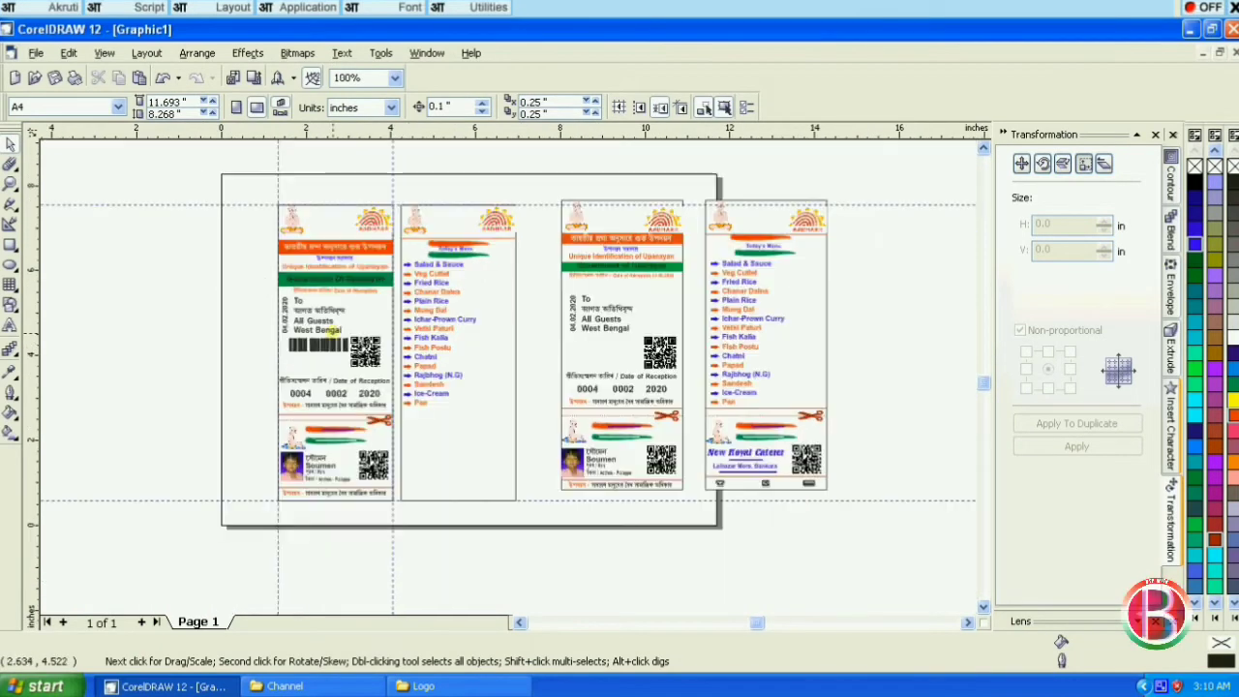
scroll(387, 485, down, 1)
Copy the solid line, dotted cut line and scissors from the first card to the same place on the second card, below the food list.
scroll(387, 485, up, 3)
click(353, 418)
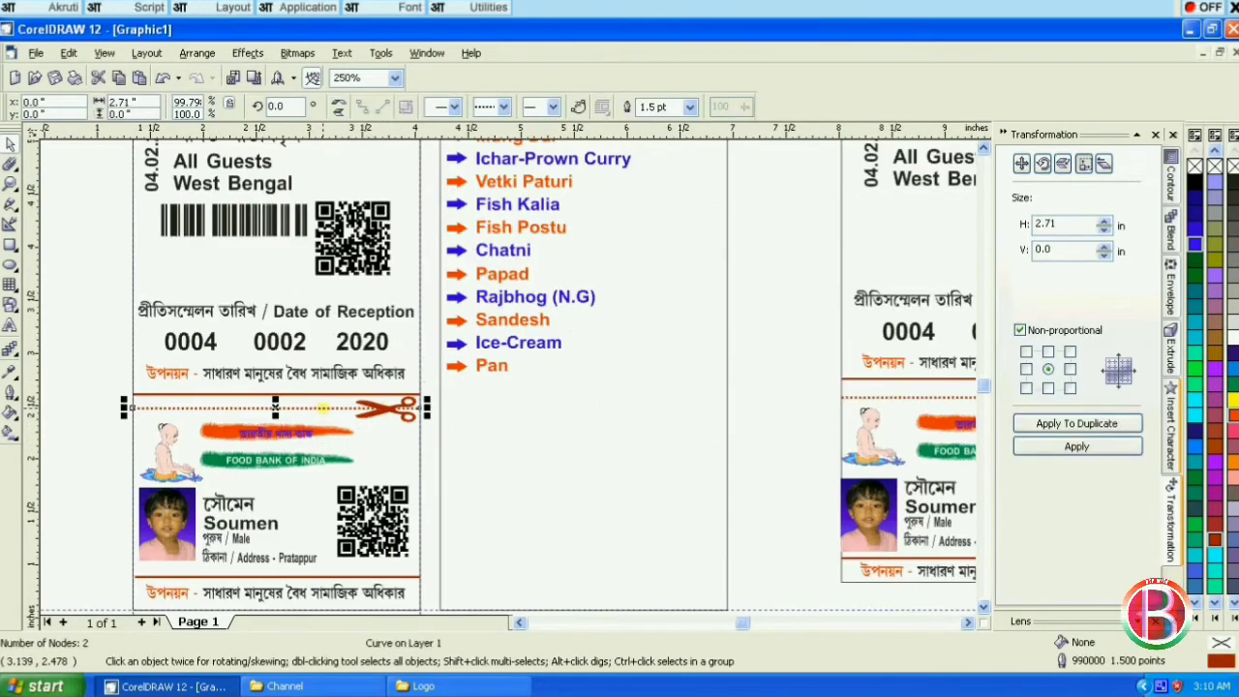
shift+click(325, 393)
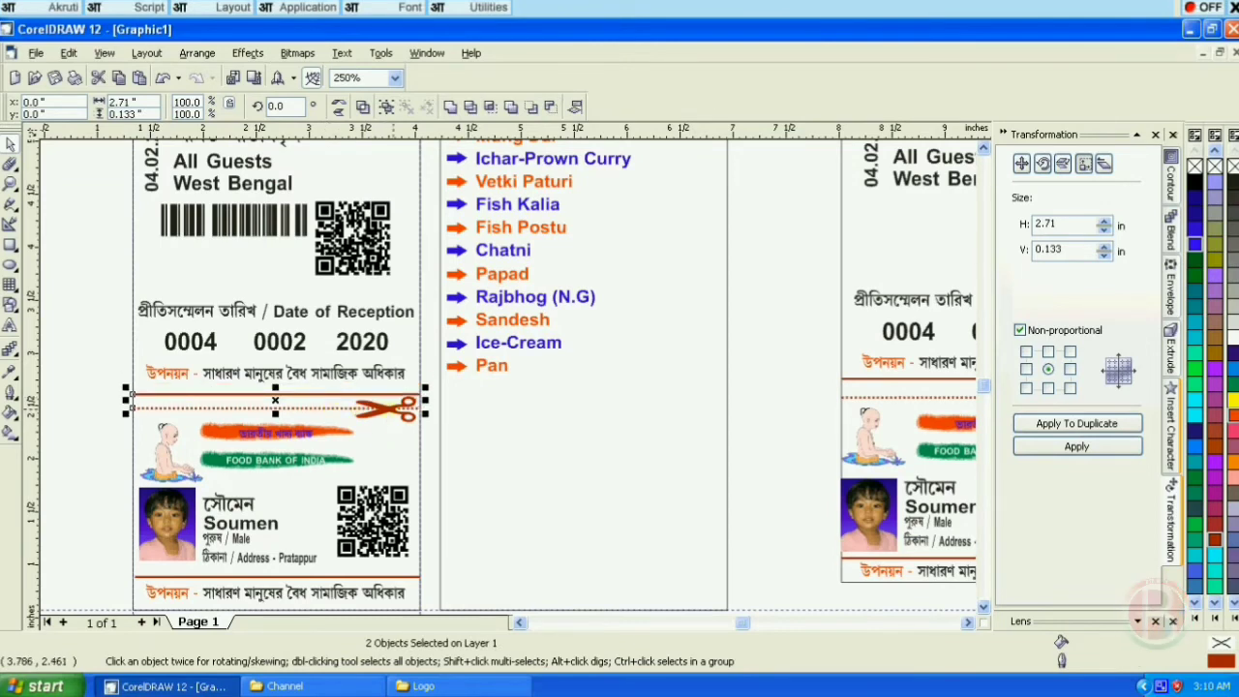
shift+click(276, 407)
drag(406, 418, 699, 405)
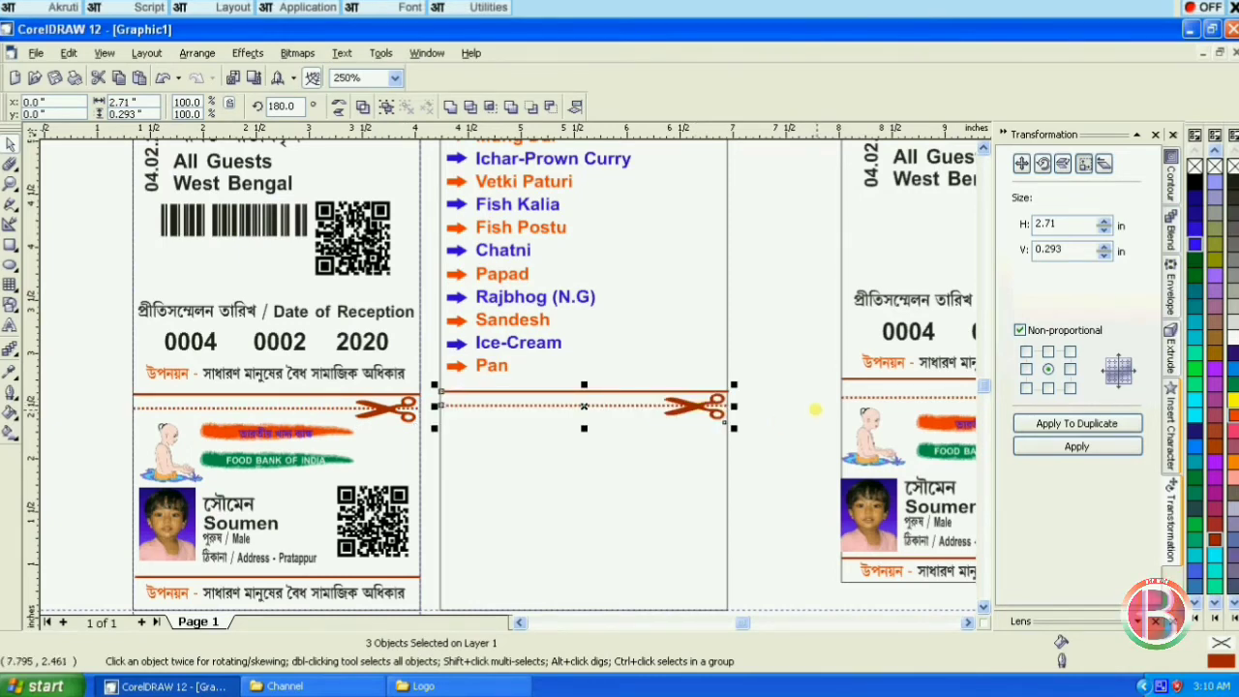
click(781, 401)
scroll(694, 398, up, 2)
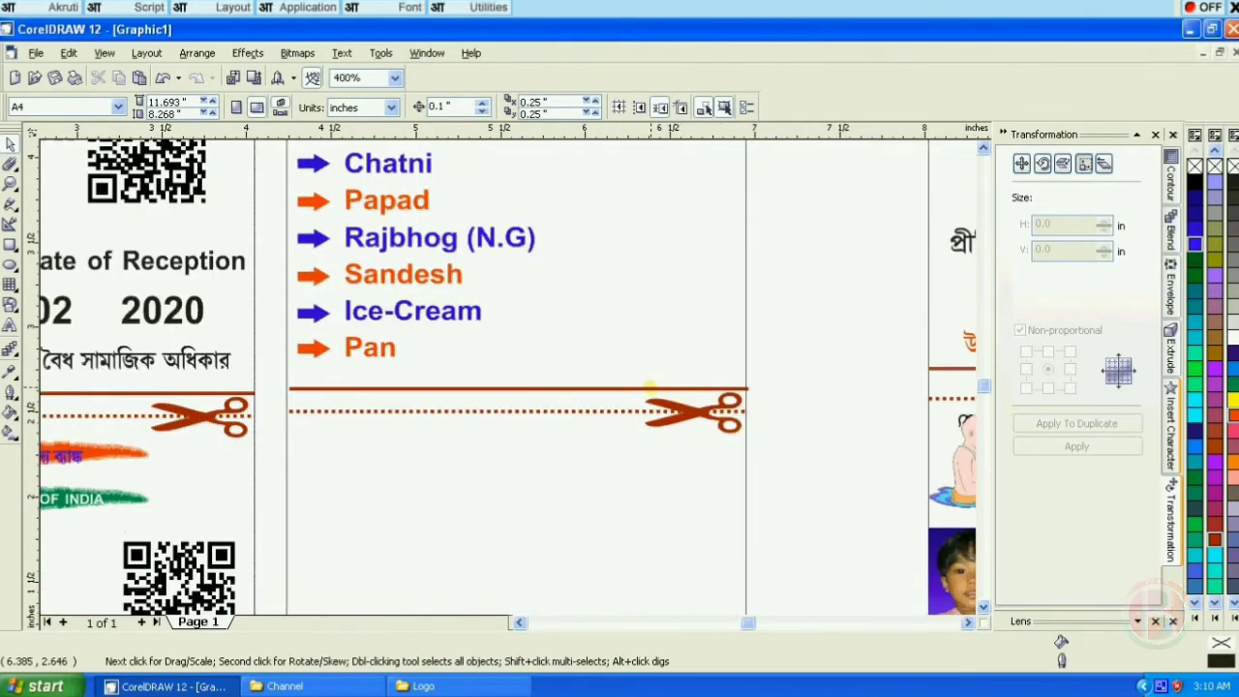
Align the second card's solid line above the coupon level with the matching solid line on the first card.
click(646, 387)
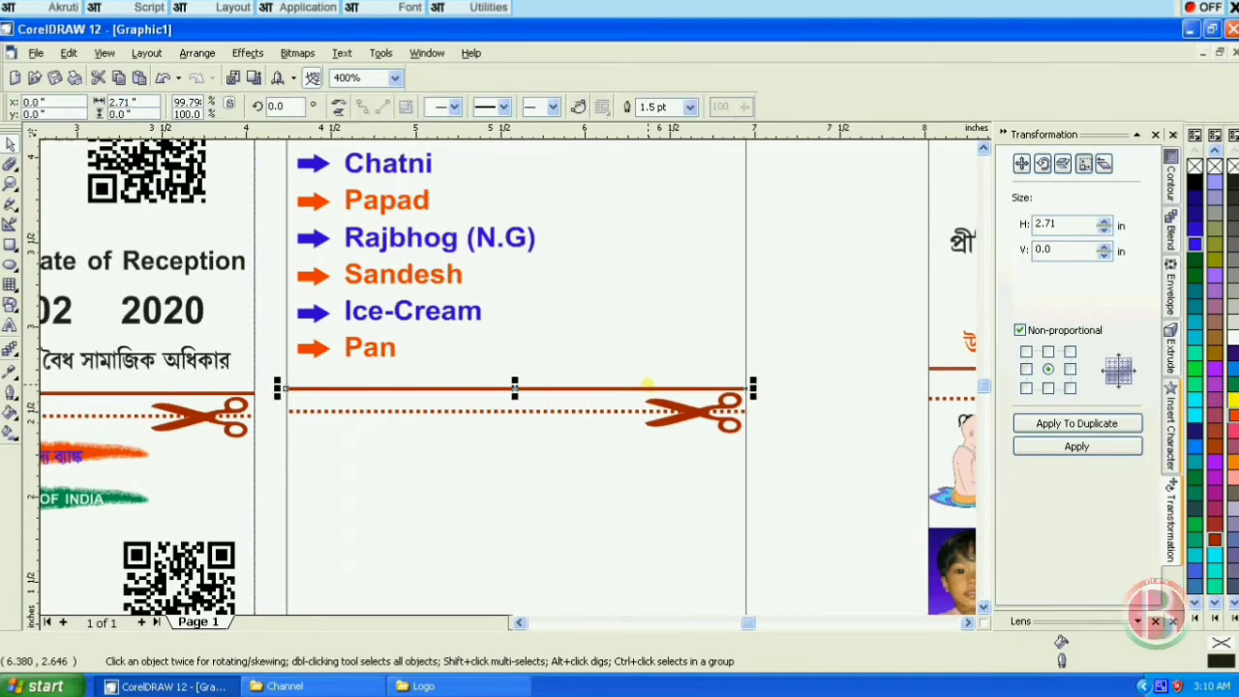
click(795, 400)
scroll(684, 436, down, 1)
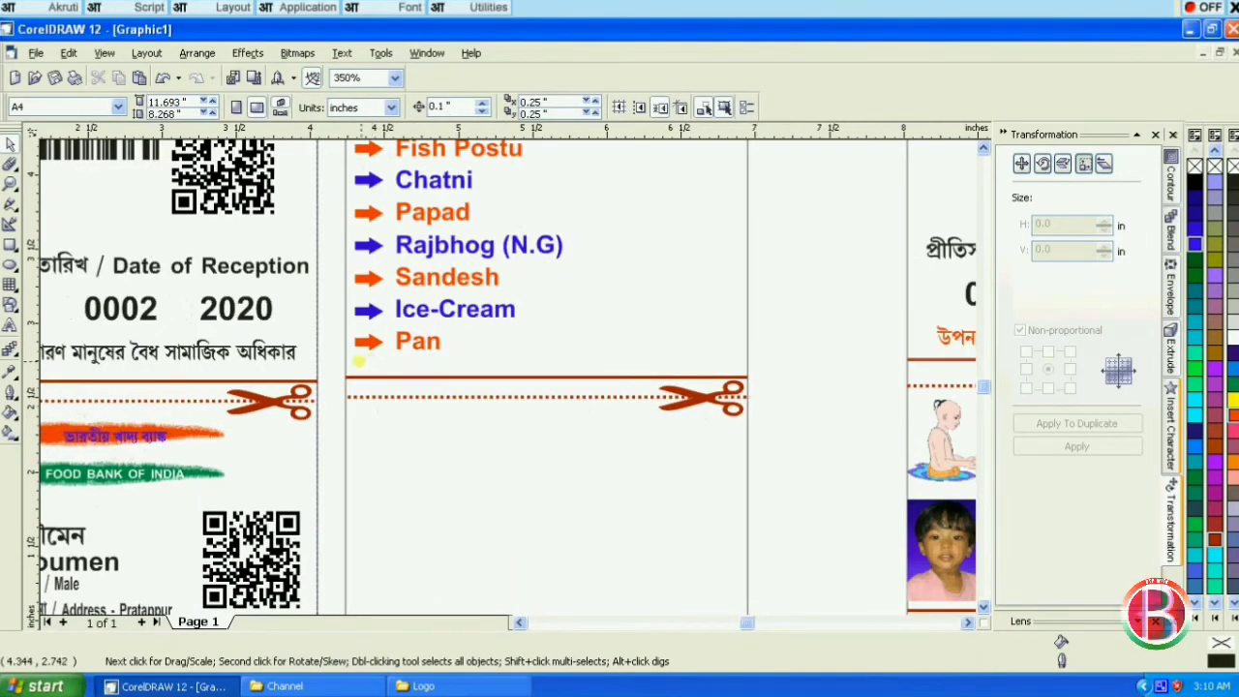
click(356, 376)
shift+click(281, 379)
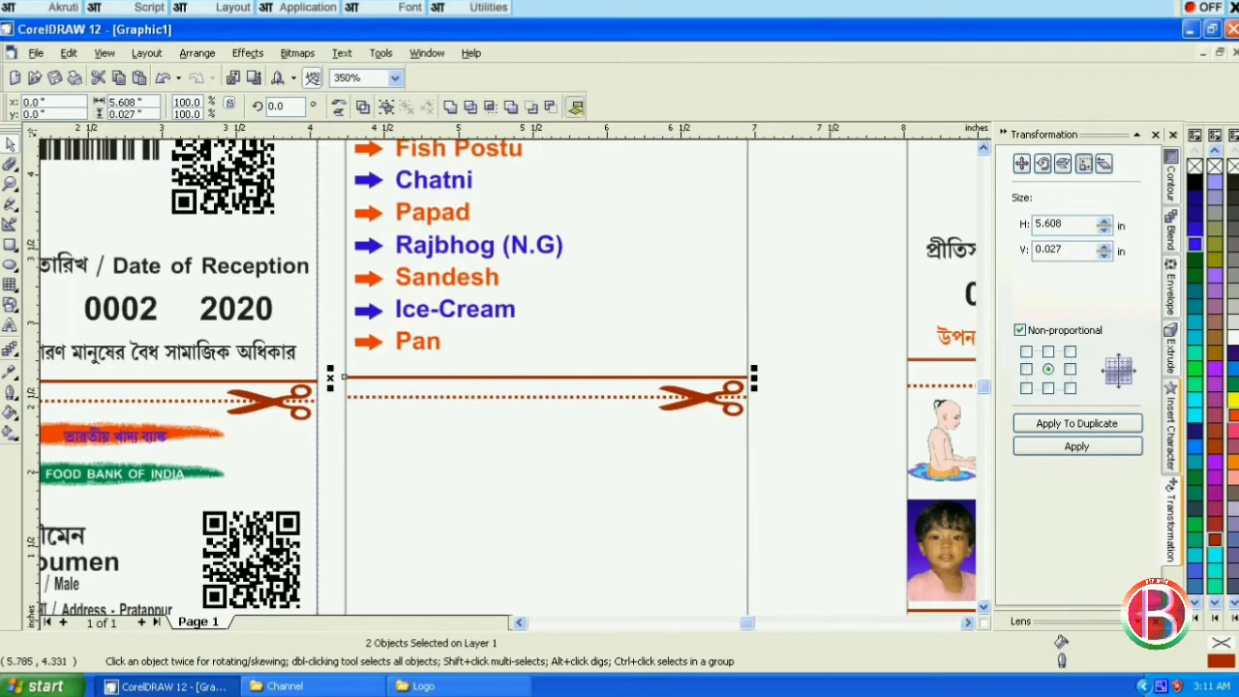
click(574, 107)
click(666, 451)
click(734, 451)
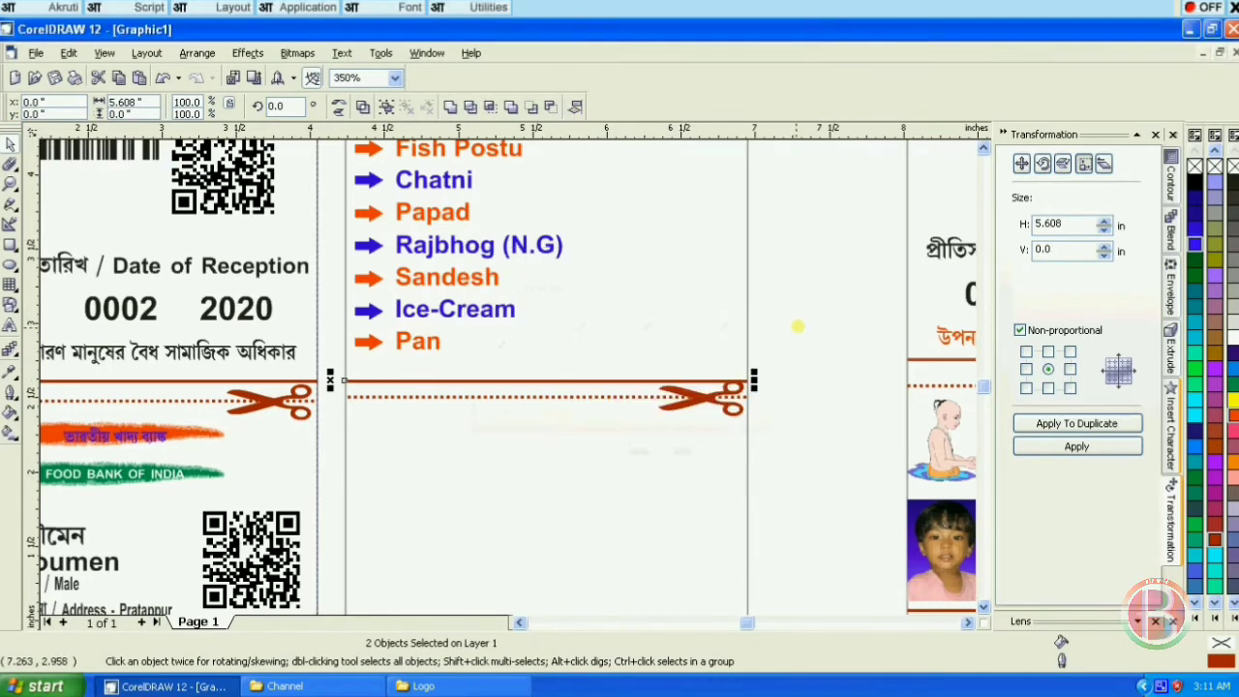
click(792, 323)
Group the second card's dotted line with its scissors and align the group level with the first card's cut line.
click(616, 397)
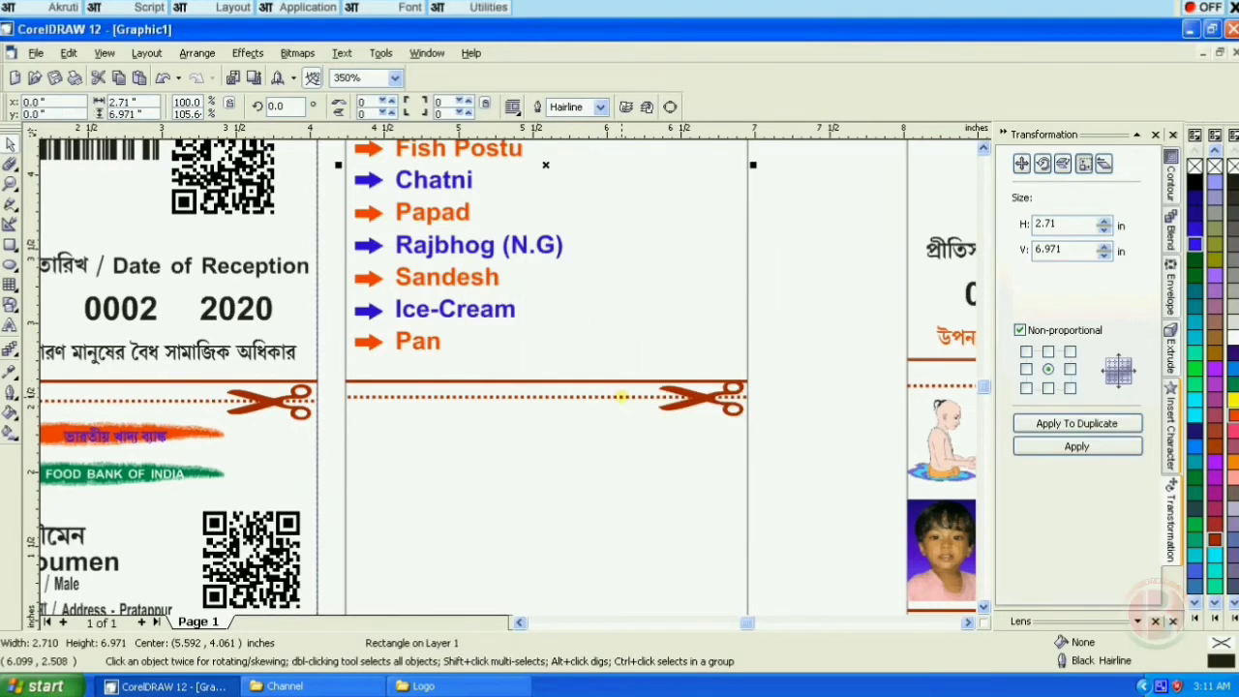
click(686, 395)
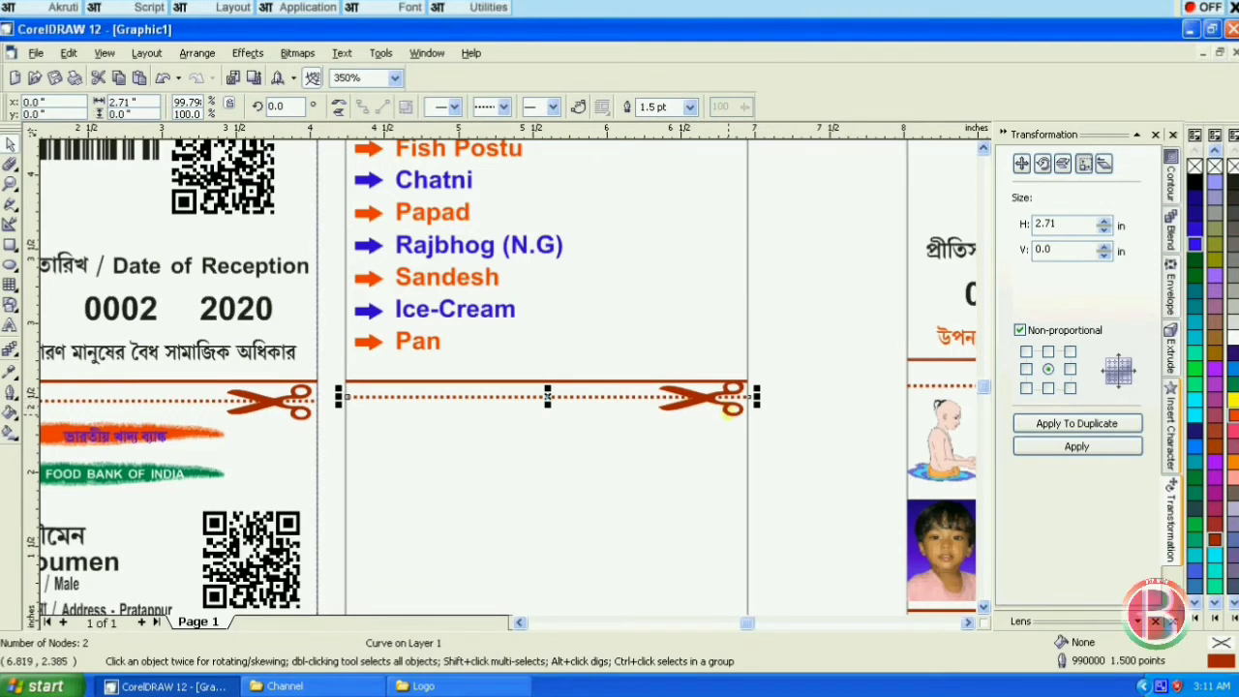
shift+click(731, 411)
key(ctrl+g)
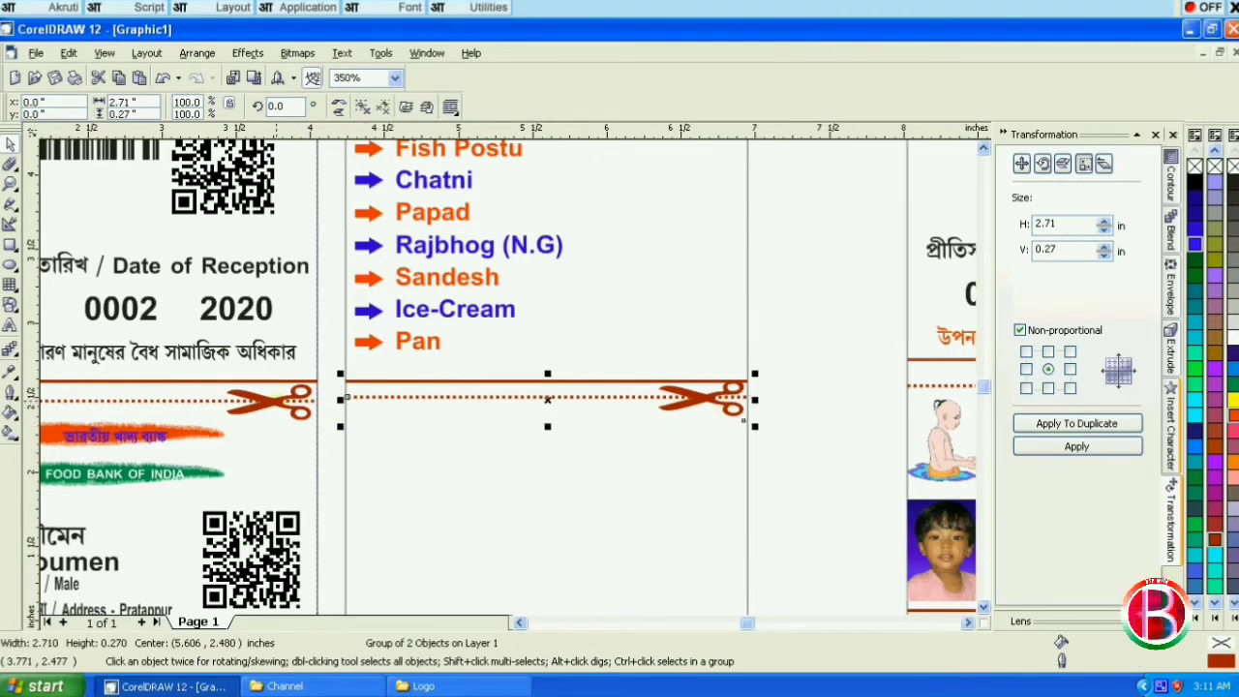
shift+click(212, 399)
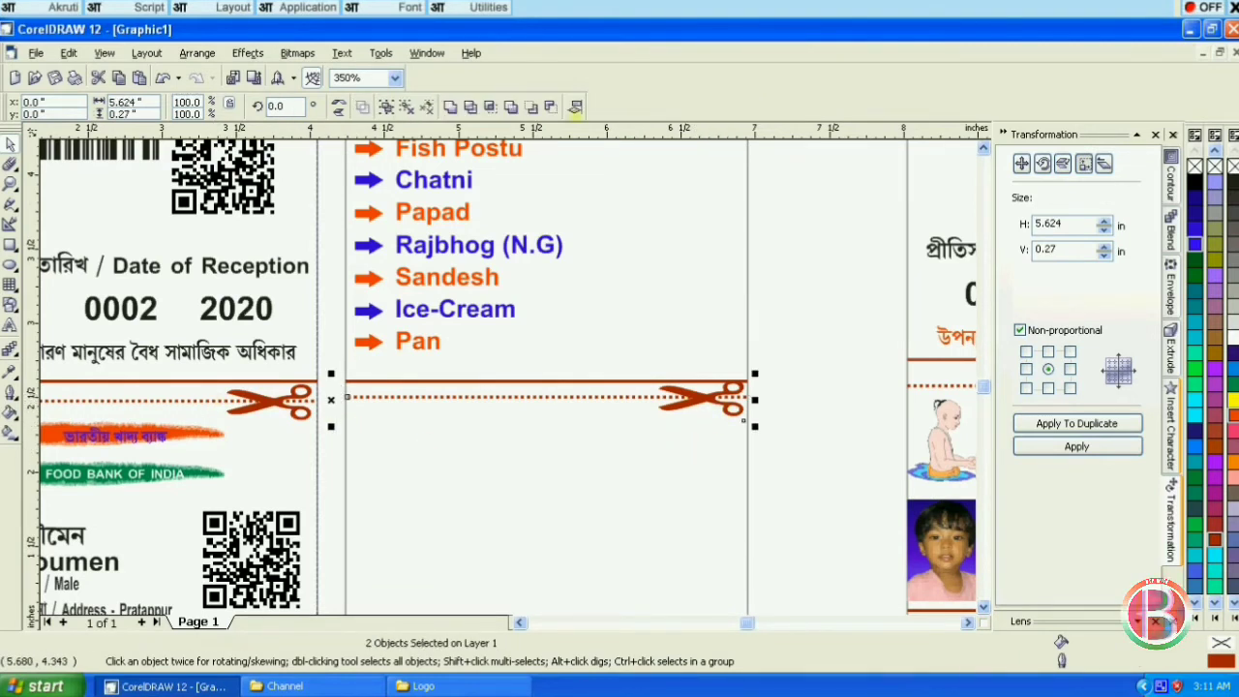
click(575, 106)
click(661, 451)
click(734, 451)
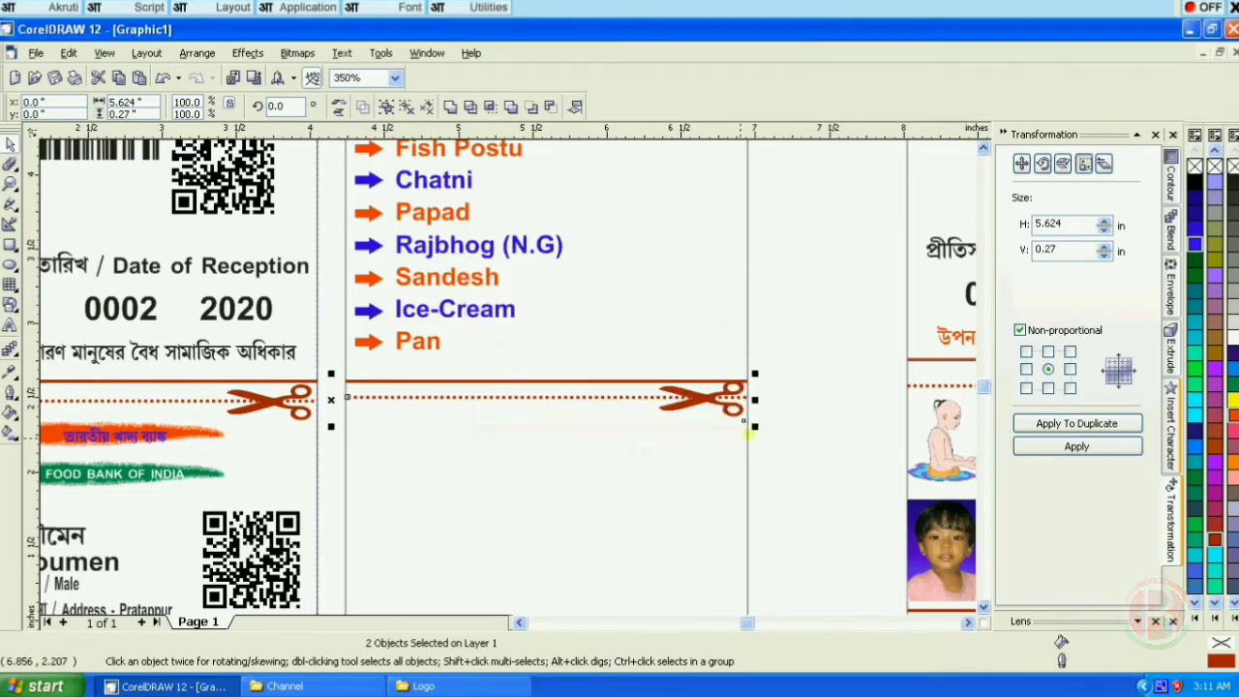
click(843, 387)
scroll(841, 387, down, 2)
scroll(360, 267, down, 1)
scroll(360, 267, down, 1)
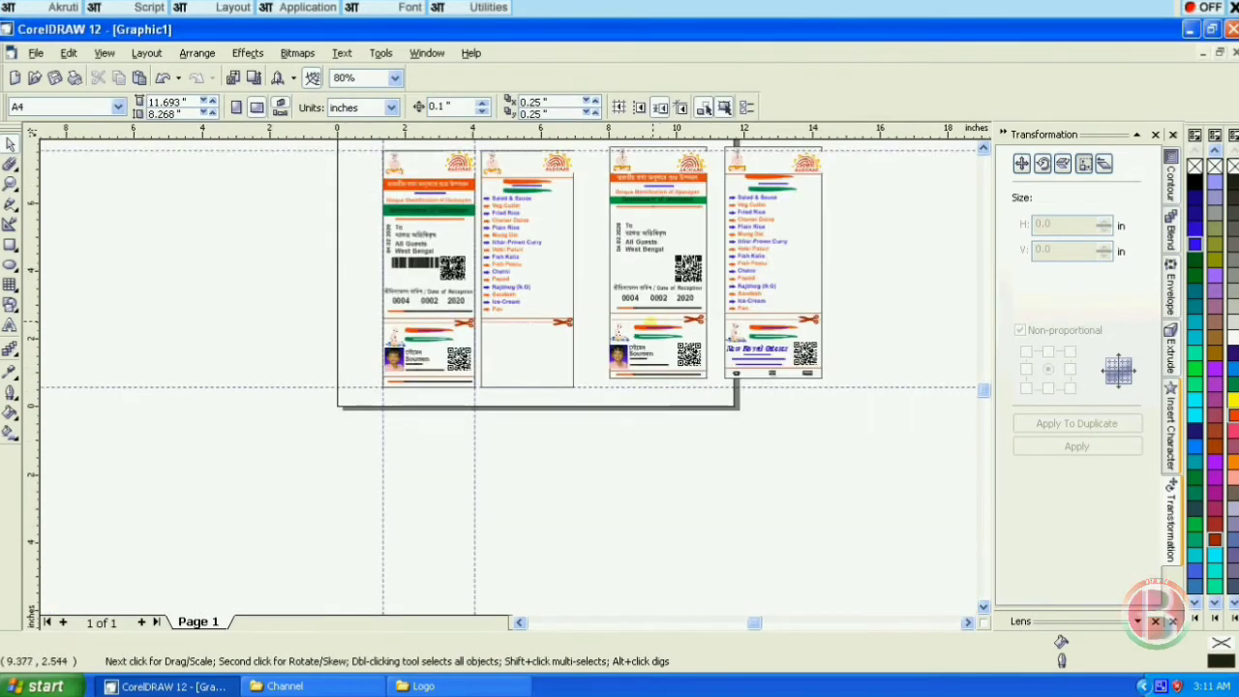
scroll(360, 267, down, 1)
scroll(439, 390, up, 1)
scroll(626, 347, up, 1)
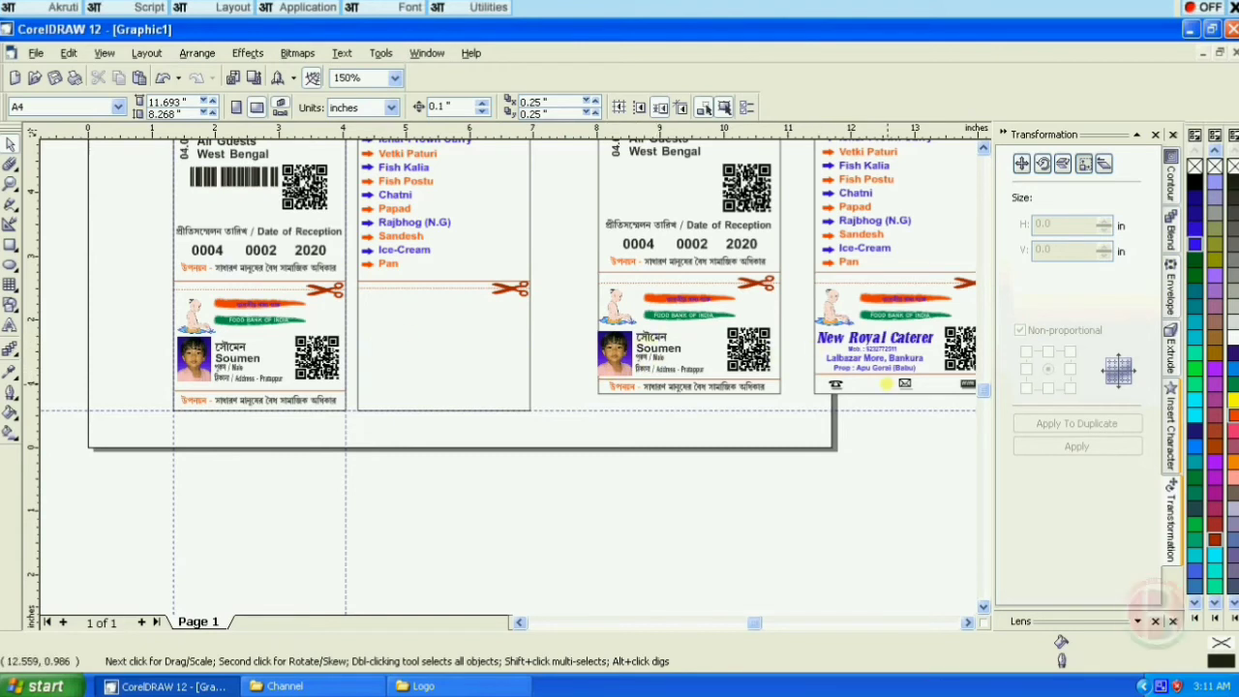
click(875, 316)
shift+click(899, 305)
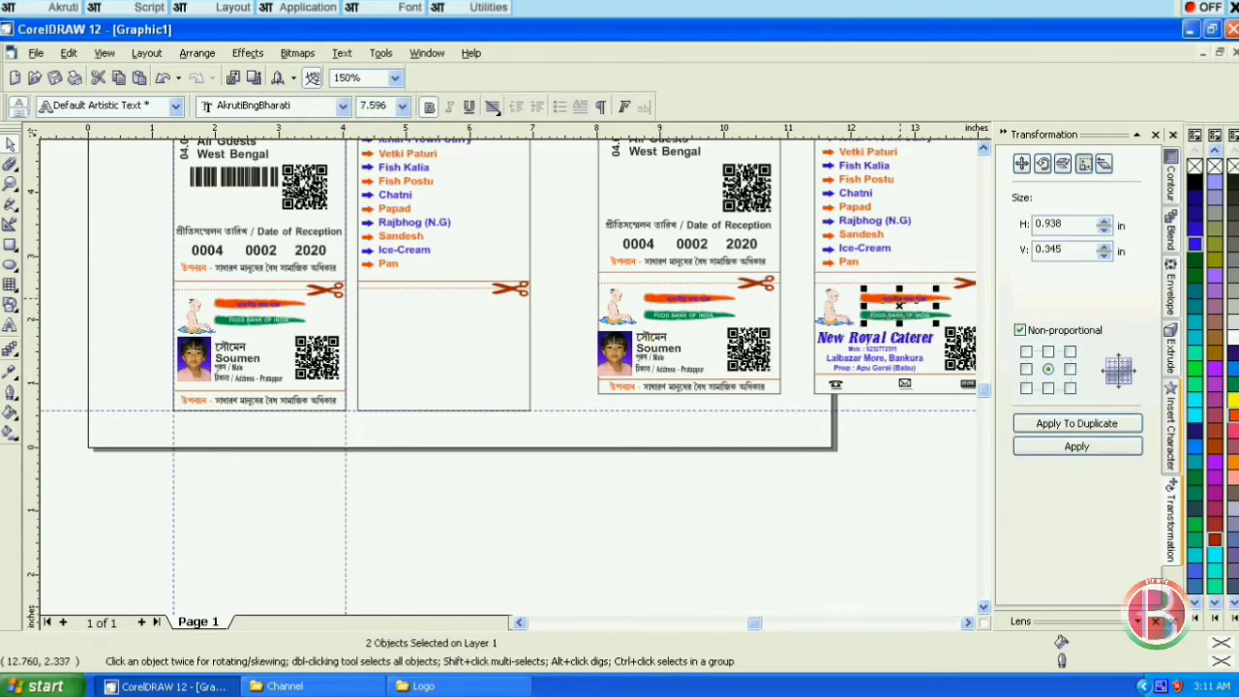
shift+click(897, 316)
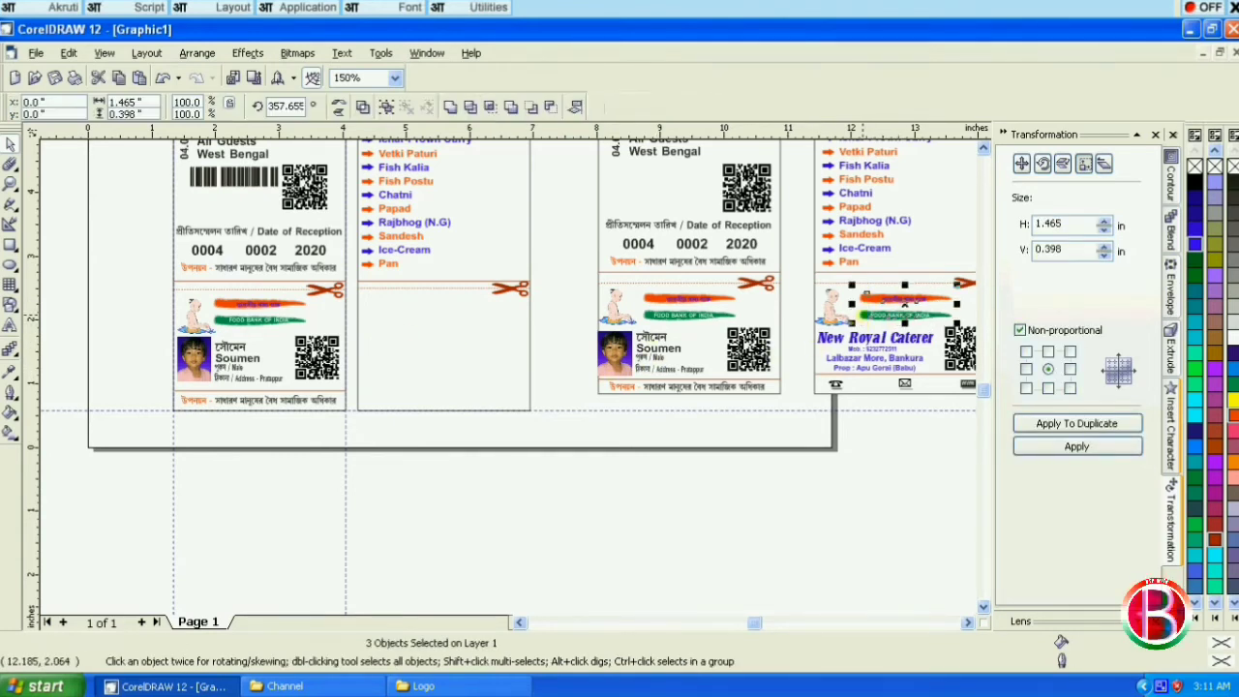
shift+click(901, 302)
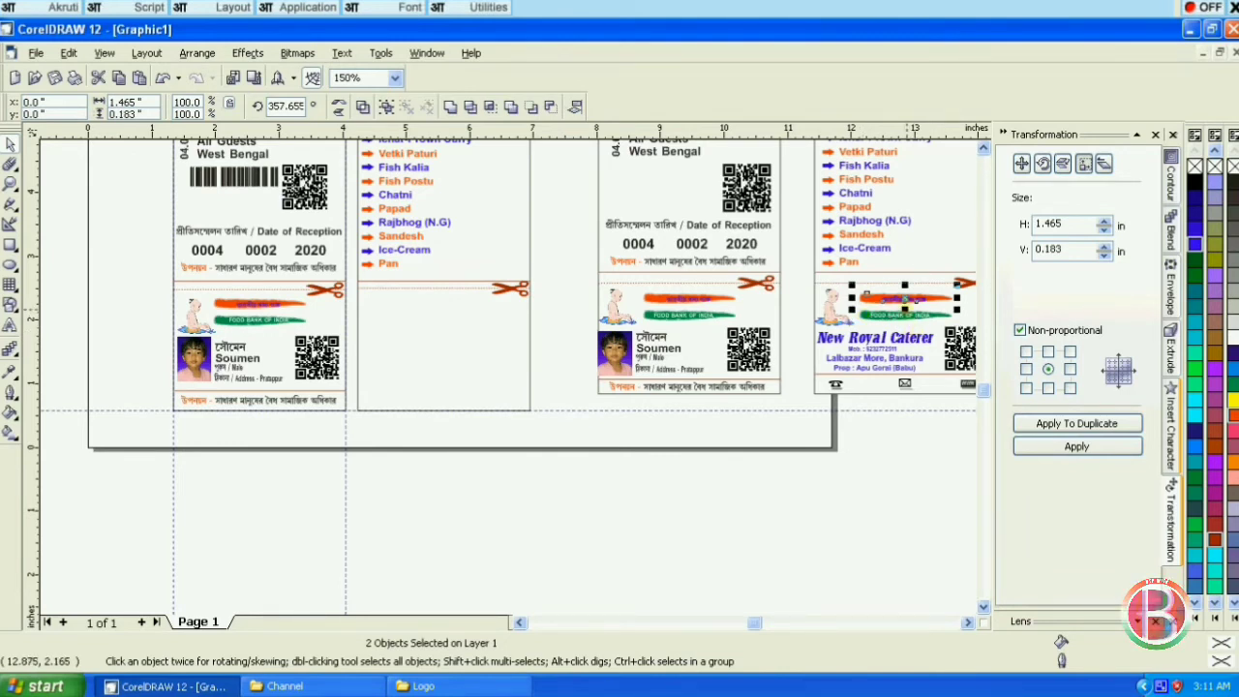
click(919, 314)
drag(917, 315, 450, 322)
key(ctrl+z)
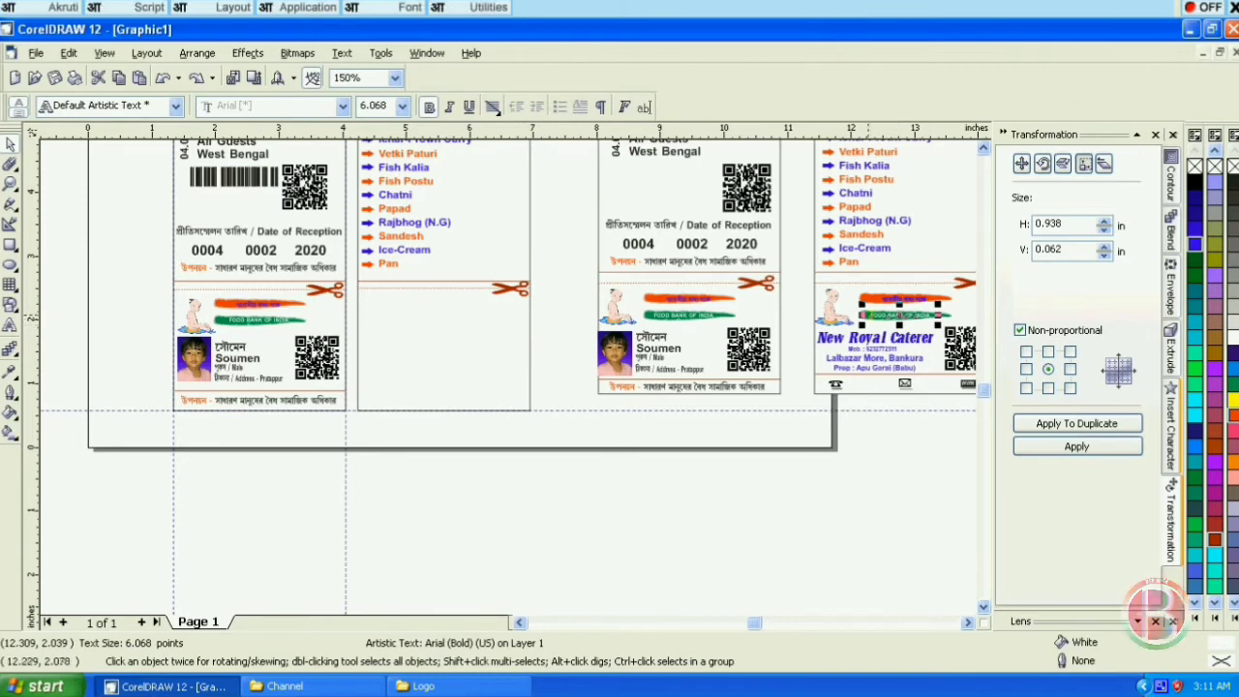
scroll(898, 315, up, 2)
scroll(380, 288, down, 2)
click(788, 263)
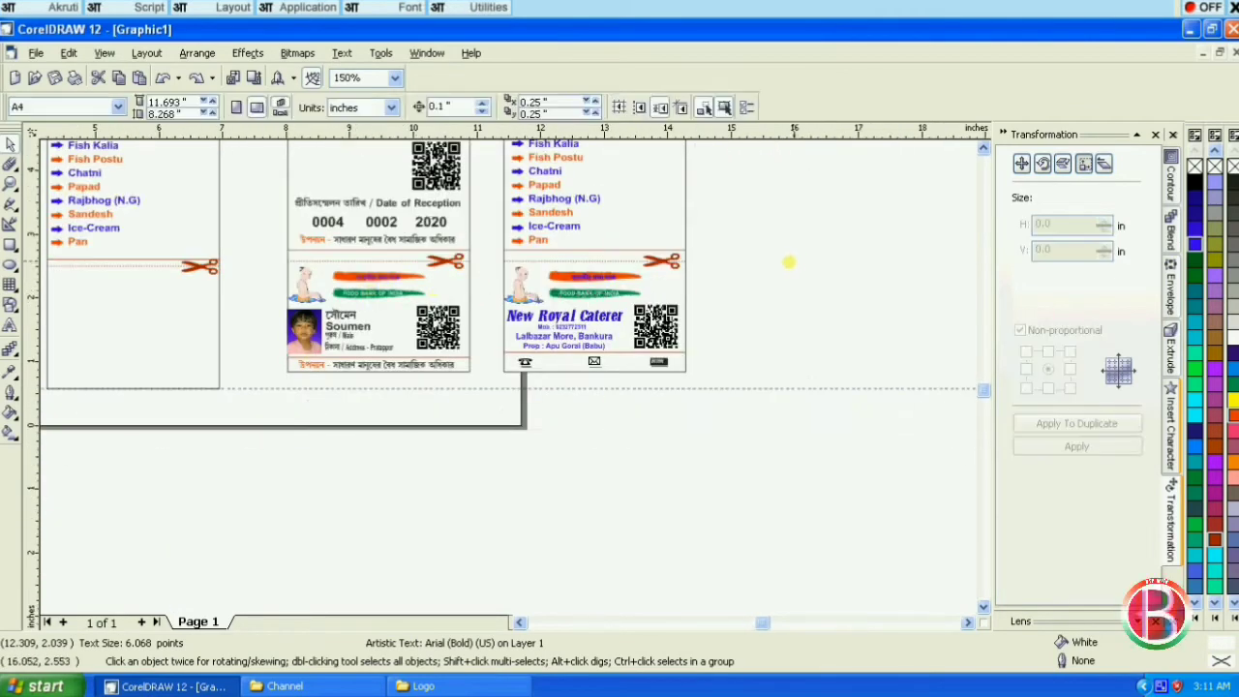
Group the reference menu card's Food Bank of India texts and brush strokes and copy the group into the second card's coupon.
scroll(789, 261, up, 2)
drag(791, 235, 484, 315)
key(ctrl+g)
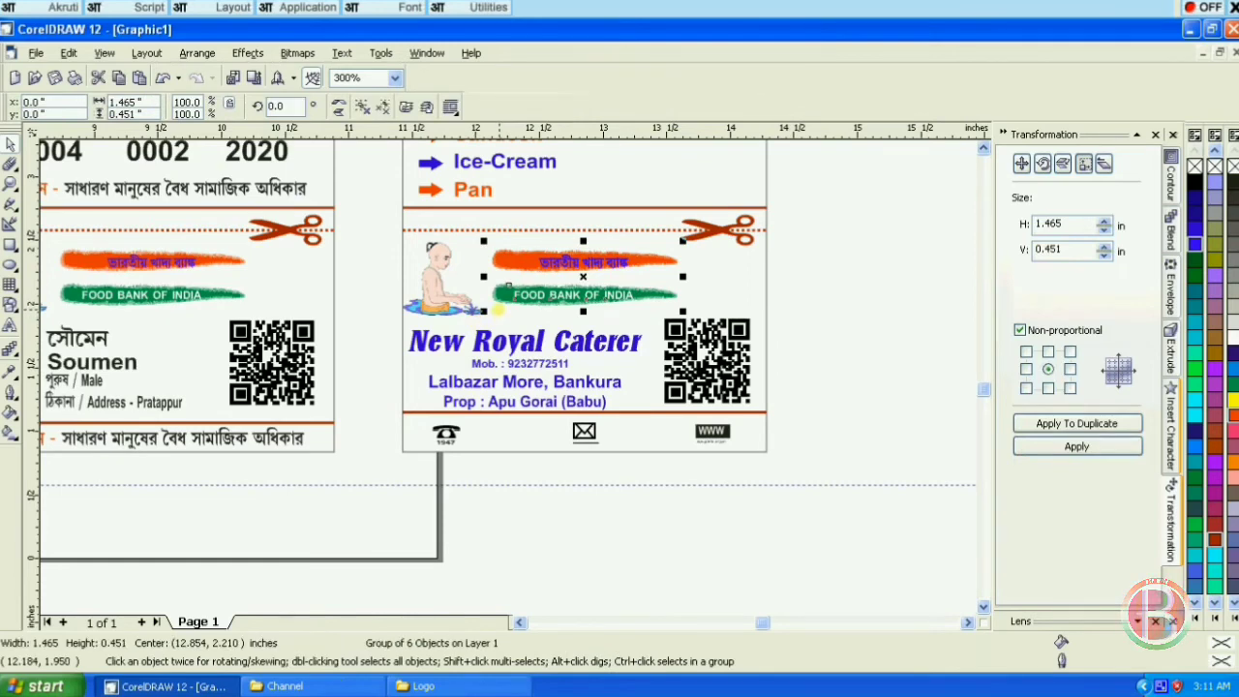
drag(584, 280, 146, 286)
right_click(146, 286)
scroll(1145, 422, down, 2)
drag(646, 360, 443, 366)
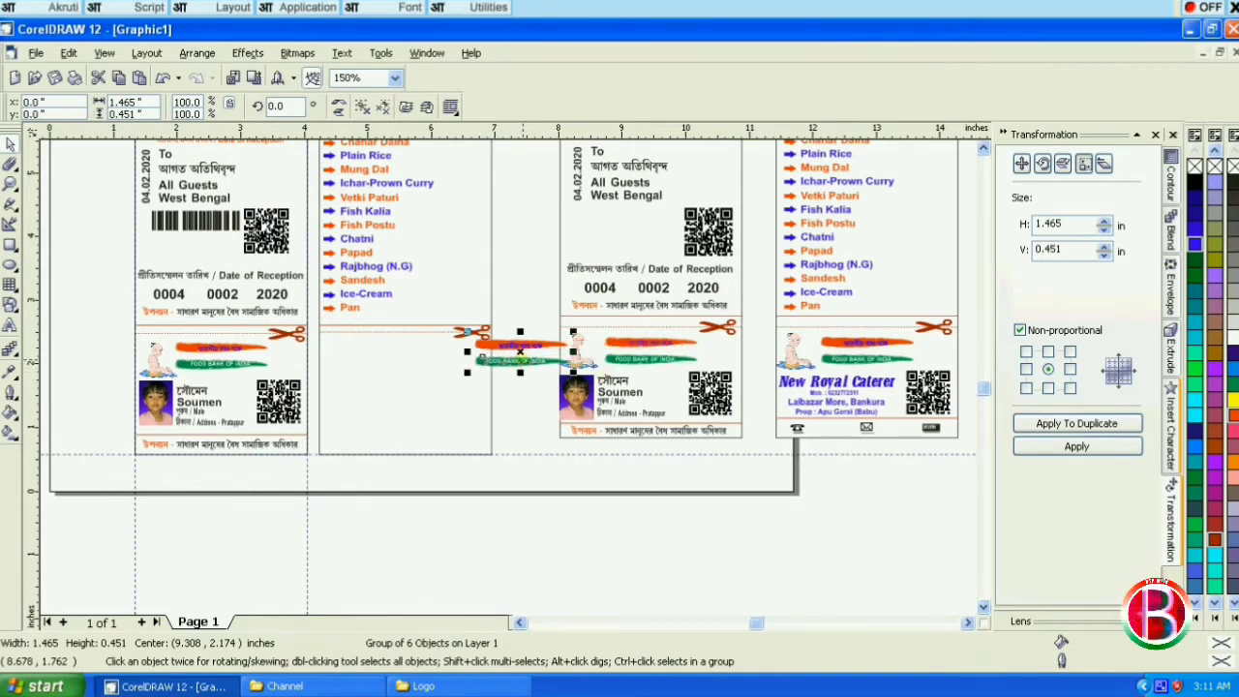
drag(523, 354, 400, 355)
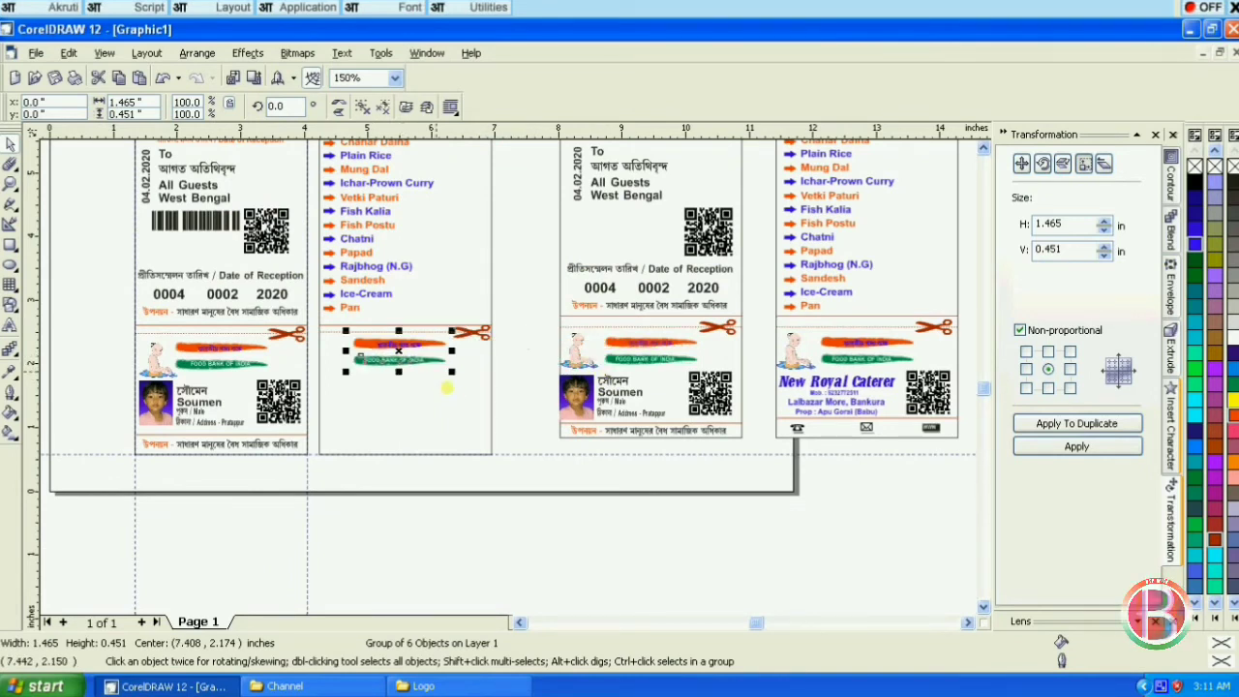
Centre the copied Food Bank of India group horizontally on the second card's outline.
shift+click(453, 400)
click(575, 107)
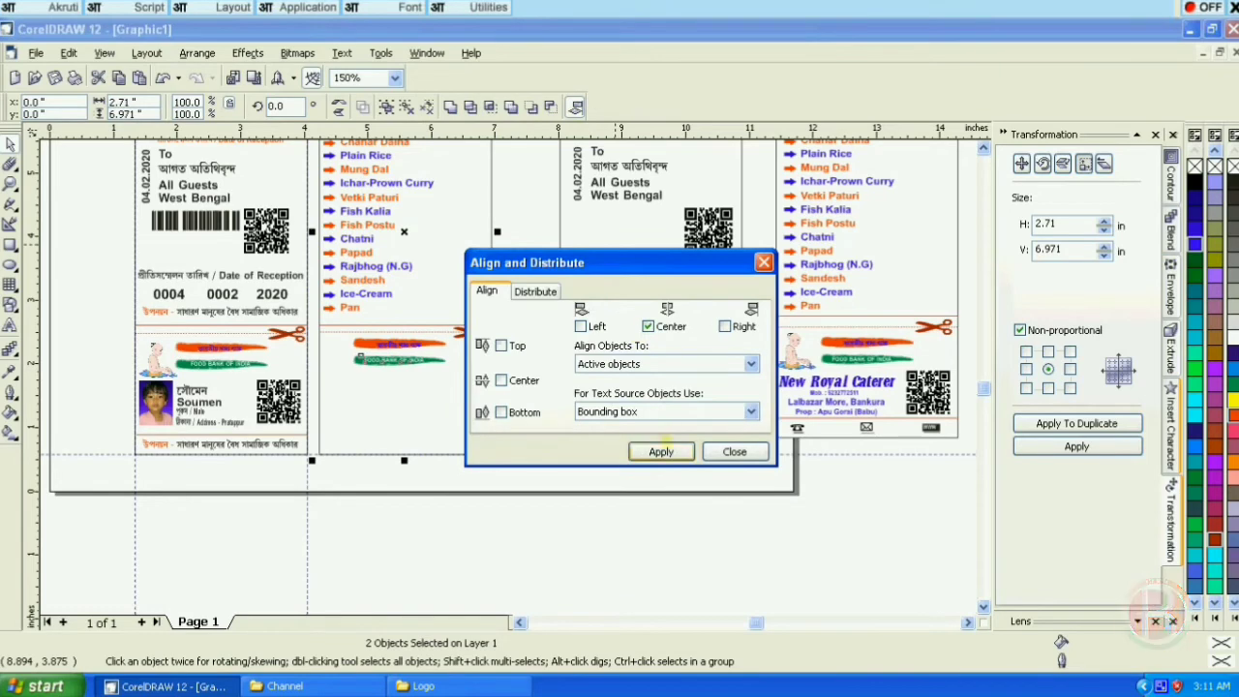
click(661, 451)
click(734, 451)
key(Escape)
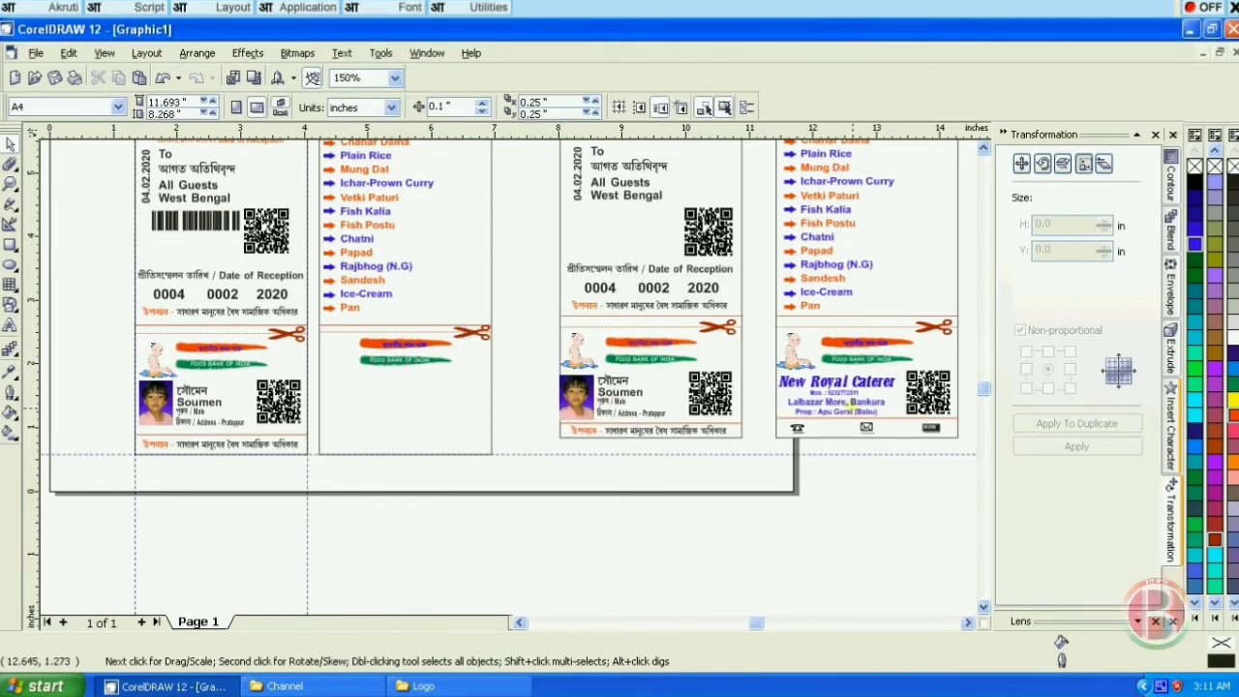
Copy the New Royal Caterer title and its address and proprietor text from the reference menu card into the second card's coupon.
click(840, 393)
shift+click(855, 394)
shift+click(857, 392)
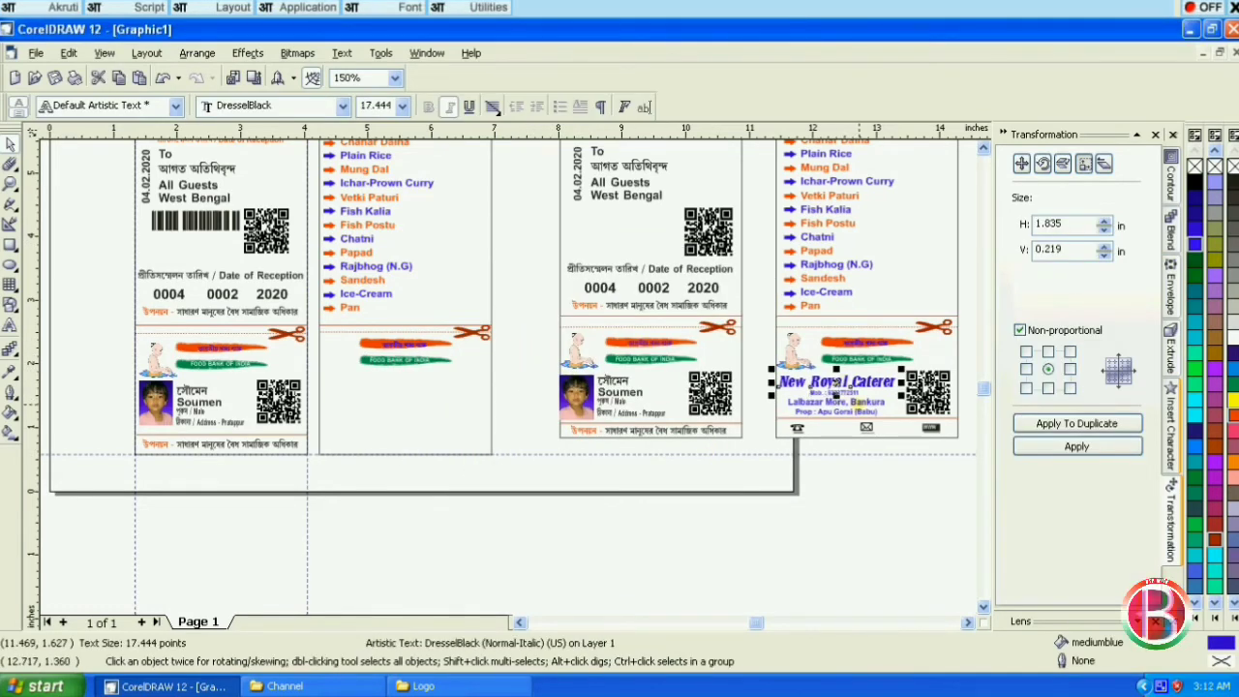
shift+click(853, 410)
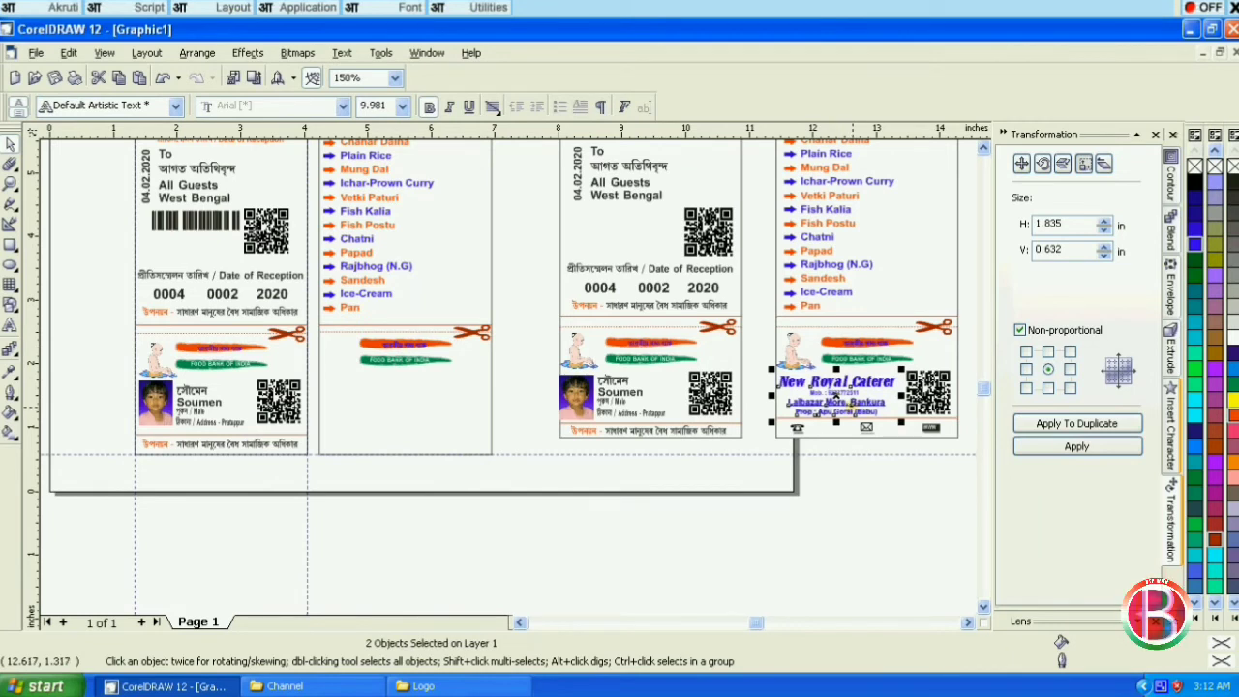
mouse_move(853, 409)
mouse_down()
mouse_move(421, 411)
mouse_move(380, 398)
mouse_up()
right_click(380, 398)
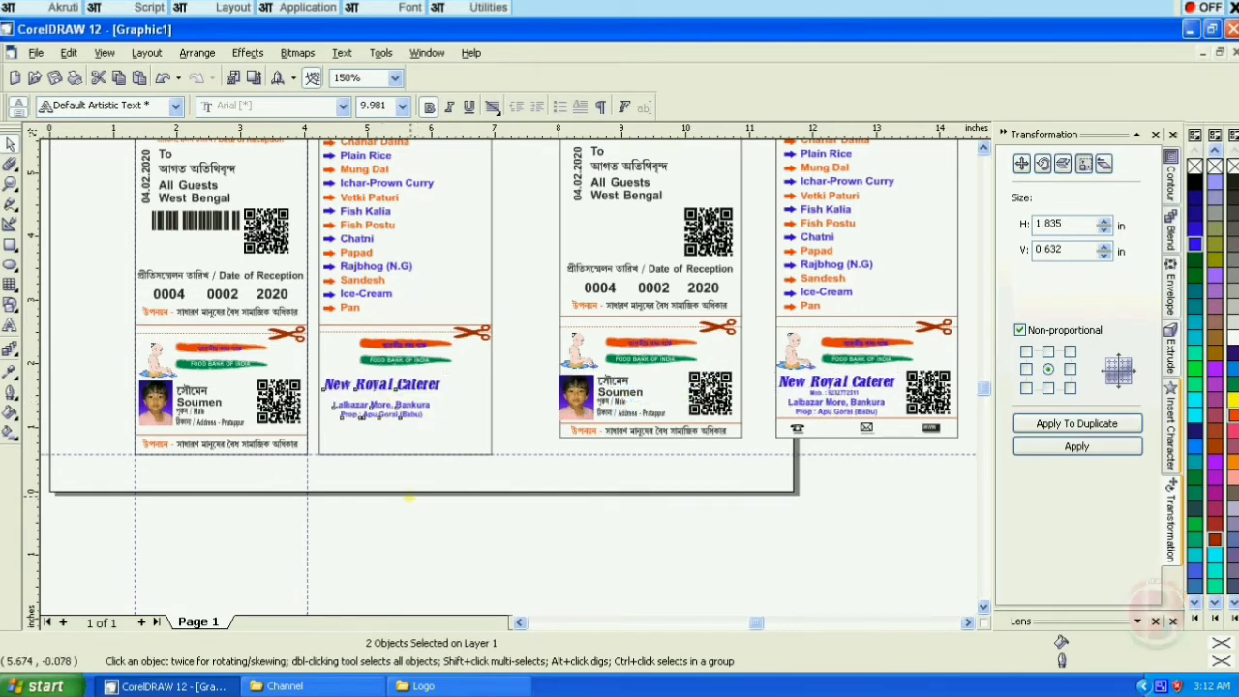
click(411, 497)
Copy the caterer's mobile number line from the reference menu card to between the title and address in the second card's coupon.
click(842, 392)
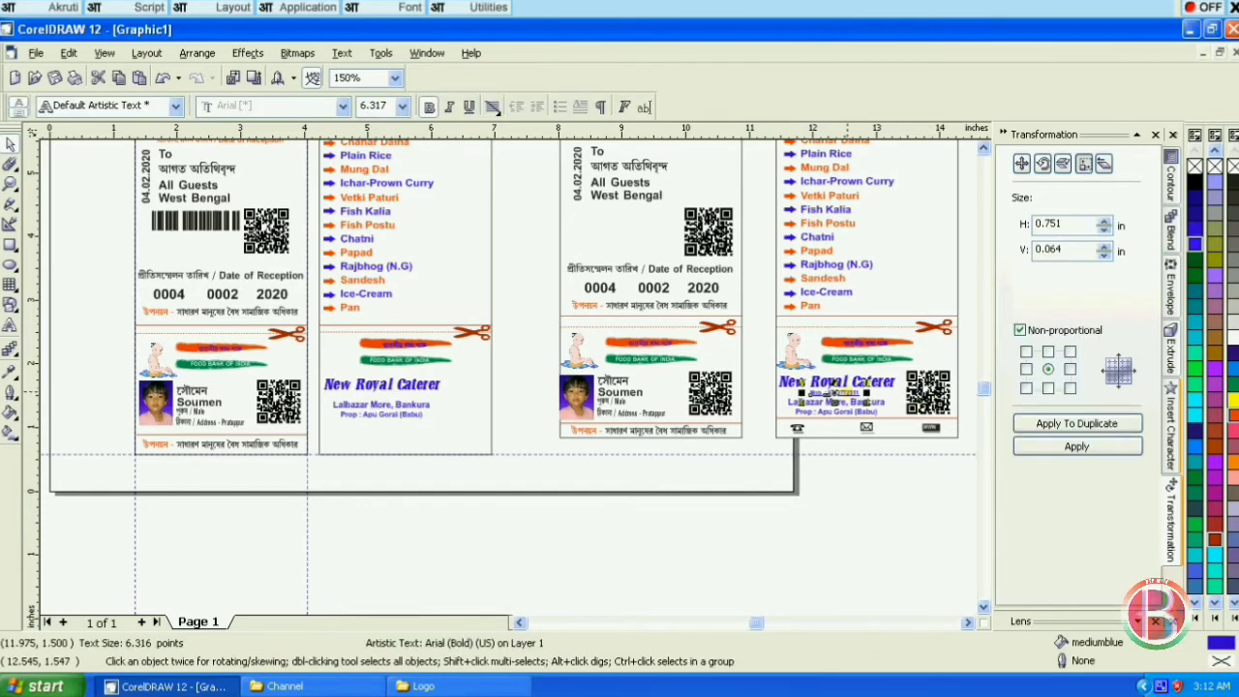
drag(390, 400, 392, 395)
right_click(391, 395)
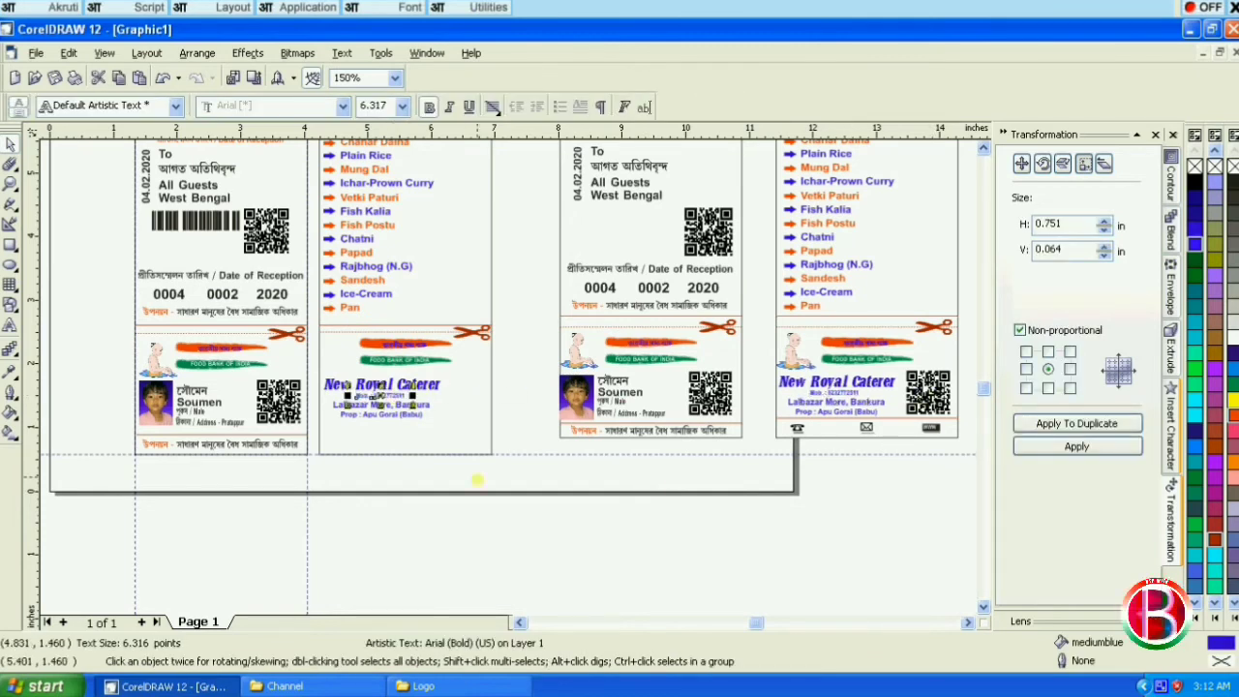
shift+click(389, 380)
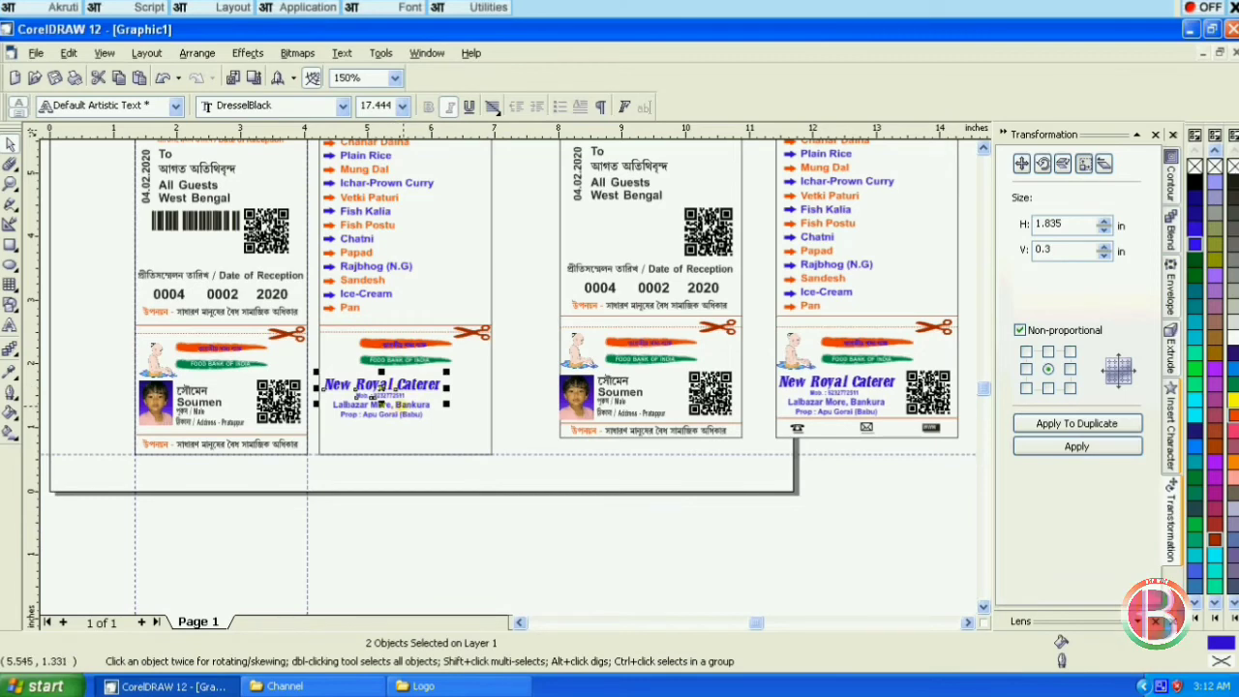
click(196, 53)
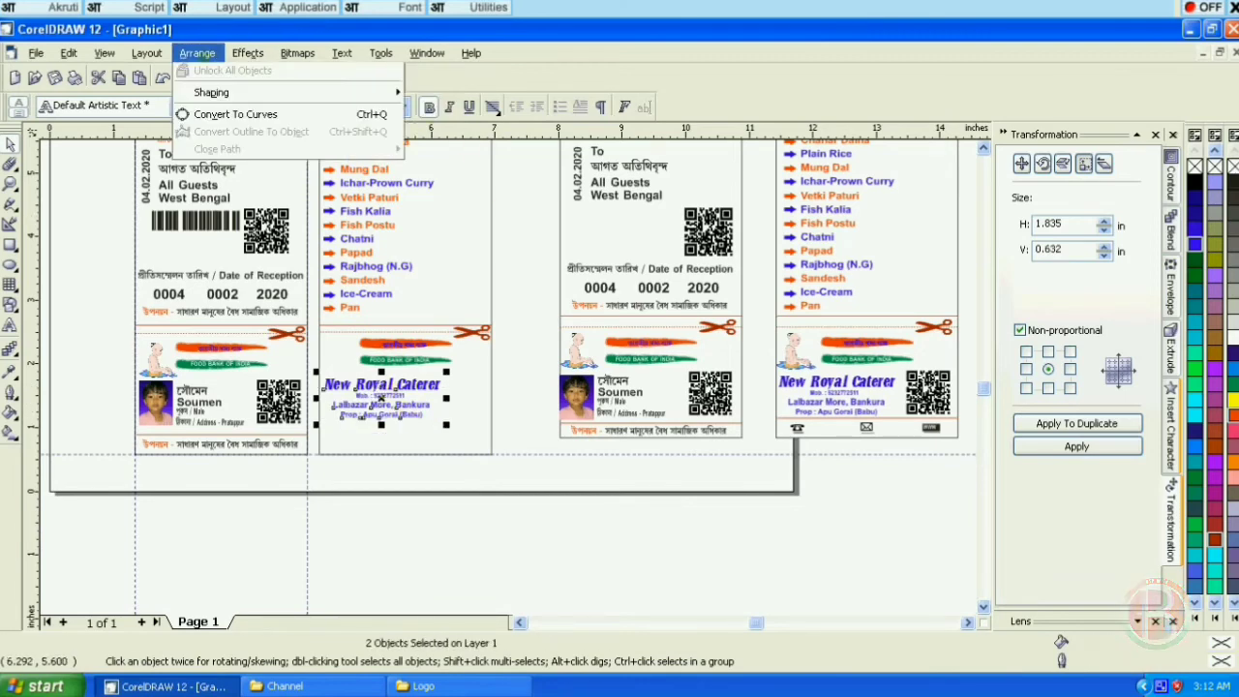
mouse_move(360, 112)
click(445, 201)
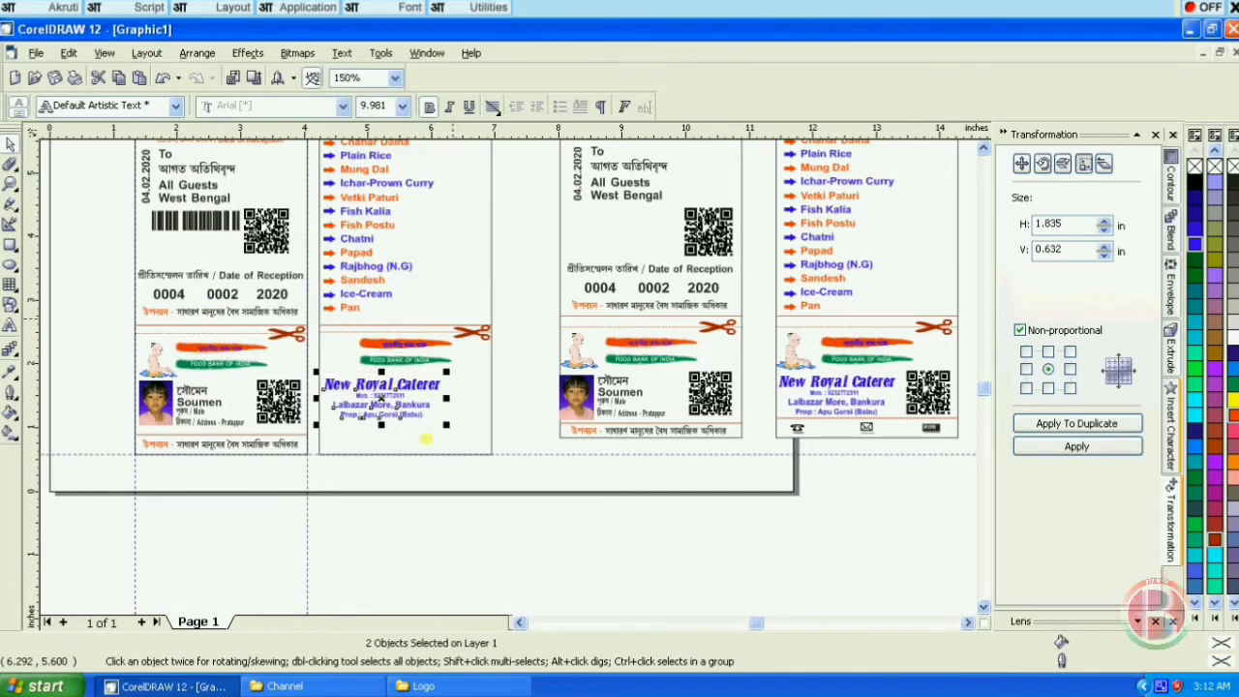
key(Escape)
Copy the QR code from the reference menu card's coupon to beside the caterer details in the second card's coupon.
click(920, 387)
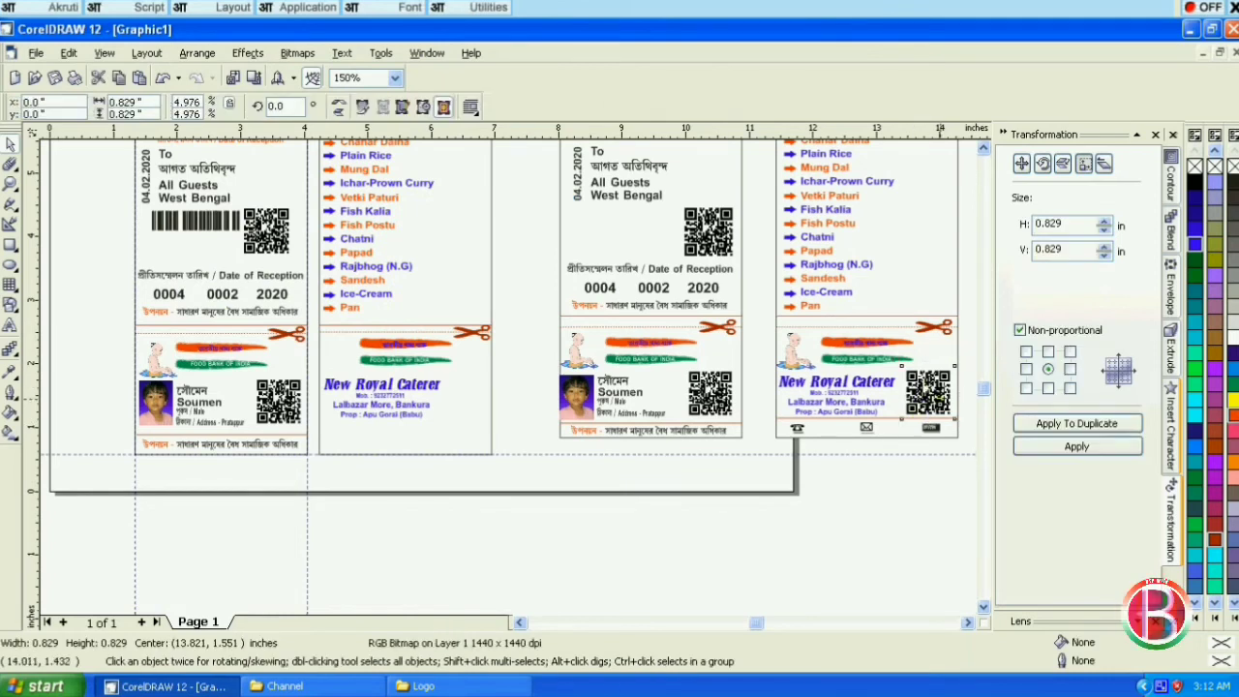
click(927, 389)
drag(927, 389, 474, 411)
right_click(474, 410)
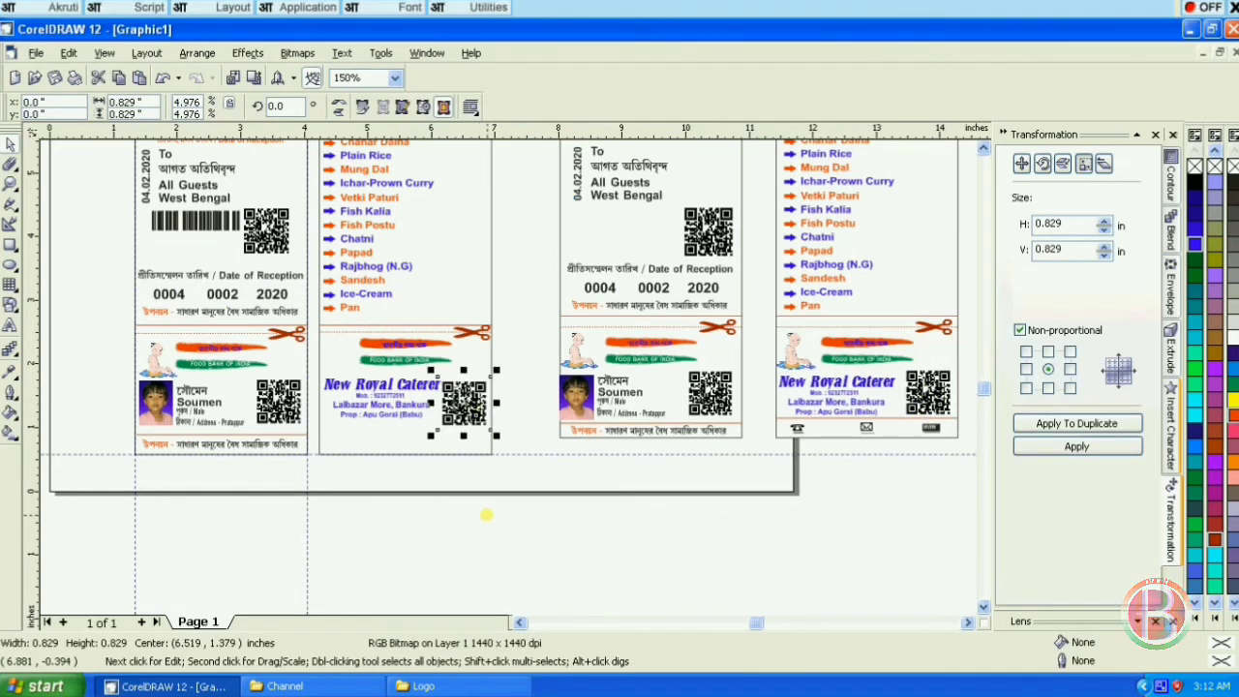
click(487, 515)
scroll(379, 392, up, 3)
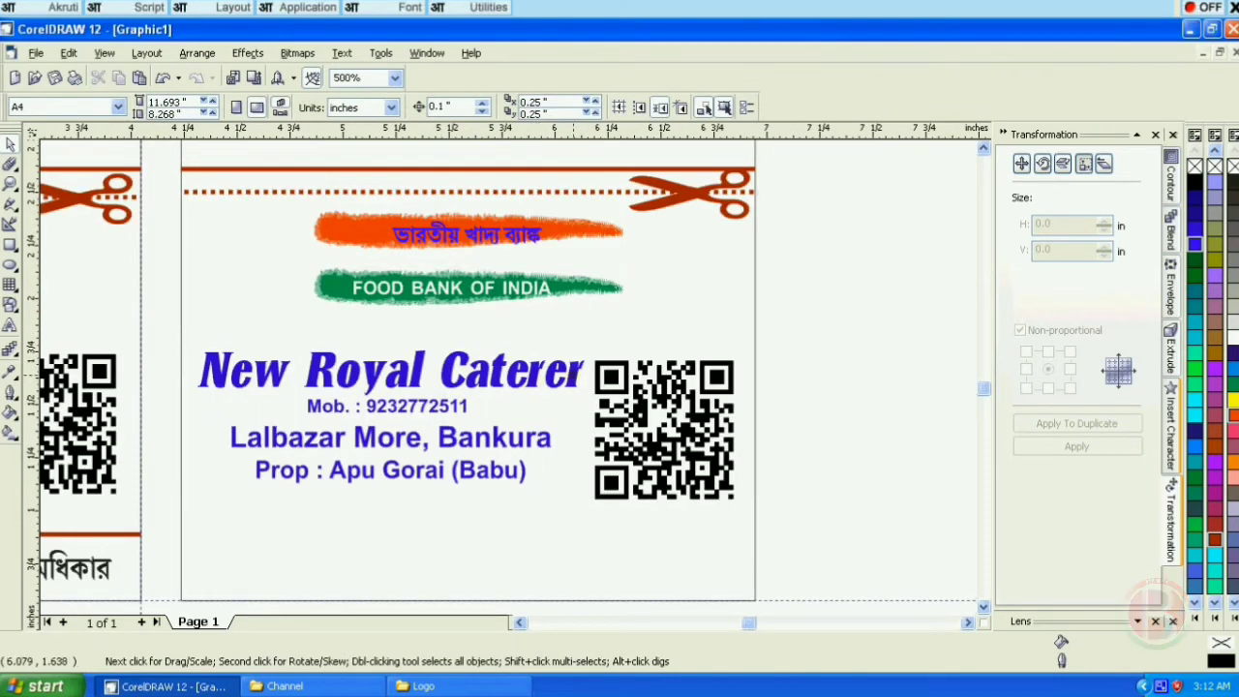
Shift the New Royal Caterer text block slightly left and down, and adjust the QR code's position beside it.
click(445, 387)
shift+click(391, 405)
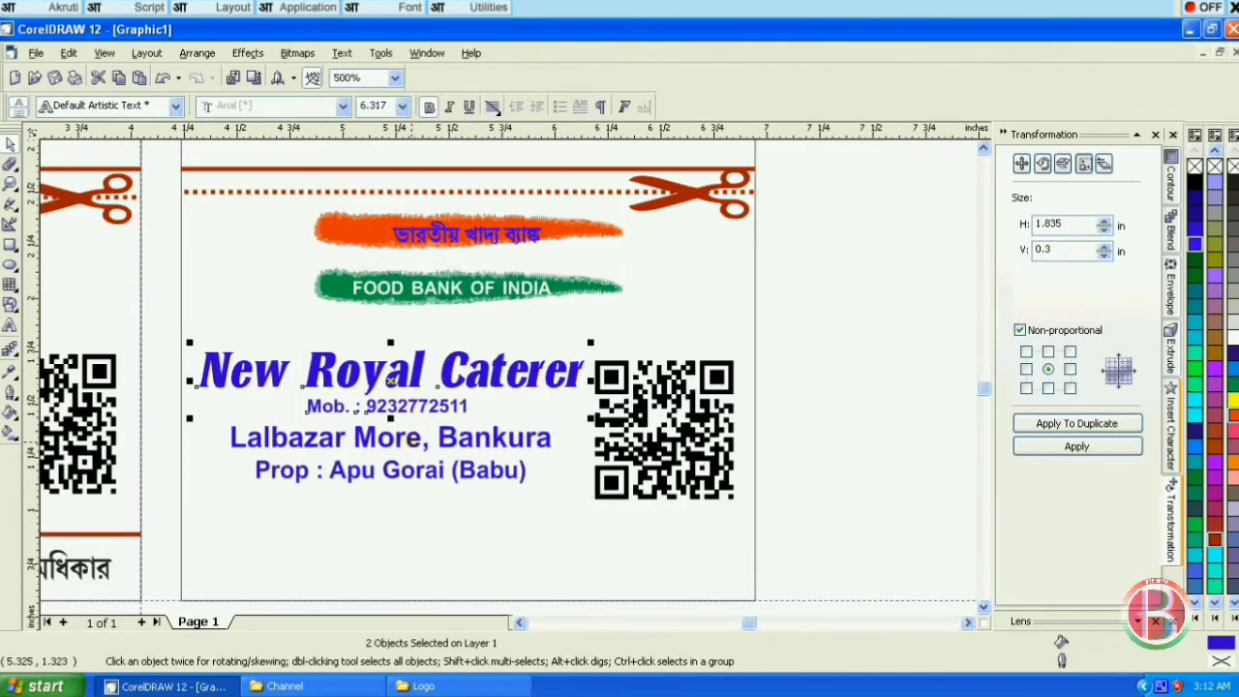
shift+click(411, 440)
drag(391, 418, 380, 423)
click(656, 418)
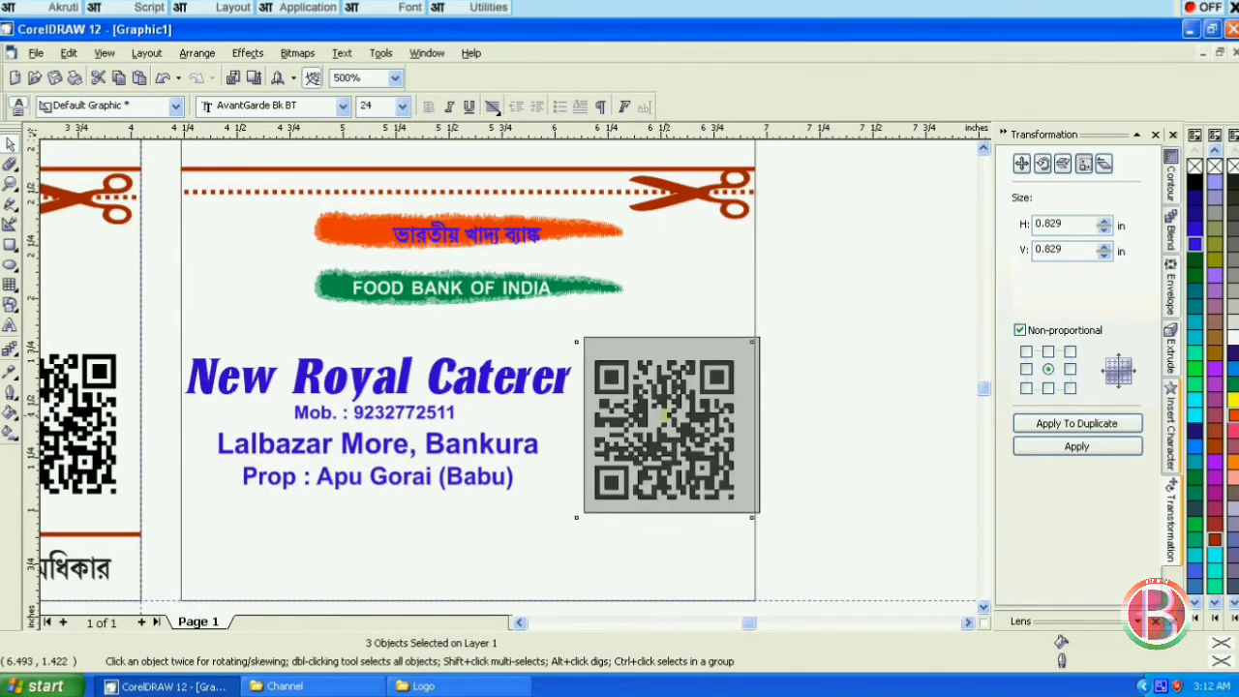
scroll(628, 554, down, 2)
click(628, 554)
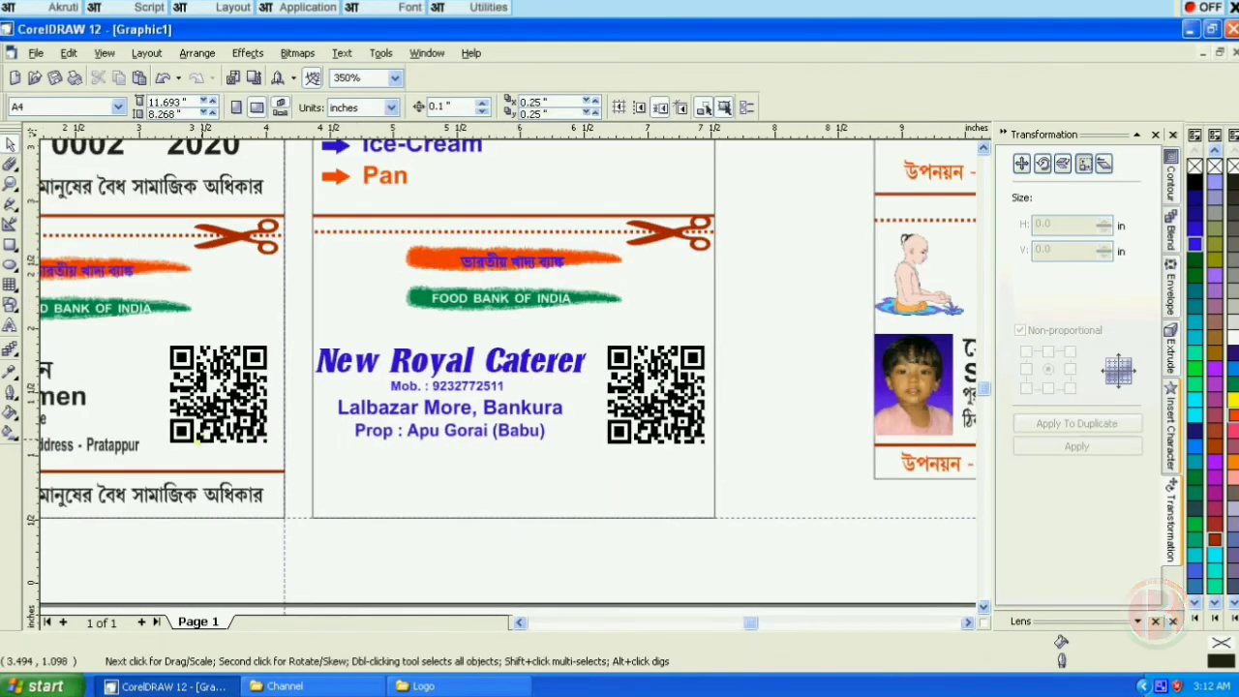
Copy the seated boy figure from the first card's coupon to the left of the Food Bank of India strokes on the second card.
scroll(628, 554, down, 2)
click(755, 395)
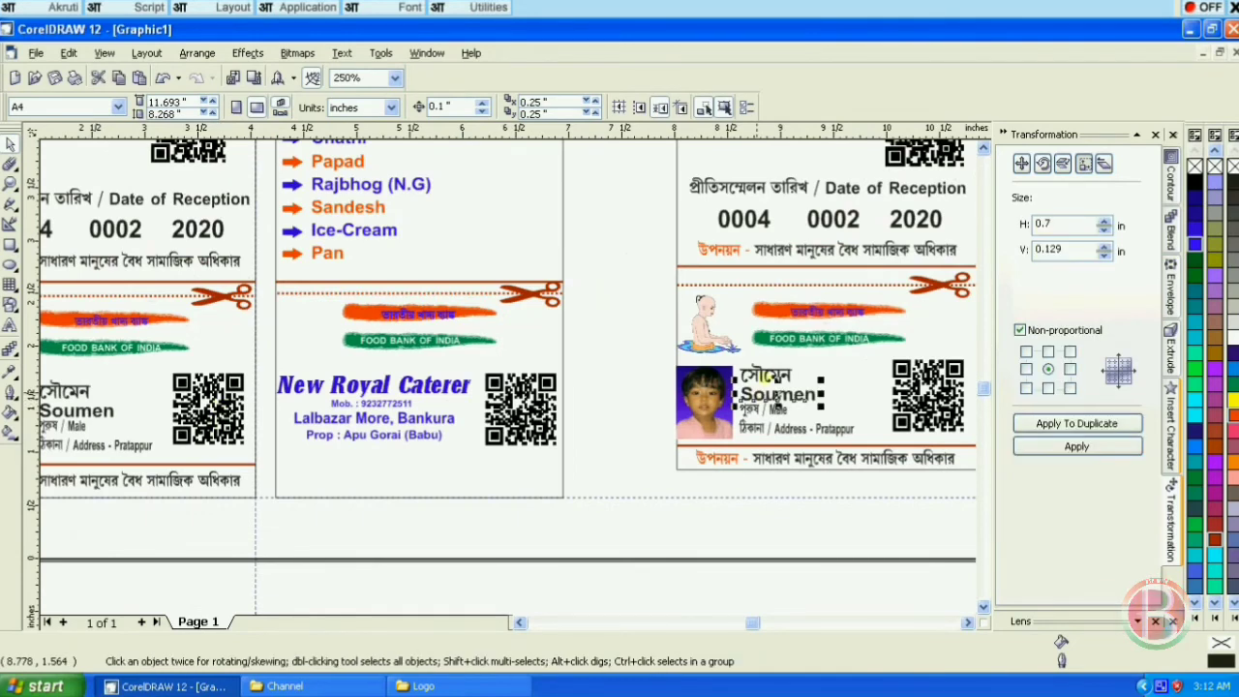
scroll(745, 368, down, 4)
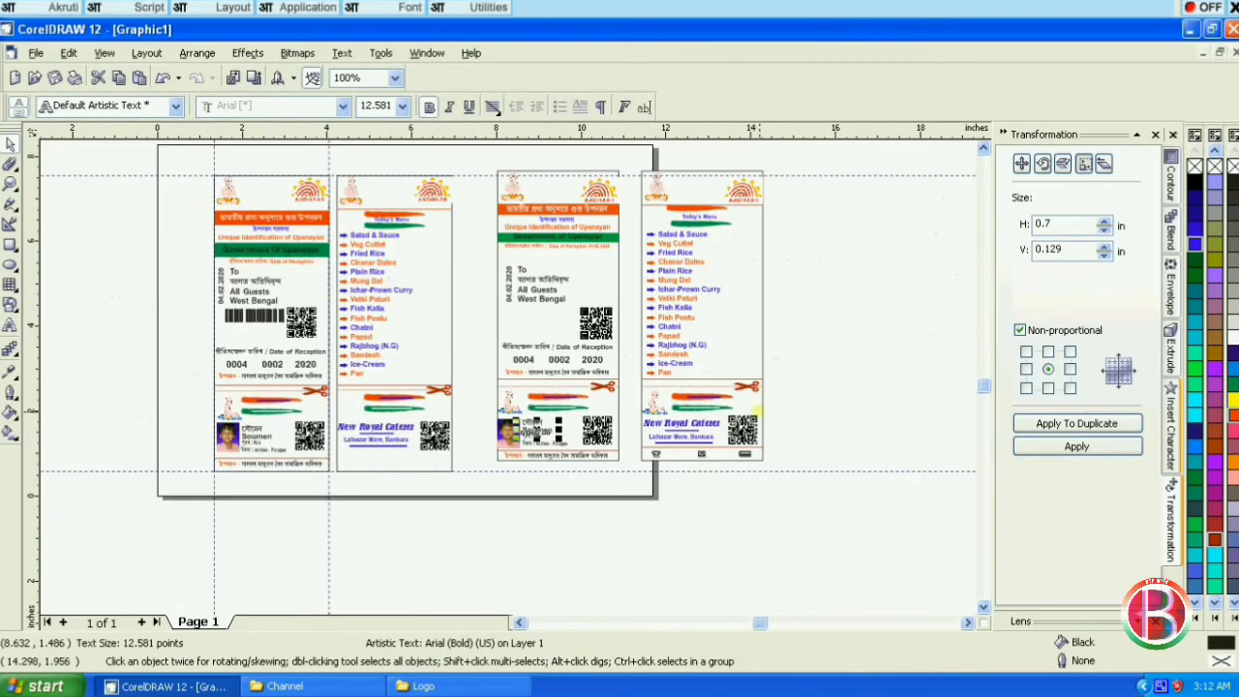
click(681, 479)
click(653, 401)
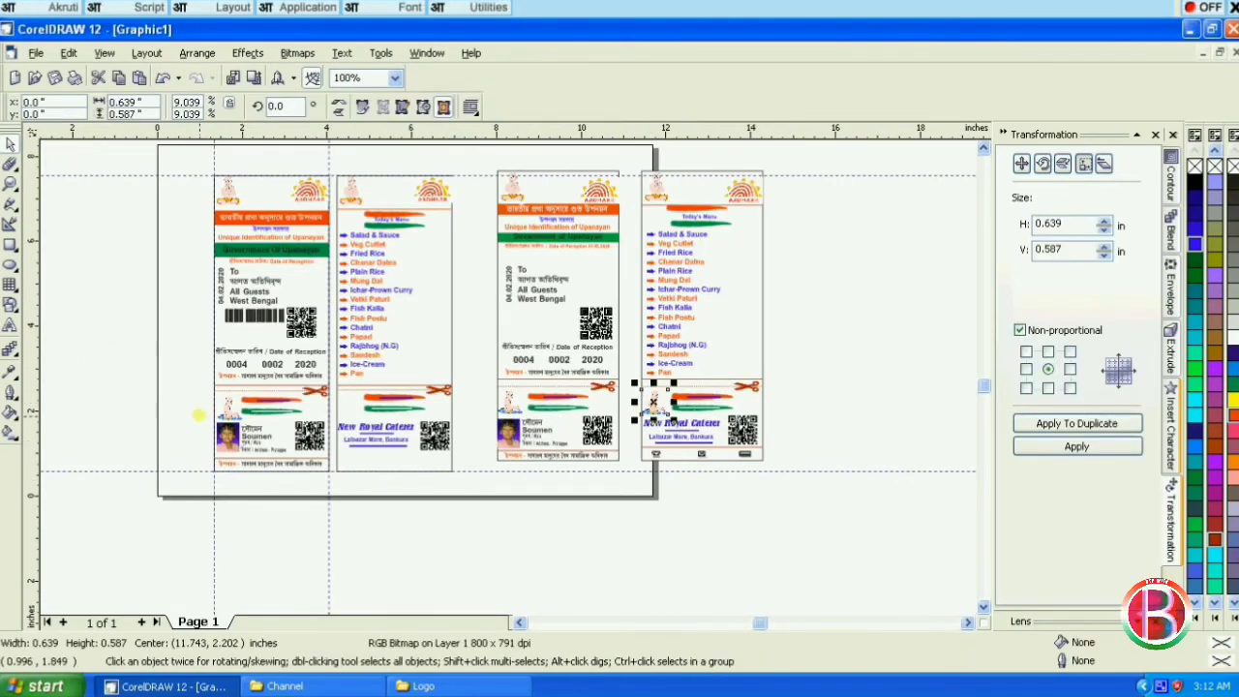
scroll(223, 399, up, 4)
click(226, 401)
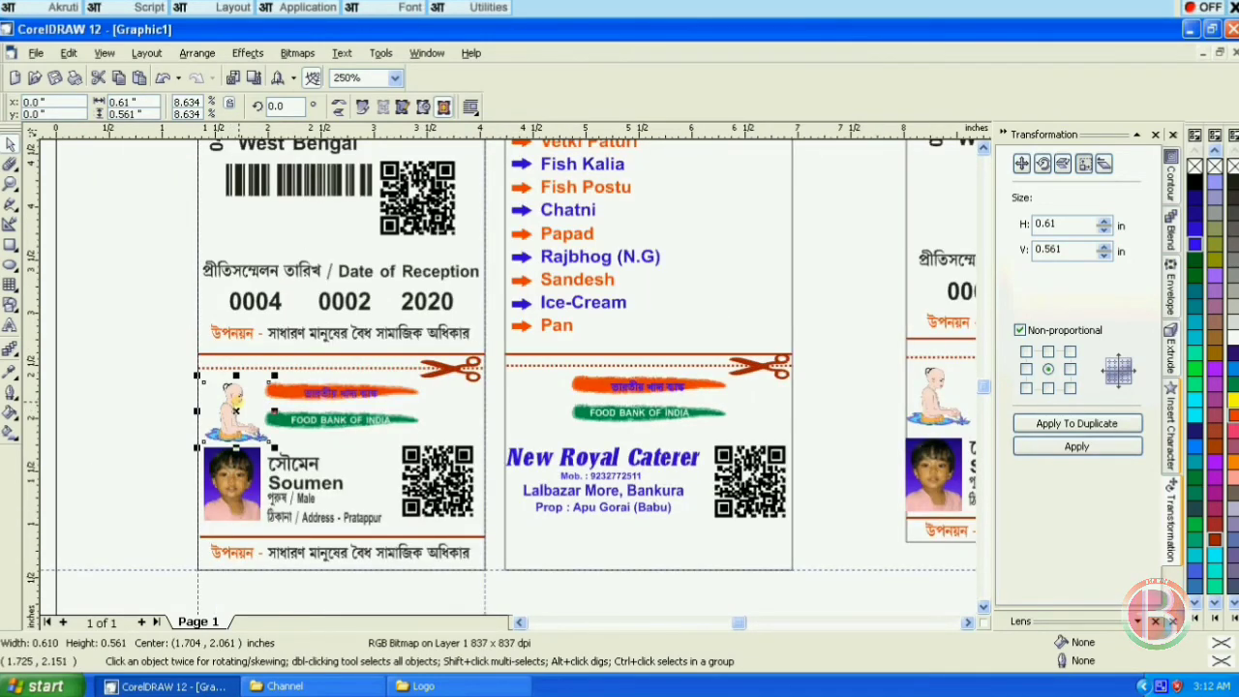
drag(235, 410, 538, 410)
click(150, 344)
scroll(161, 322, down, 1)
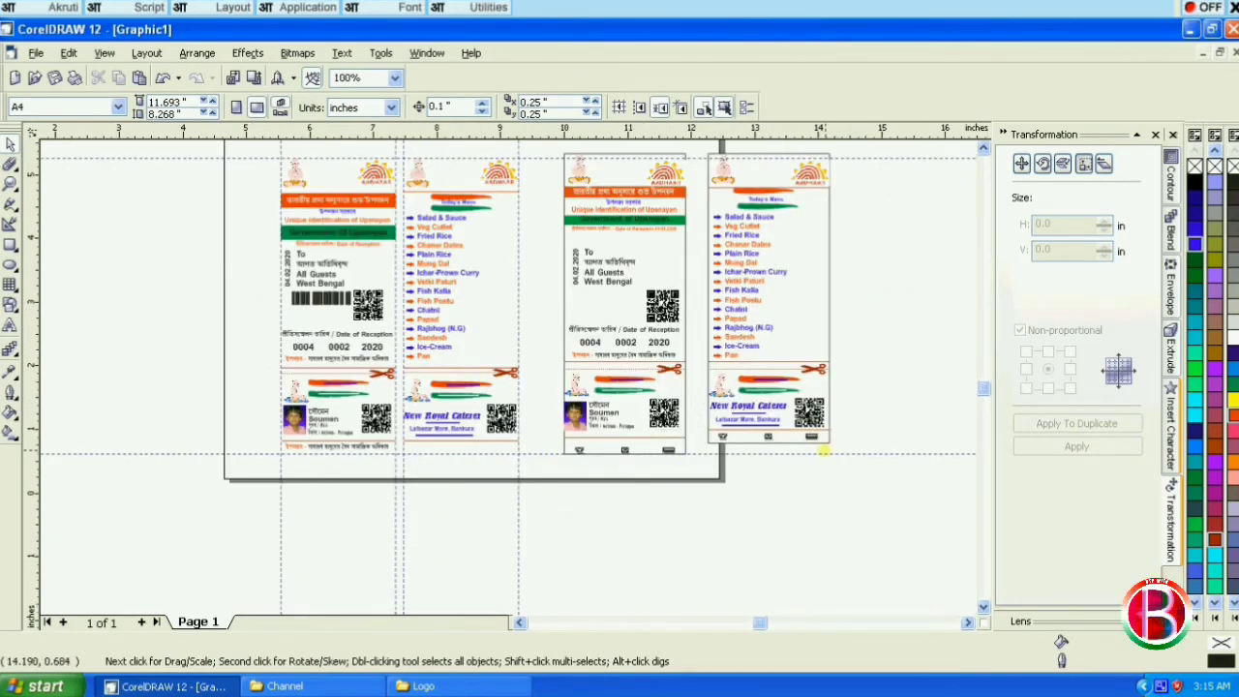
Group the footer's contact icons on the reference menu card, leaving out the red line above them.
scroll(821, 443, up, 4)
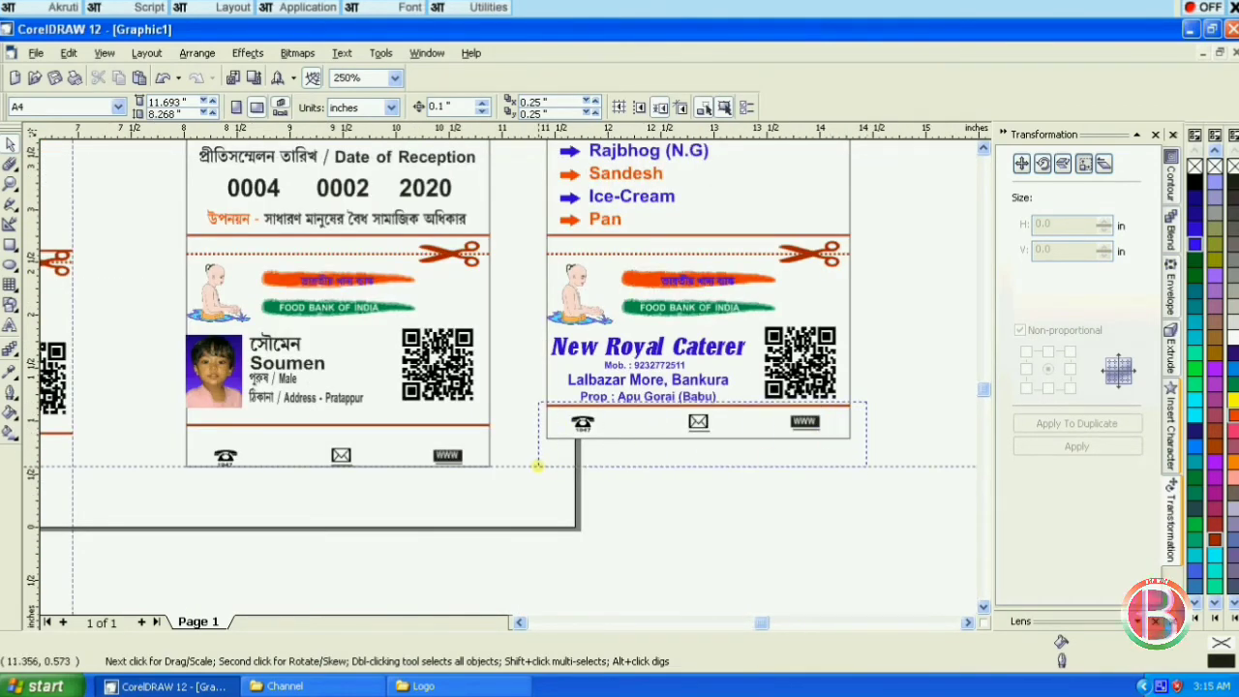
drag(537, 465, 538, 467)
scroll(871, 472, down, 1)
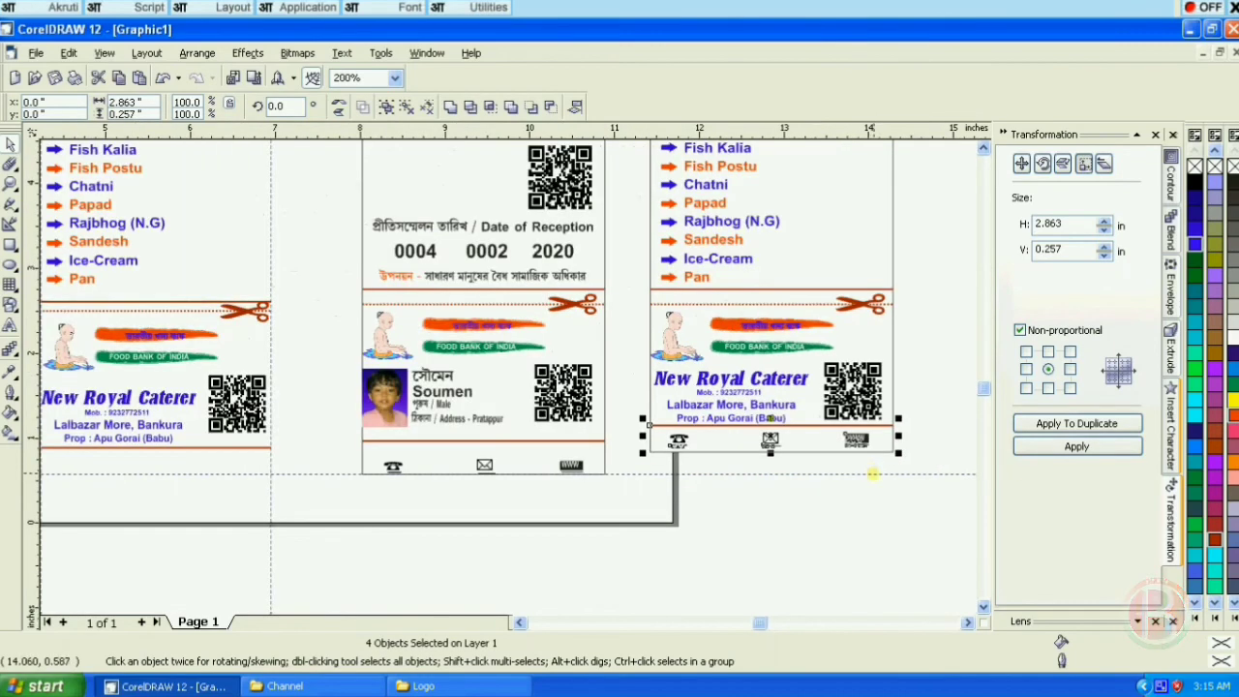
drag(913, 429, 653, 466)
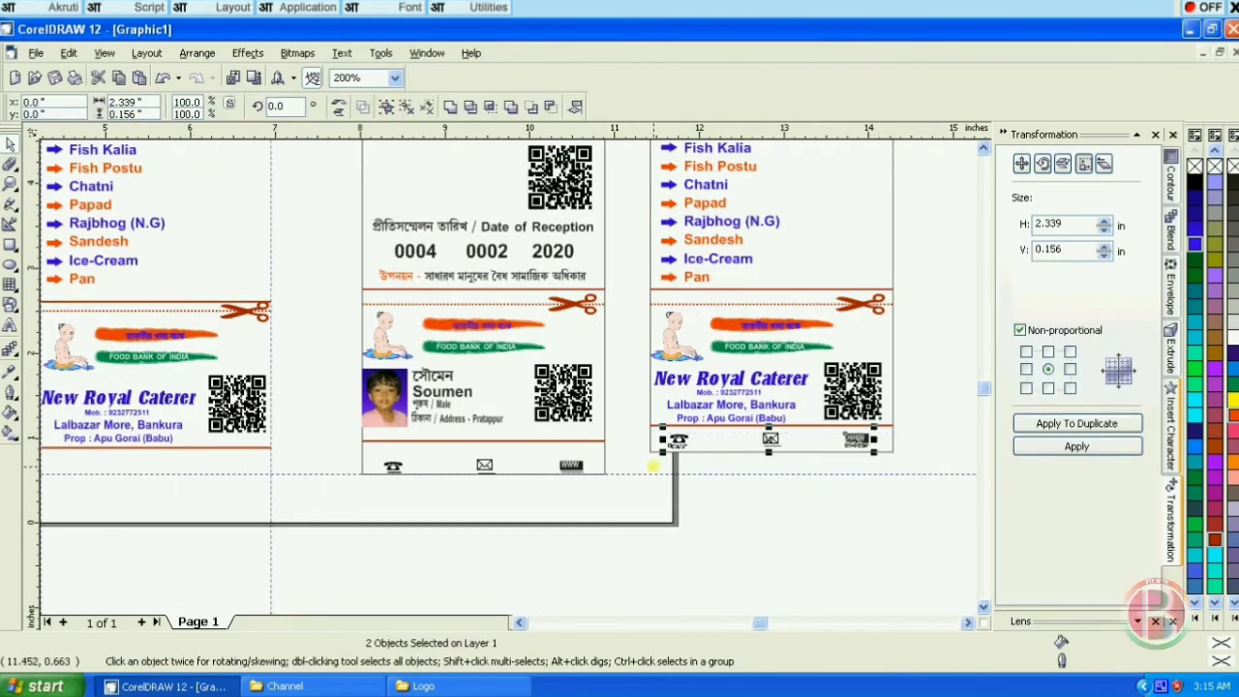
key(ctrl+g)
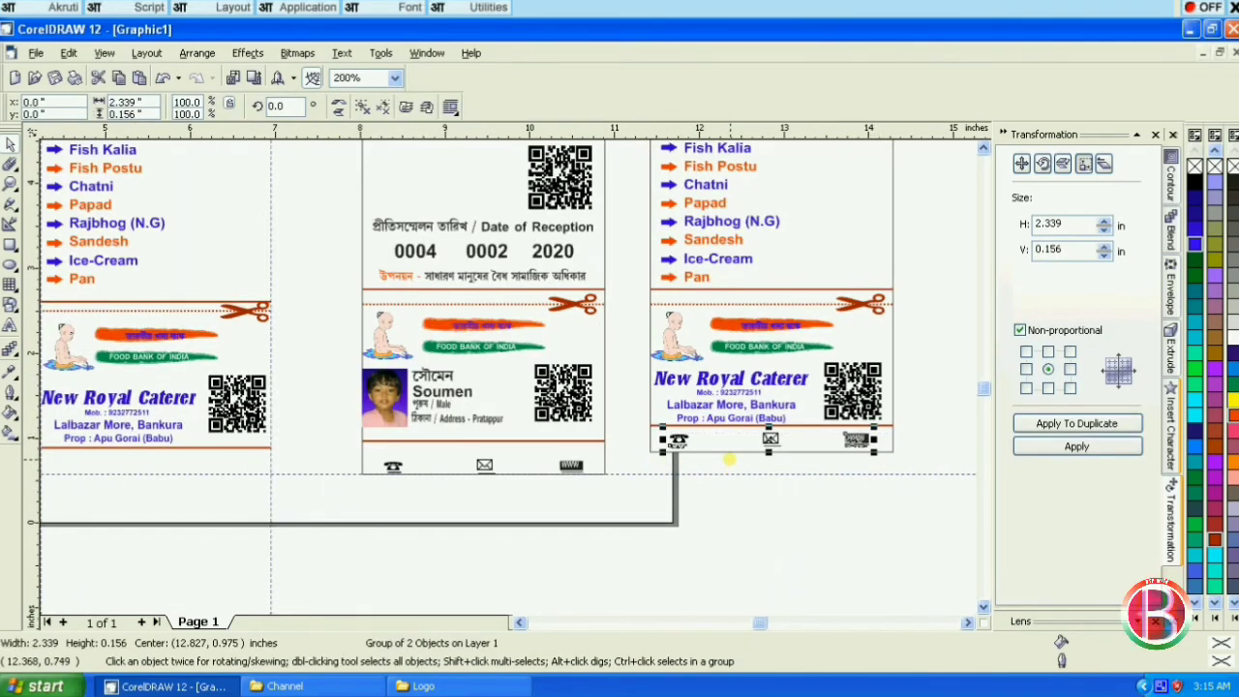
Try to copy the grouped contact icons alone to the foot of the second card.
drag(770, 436, 176, 446)
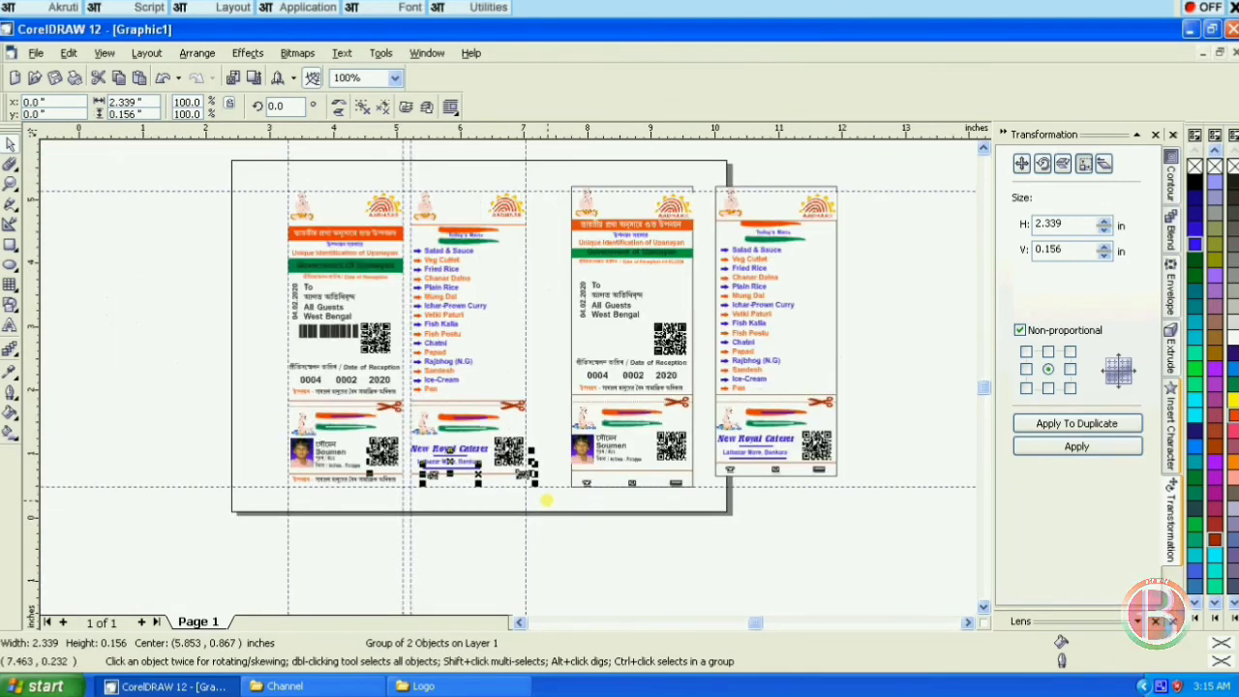
scroll(541, 498, up, 1)
click(580, 407)
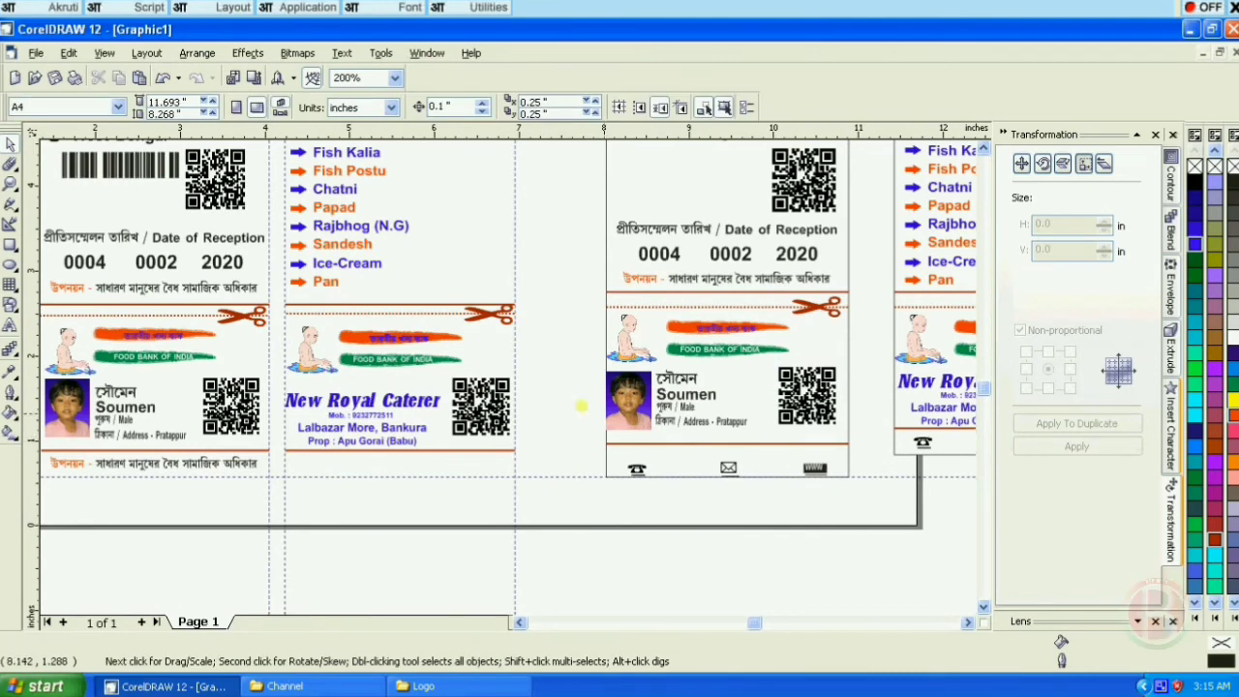
Copy the reference menu card's red footer line together with its phone, envelope and www icons to the foot of the second card.
scroll(579, 405, down, 2)
drag(871, 416, 731, 451)
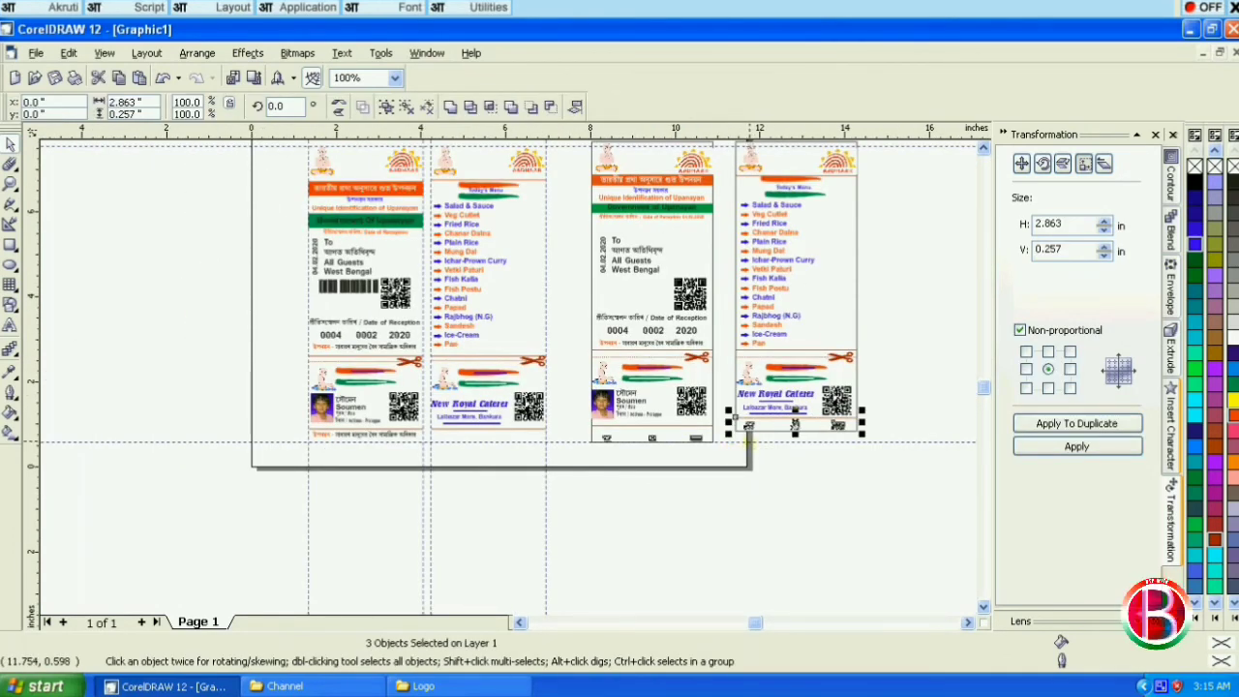
drag(793, 426, 489, 436)
scroll(489, 435, up, 3)
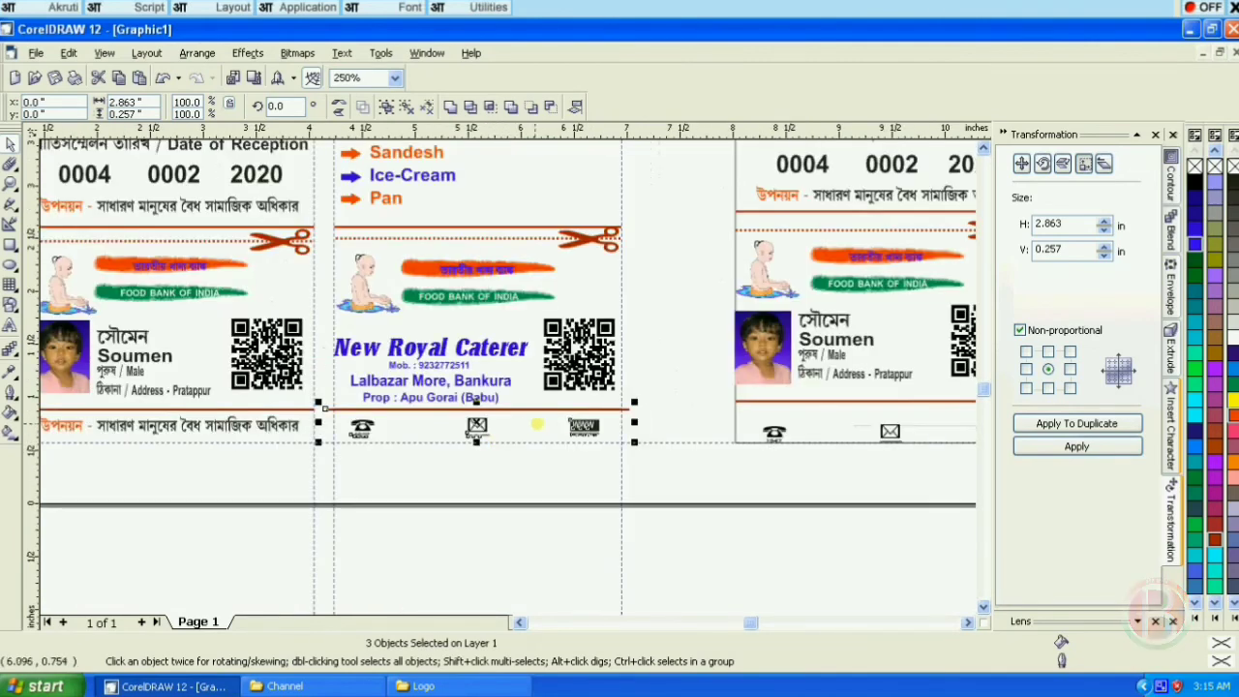
scroll(494, 427, up, 2)
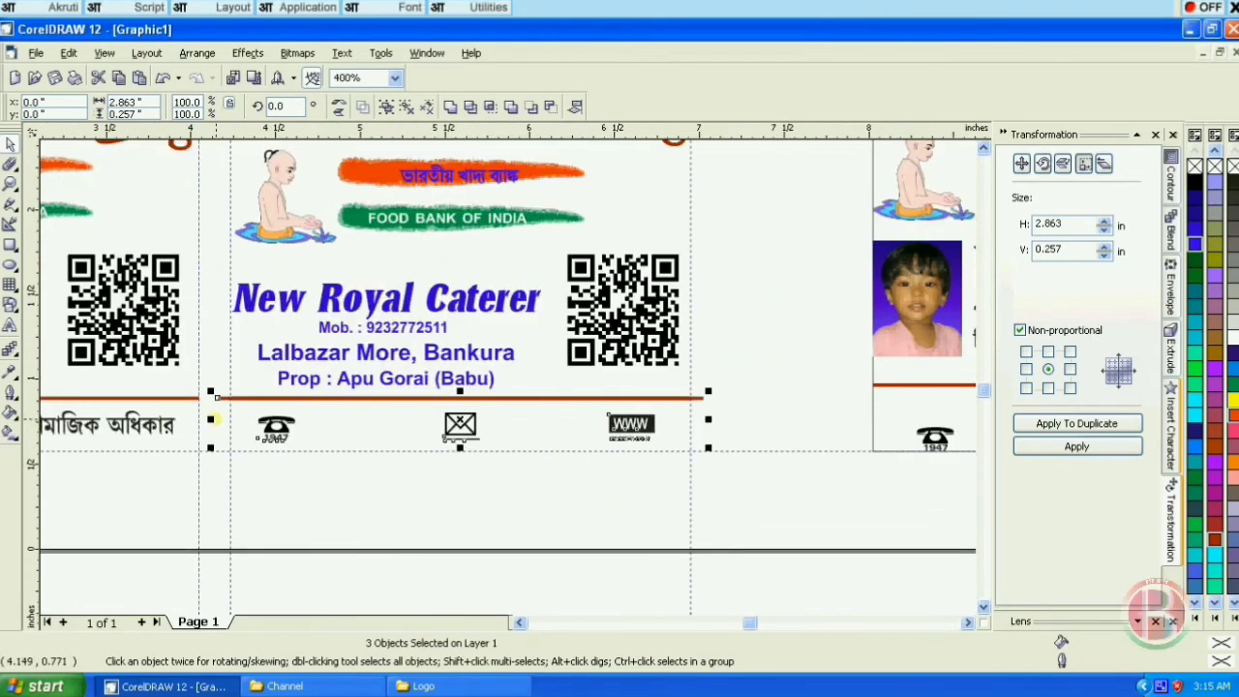
Shorten the copied red footer line at both ends to the second card's width between the vertical guidelines.
click(233, 442)
click(224, 396)
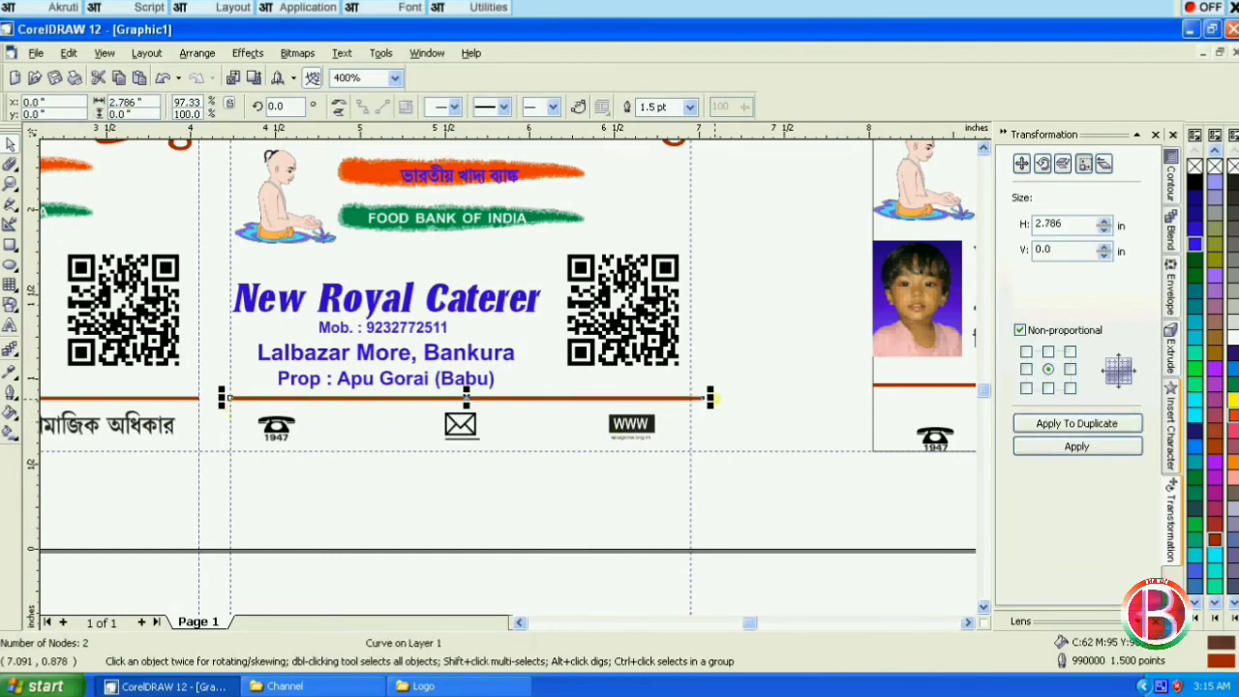
click(719, 418)
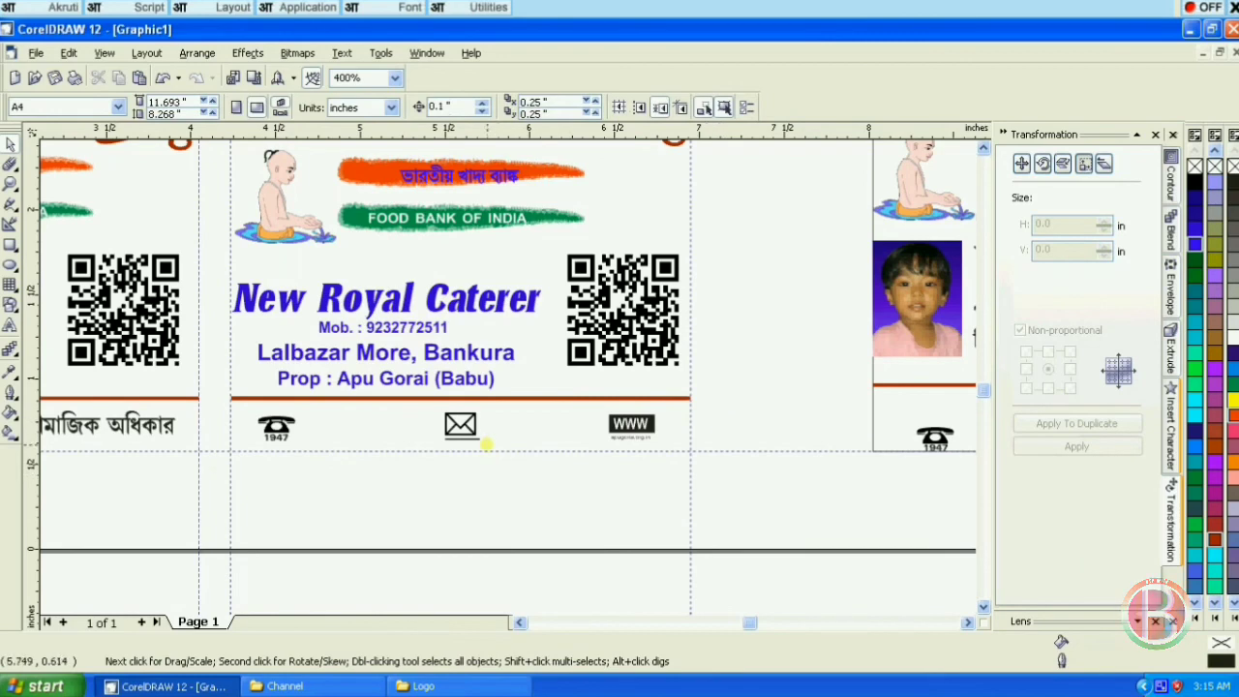
Delete both reference cards beside the finished designs and preview the page in full screen.
scroll(568, 512, down, 3)
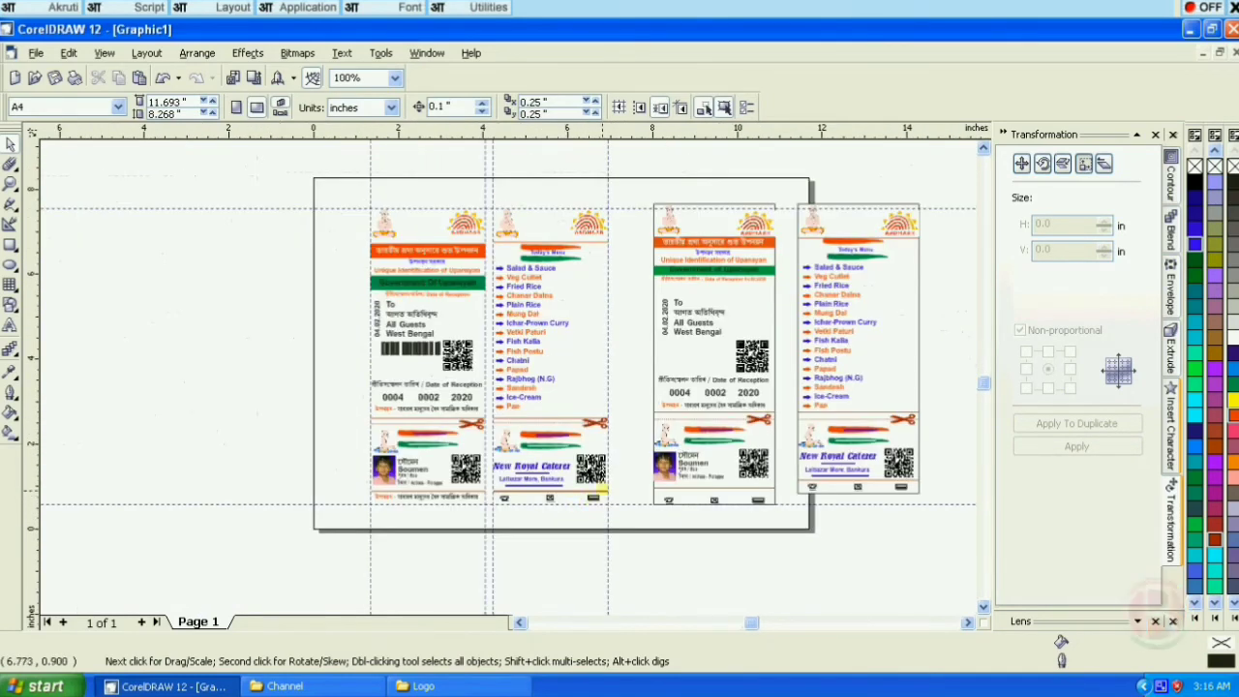
drag(642, 191, 927, 514)
key(Delete)
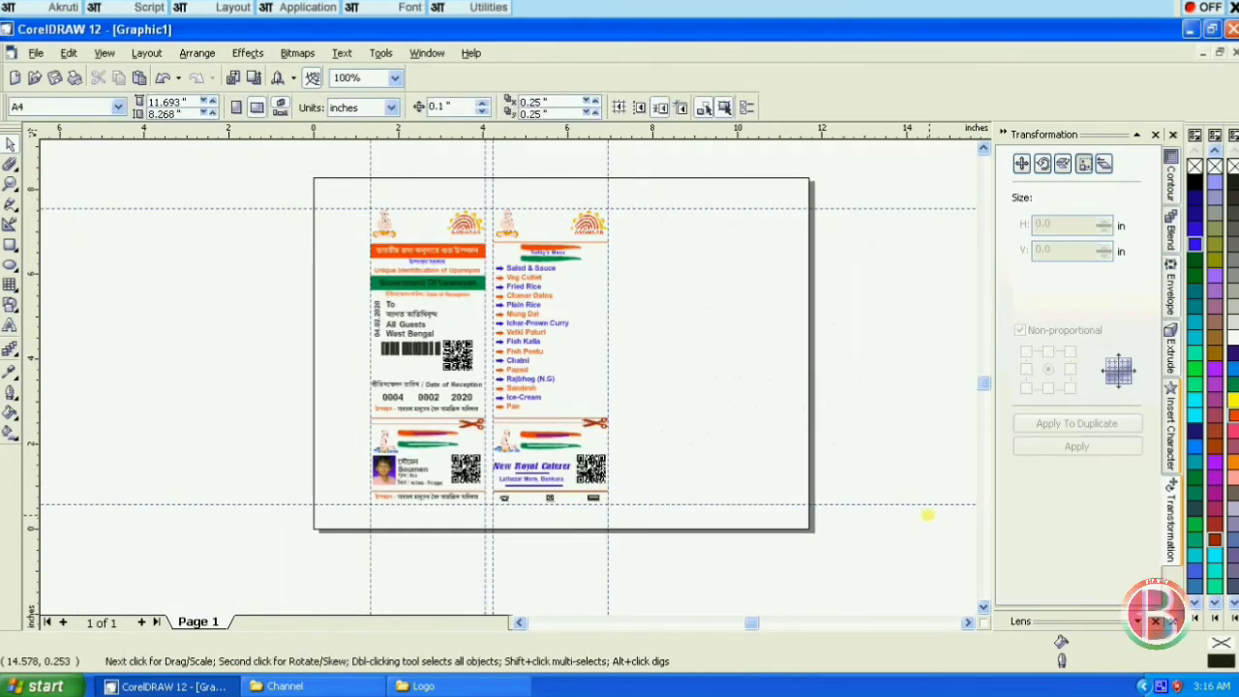
scroll(542, 372, up, 1)
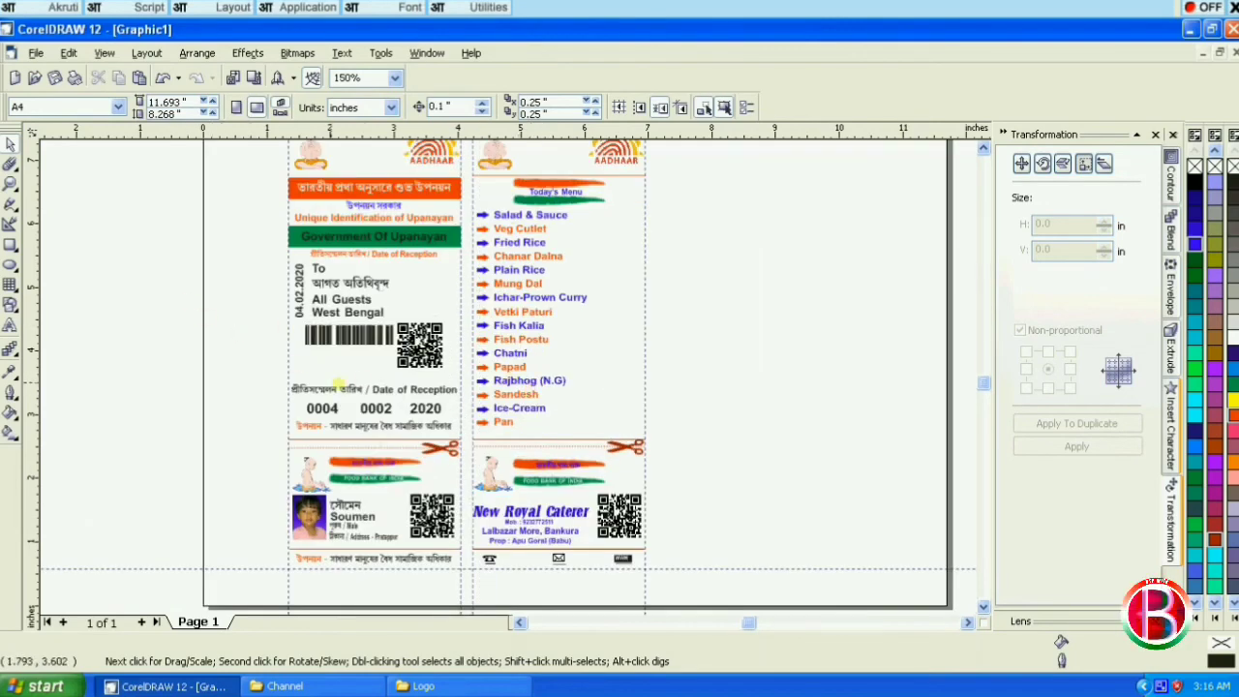
key(F9)
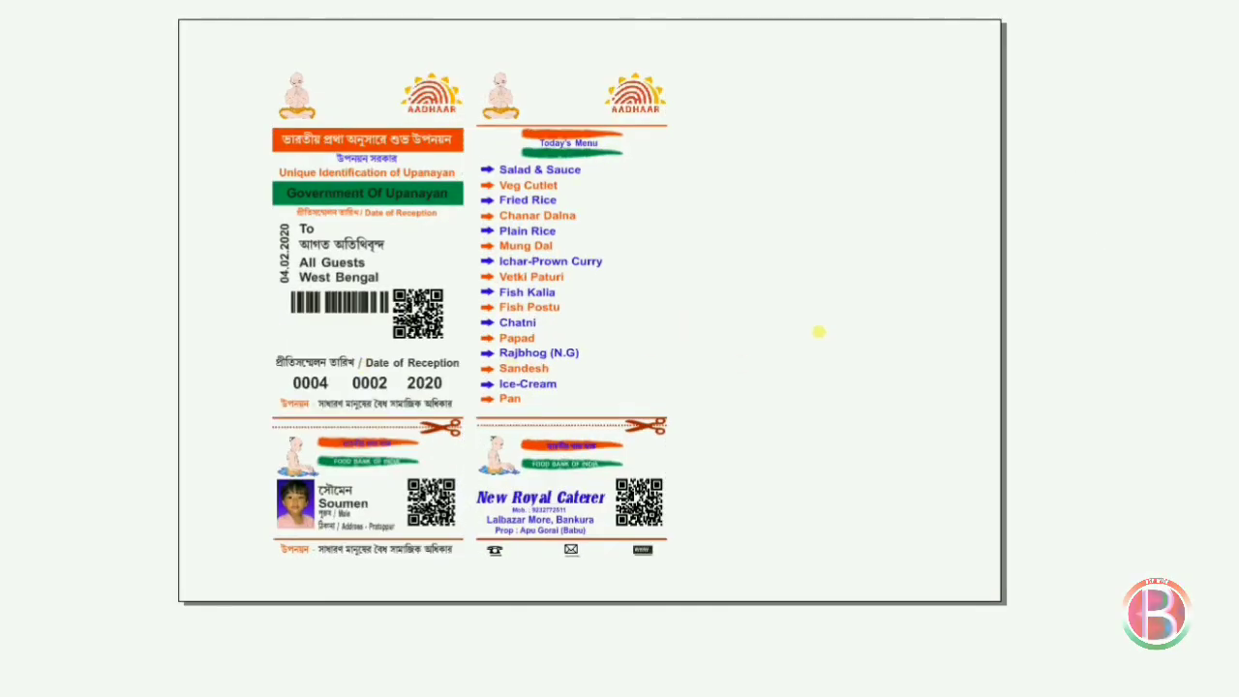